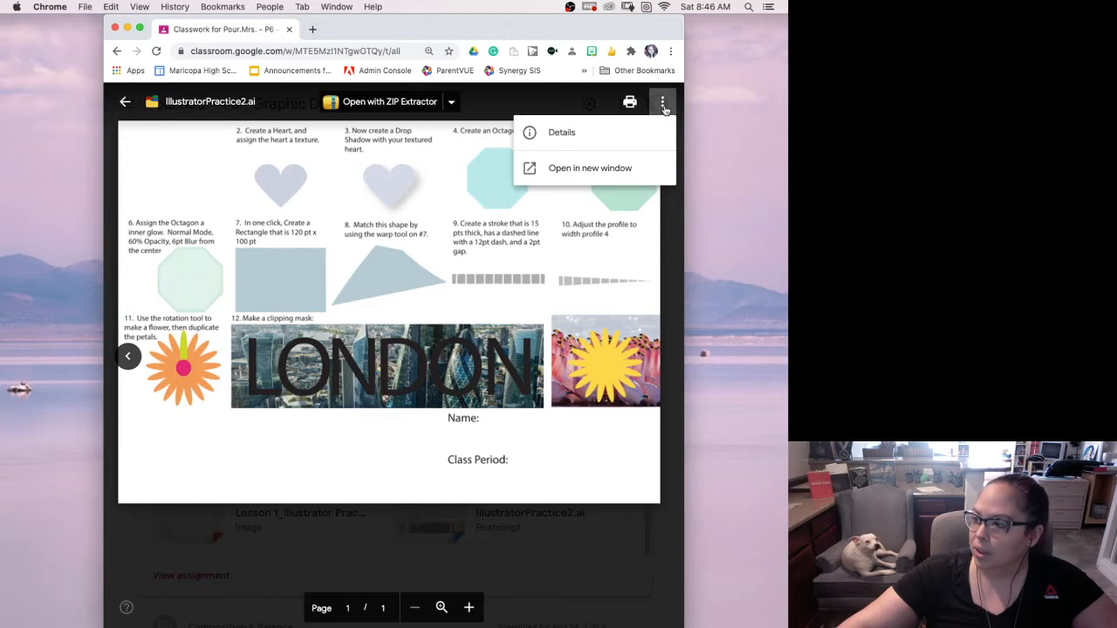
Step: Open the IllustratorPractice2.ai preview in its own window and download the file
{"action": "left_click", "coordinate": [608, 169]}
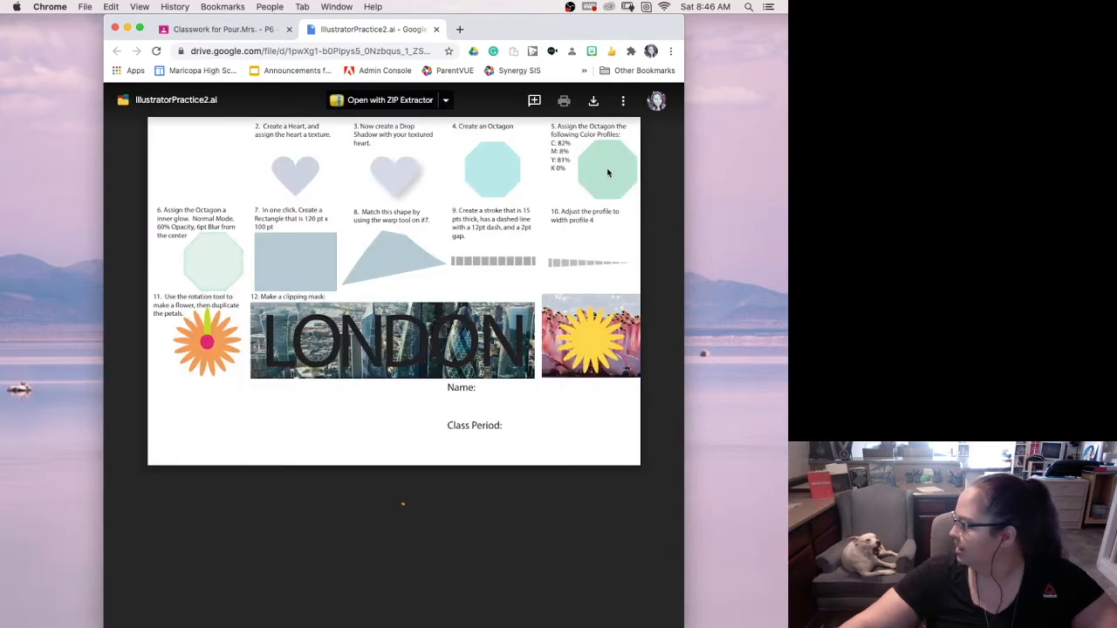
{"action": "left_click", "coordinate": [595, 102]}
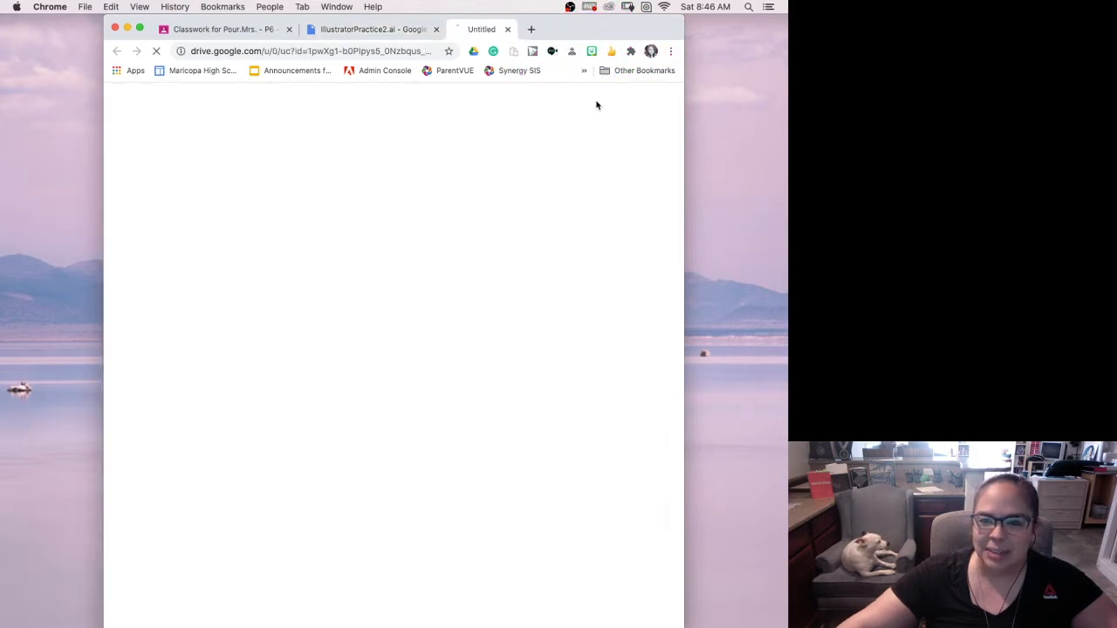
{"action": "left_click", "coordinate": [152, 616]}
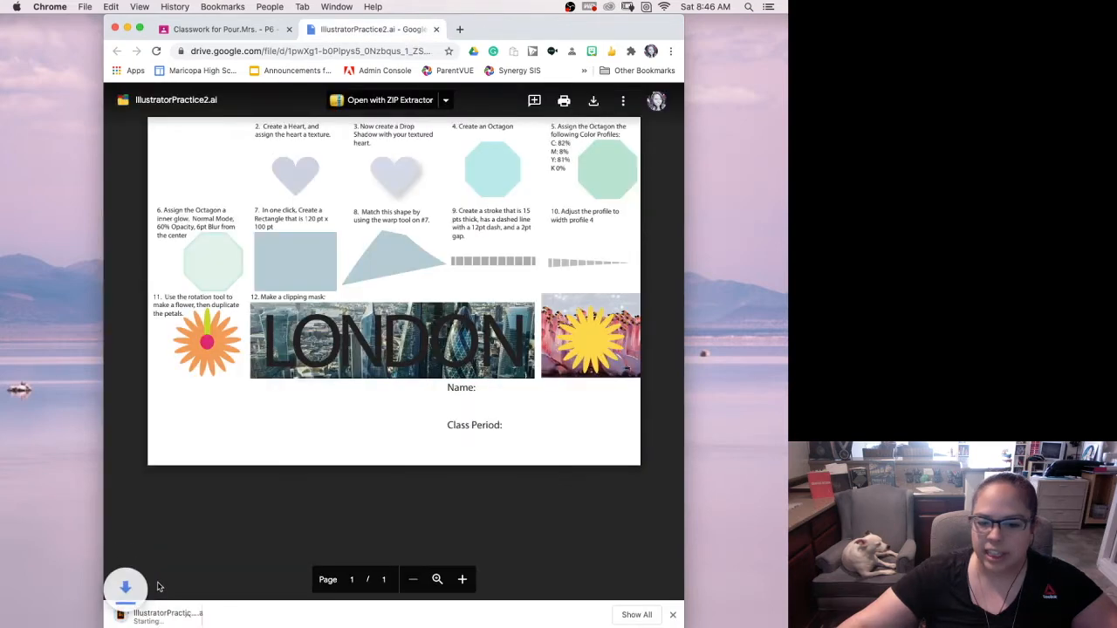
{"action": "left_click", "coordinate": [158, 614]}
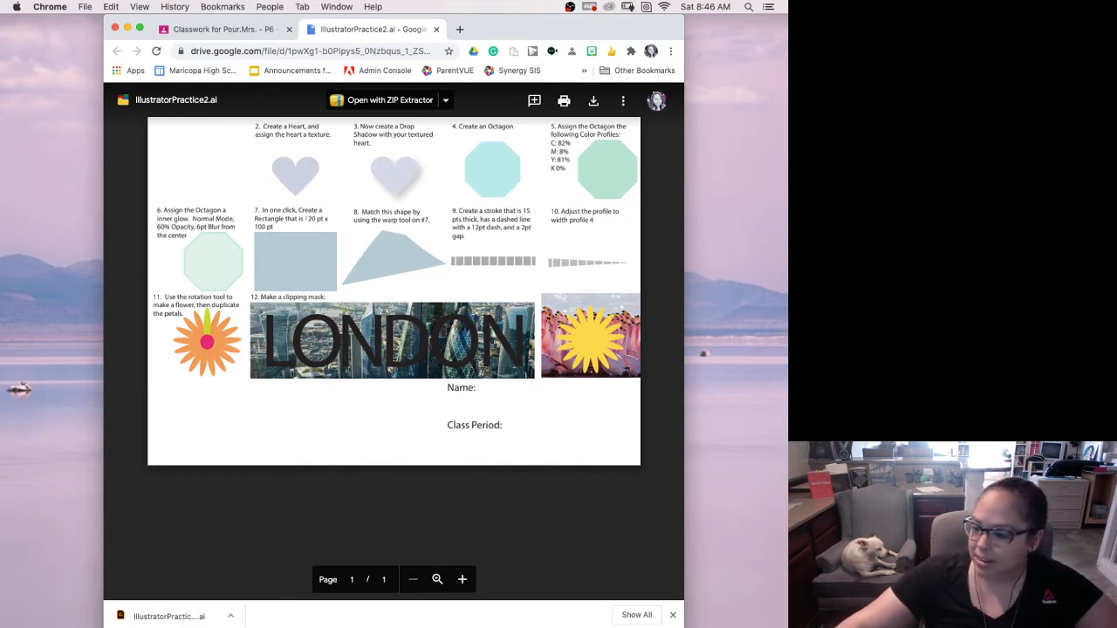
Step: Switch to Illustrator by opening the downloaded IllustratorPractice2 (1).ai from the desktop
{"action": "left_click", "coordinate": [161, 616]}
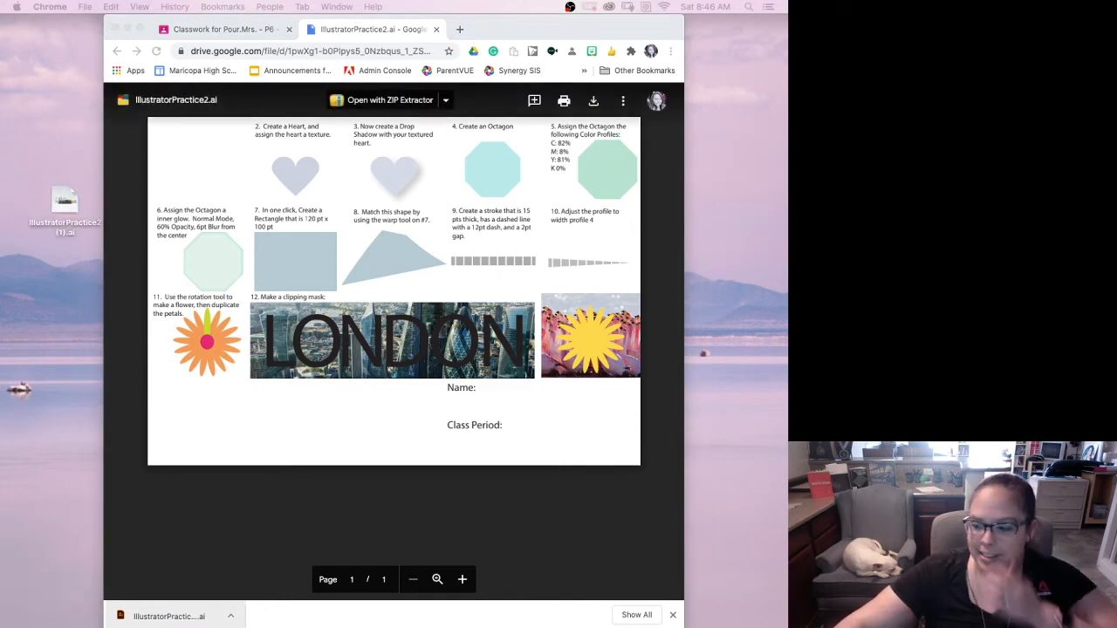
{"action": "double_click", "coordinate": [50, 210]}
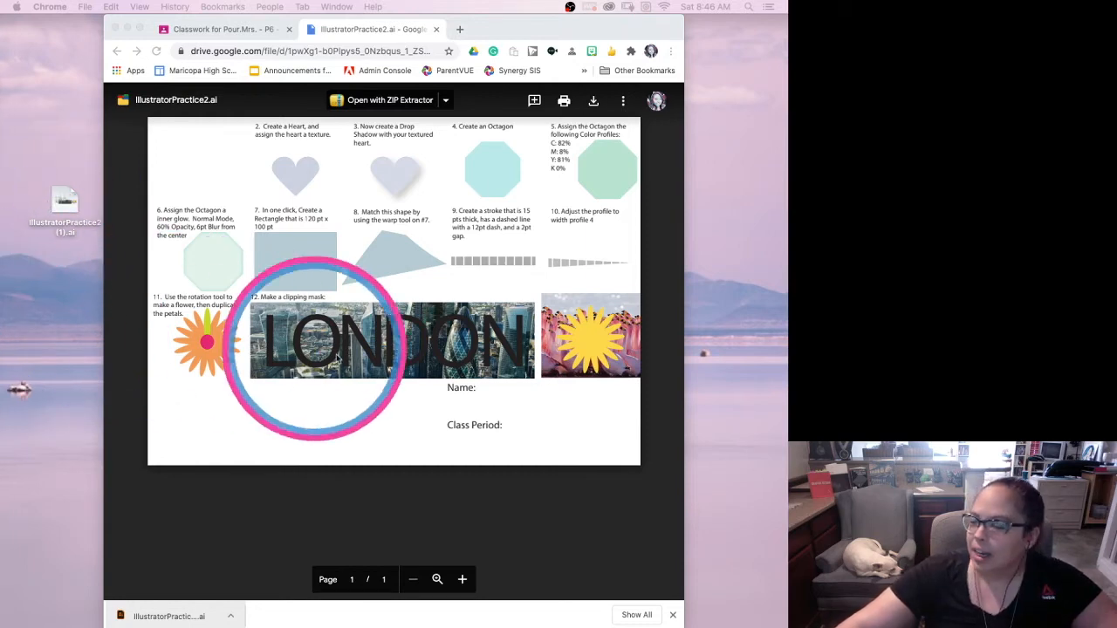
{"action": "left_click", "coordinate": [126, 29]}
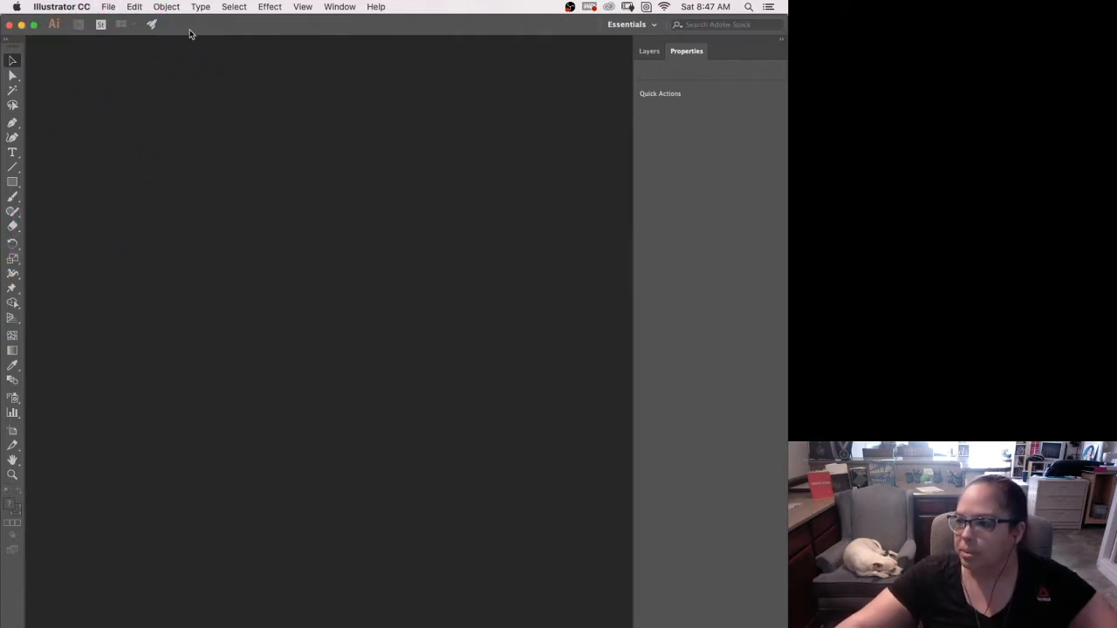
Step: Open the Illustrator document IllustratorPractice2 (1).ai from the Desktop folder
{"action": "left_click", "coordinate": [108, 7]}
{"action": "left_click", "coordinate": [114, 45]}
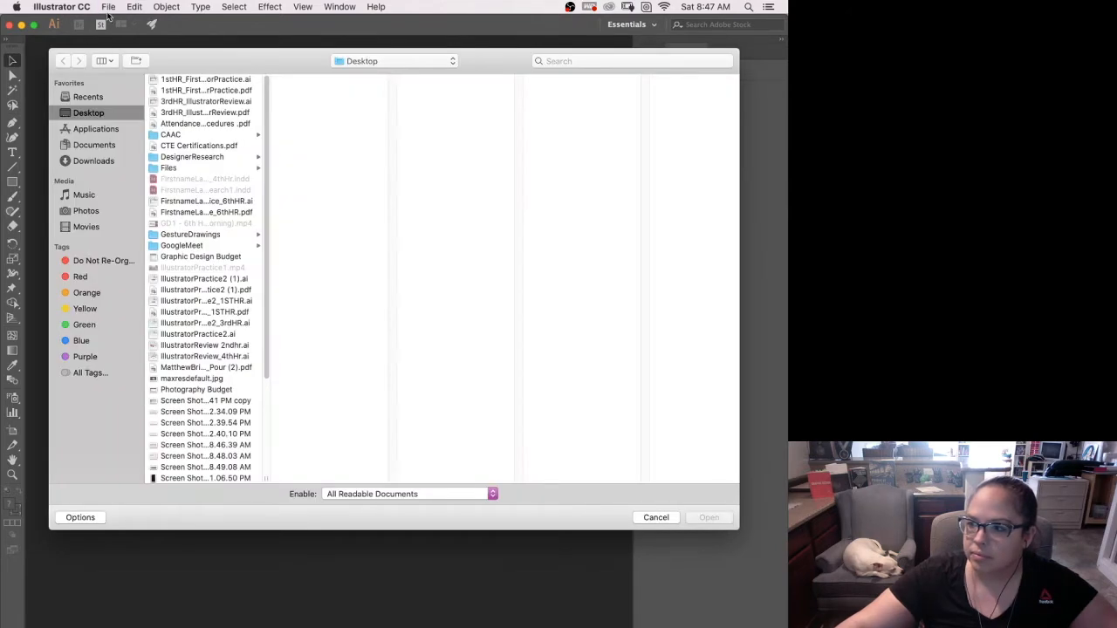
{"action": "left_click", "coordinate": [114, 6]}
{"action": "left_click", "coordinate": [128, 47]}
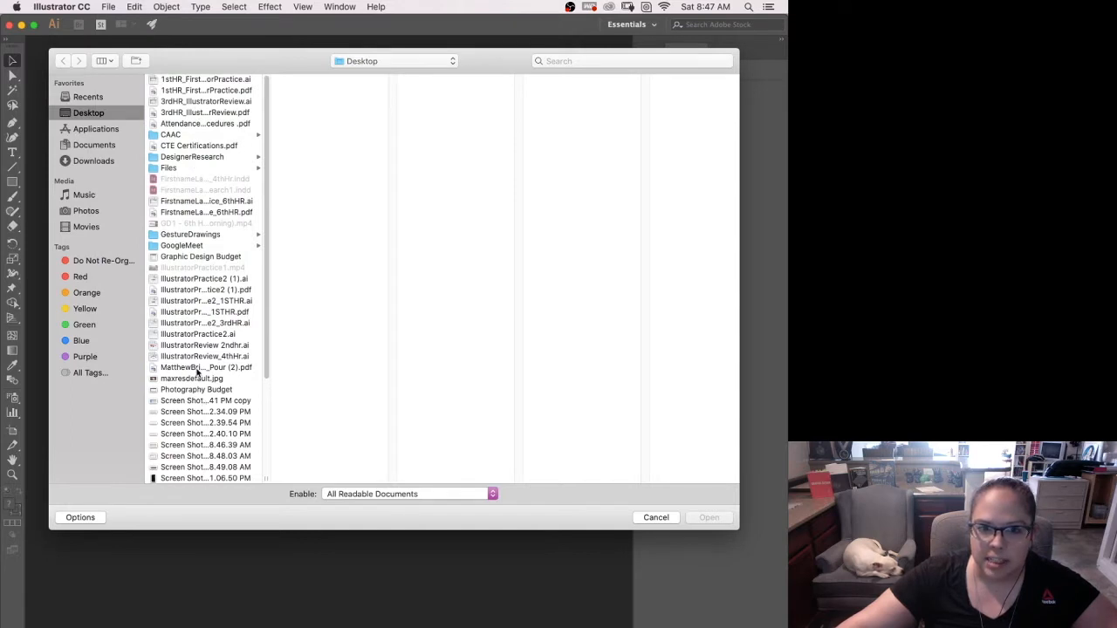
{"action": "left_click", "coordinate": [172, 91]}
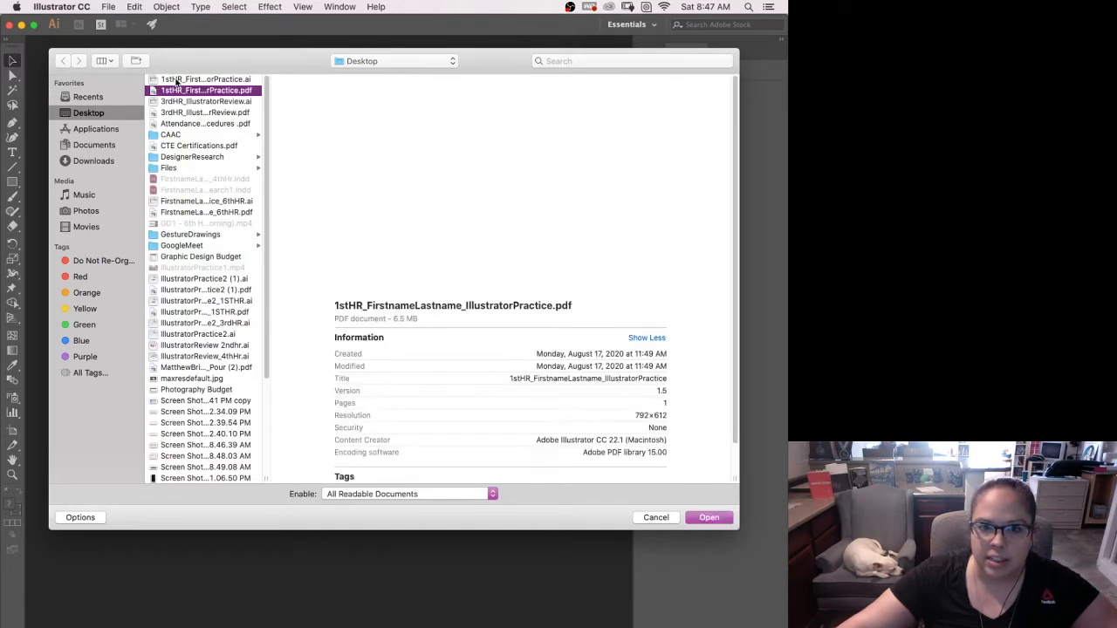
{"action": "left_click", "coordinate": [178, 79]}
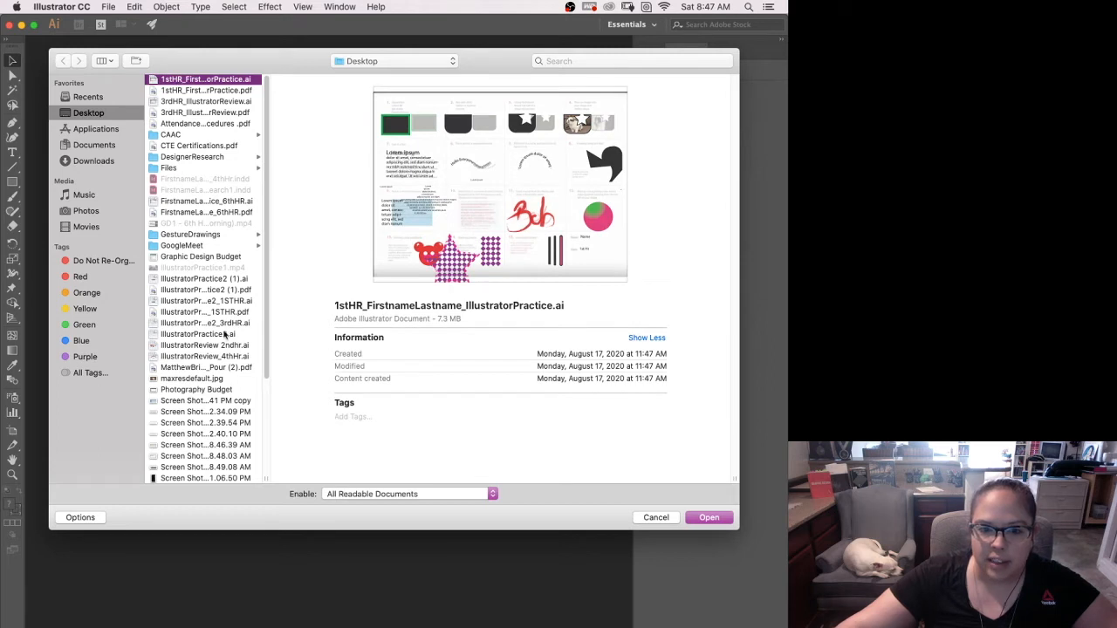
{"action": "left_click", "coordinate": [215, 289]}
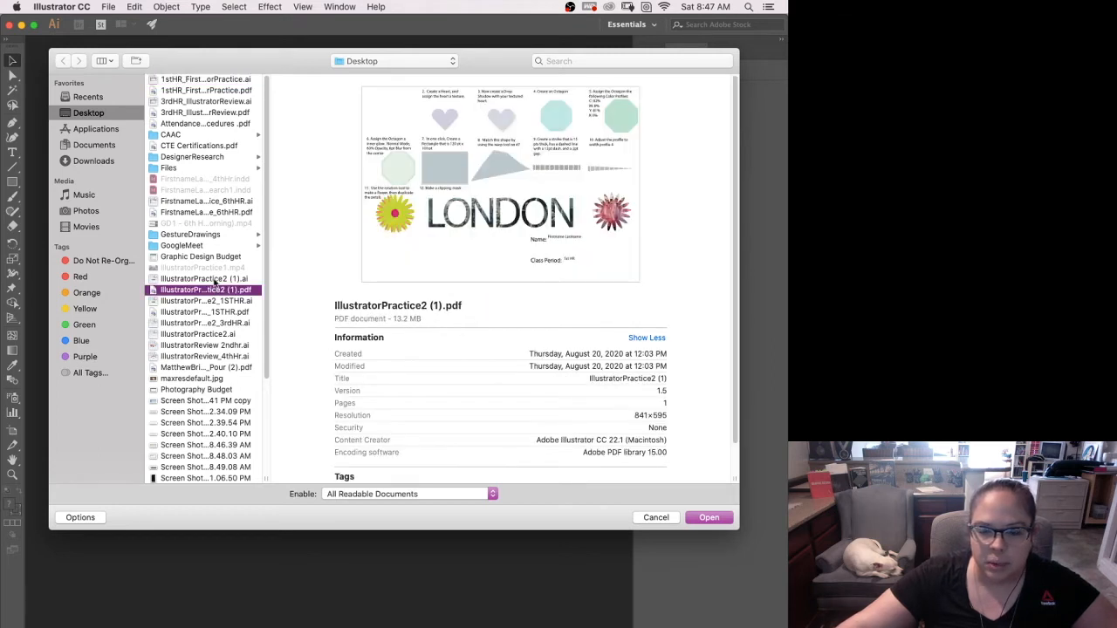
{"action": "left_click", "coordinate": [214, 279]}
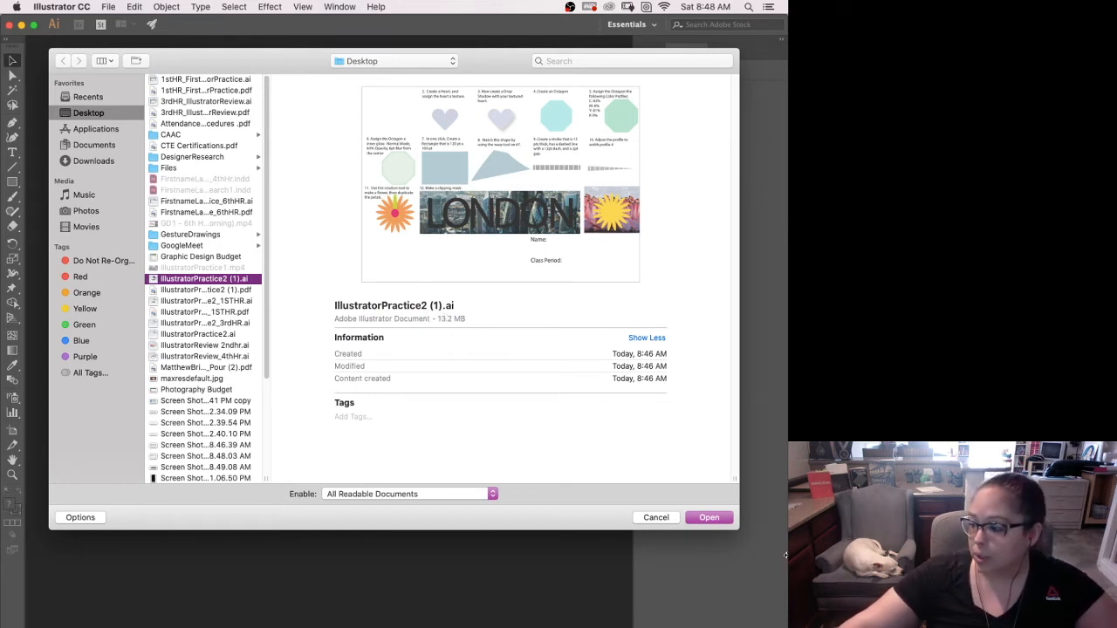
{"action": "left_click", "coordinate": [711, 519]}
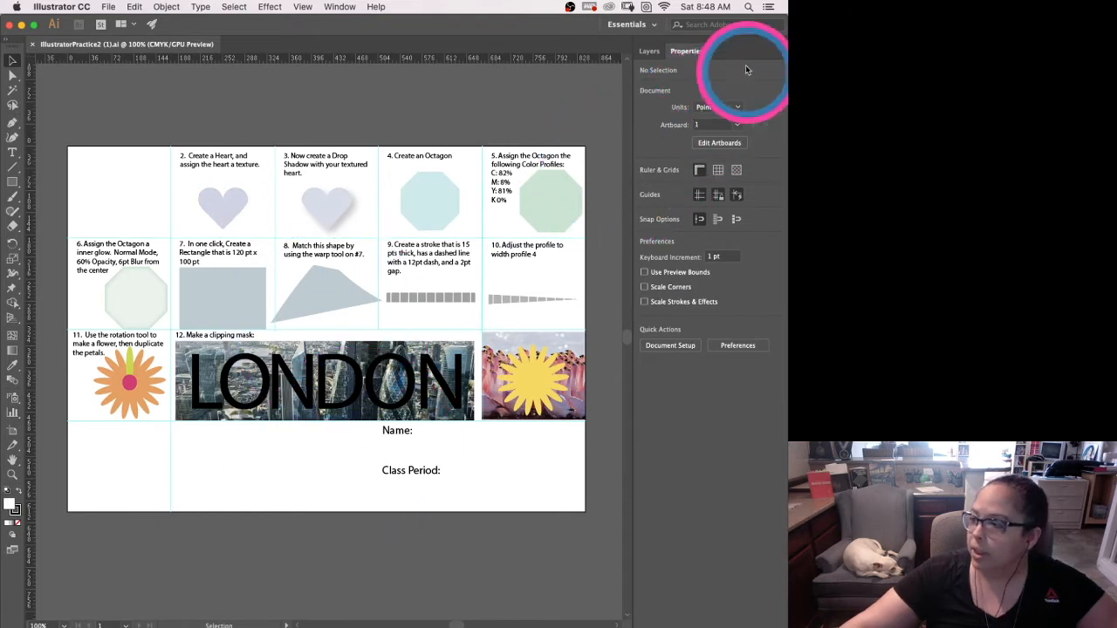
Step: Show the document's layers and toggle the References layer's visibility off and on to examine what it contains
{"action": "left_click", "coordinate": [649, 52]}
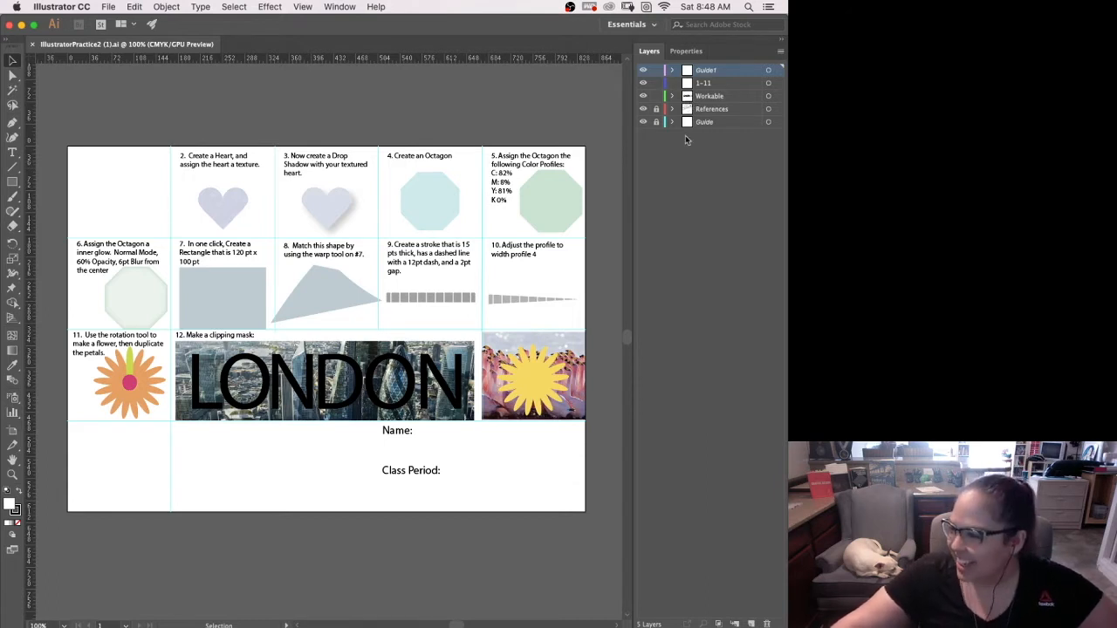
{"action": "left_click", "coordinate": [656, 122]}
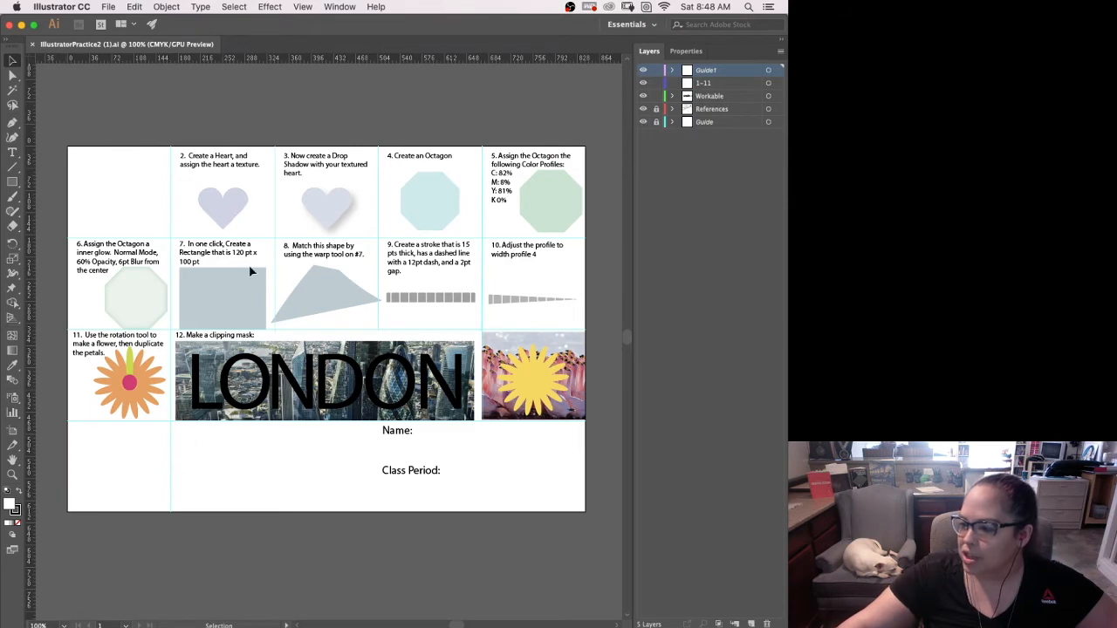
{"action": "left_click", "coordinate": [644, 109]}
{"action": "left_click", "coordinate": [644, 109]}
{"action": "left_click", "coordinate": [644, 109]}
{"action": "left_click", "coordinate": [644, 109]}
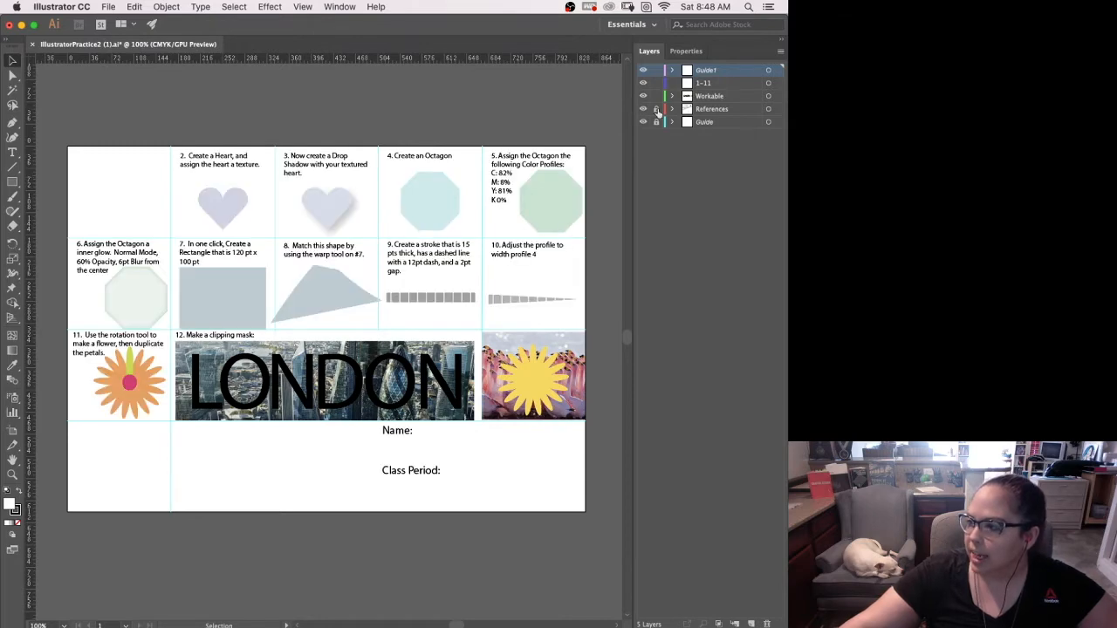
Step: Make the Workable layer active, toggle its visibility off and on, and check that the yellow flower can be selected
{"action": "left_click", "coordinate": [711, 97]}
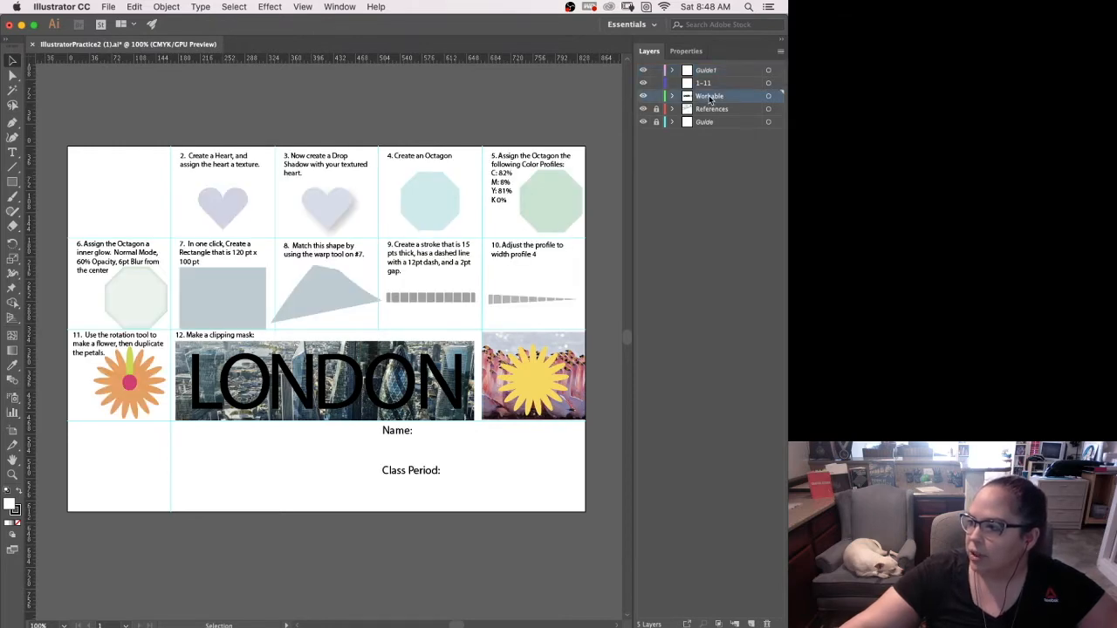
{"action": "left_click", "coordinate": [645, 96]}
{"action": "left_click", "coordinate": [644, 96]}
{"action": "left_click", "coordinate": [644, 96]}
{"action": "left_click", "coordinate": [644, 96]}
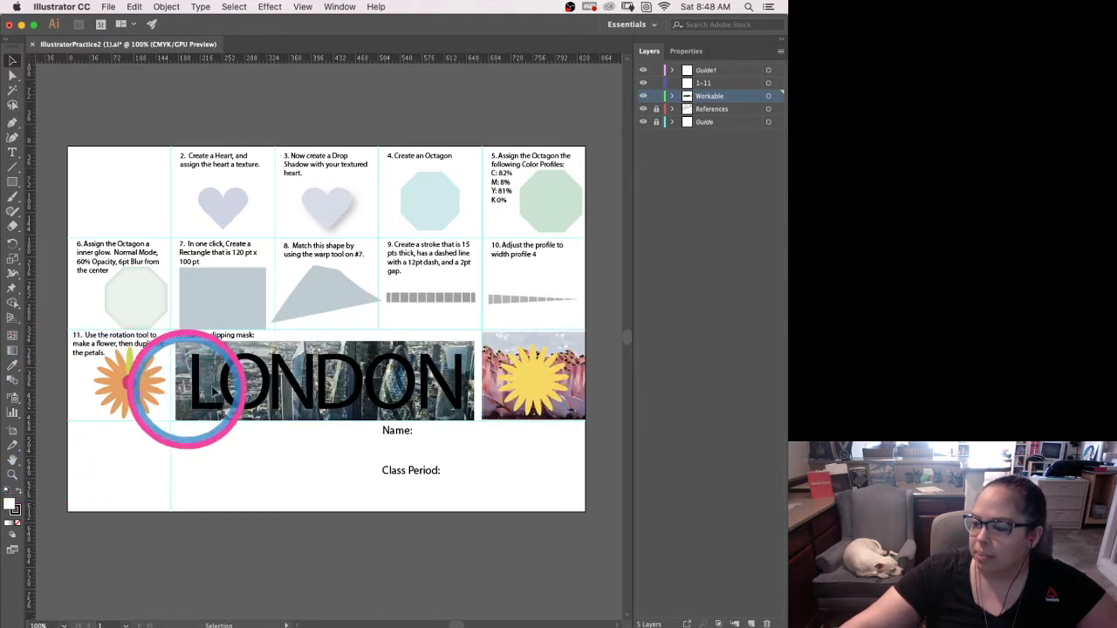
{"action": "left_click", "coordinate": [538, 393]}
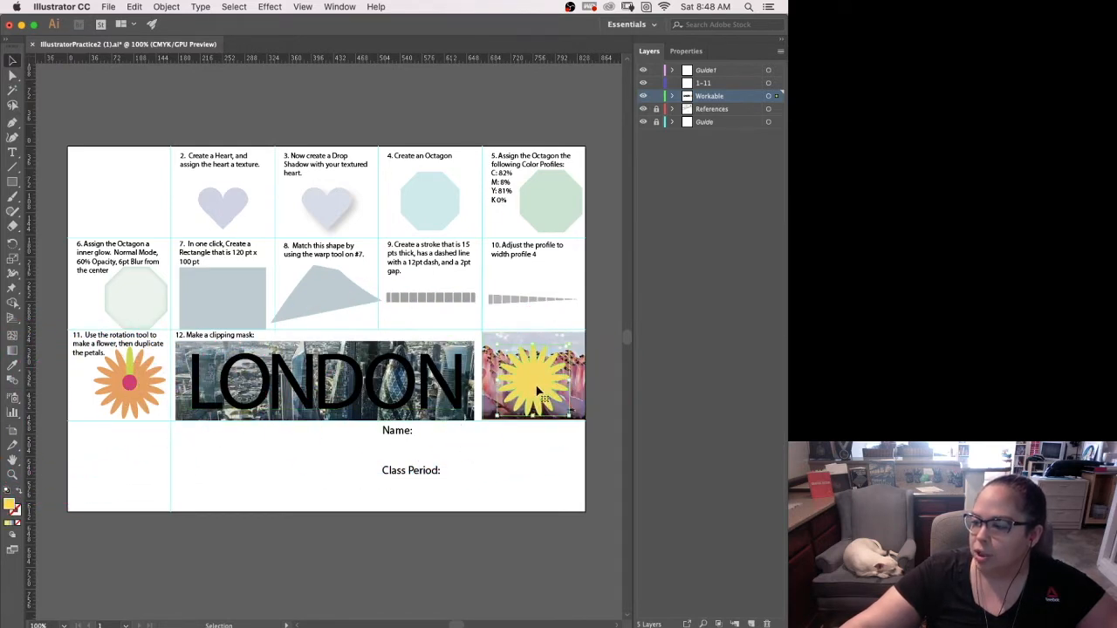
{"action": "left_click", "coordinate": [543, 477]}
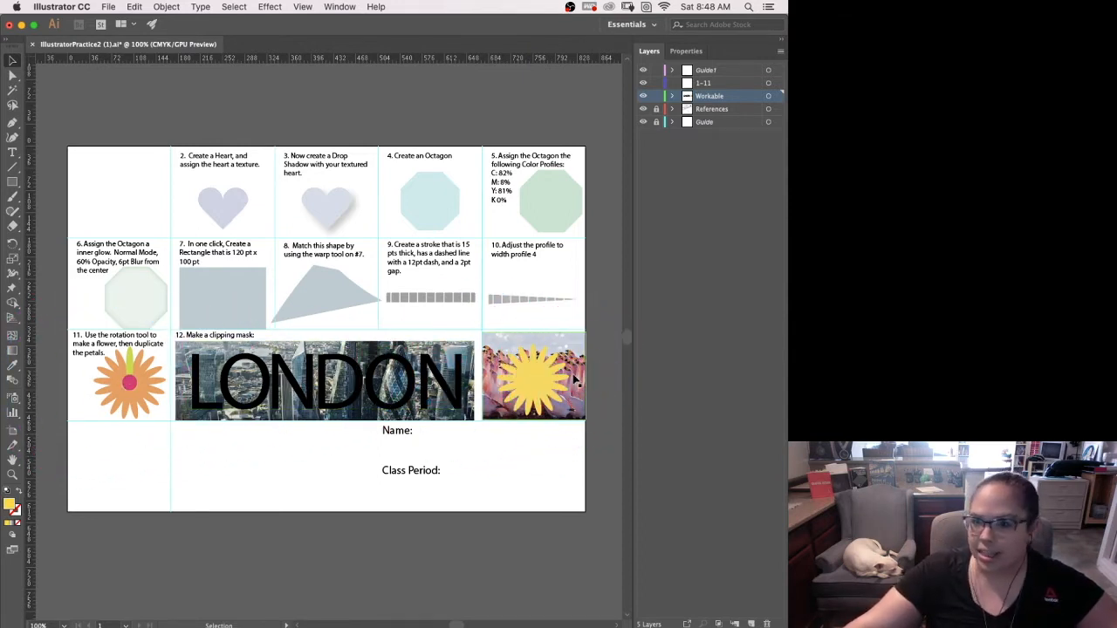
Step: Make the 1-11 layer active and alternate between the Selection and Direct Selection tools
{"action": "left_click", "coordinate": [704, 84]}
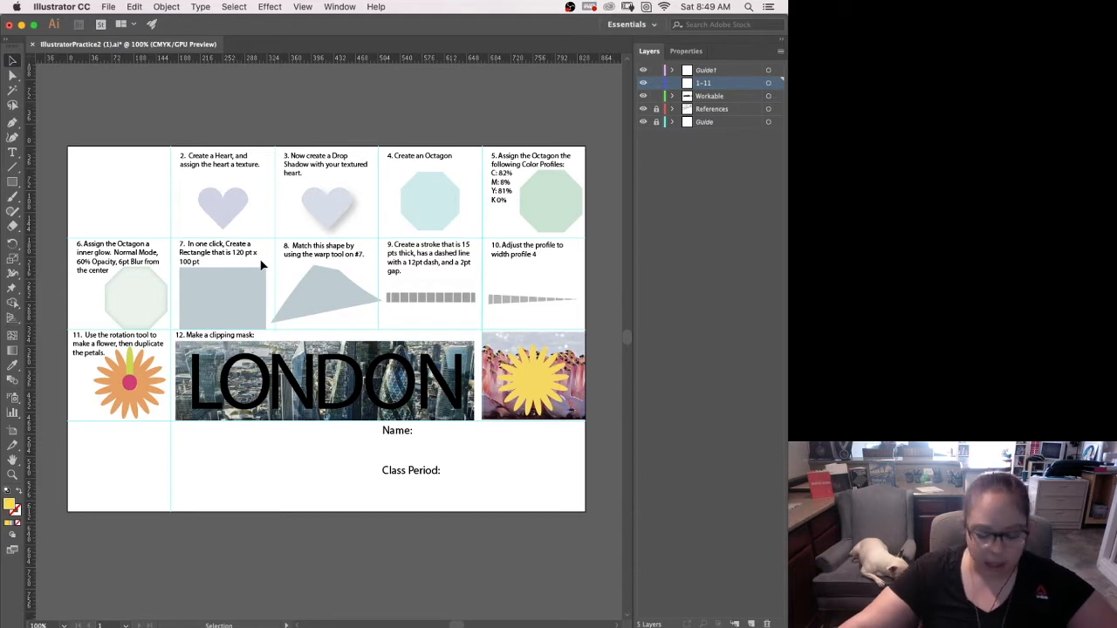
{"action": "key", "text": "a"}
{"action": "key", "text": "v"}
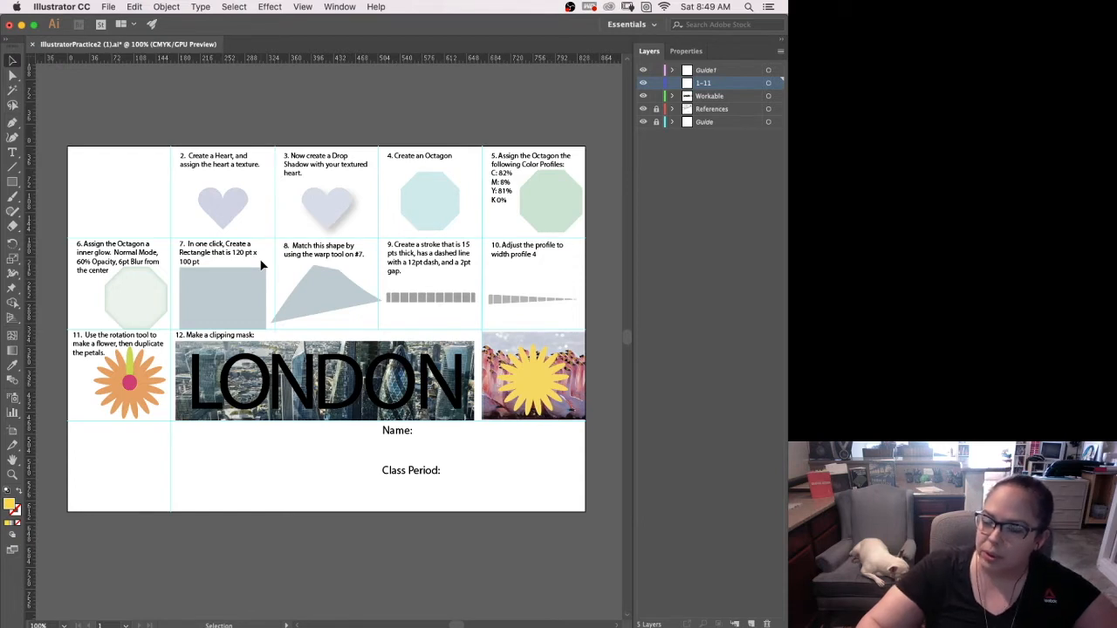
{"action": "key", "text": "a"}
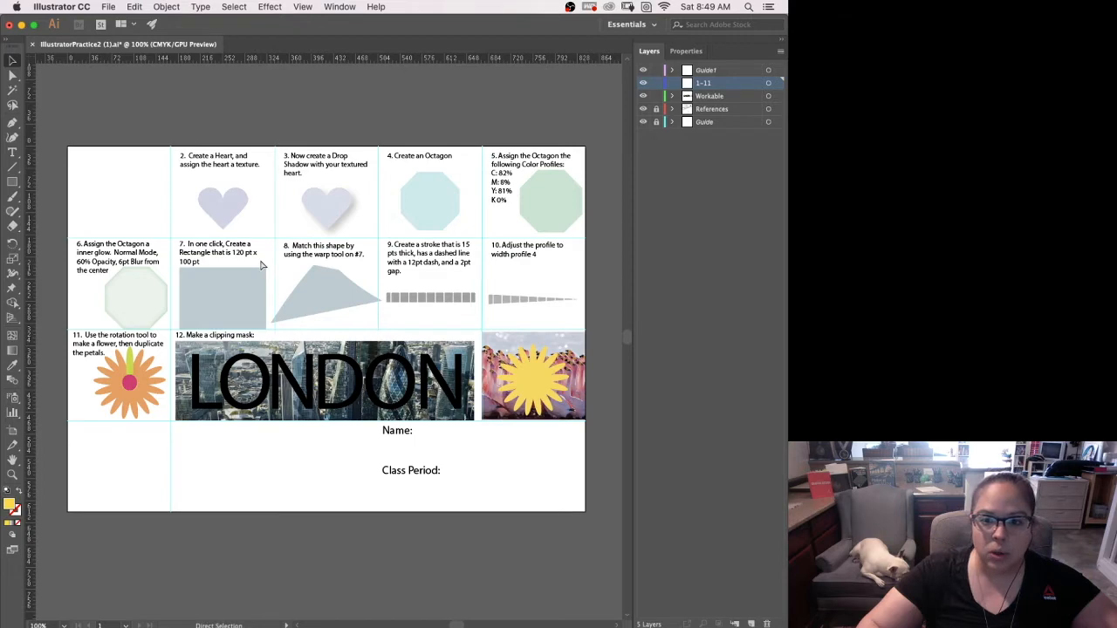
{"action": "scroll", "coordinate": [260, 266], "scroll_direction": "up", "scroll_amount": 1}
{"action": "key", "text": "v"}
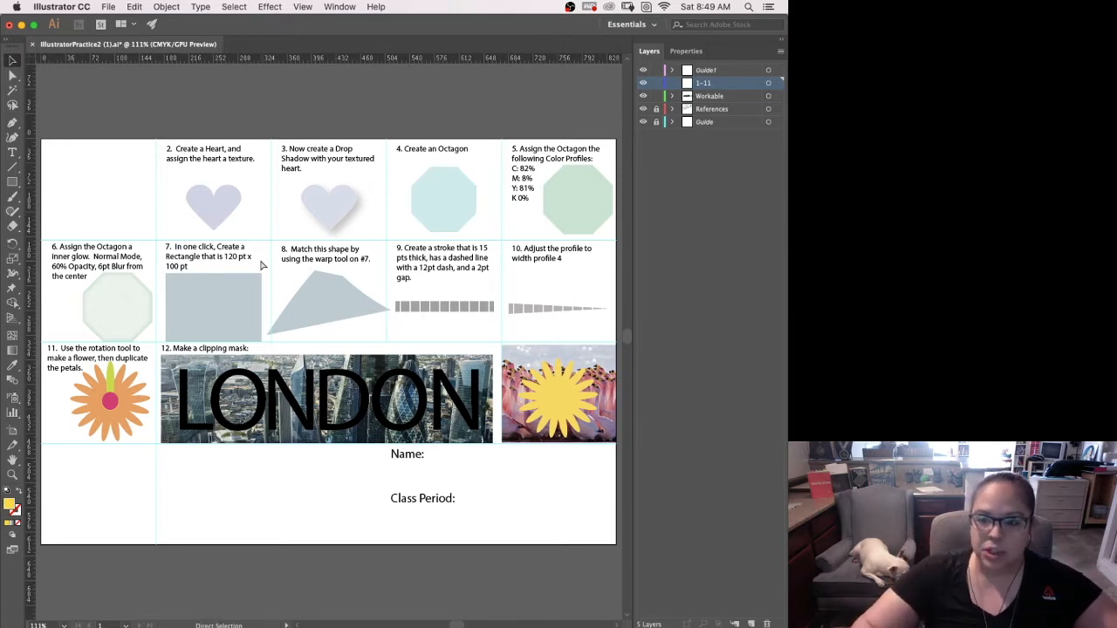
Step: Zoom the document out to 25% and back in to 100%
{"action": "key", "text": "super+minus"}
{"action": "key", "text": "super+minus"}
{"action": "key", "text": "super+minus"}
{"action": "key", "text": "super+minus"}
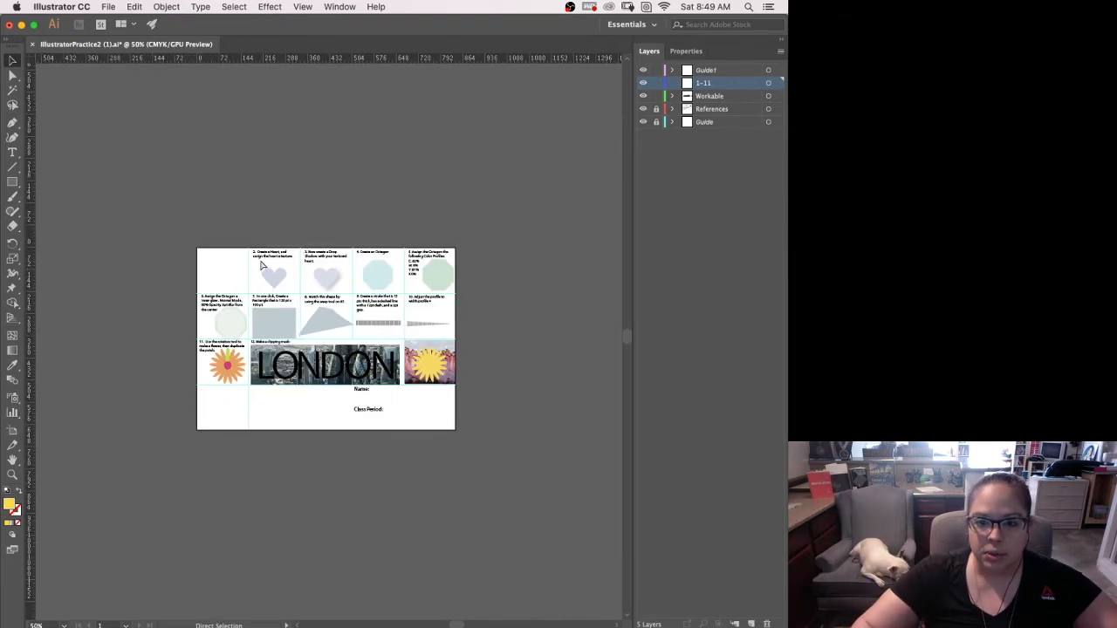
{"action": "key", "text": "super+minus"}
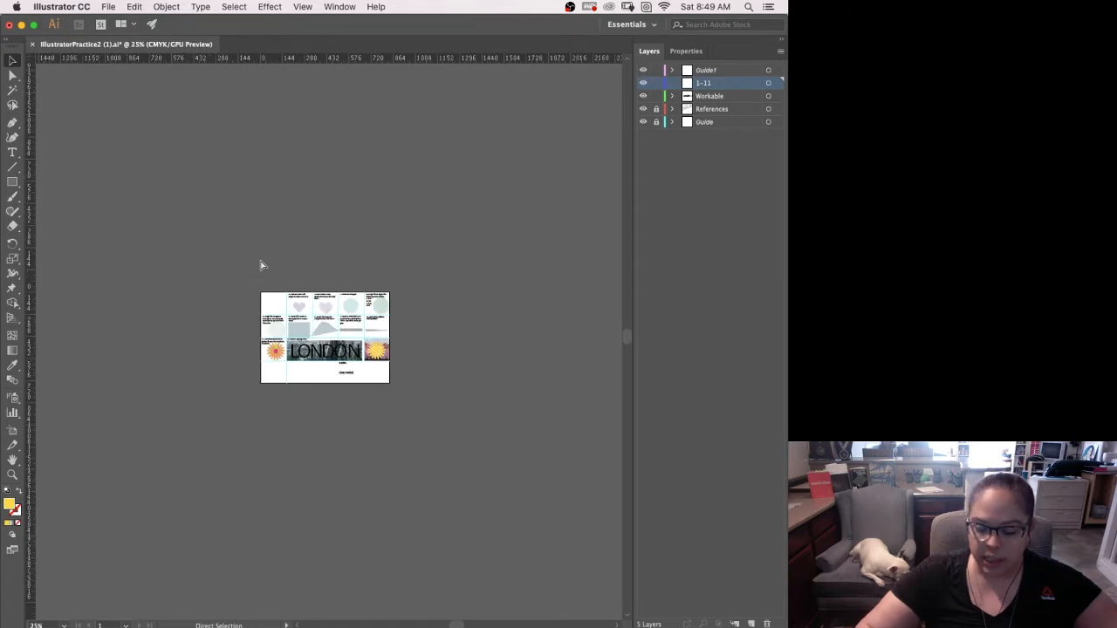
{"action": "key", "text": "super+equal"}
{"action": "key", "text": "super+equal"}
{"action": "key", "text": "super+equal"}
{"action": "key", "text": "super+equal"}
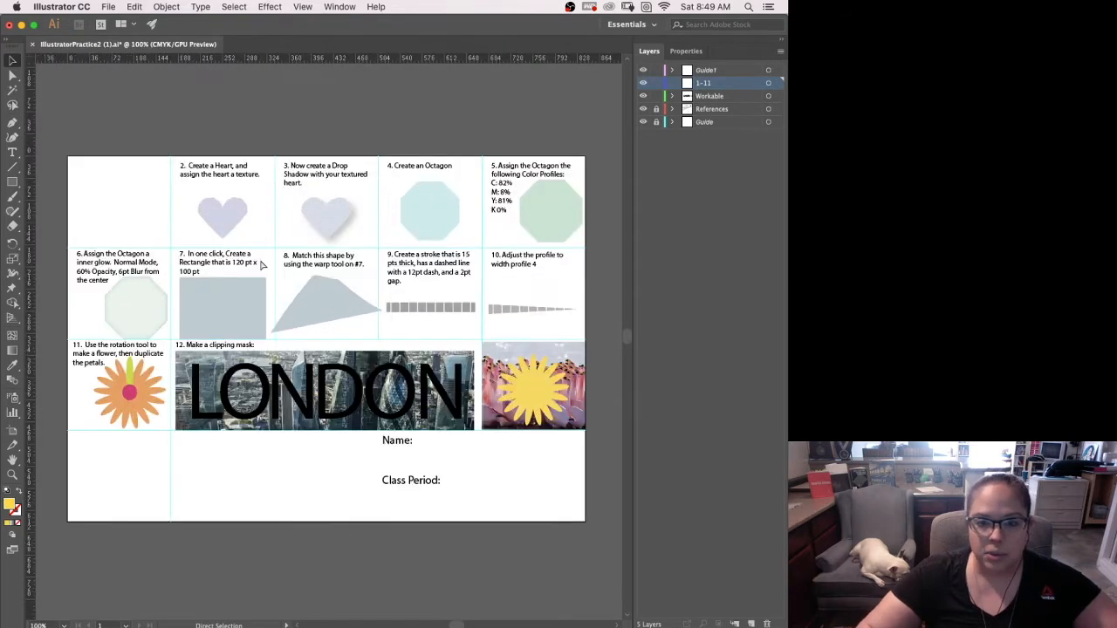
Step: Select the green petal of the flower in exercise 11 and magnify it to 600%
{"action": "key", "text": "v"}
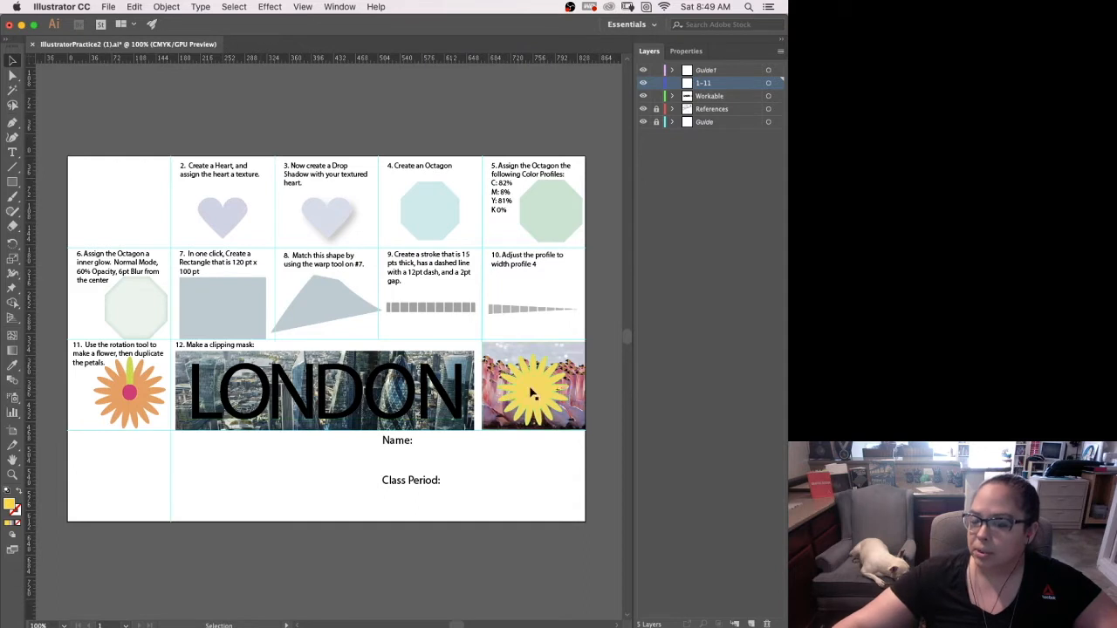
{"action": "left_click", "coordinate": [132, 376]}
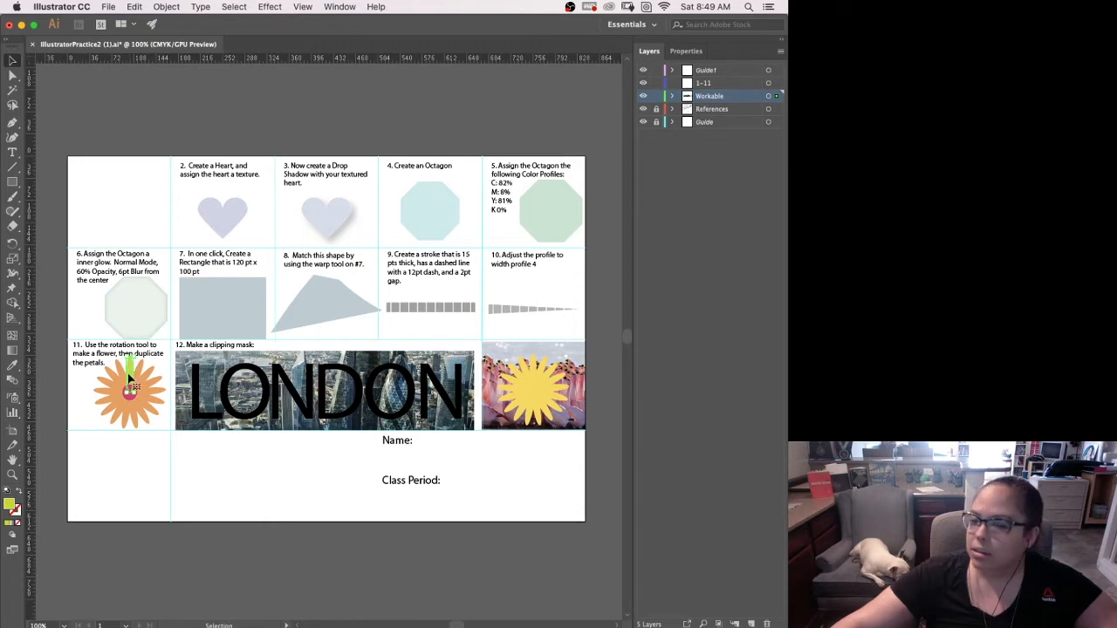
{"action": "key", "text": "a"}
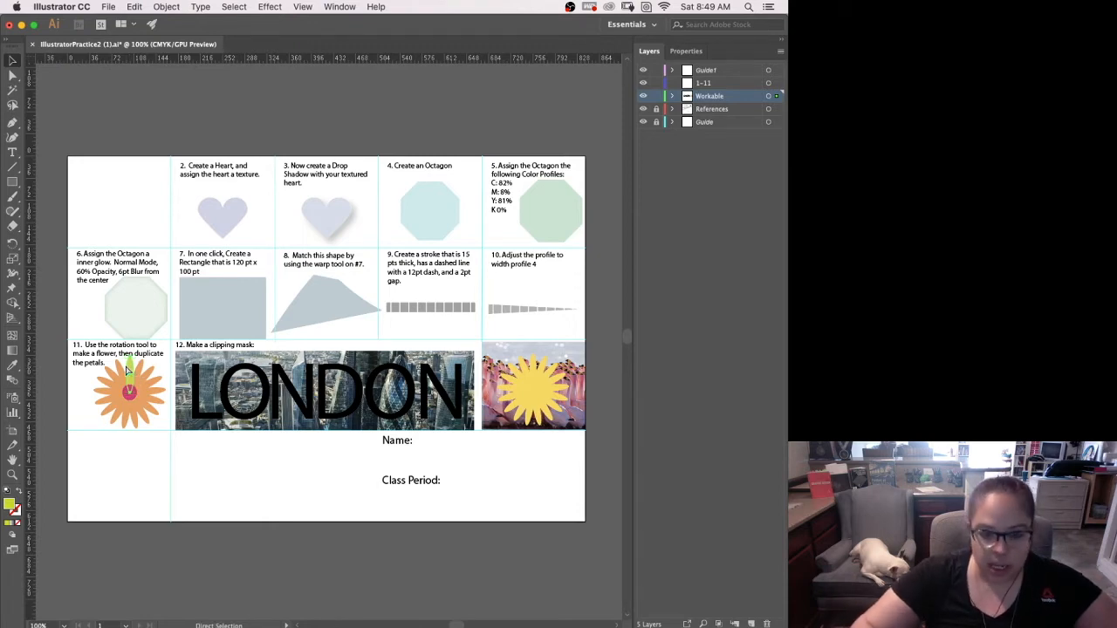
{"action": "key", "text": "super+plus"}
{"action": "key", "text": "super+plus"}
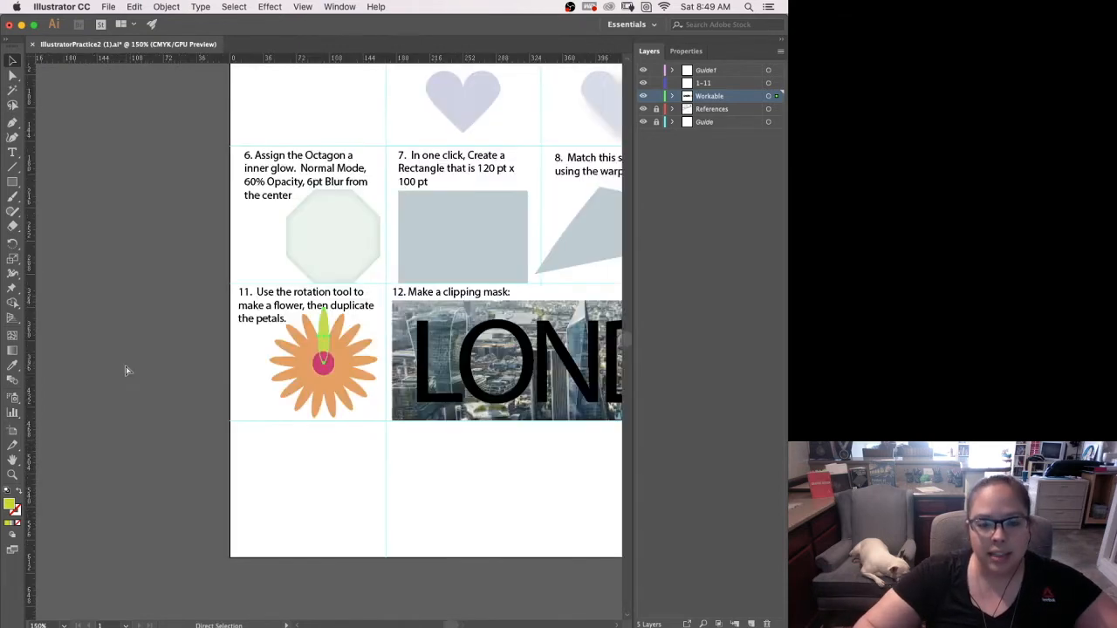
{"action": "key", "text": "super+plus"}
{"action": "key", "text": "super+plus"}
{"action": "key", "text": "super+plus"}
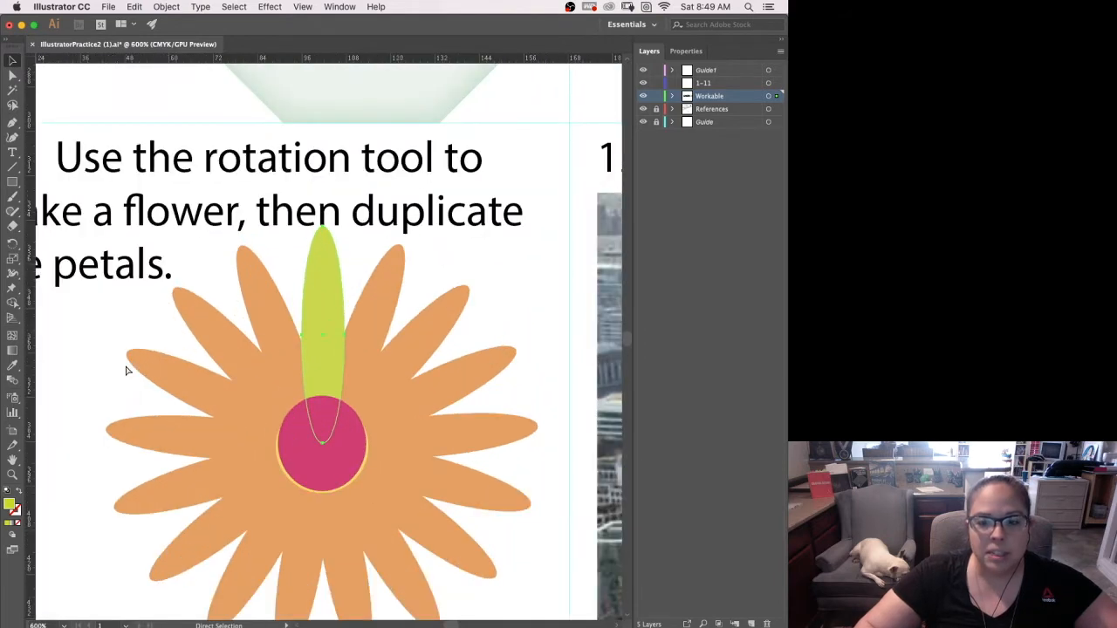
Step: Fit the artboard to the window, deselect the petal, and pan across the page with the Hand tool
{"action": "key", "text": "super+0"}
{"action": "key", "text": "v"}
{"action": "left_click", "coordinate": [224, 506]}
{"action": "key", "text": "space"}
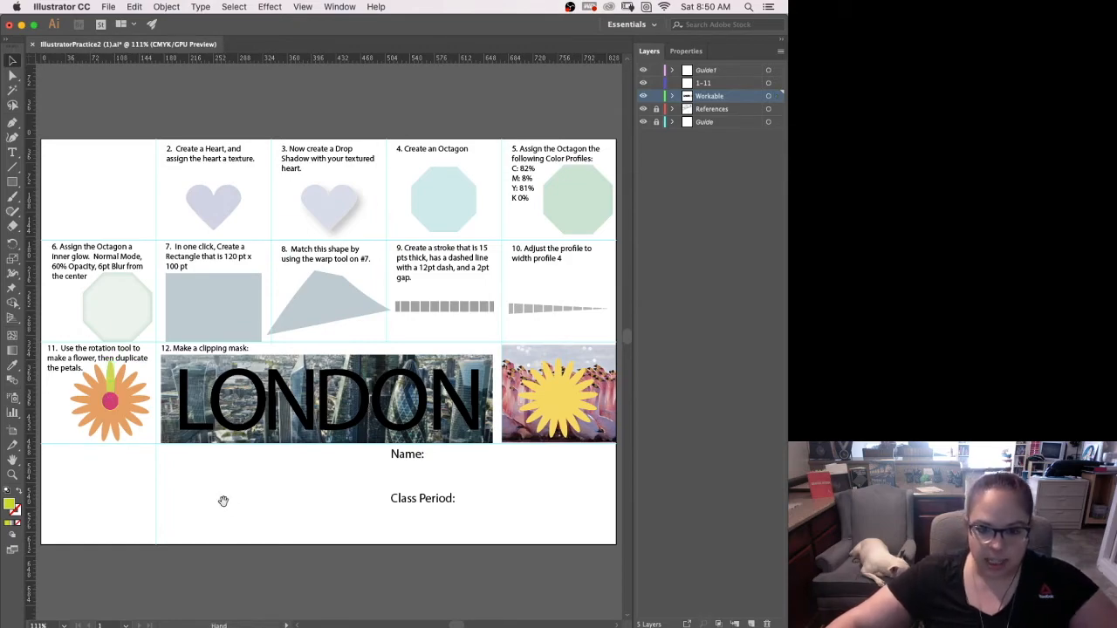
{"action": "left_click_drag", "start_coordinate": [224, 504], "coordinate": [262, 466]}
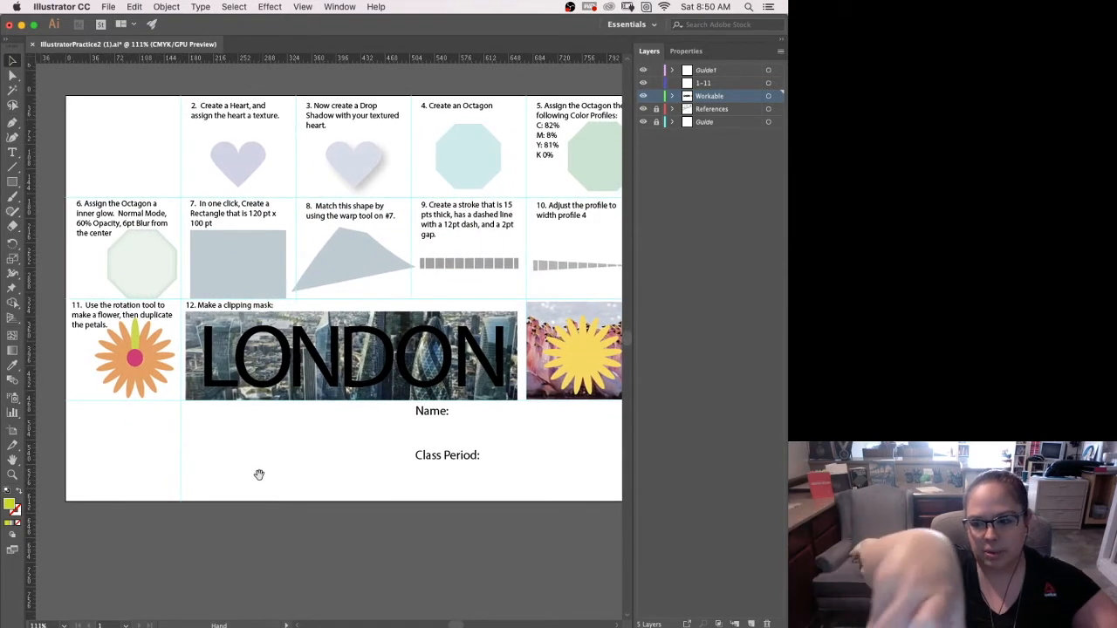
Step: Hide the artwork on the Workable layer and undo the hiding
{"action": "scroll", "coordinate": [256, 474], "scroll_direction": "right", "scroll_amount": 2}
{"action": "left_click_drag", "start_coordinate": [316, 497], "coordinate": [329, 533]}
{"action": "key", "text": "super+3"}
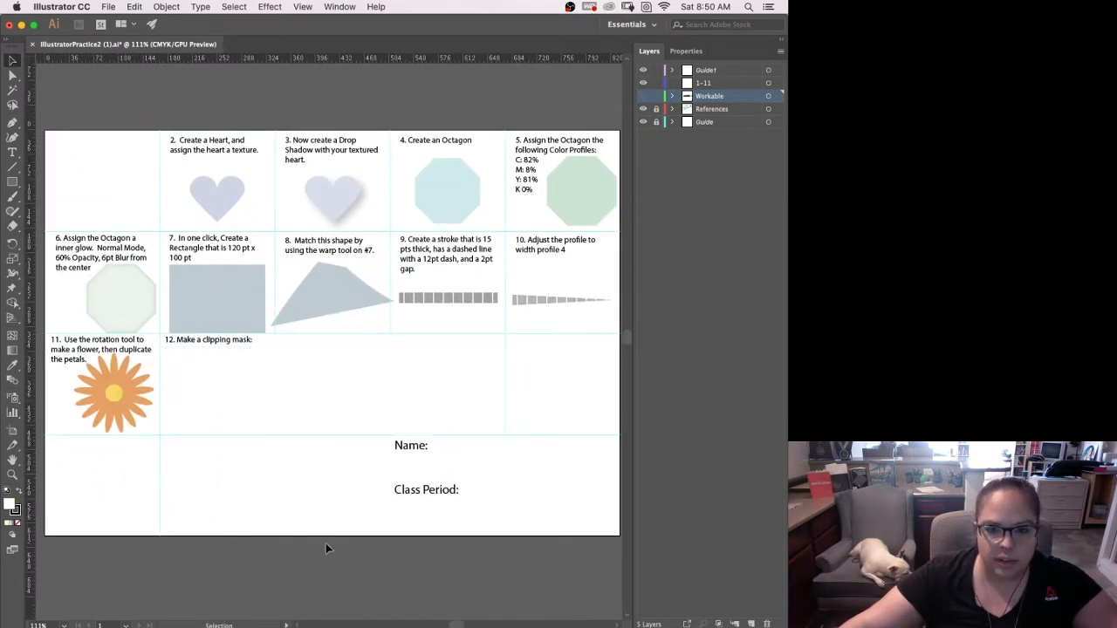
{"action": "key", "text": "super+z"}
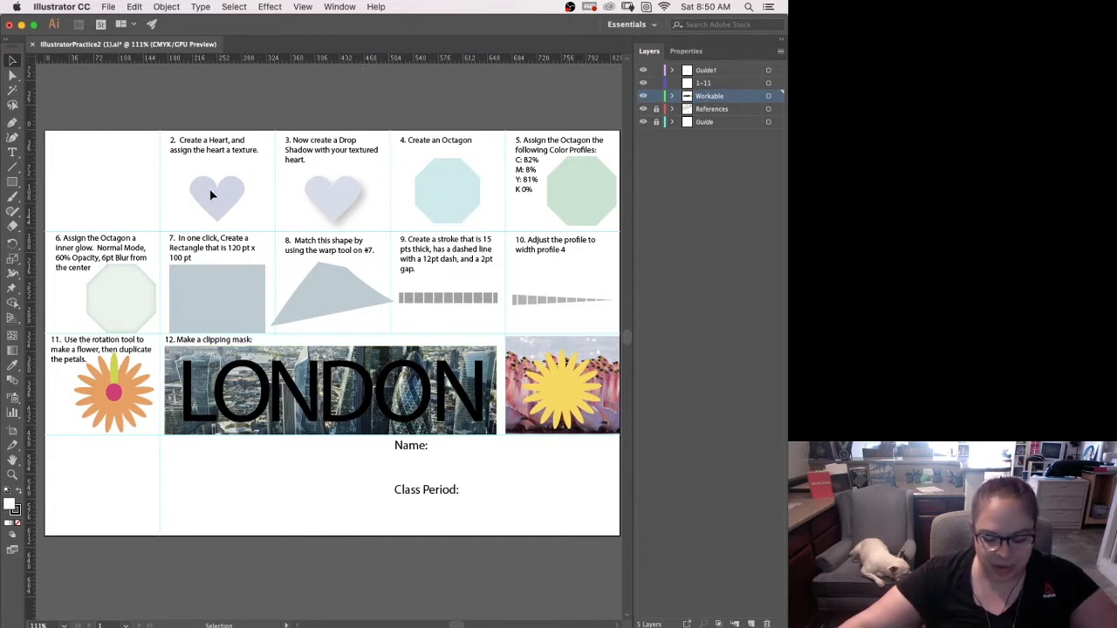
Step: Place a Pen tool anchor point at the centre of the exercise 2 heart and magnify the heart to 800%
{"action": "key", "text": "p"}
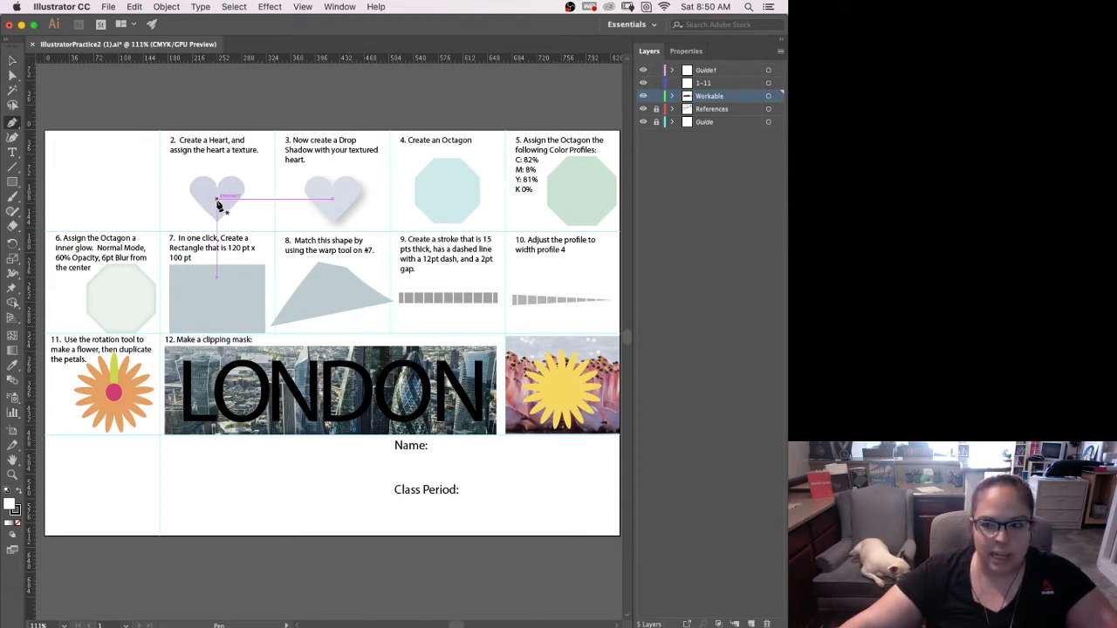
{"action": "left_click", "coordinate": [217, 200]}
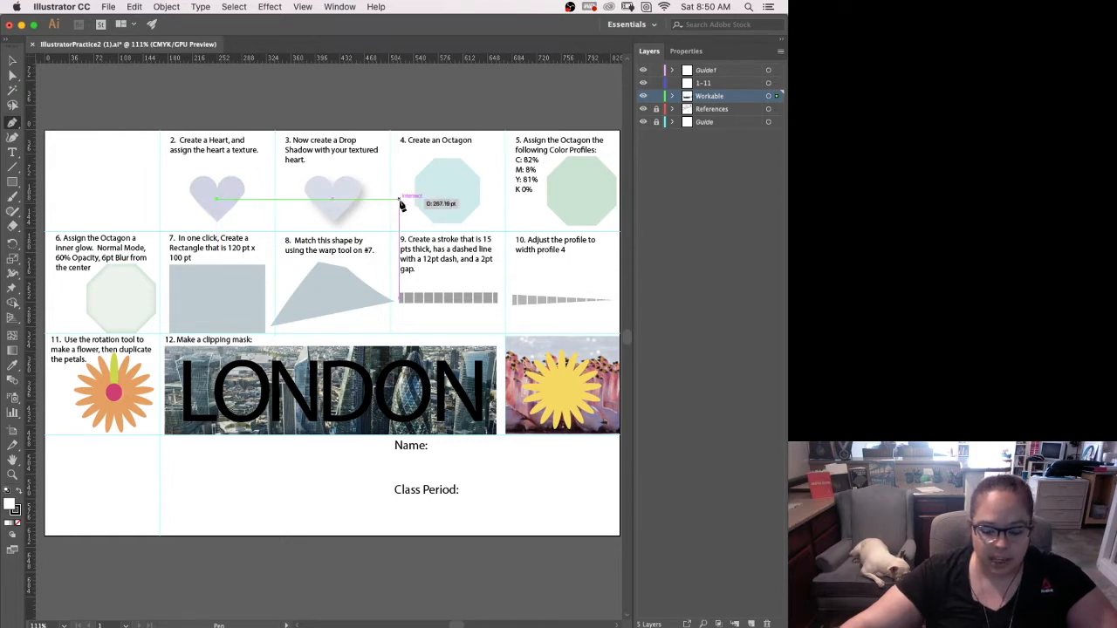
{"action": "key", "text": "super"}
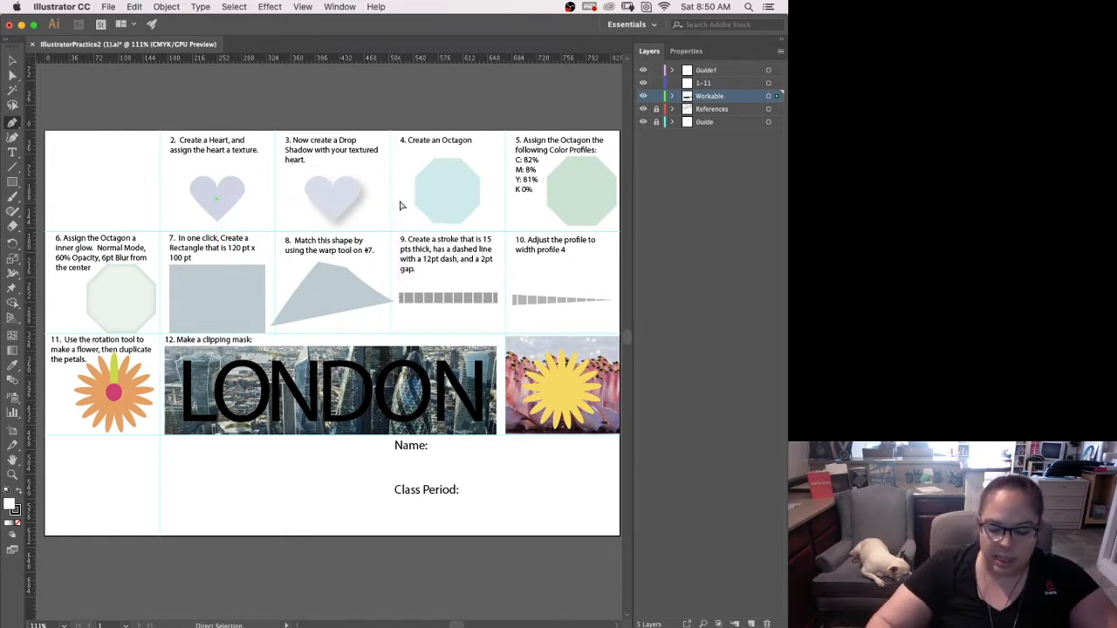
{"action": "key", "text": "super+equal"}
{"action": "key", "text": "super+equal"}
{"action": "key", "text": "super+equal"}
{"action": "key", "text": "super+equal"}
{"action": "key", "text": "super+equal"}
{"action": "key", "text": "super+equal"}
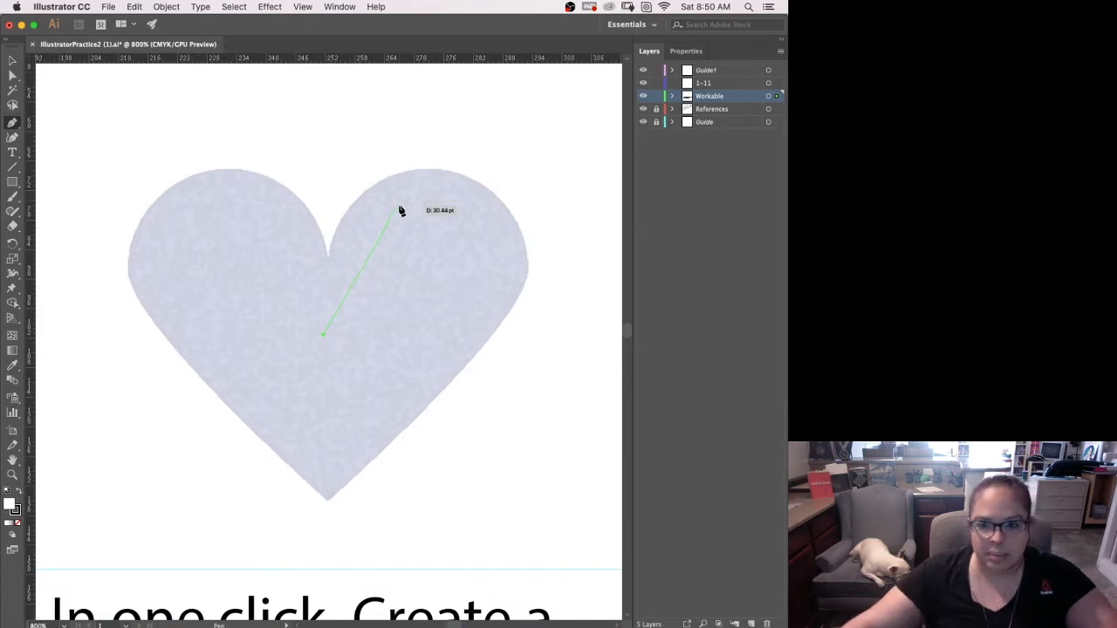
{"action": "left_click", "coordinate": [12, 60]}
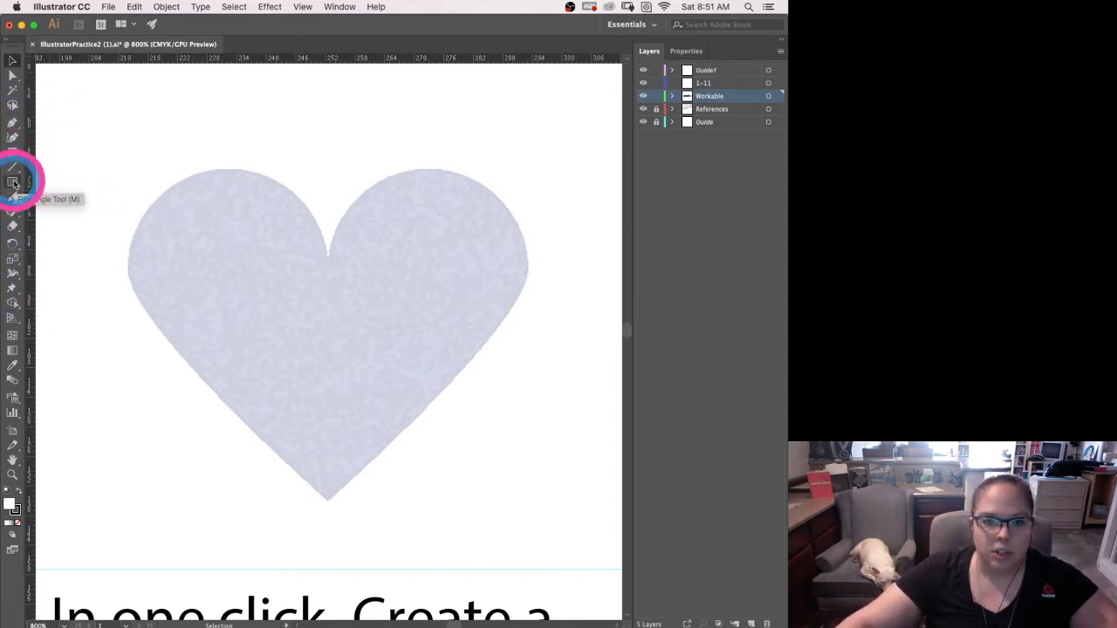
Step: Draw a square just over 41 pt wide with the Rectangle tool and move it over the middle of the heart
{"action": "left_click", "coordinate": [13, 182]}
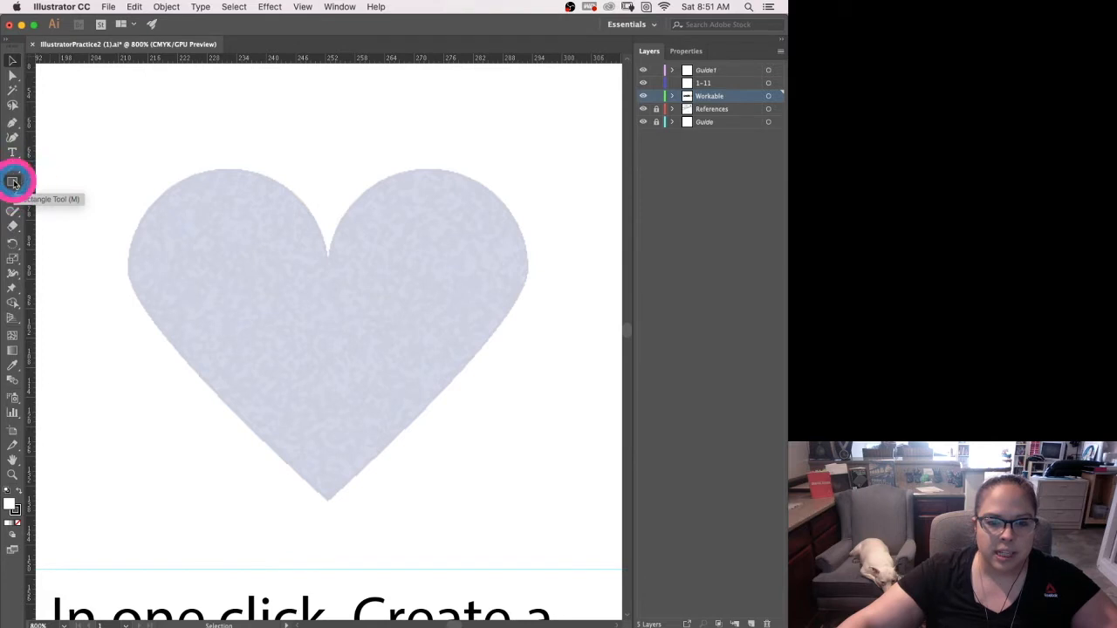
{"action": "left_click", "coordinate": [13, 182]}
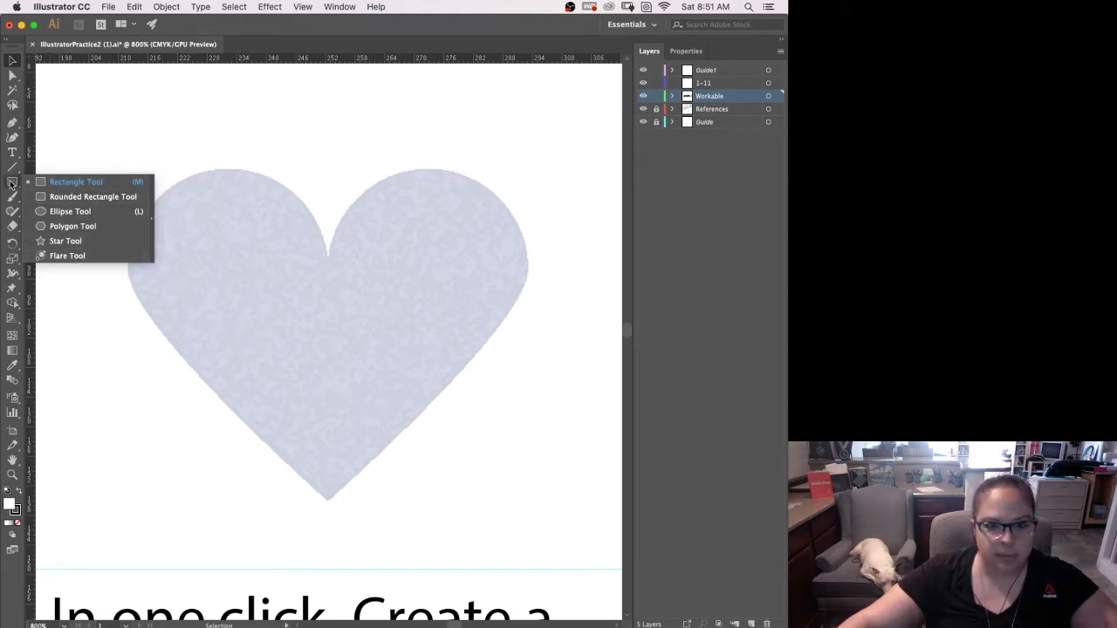
{"action": "left_click", "coordinate": [76, 181]}
{"action": "left_click_drag", "start_coordinate": [260, 321], "coordinate": [461, 522]}
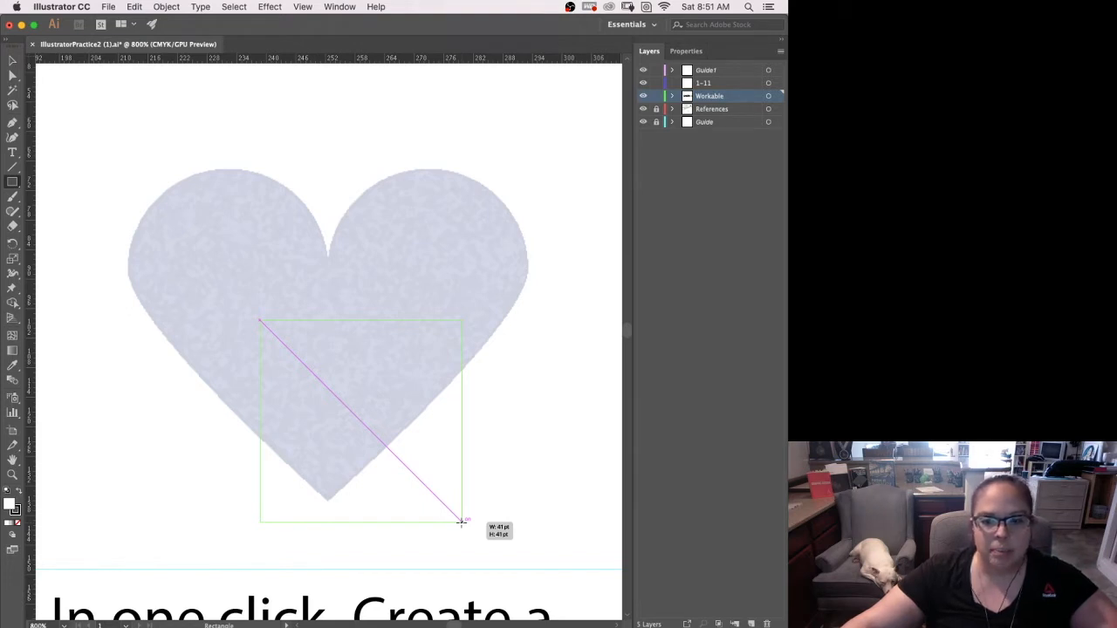
{"action": "left_click_drag", "start_coordinate": [461, 522], "coordinate": [354, 531]}
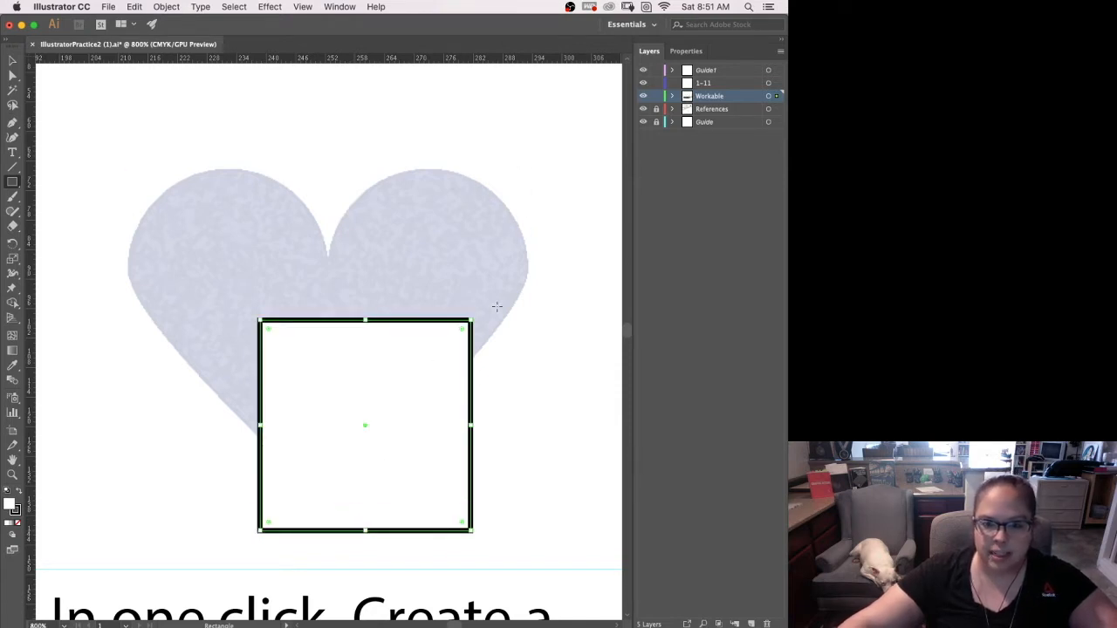
{"action": "key", "text": "v"}
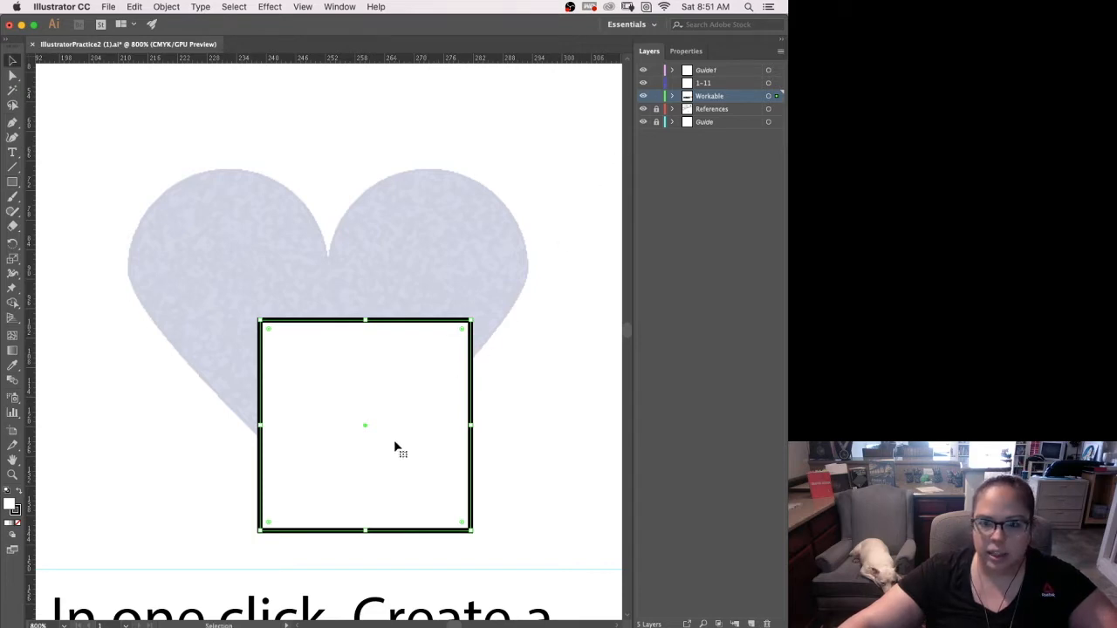
{"action": "left_click_drag", "start_coordinate": [395, 446], "coordinate": [357, 392]}
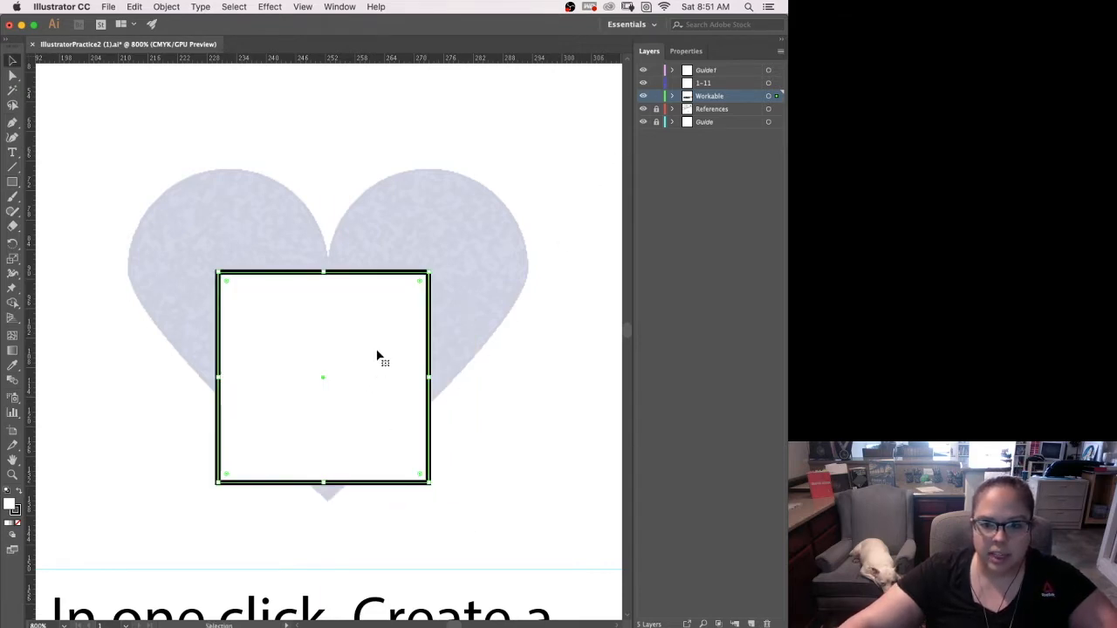
Step: Rotate the square to 315° and align its lowest corner with the heart's pointed tip
{"action": "left_click", "coordinate": [432, 266]}
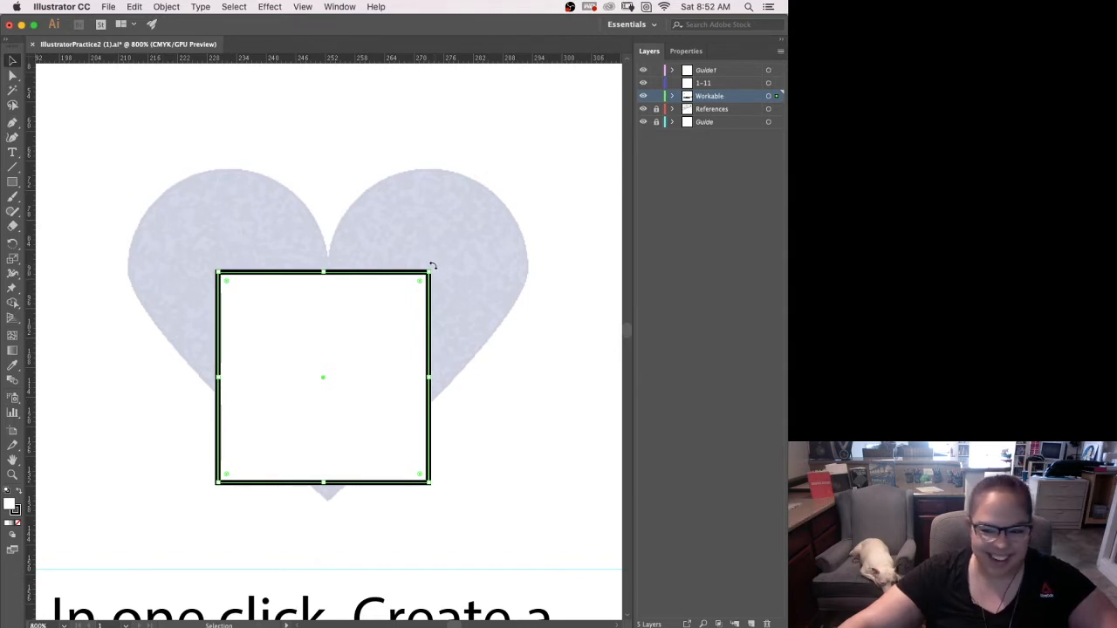
{"action": "left_click_drag", "start_coordinate": [432, 266], "coordinate": [458, 337]}
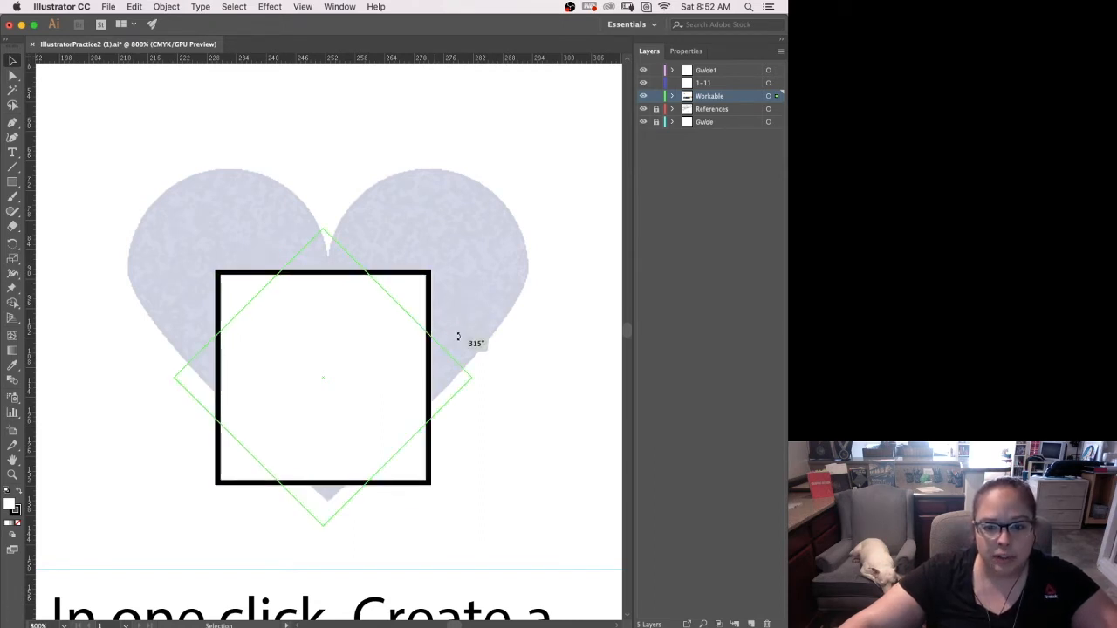
{"action": "mouse_move", "coordinate": [457, 337]}
{"action": "left_mouse_down"}
{"action": "mouse_move", "coordinate": [449, 301]}
{"action": "mouse_move", "coordinate": [461, 344]}
{"action": "mouse_move", "coordinate": [456, 457]}
{"action": "mouse_move", "coordinate": [466, 319]}
{"action": "mouse_move", "coordinate": [464, 330]}
{"action": "left_mouse_up"}
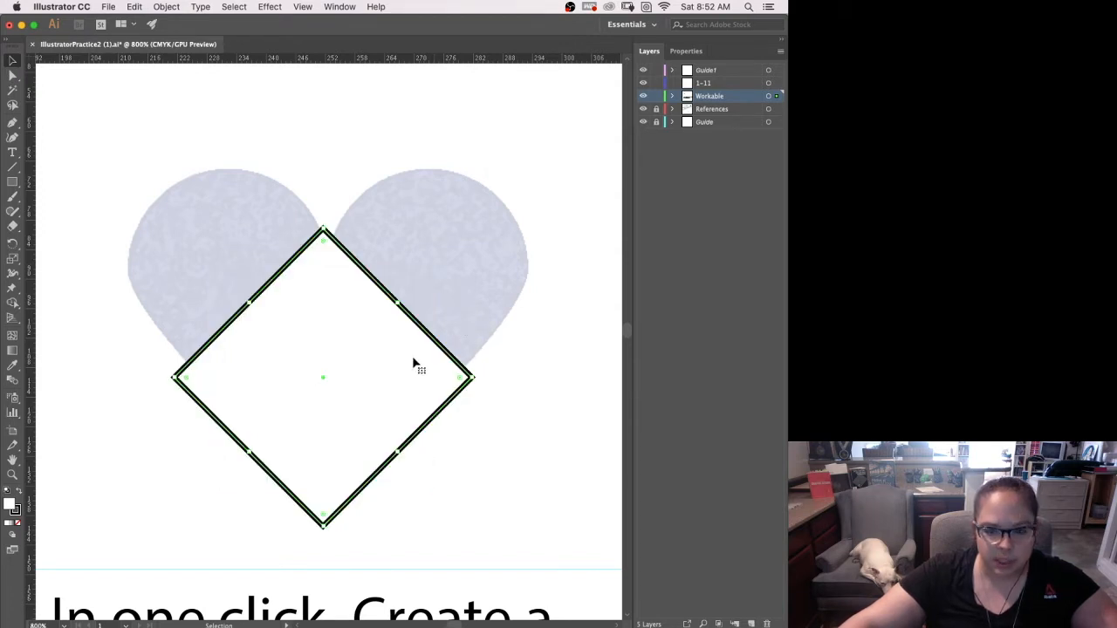
{"action": "left_click", "coordinate": [16, 60]}
{"action": "left_click_drag", "start_coordinate": [337, 368], "coordinate": [339, 338]}
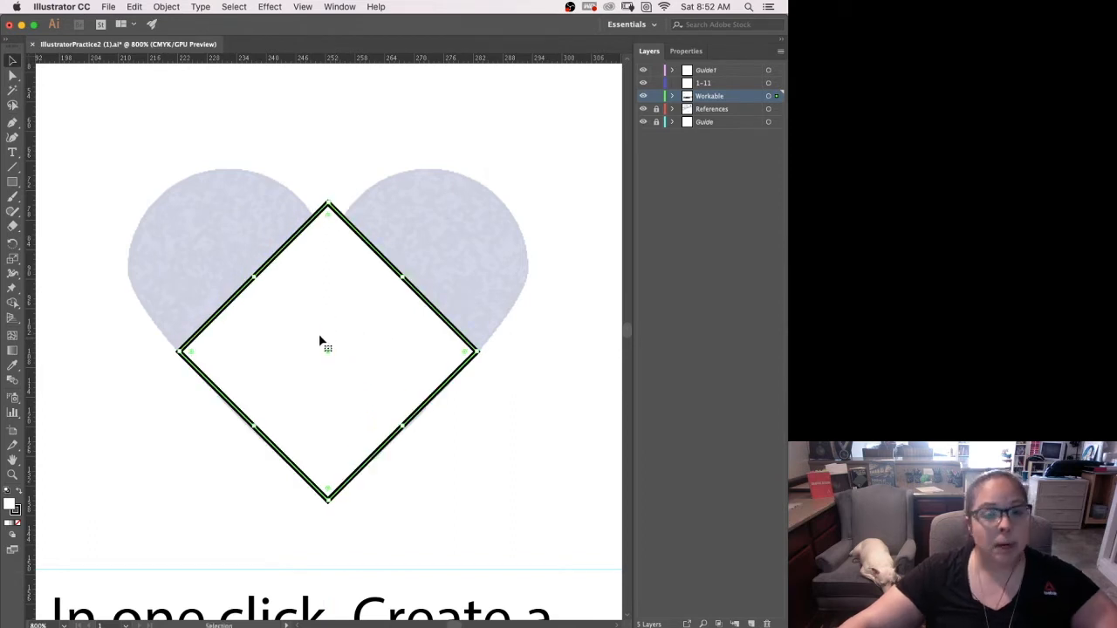
{"action": "left_click", "coordinate": [12, 61]}
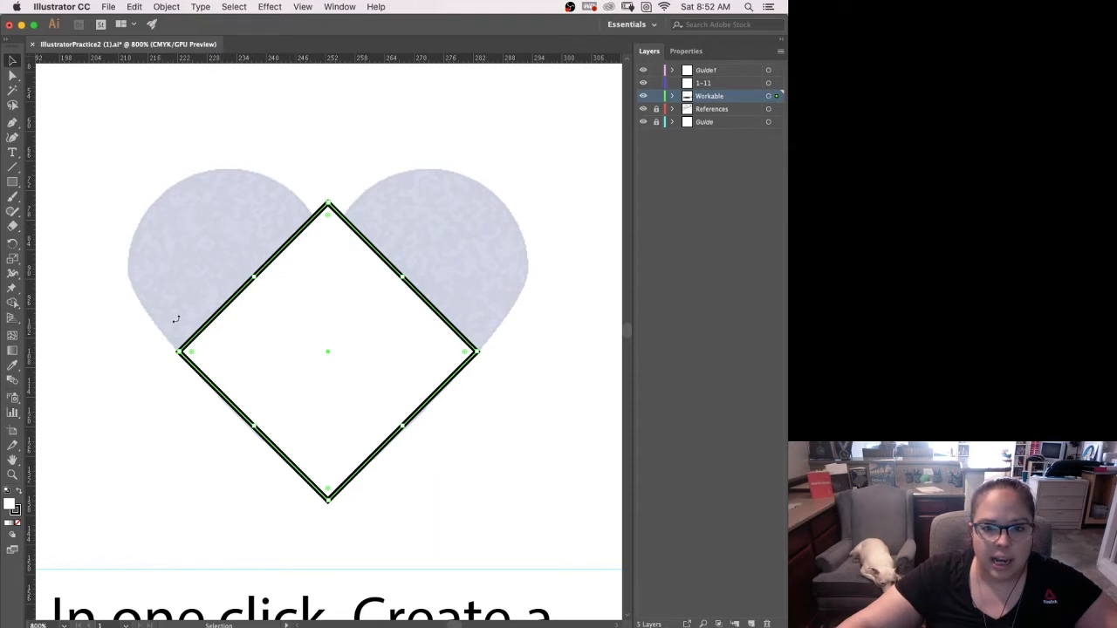
Step: Draw a circle with the Ellipse tool and position it over the heart's left lobe
{"action": "left_click", "coordinate": [13, 183]}
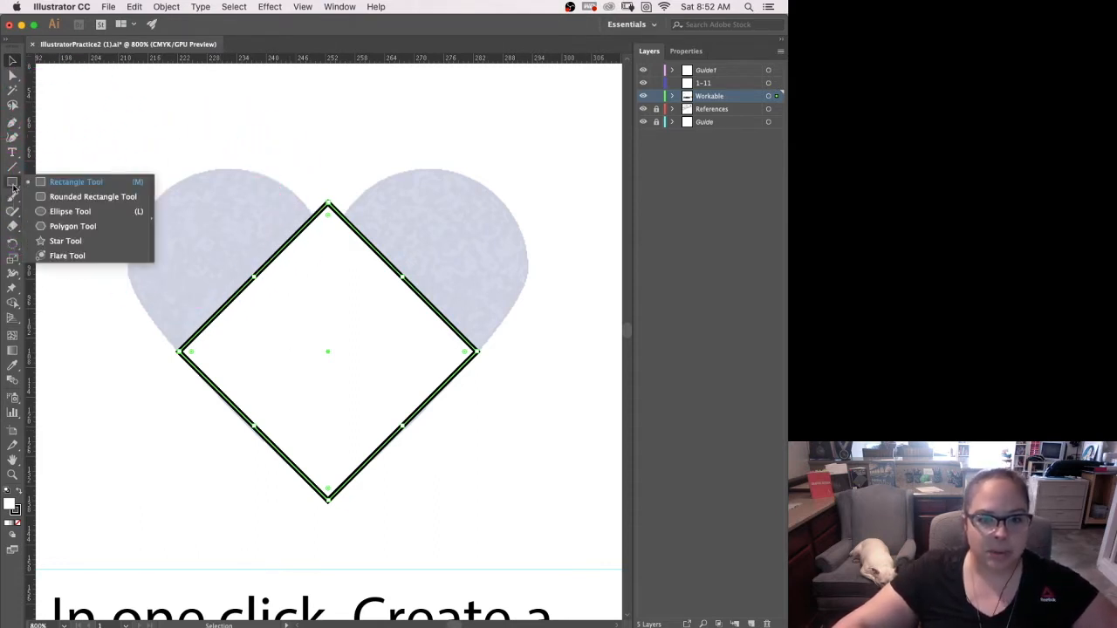
{"action": "left_click", "coordinate": [79, 214]}
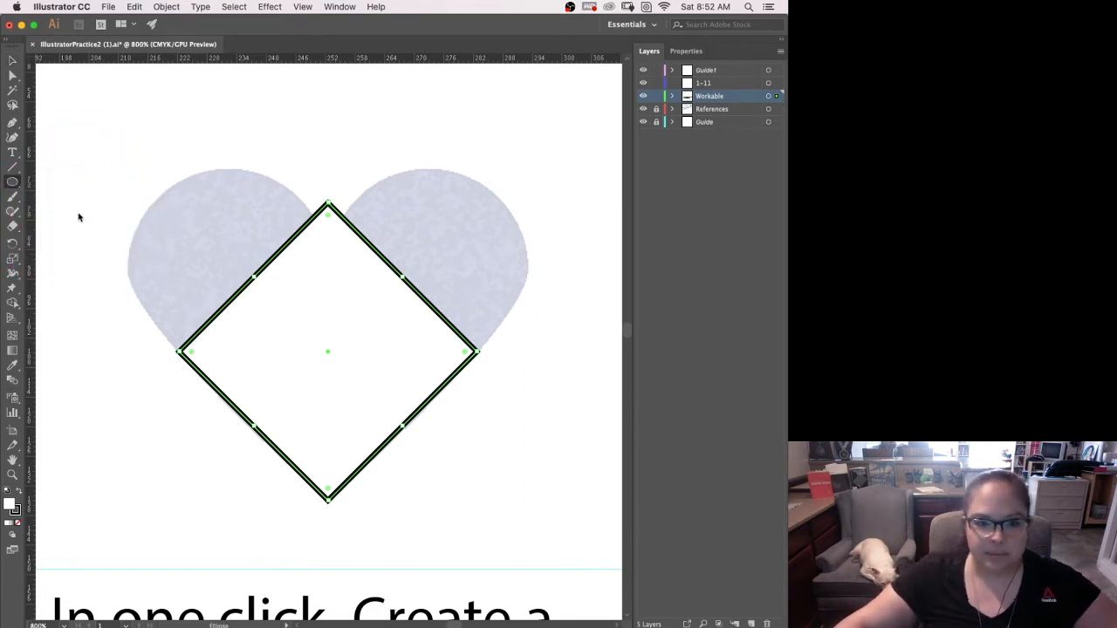
{"action": "left_click_drag", "start_coordinate": [155, 198], "coordinate": [357, 394]}
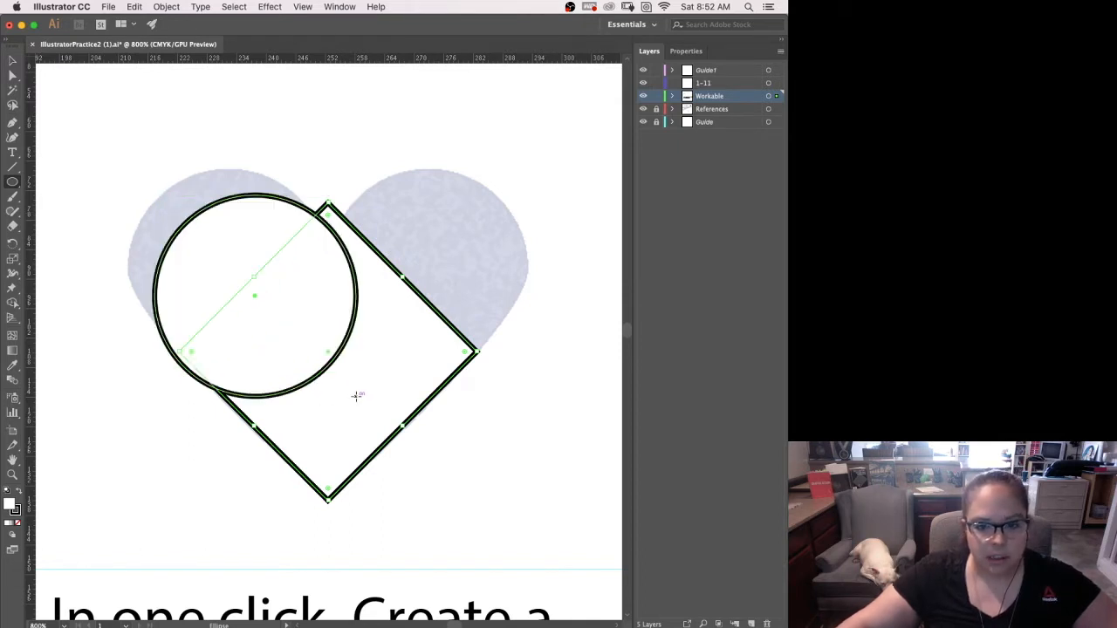
{"action": "key", "text": "v"}
{"action": "left_click", "coordinate": [13, 65]}
{"action": "left_click_drag", "start_coordinate": [261, 352], "coordinate": [236, 325]}
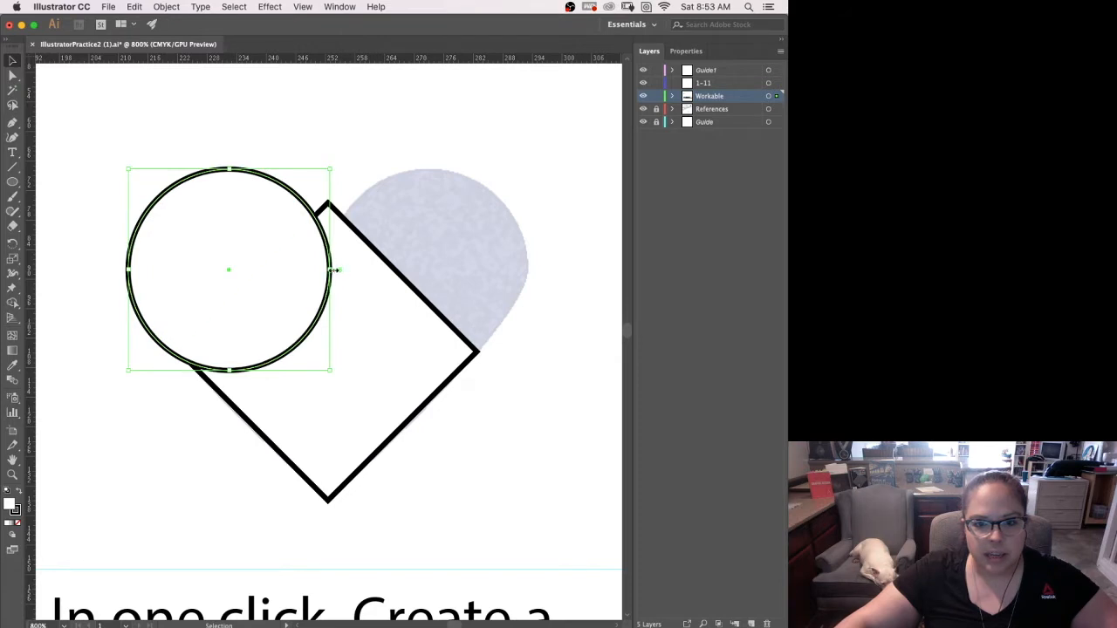
Step: Widen the circle into a slightly horizontal ellipse and shift it to fit the left lobe and the square's edge
{"action": "left_click_drag", "start_coordinate": [332, 267], "coordinate": [360, 260]}
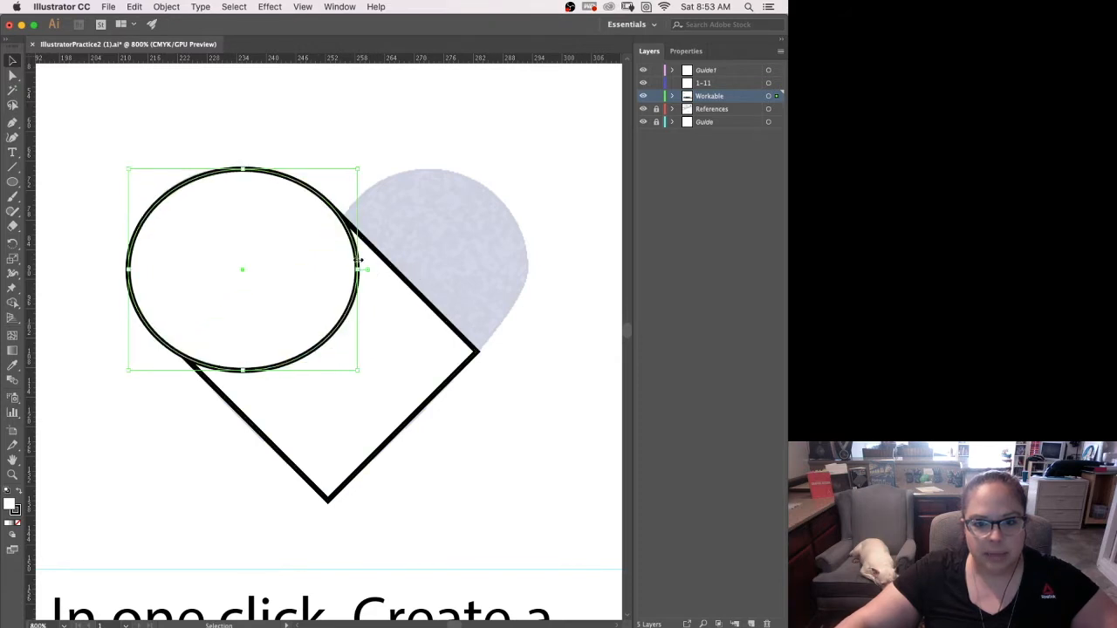
{"action": "left_click_drag", "start_coordinate": [212, 274], "coordinate": [211, 276]}
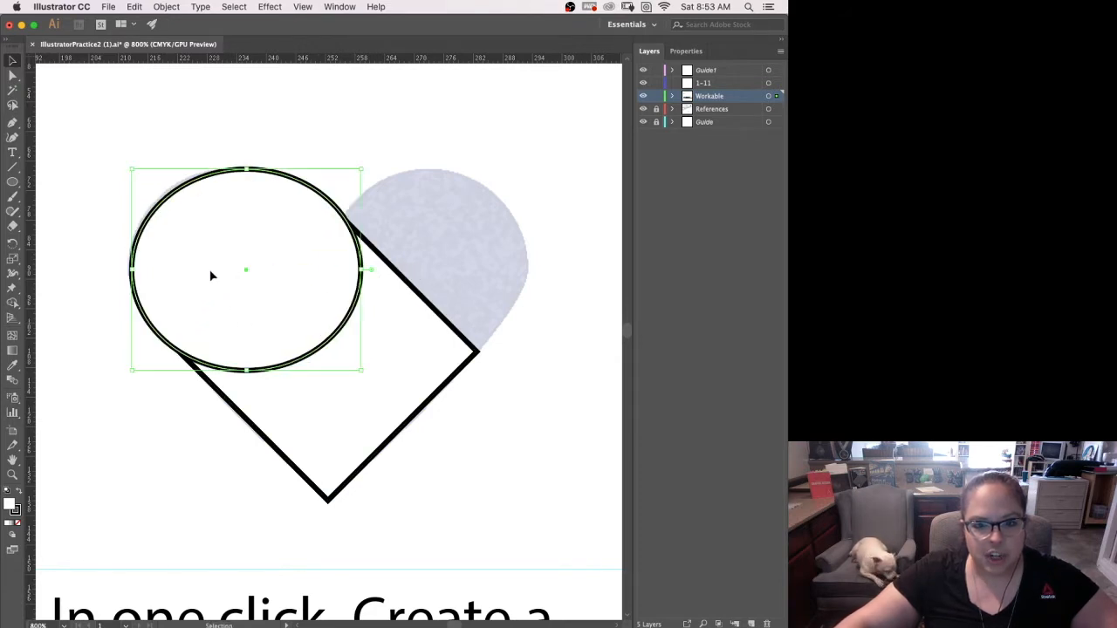
{"action": "left_click_drag", "start_coordinate": [363, 270], "coordinate": [347, 270]}
{"action": "left_click_drag", "start_coordinate": [276, 299], "coordinate": [279, 289]}
{"action": "key", "text": "super+c"}
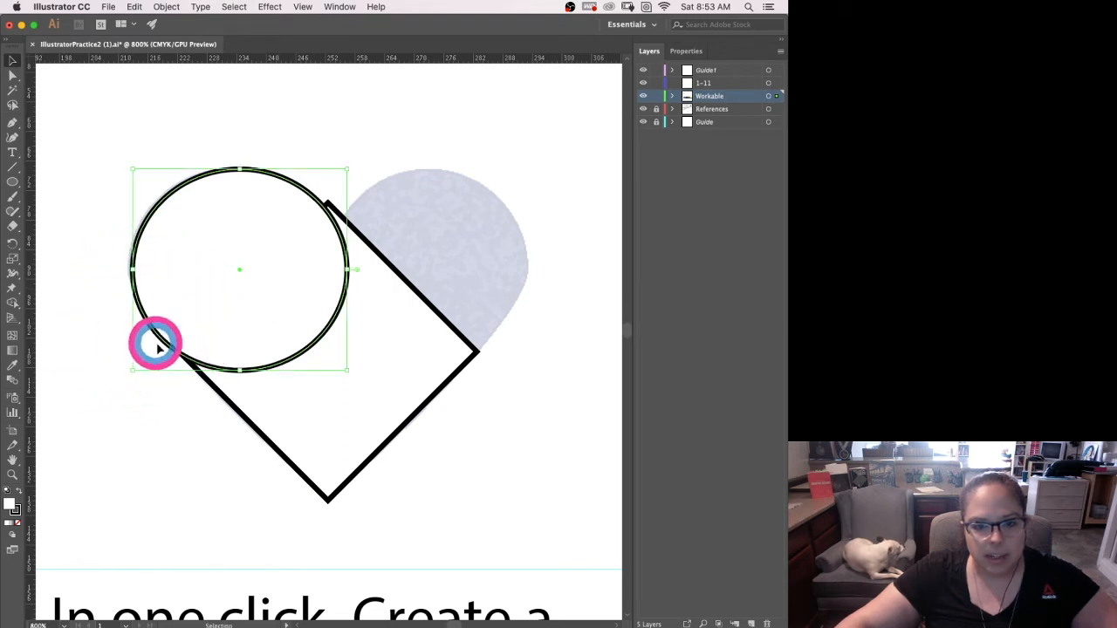
{"action": "left_click_drag", "start_coordinate": [176, 276], "coordinate": [182, 278]}
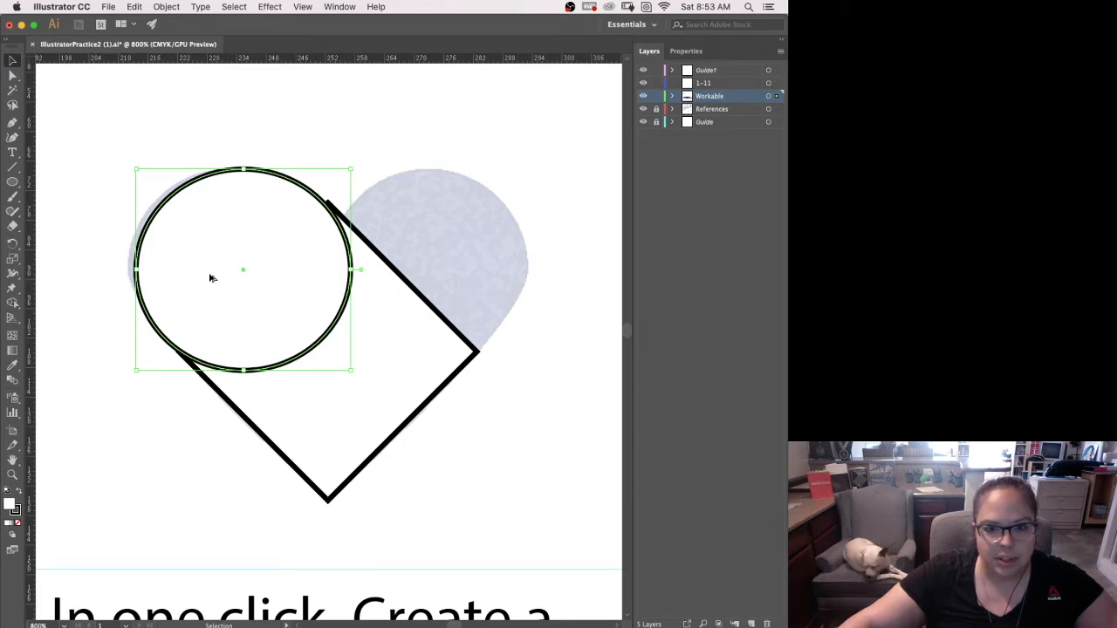
Step: Try duplicating the ellipse over the heart's right lobe, and delete the overlapping copies
{"action": "left_click_drag", "start_coordinate": [210, 277], "coordinate": [393, 274]}
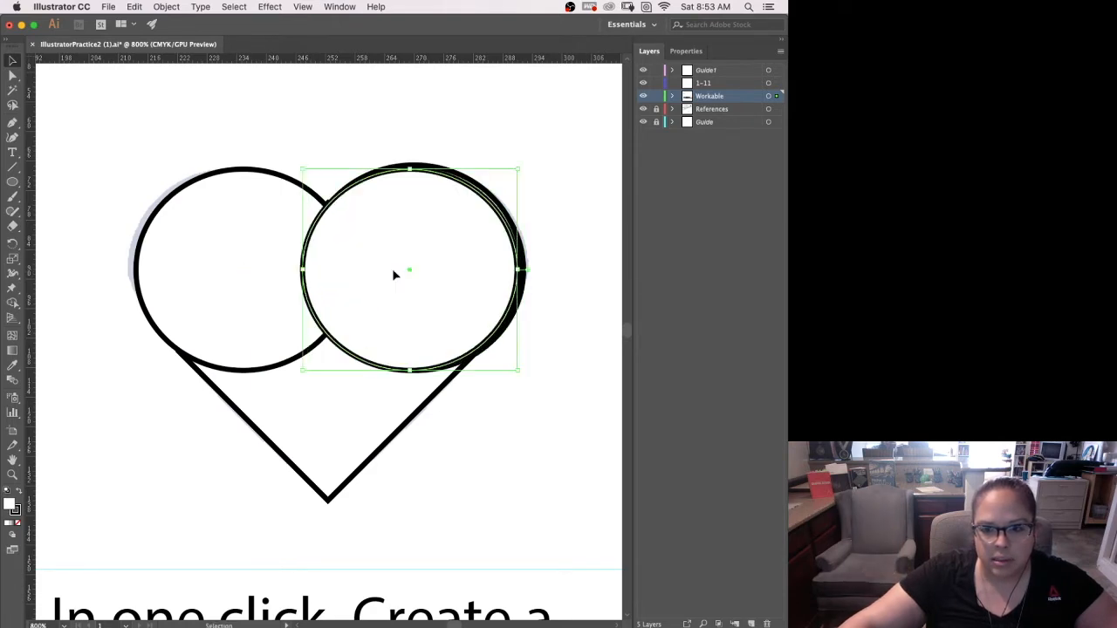
{"action": "key", "text": "super+shift+a"}
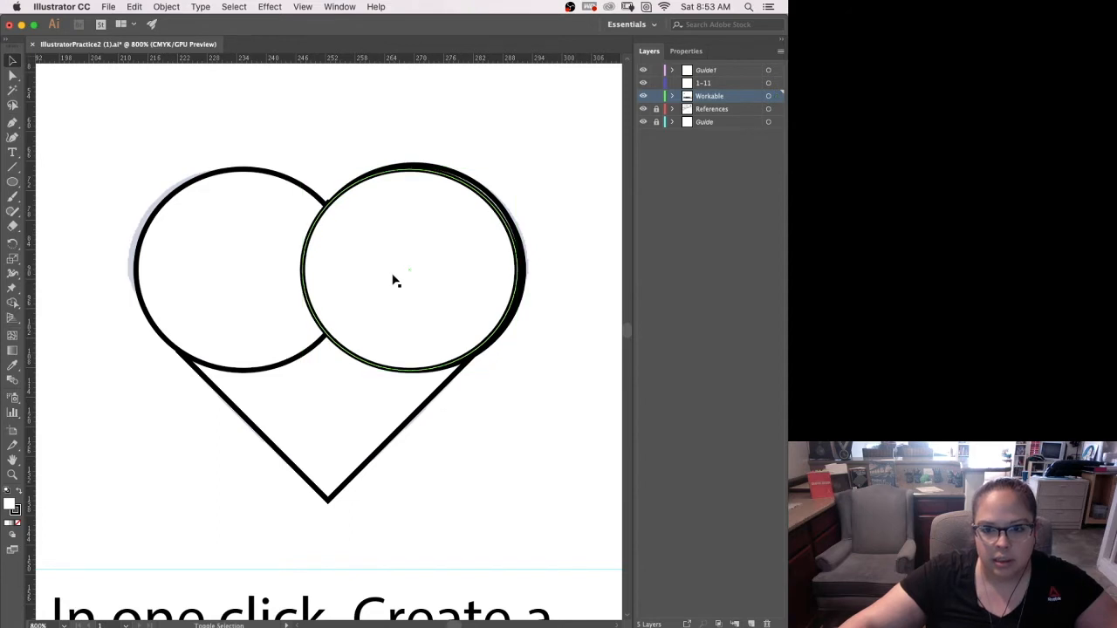
{"action": "left_click", "coordinate": [394, 280]}
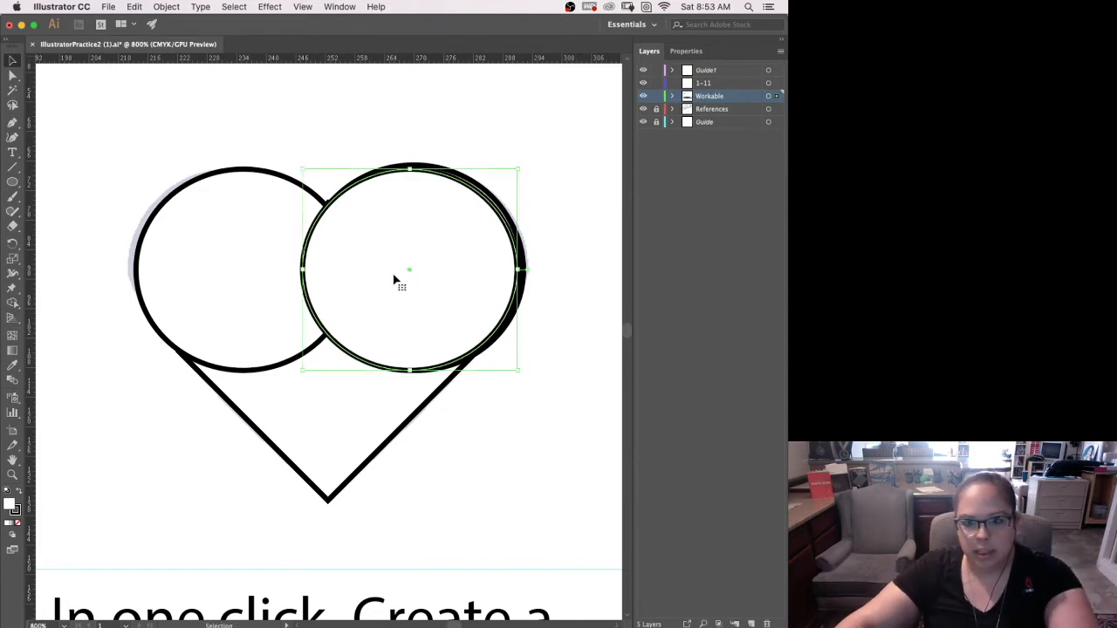
{"action": "double_click", "coordinate": [393, 280]}
{"action": "key", "text": "Delete"}
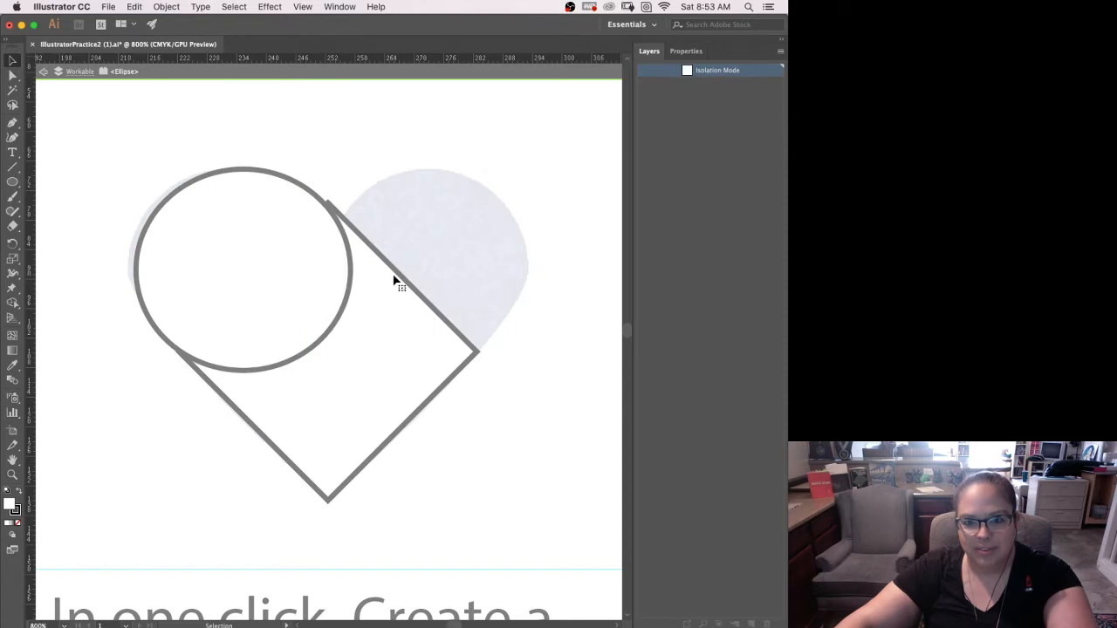
{"action": "double_click", "coordinate": [78, 297]}
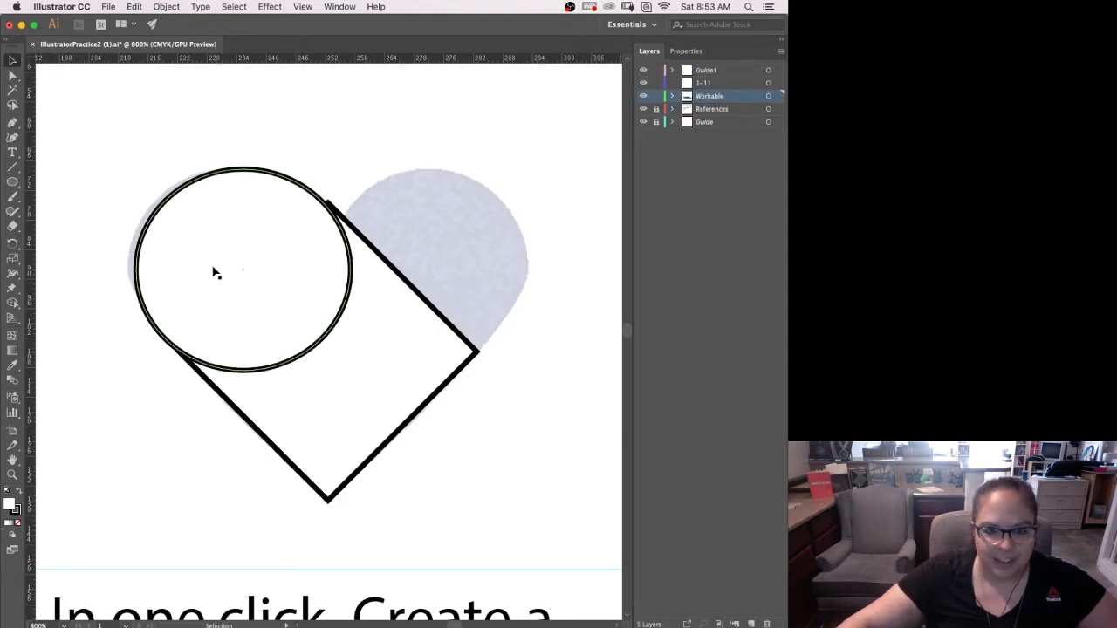
Step: Duplicate the left ellipse over the heart's right lobe and select the rotated square to check its upper corner
{"action": "left_click", "coordinate": [214, 273]}
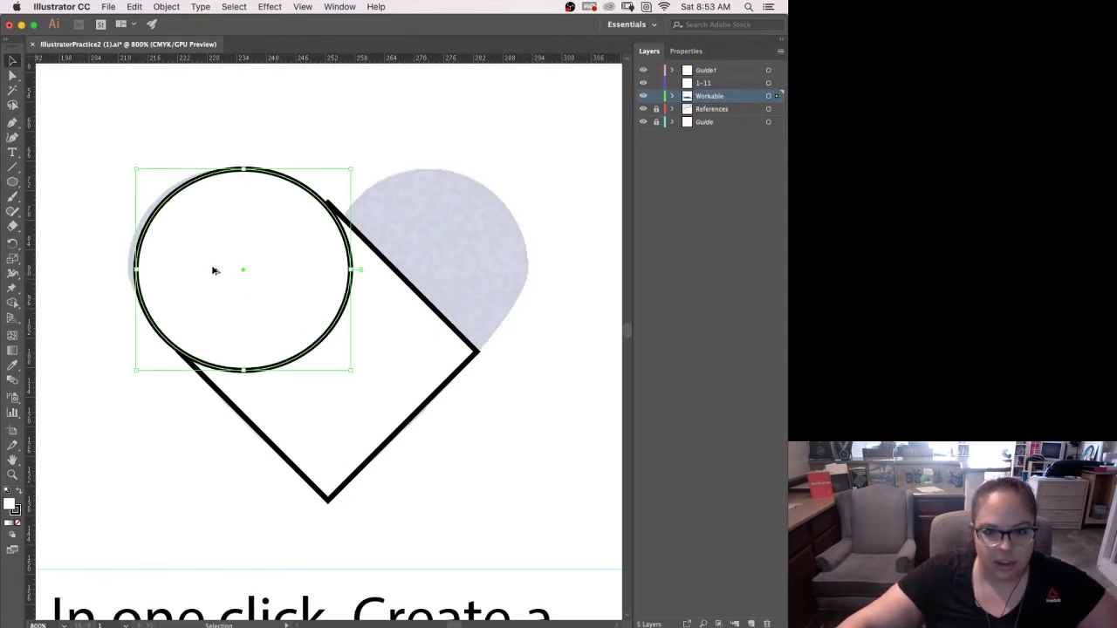
{"action": "left_click_drag", "start_coordinate": [214, 271], "coordinate": [385, 274]}
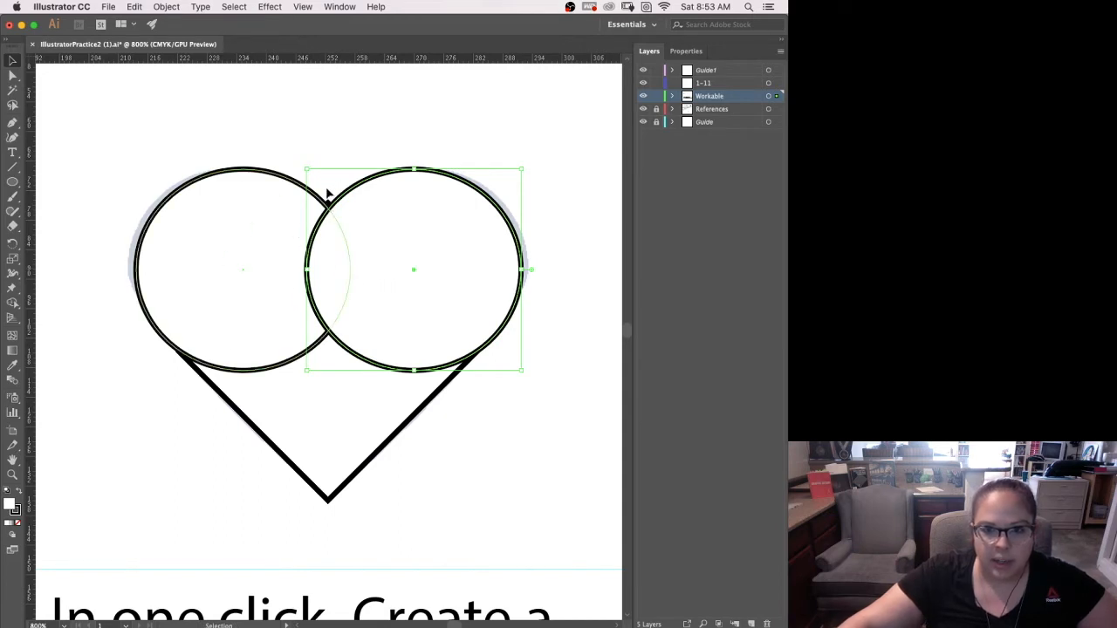
{"action": "left_click", "coordinate": [120, 169]}
{"action": "left_click", "coordinate": [326, 431]}
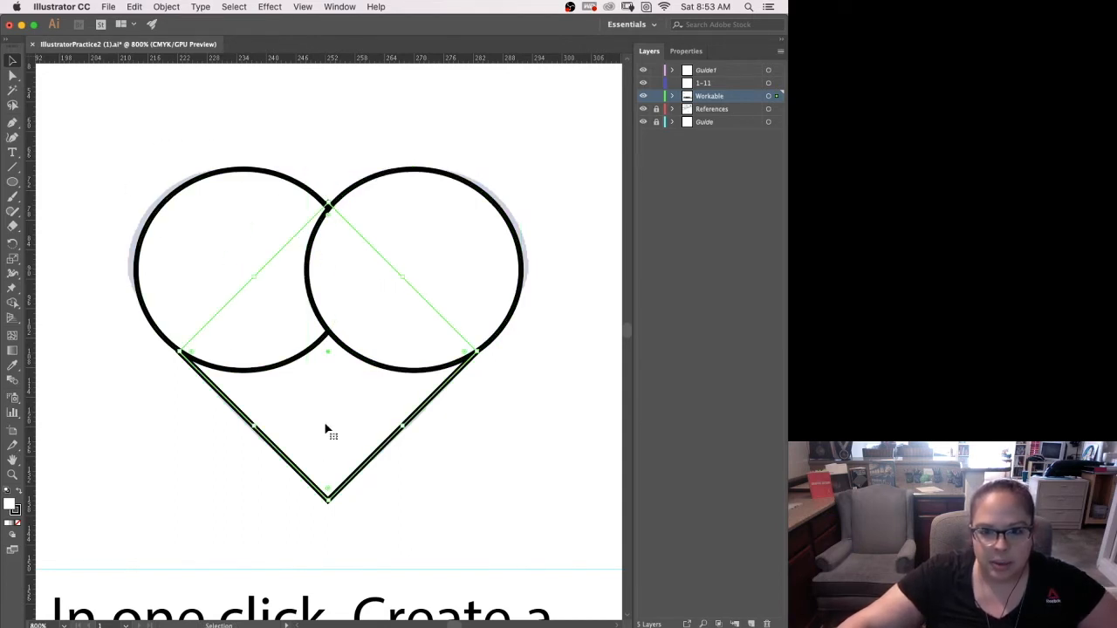
{"action": "left_click", "coordinate": [328, 207]}
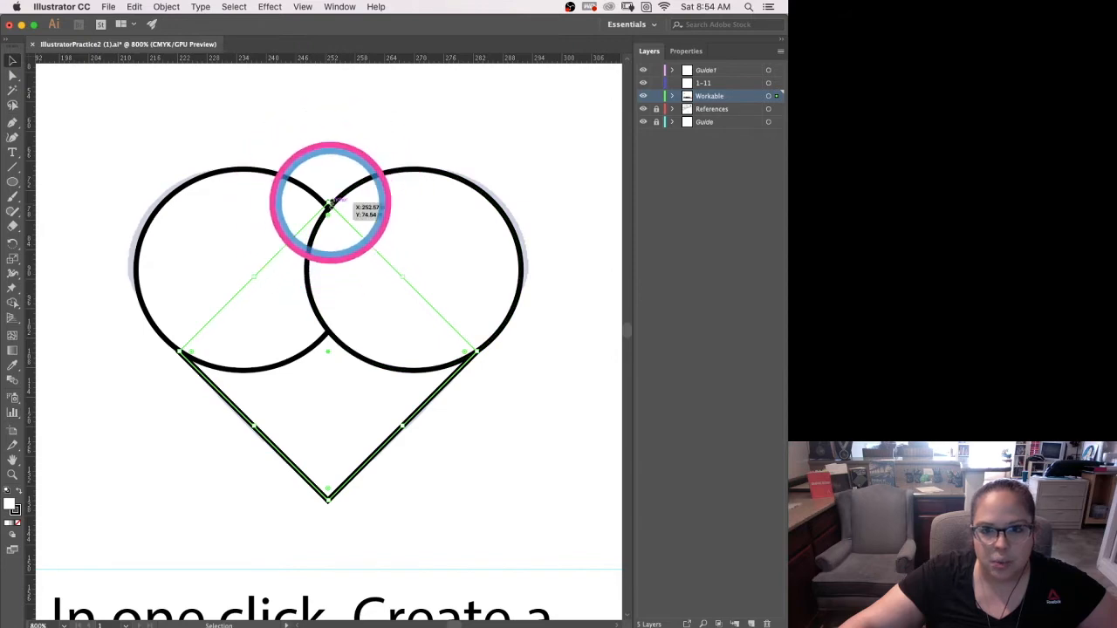
Step: Move the rotated square's upper anchor point down with Direct Selection so it sits inside the two overlapping ellipses
{"action": "left_click", "coordinate": [11, 77]}
{"action": "left_click", "coordinate": [10, 78]}
{"action": "left_click", "coordinate": [10, 79]}
{"action": "left_click", "coordinate": [12, 77]}
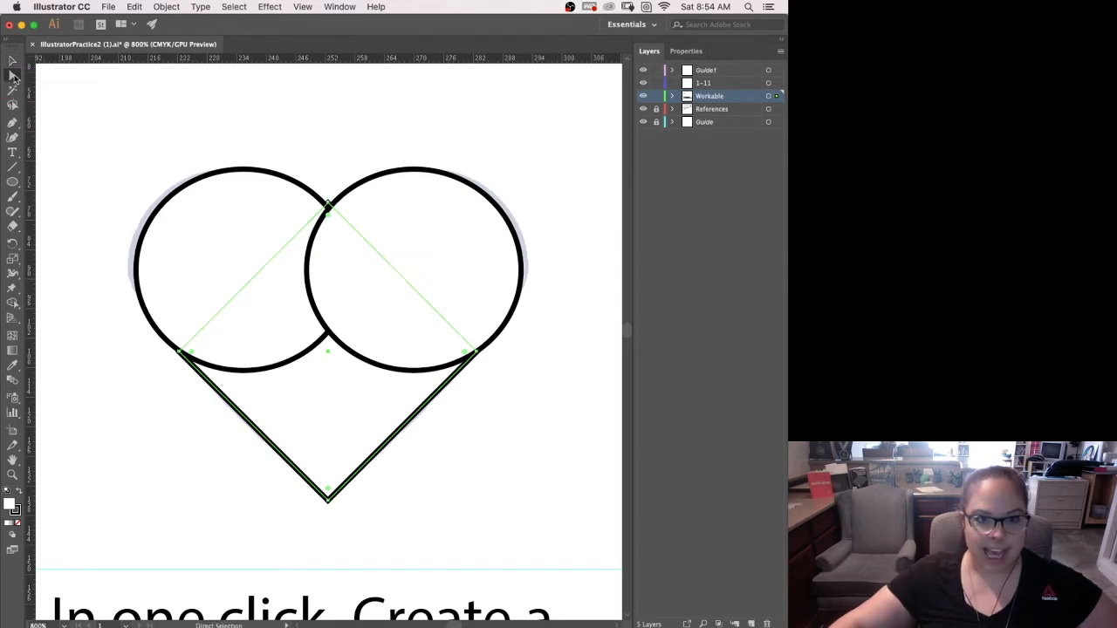
{"action": "left_click", "coordinate": [329, 206]}
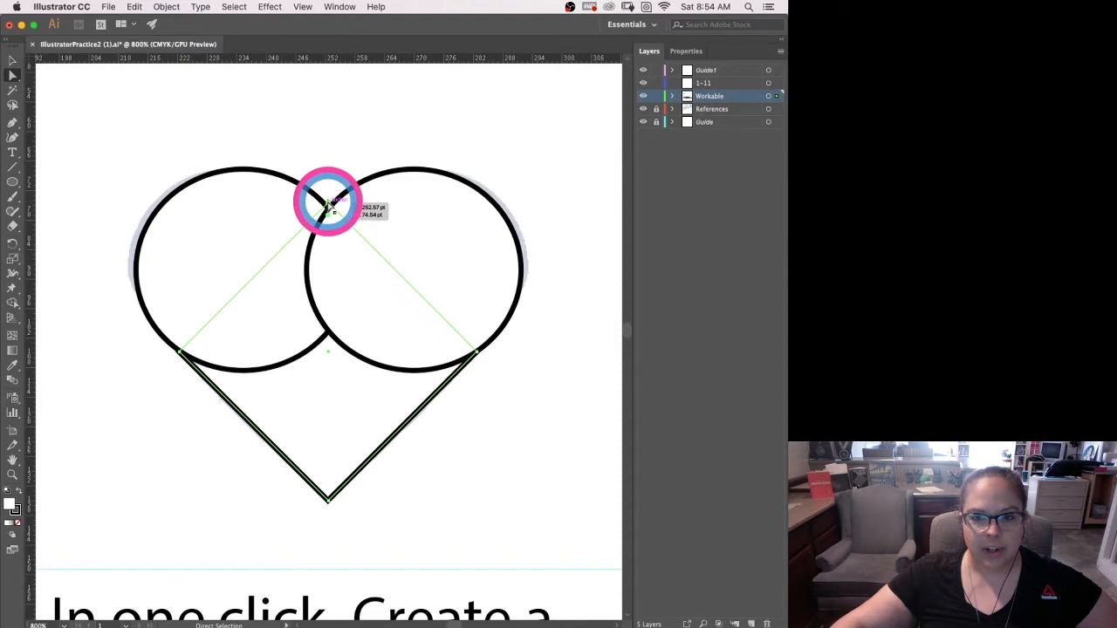
{"action": "left_click_drag", "start_coordinate": [329, 206], "coordinate": [323, 242]}
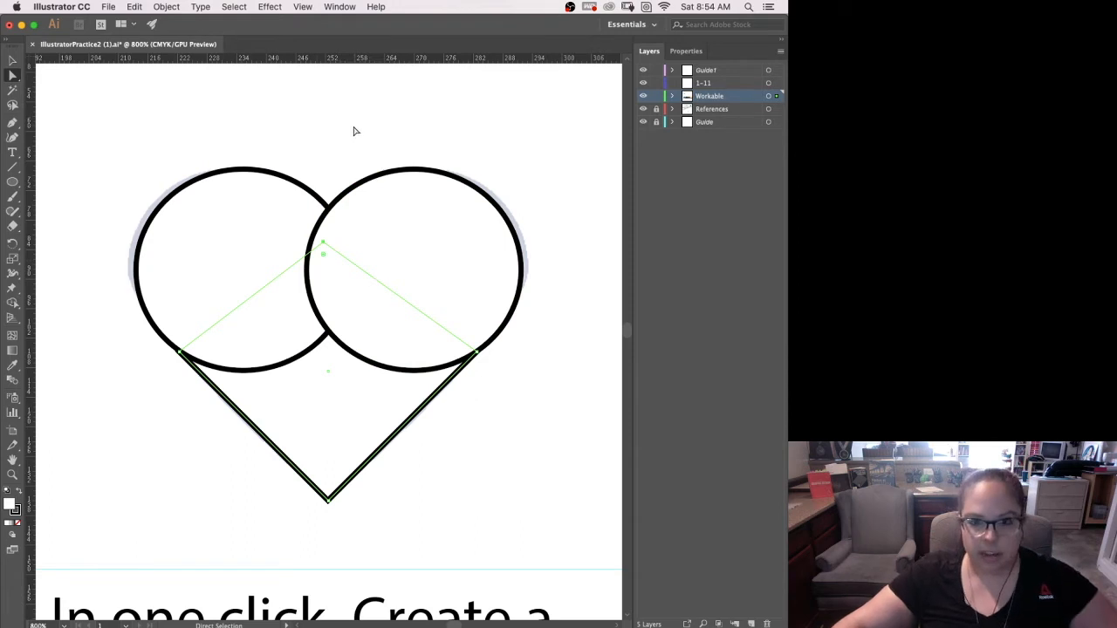
Step: Select both ellipses and the reshaped square, and unite them into a single heart shape with Pathfinder
{"action": "left_click", "coordinate": [13, 61]}
{"action": "left_click_drag", "start_coordinate": [126, 142], "coordinate": [560, 532]}
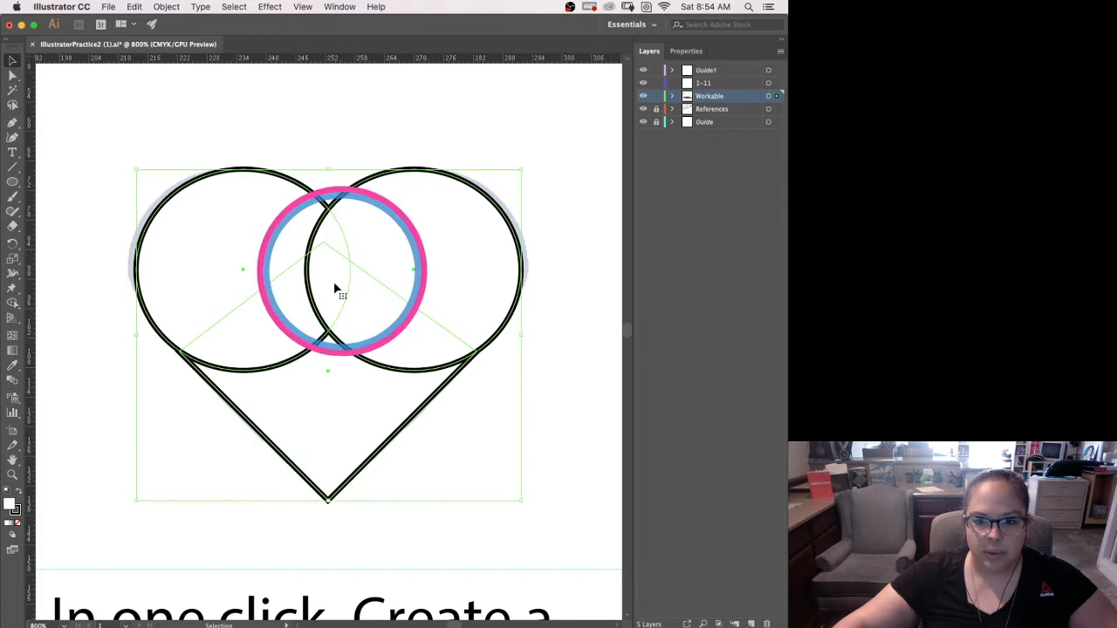
{"action": "left_click", "coordinate": [530, 130]}
{"action": "left_click", "coordinate": [415, 269]}
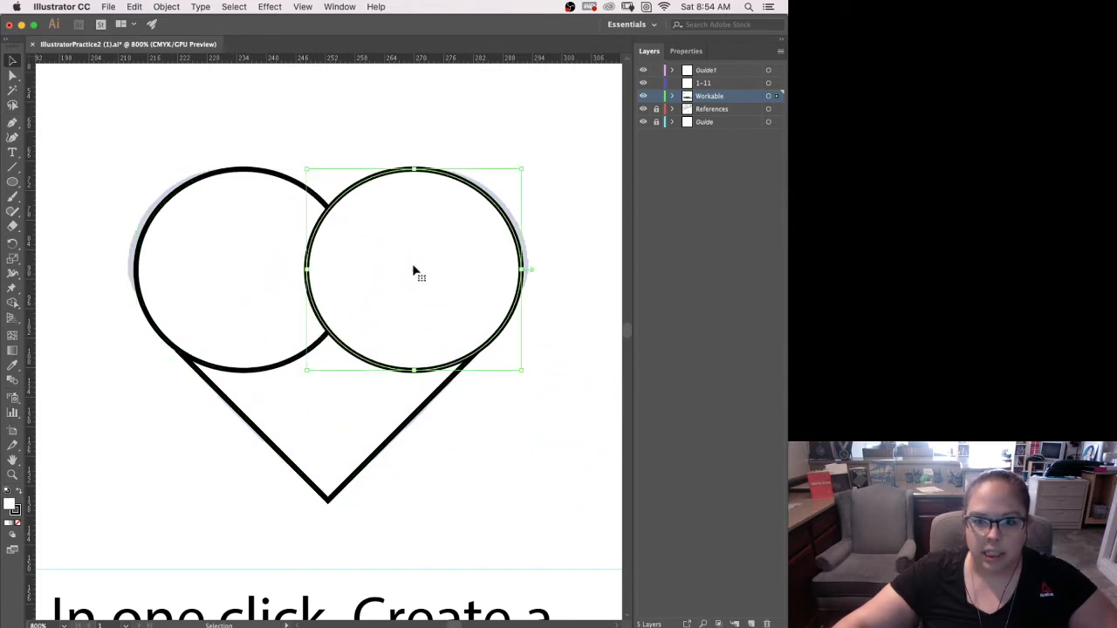
{"action": "left_click", "coordinate": [241, 260], "text": "shift"}
{"action": "left_click", "coordinate": [326, 406], "text": "shift"}
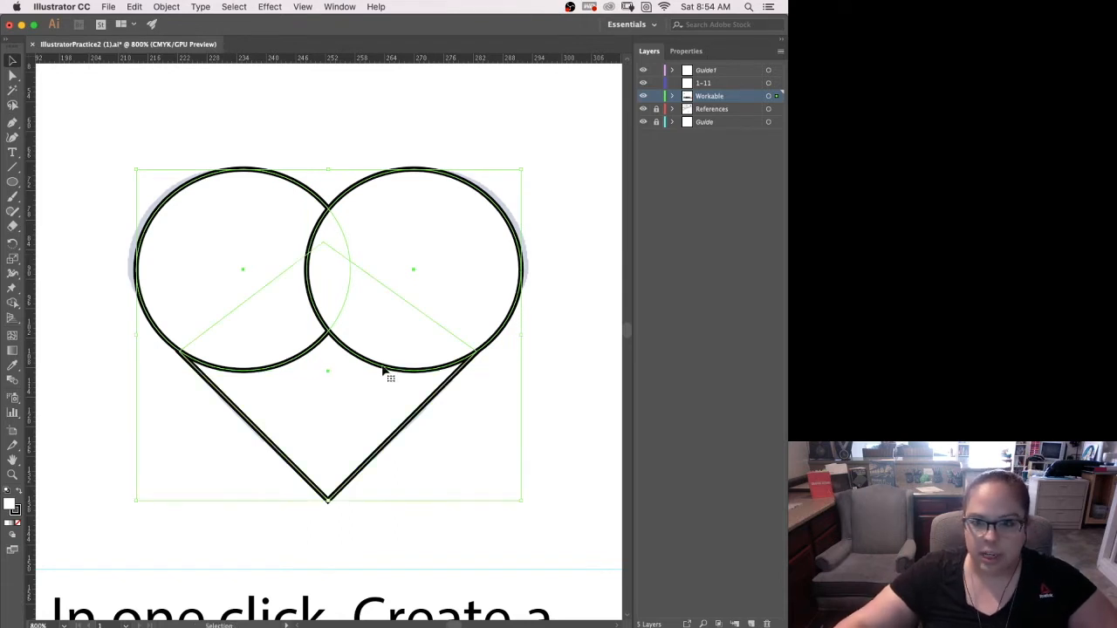
{"action": "left_click", "coordinate": [687, 51]}
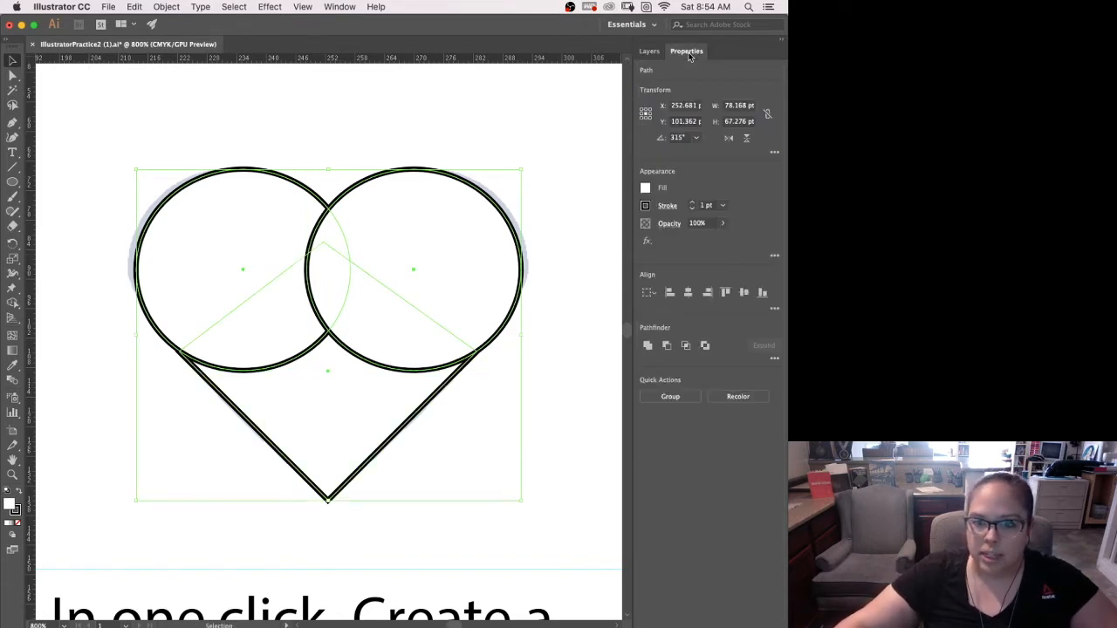
{"action": "left_click", "coordinate": [647, 346]}
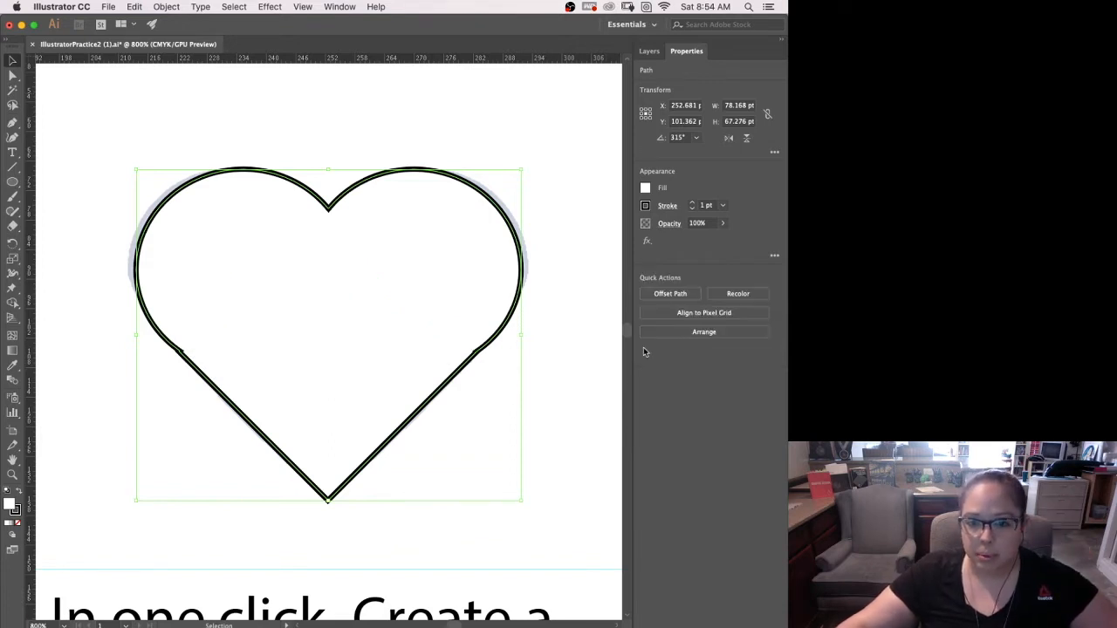
Step: Try deleting the anchor point where the heart's right lobe meets its straight edge, undo that, and try pulling its curve handle outward
{"action": "left_click", "coordinate": [563, 387]}
{"action": "left_click", "coordinate": [479, 356]}
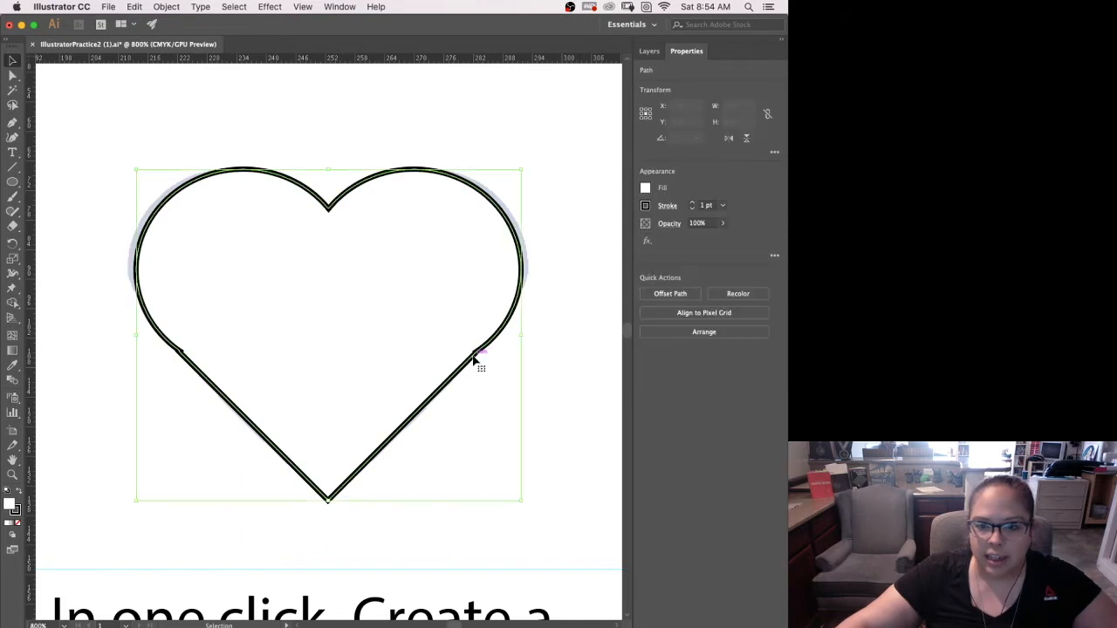
{"action": "left_click", "coordinate": [11, 76]}
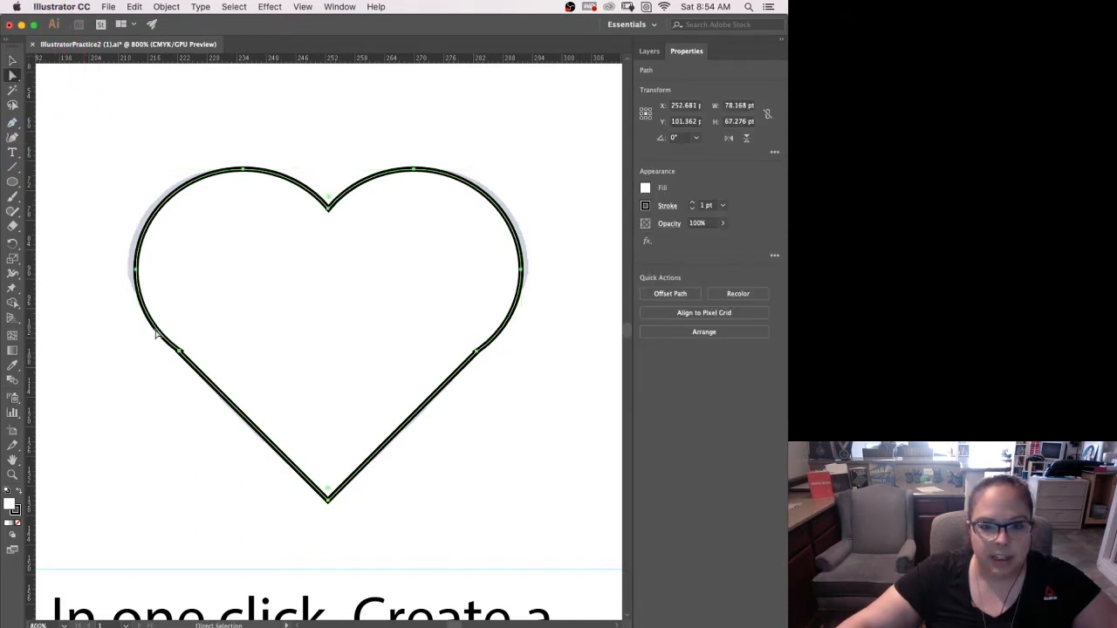
{"action": "left_click", "coordinate": [477, 356]}
{"action": "key", "text": "Delete"}
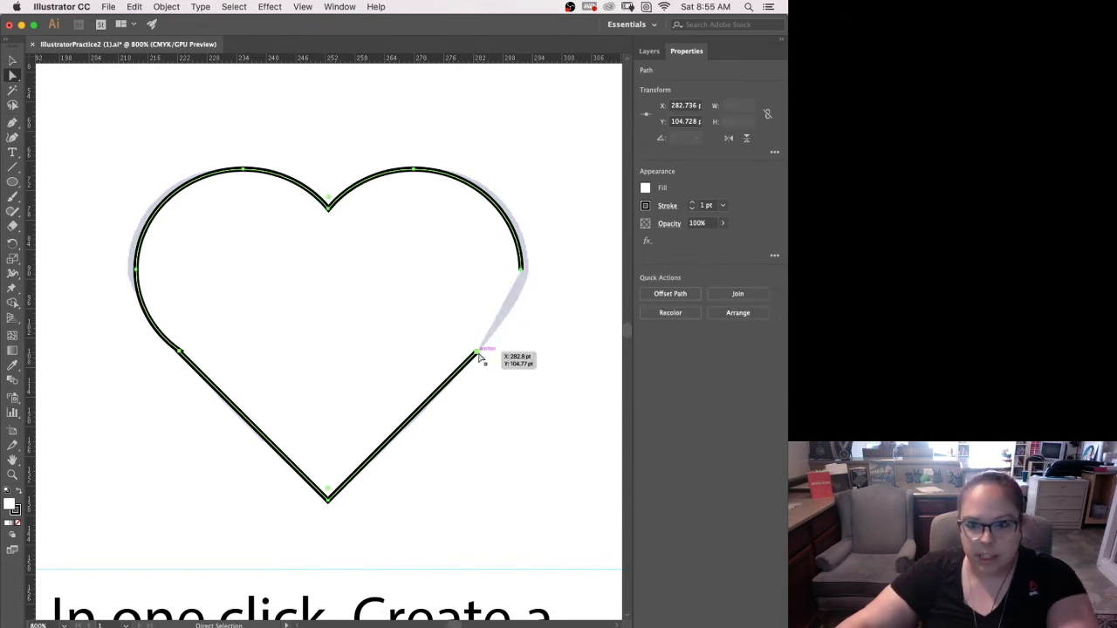
{"action": "key", "text": "super+z"}
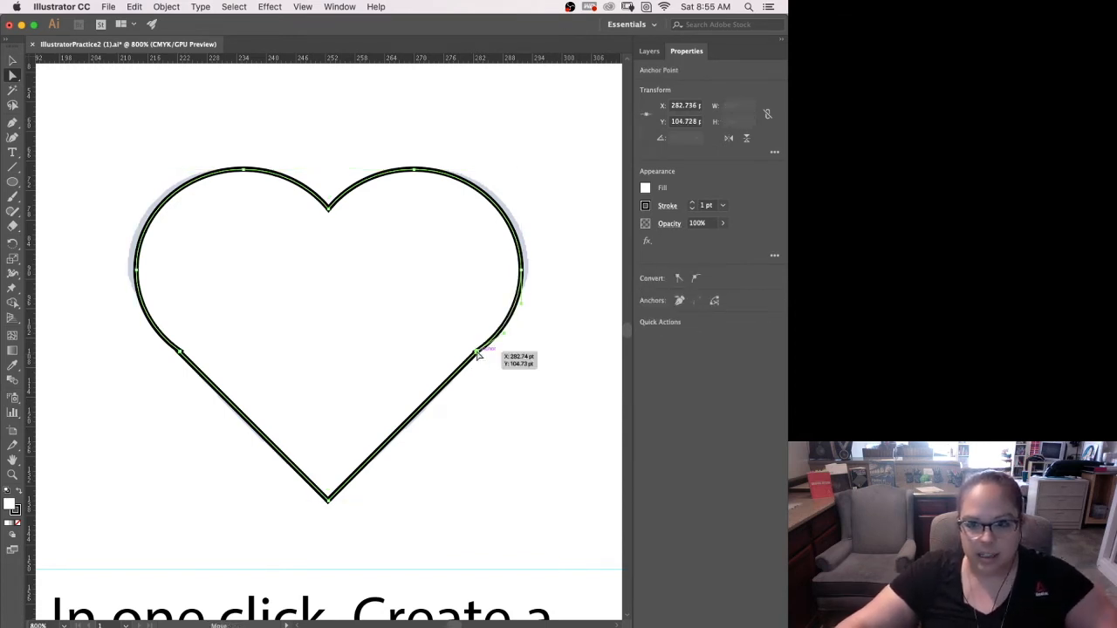
{"action": "left_click_drag", "start_coordinate": [504, 337], "coordinate": [529, 312]}
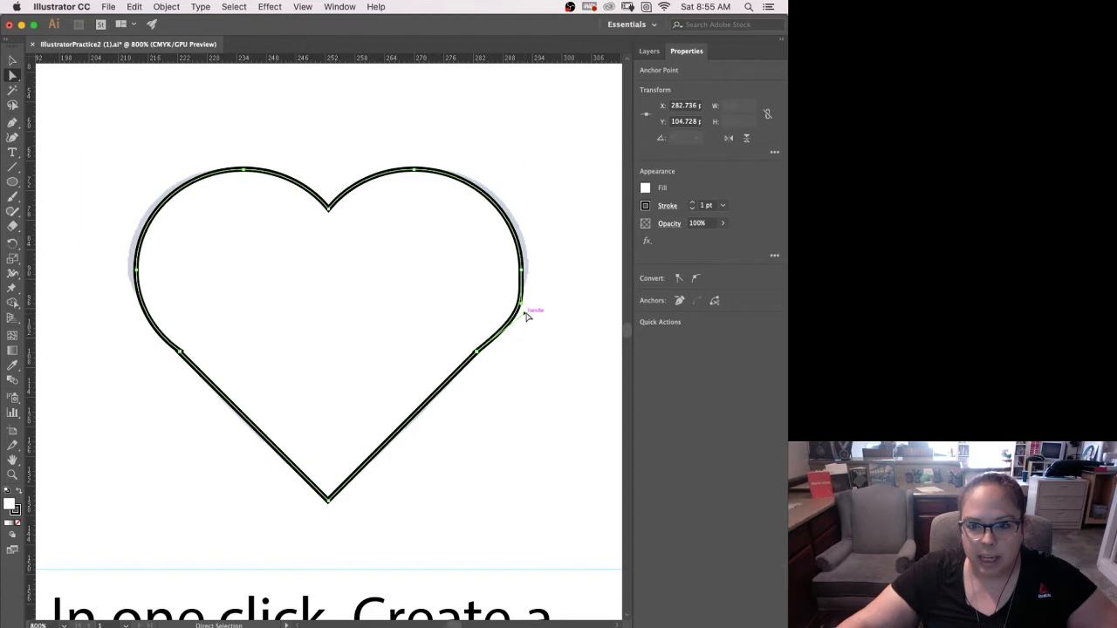
{"action": "left_click", "coordinate": [506, 411]}
Step: Select the whole united heart and fill it with a crimson swatch
{"action": "left_click", "coordinate": [372, 338]}
{"action": "key", "text": "super+minus"}
{"action": "key", "text": "super+minus"}
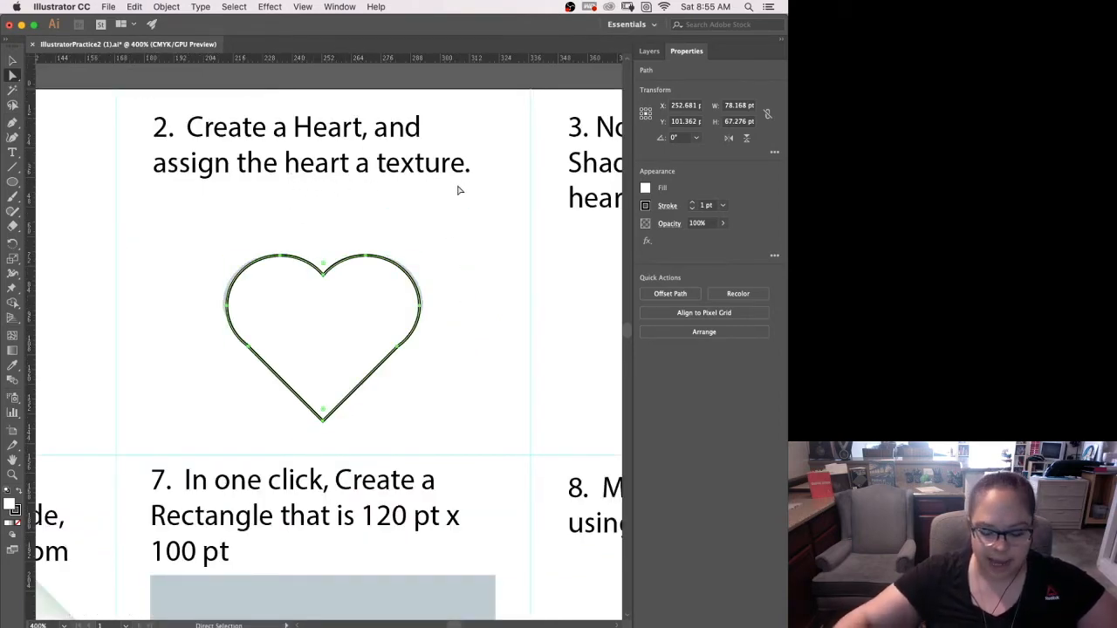
{"action": "key", "text": "super+plus"}
{"action": "key", "text": "super+plus"}
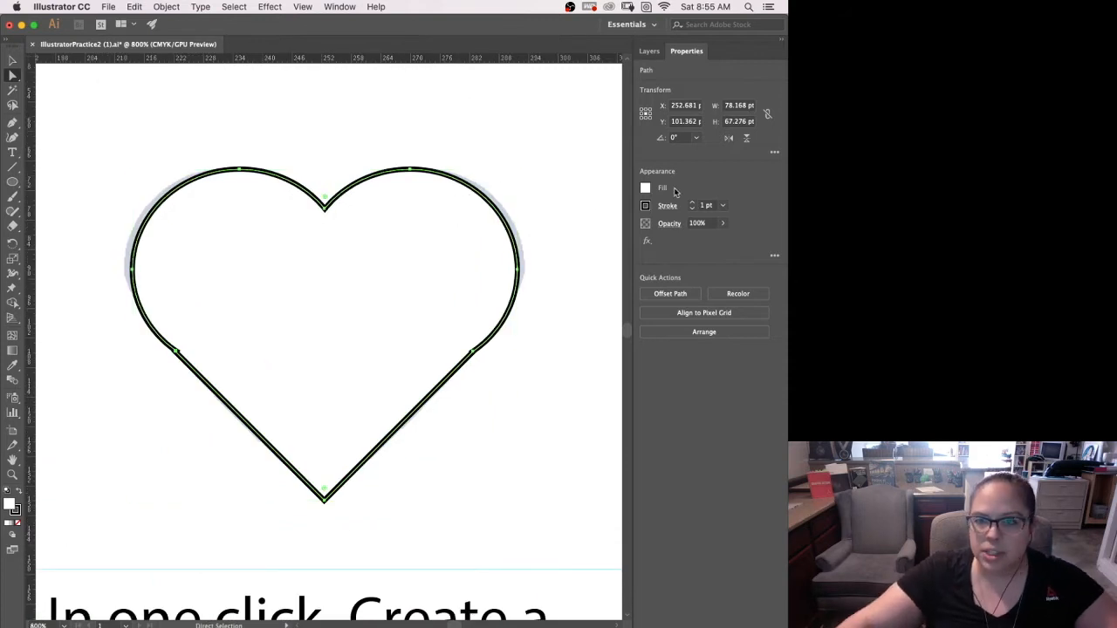
{"action": "left_click", "coordinate": [646, 189]}
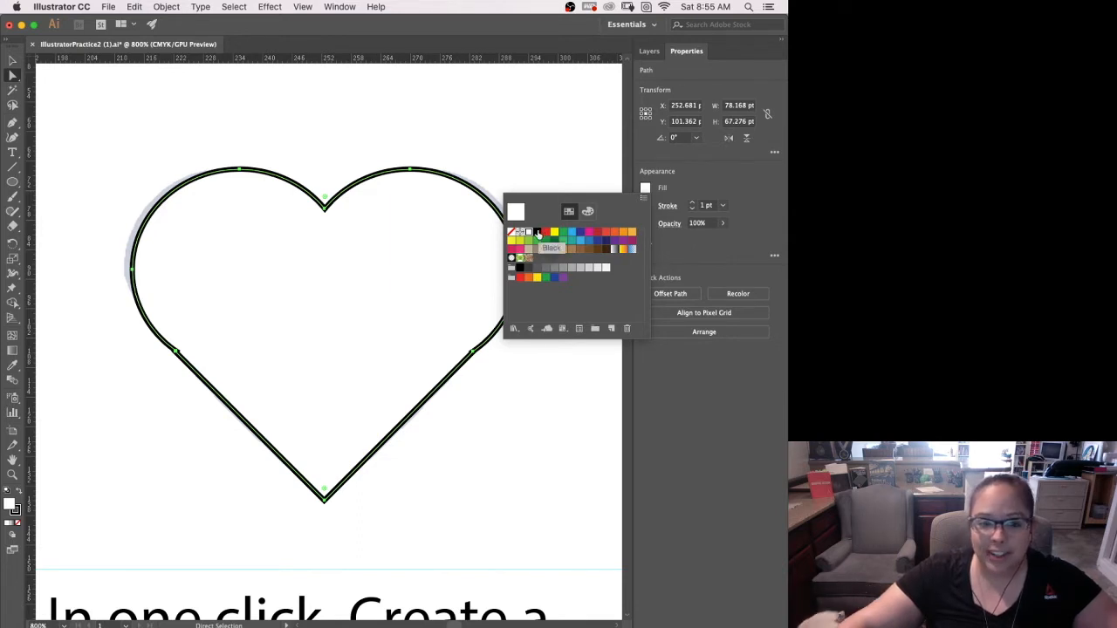
{"action": "left_click", "coordinate": [614, 232]}
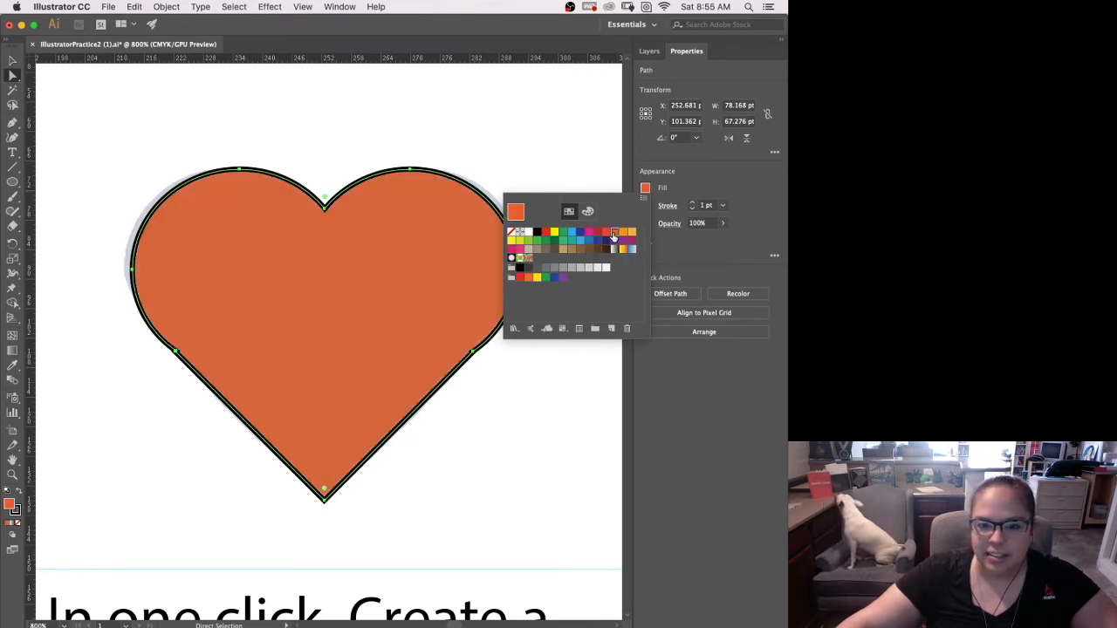
{"action": "left_click", "coordinate": [520, 248]}
{"action": "left_click", "coordinate": [511, 249]}
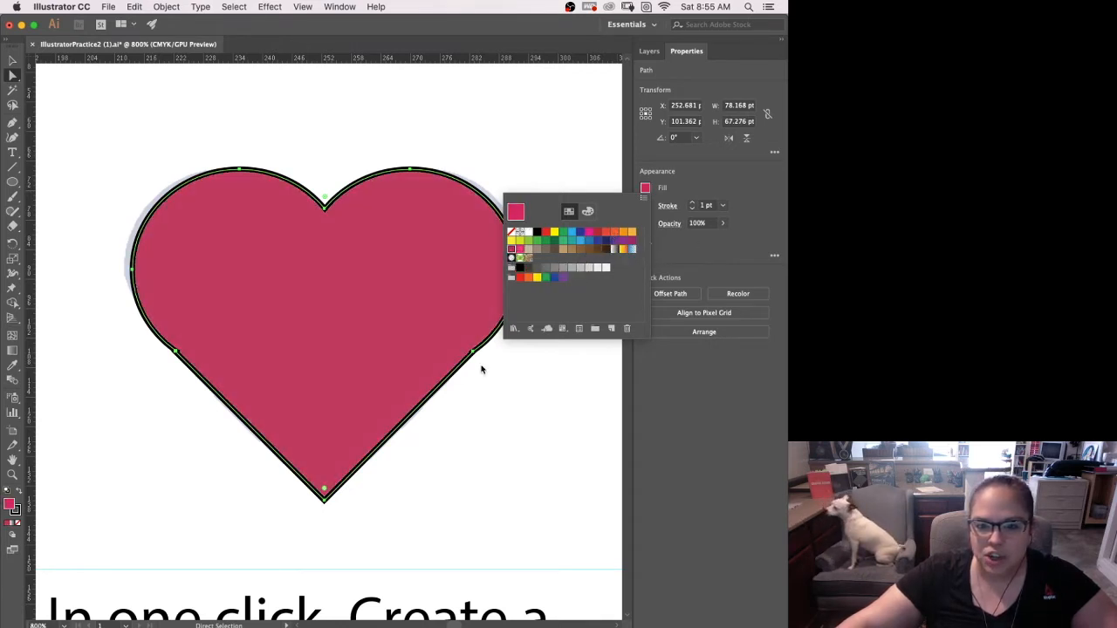
{"action": "left_click", "coordinate": [508, 412]}
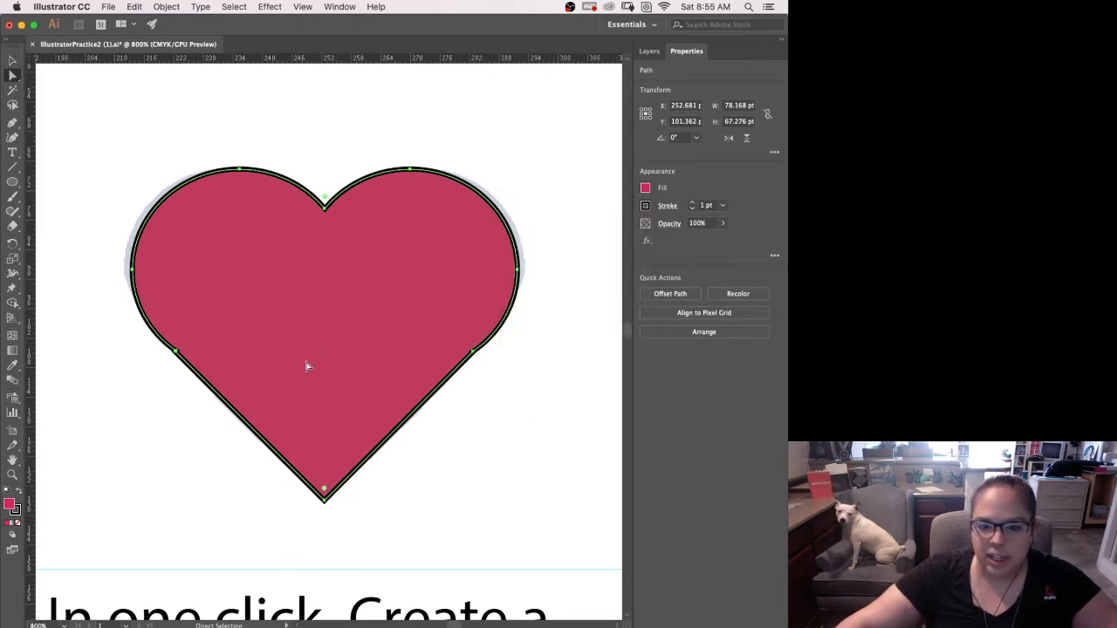
Step: Open the Craquelure texture effect for the crimson heart
{"action": "left_click", "coordinate": [363, 316]}
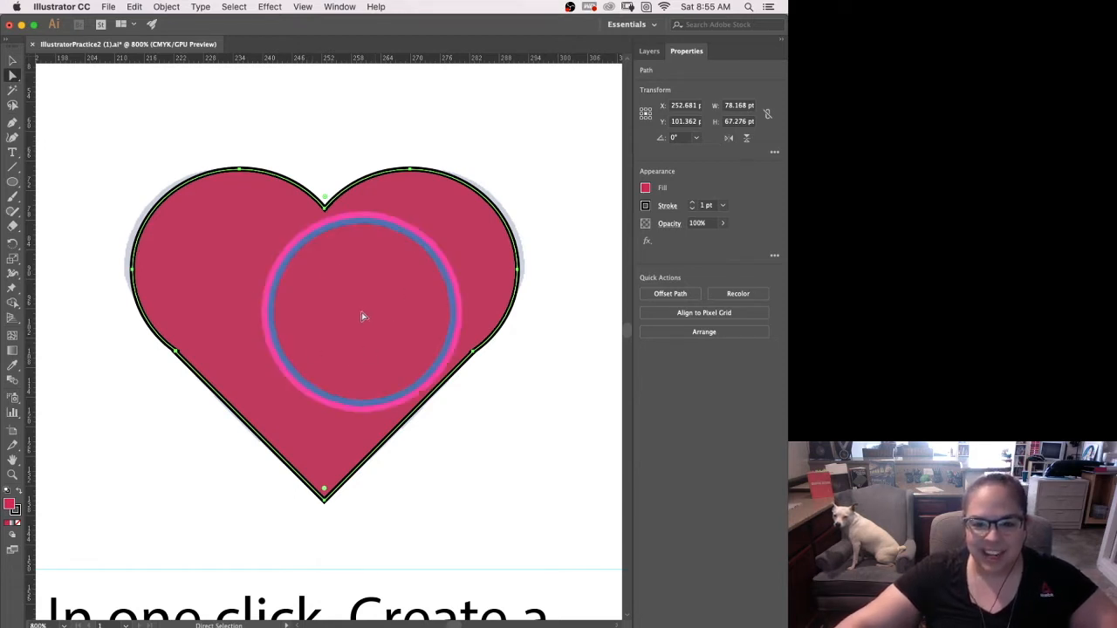
{"action": "left_click", "coordinate": [331, 298]}
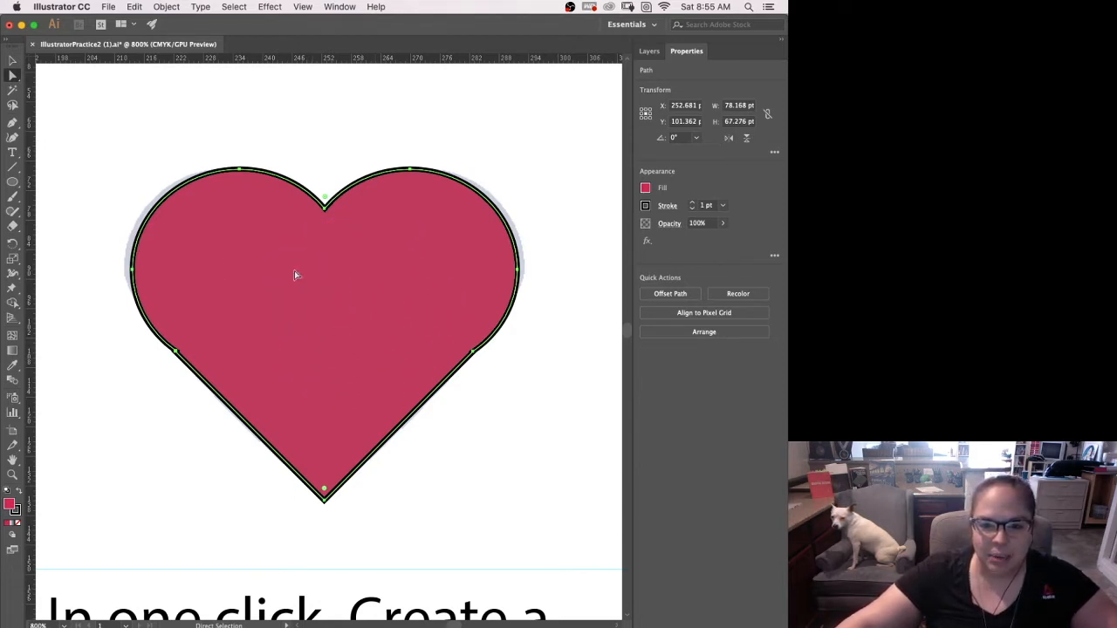
{"action": "left_click", "coordinate": [269, 7]}
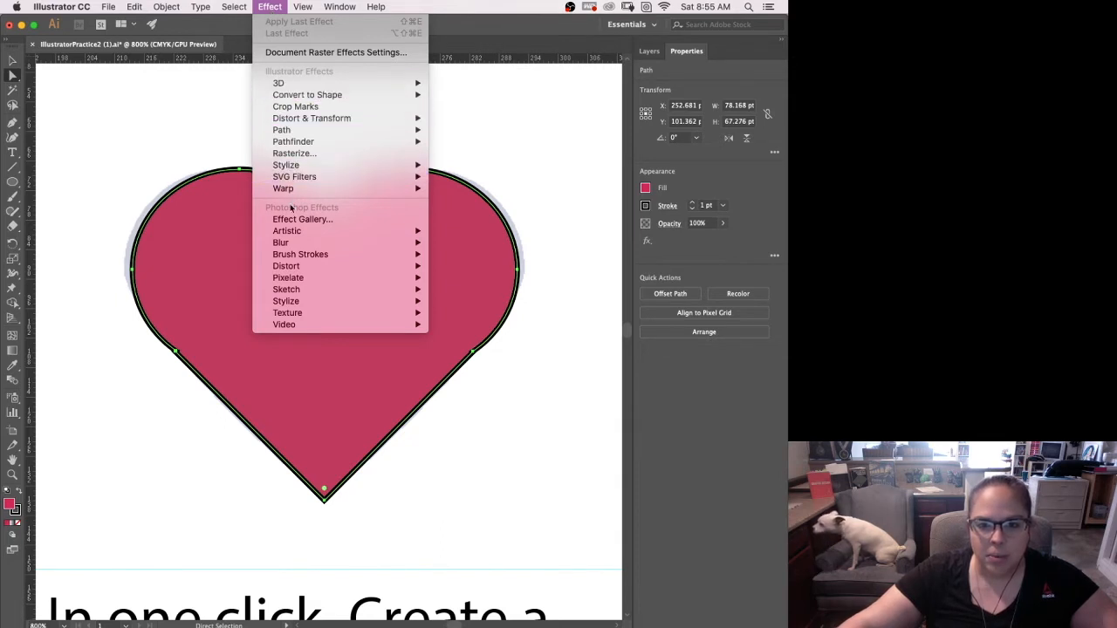
{"action": "mouse_move", "coordinate": [301, 316]}
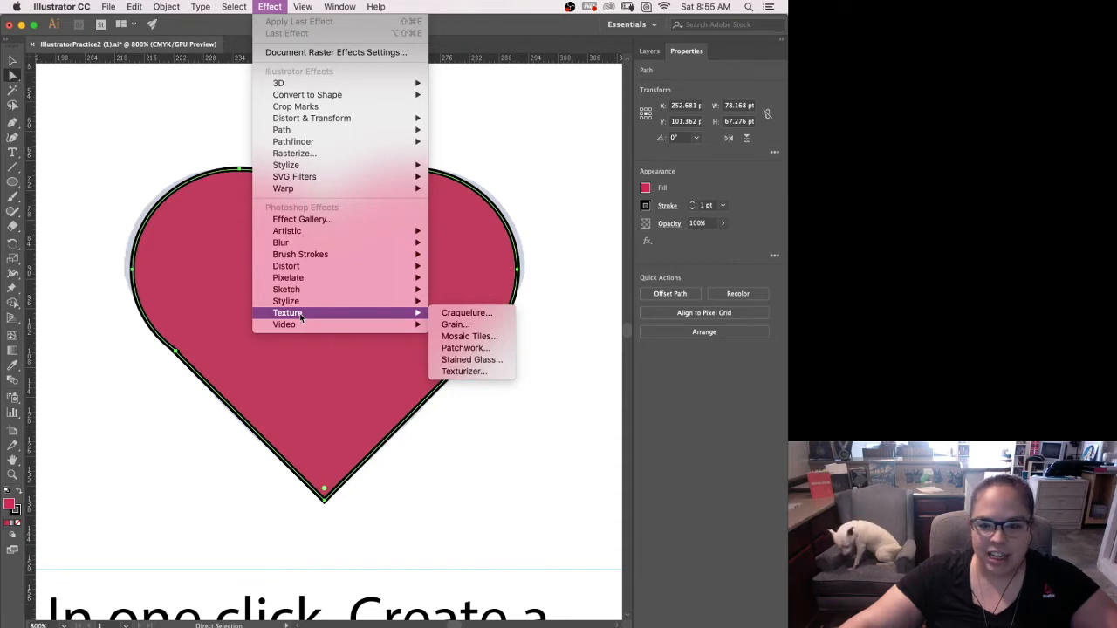
{"action": "left_click", "coordinate": [454, 314]}
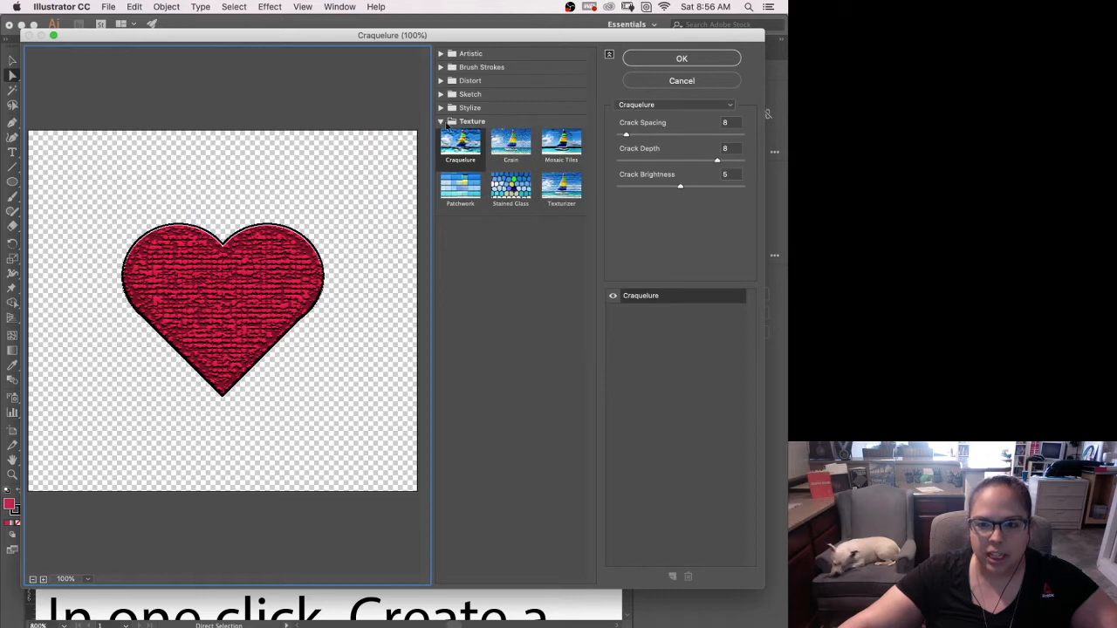
{"action": "left_click", "coordinate": [470, 60]}
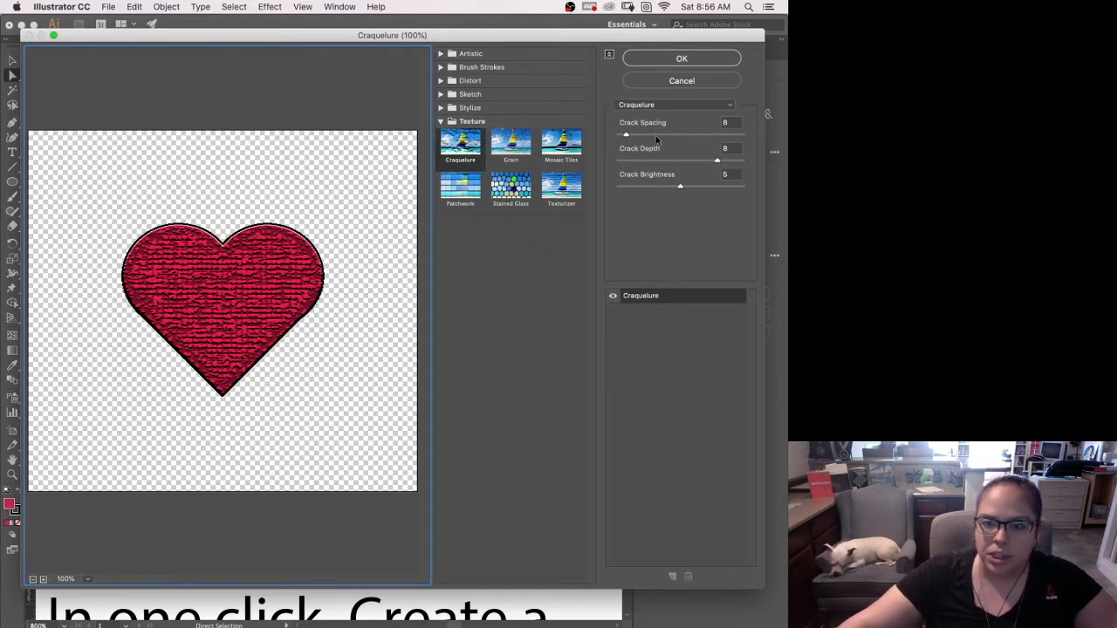
{"action": "left_click_drag", "start_coordinate": [197, 252], "coordinate": [250, 311]}
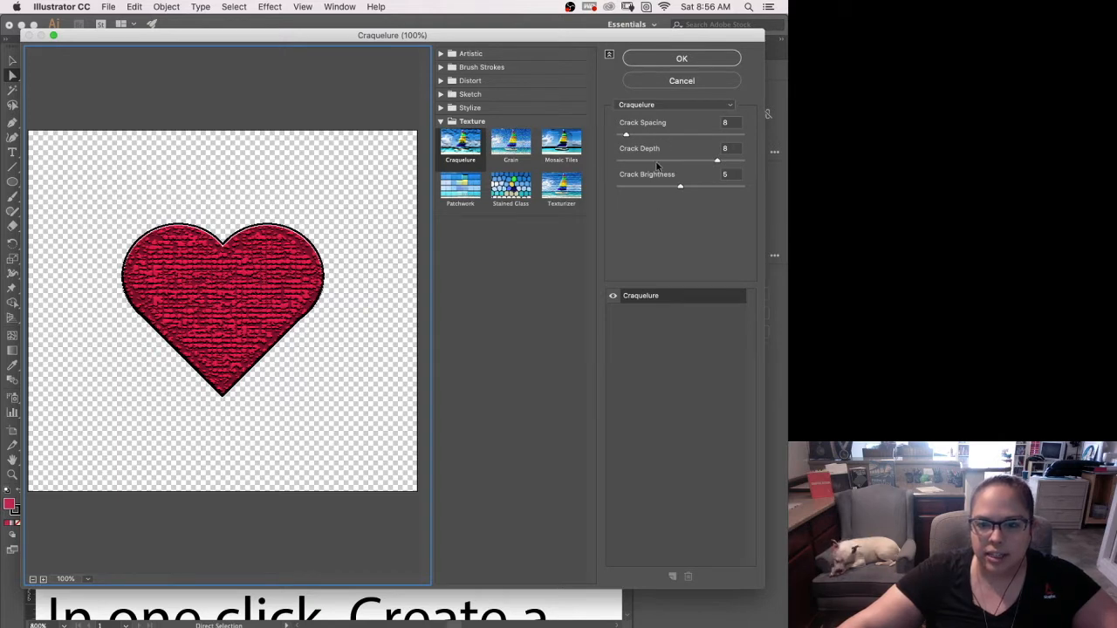
Step: Set Craquelure's crack spacing to 22, crack depth to 5 and crack brightness to 1, and apply it to the heart
{"action": "left_click_drag", "start_coordinate": [625, 135], "coordinate": [631, 137]}
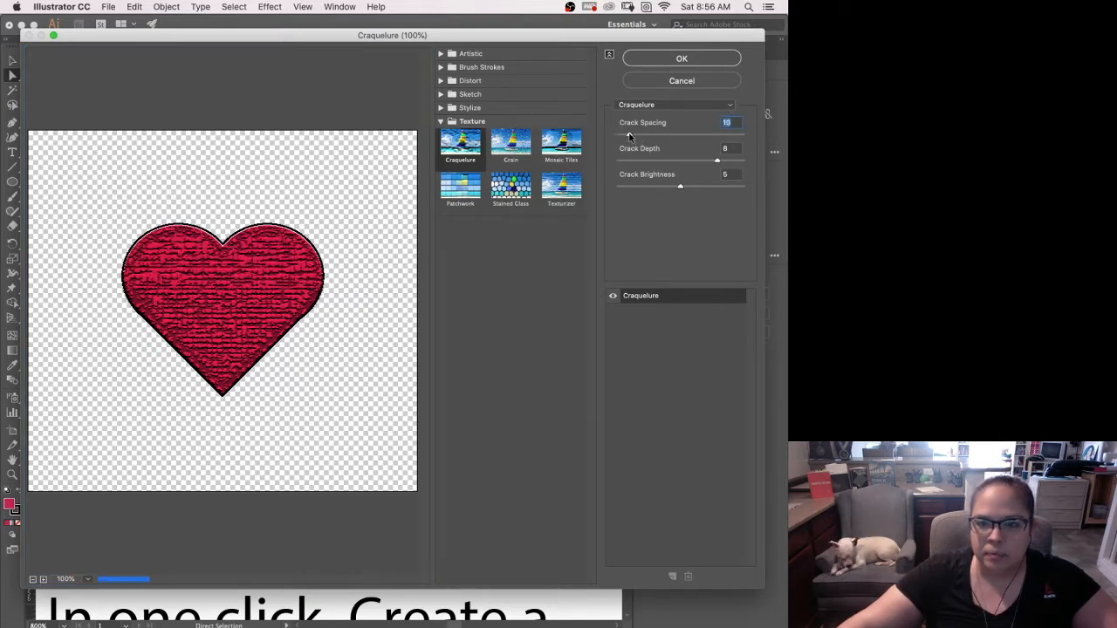
{"action": "left_click_drag", "start_coordinate": [631, 137], "coordinate": [644, 137]}
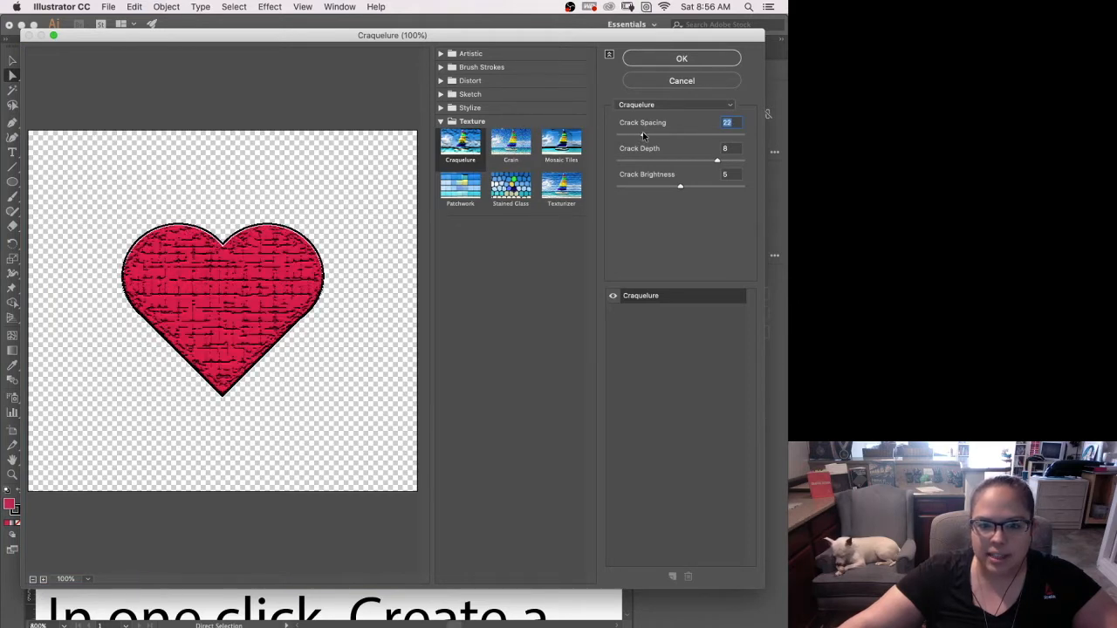
{"action": "left_click_drag", "start_coordinate": [716, 163], "coordinate": [653, 167]}
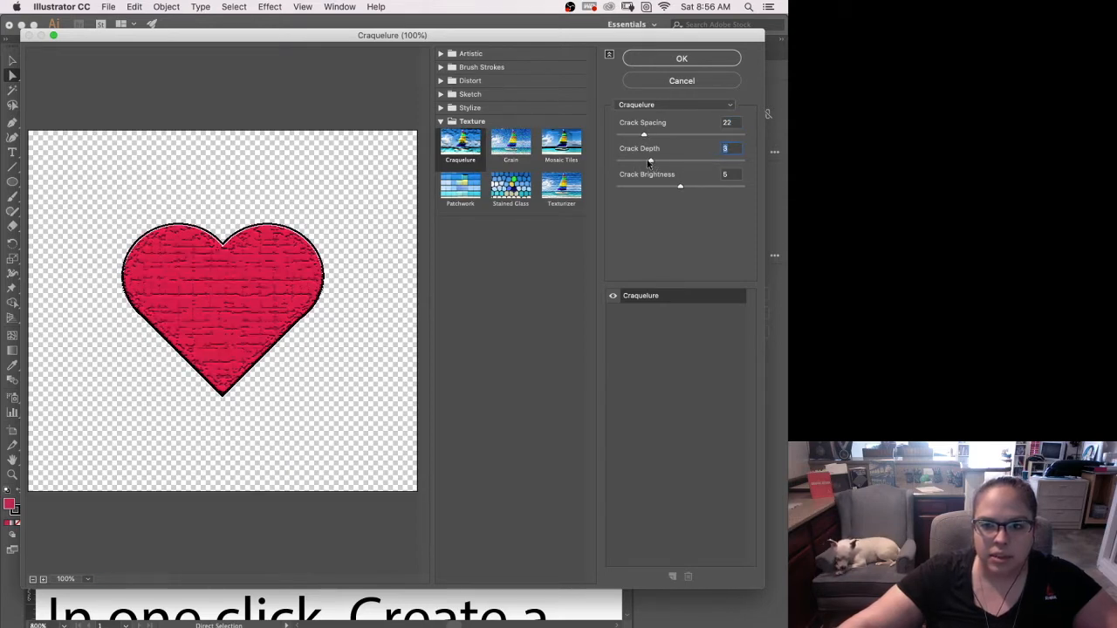
{"action": "left_click_drag", "start_coordinate": [653, 163], "coordinate": [678, 163]}
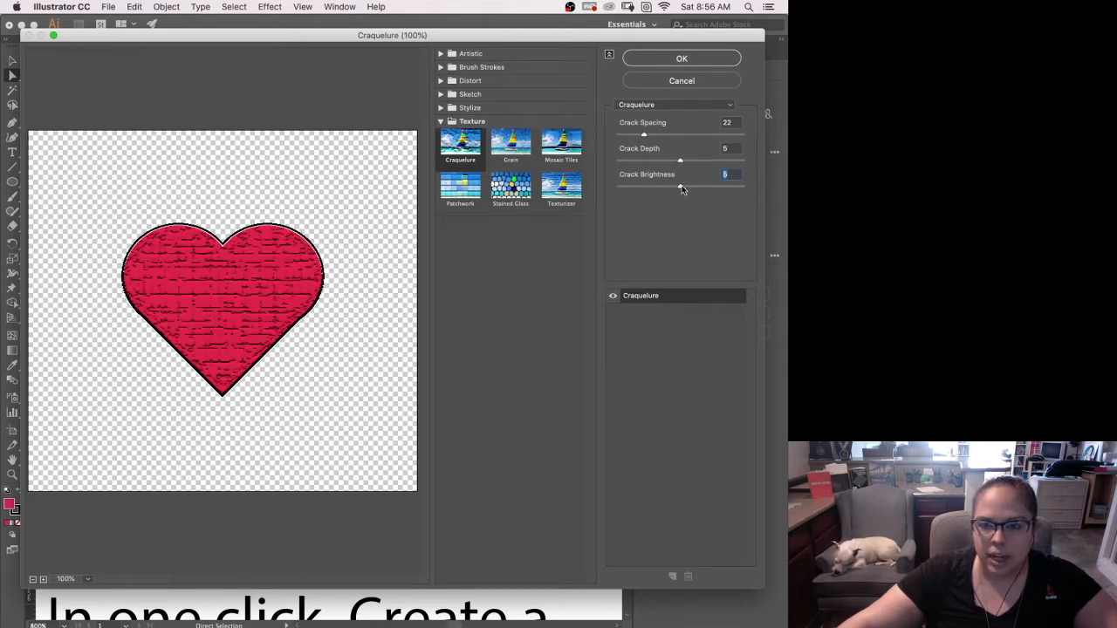
{"action": "left_click_drag", "start_coordinate": [659, 191], "coordinate": [631, 193]}
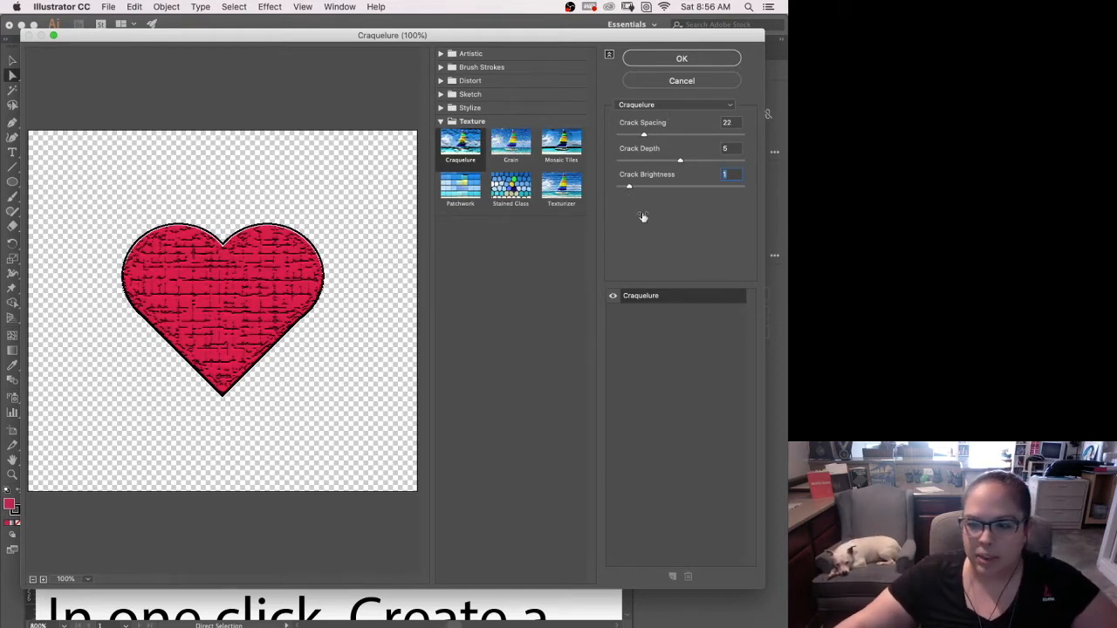
{"action": "left_click", "coordinate": [683, 59]}
{"action": "left_click", "coordinate": [685, 60]}
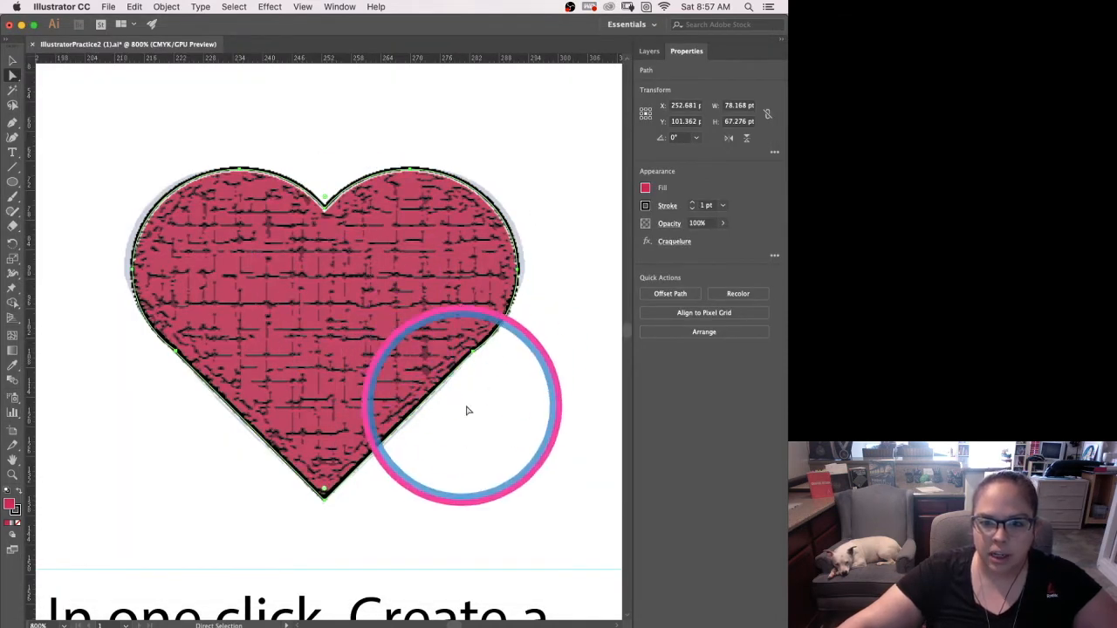
Step: Bring exercise 3's drop shadow heart into view beside the textured heart
{"action": "key", "text": "super+minus"}
{"action": "key", "text": "super+minus"}
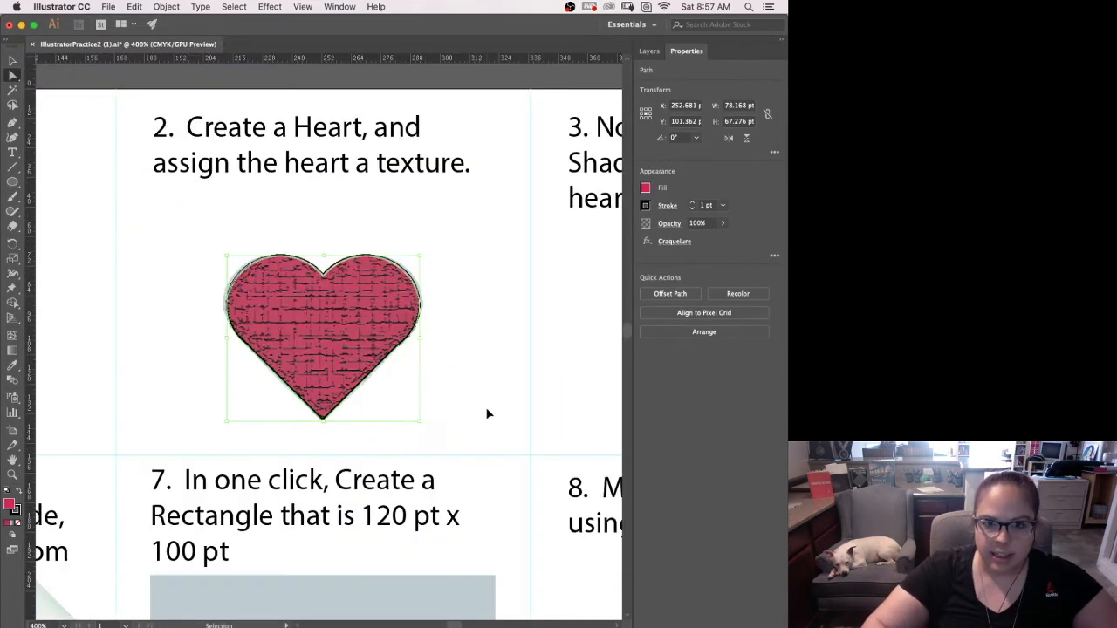
{"action": "left_click_drag", "start_coordinate": [518, 389], "coordinate": [339, 383]}
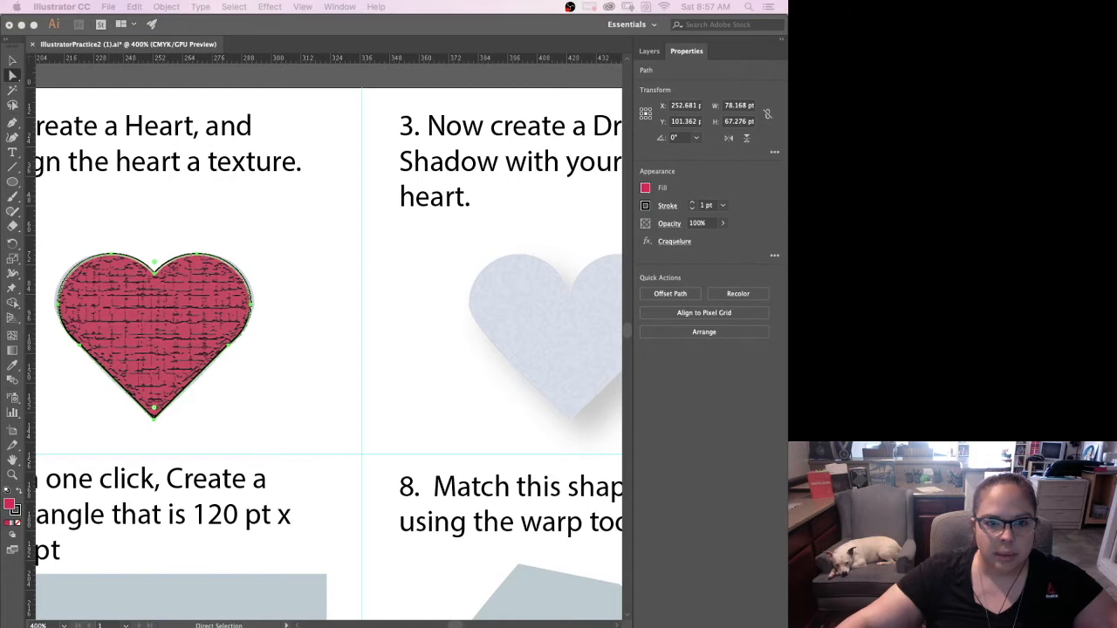
{"action": "left_click", "coordinate": [232, 242]}
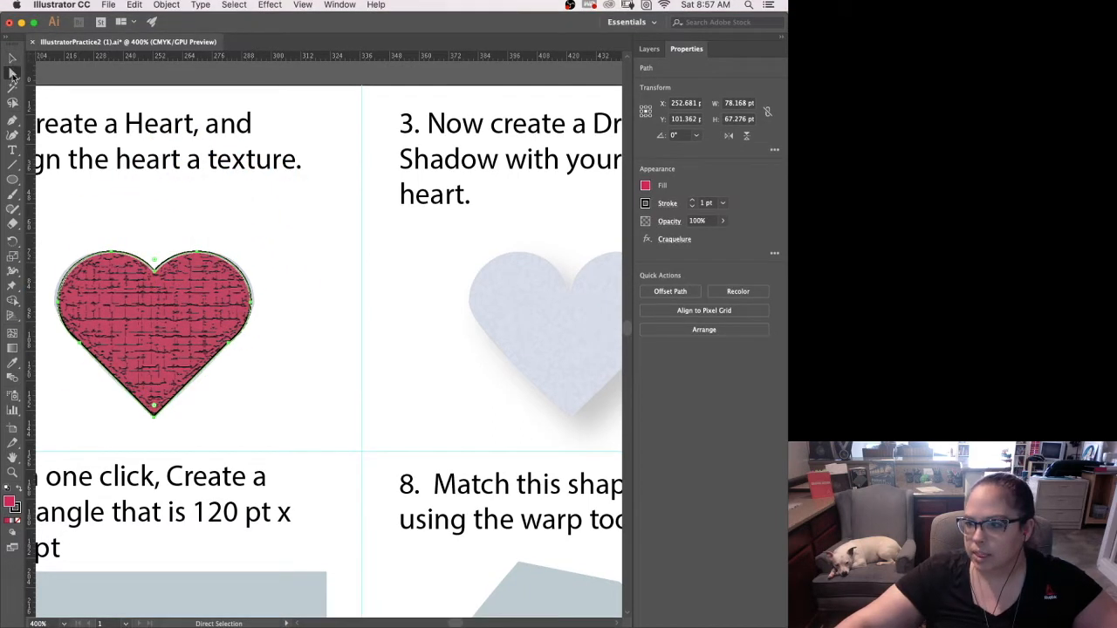
Step: Place a copy of the textured heart over exercise 3's drop shadow heart
{"action": "left_click", "coordinate": [12, 77]}
{"action": "left_click", "coordinate": [12, 58]}
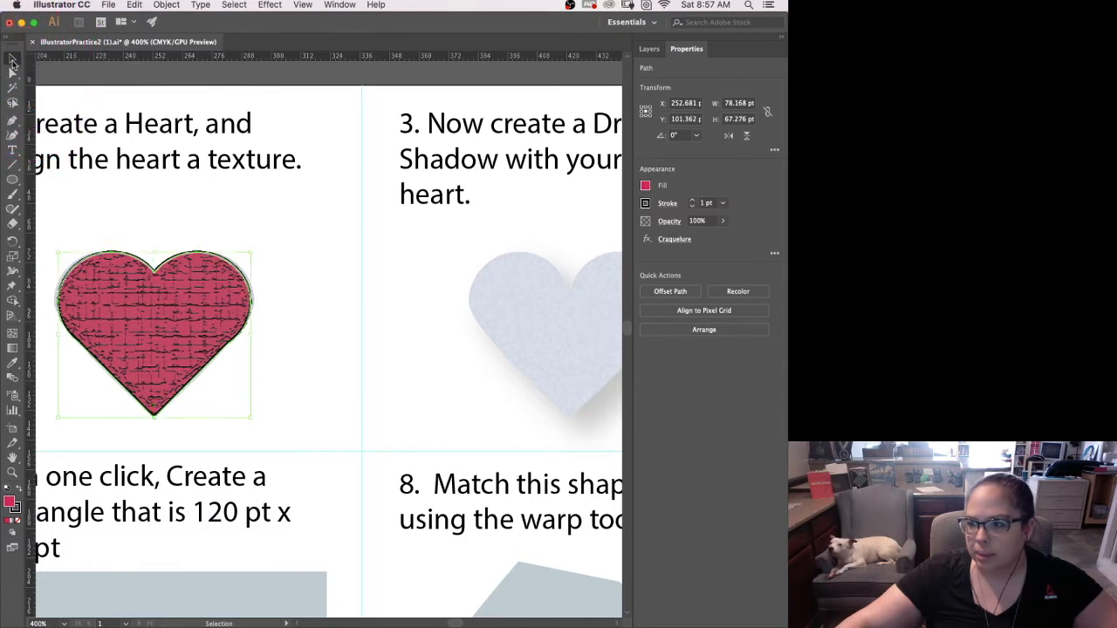
{"action": "left_click_drag", "start_coordinate": [159, 354], "coordinate": [567, 360]}
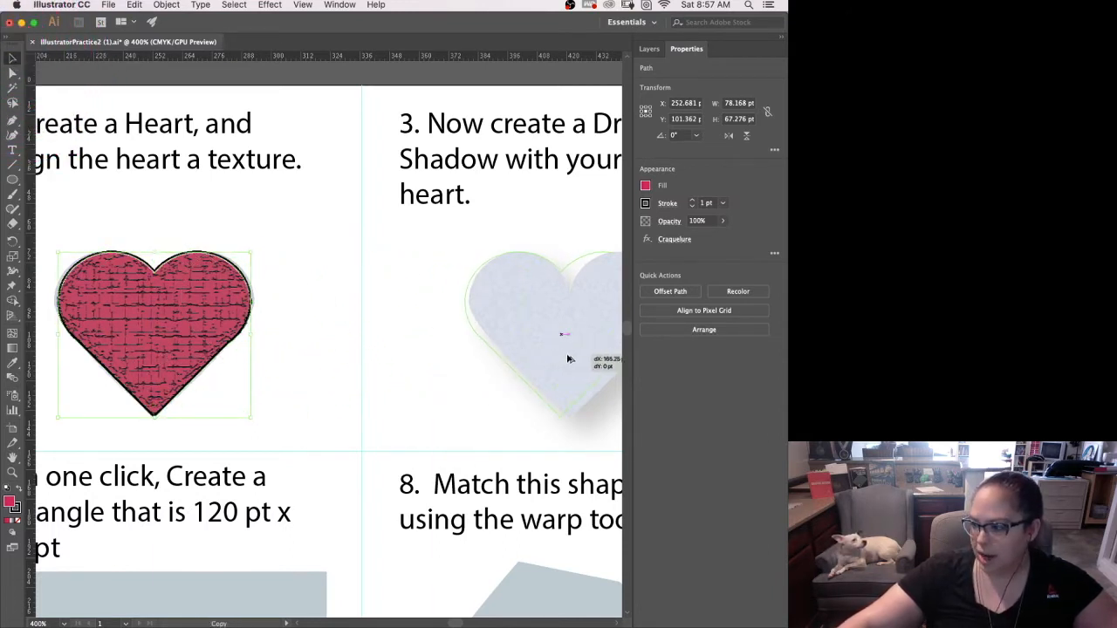
{"action": "left_click_drag", "start_coordinate": [396, 335], "coordinate": [169, 344]}
{"action": "key", "text": "super+equal"}
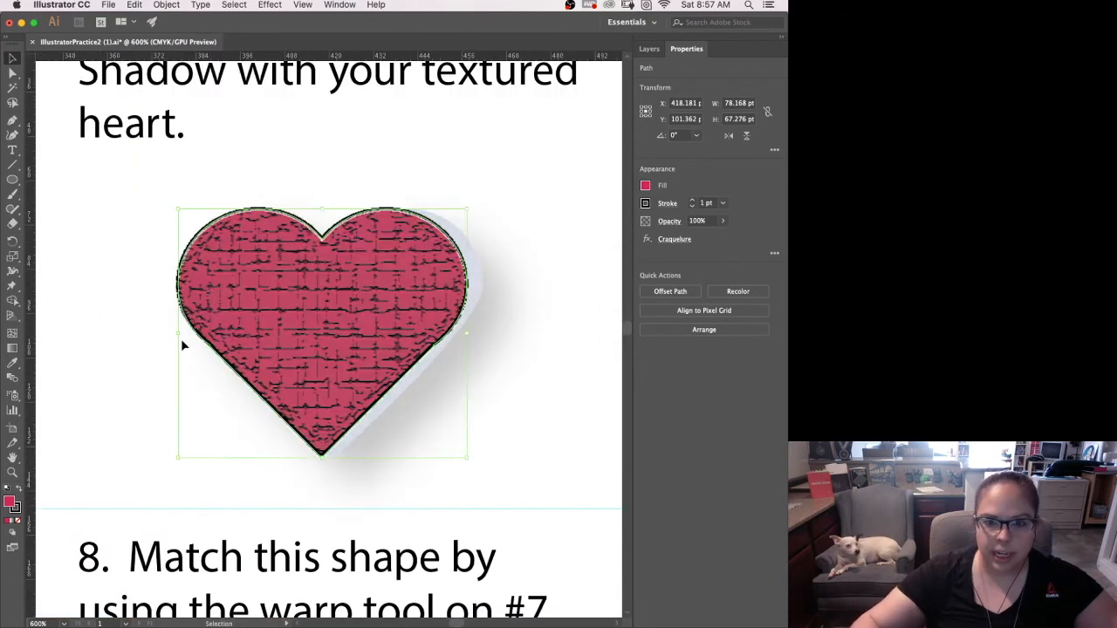
Step: Shift the copied heart down and to the right of the pale sample heart, centred at about X 440.5 pt, Y 110.4 pt
{"action": "left_click_drag", "start_coordinate": [293, 340], "coordinate": [112, 317]}
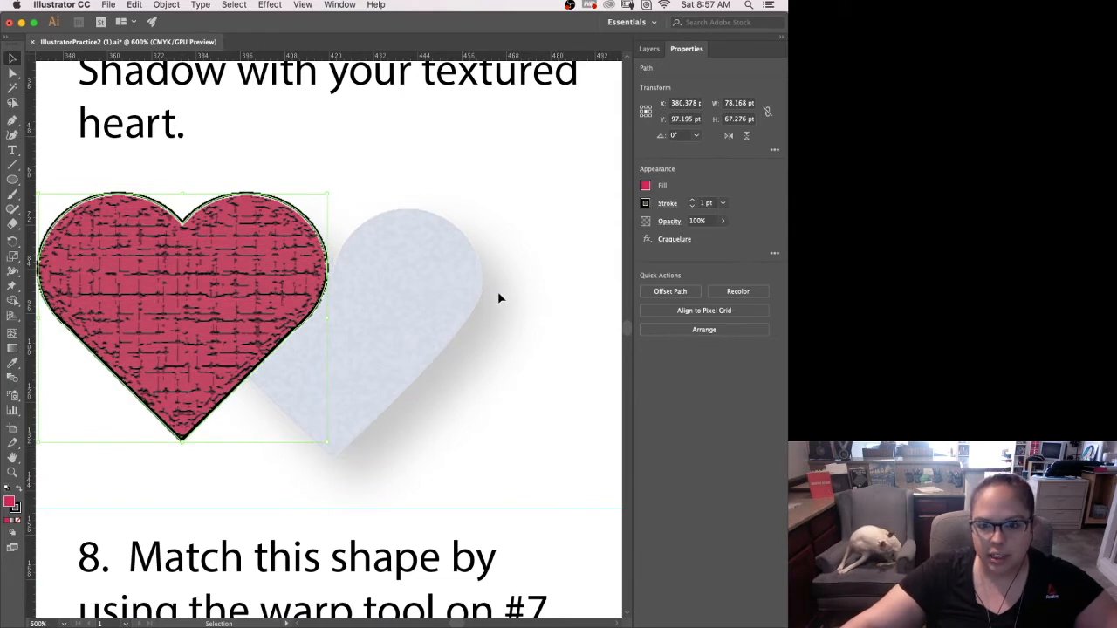
{"action": "left_click_drag", "start_coordinate": [222, 324], "coordinate": [444, 373]}
{"action": "left_click_drag", "start_coordinate": [448, 471], "coordinate": [396, 432]}
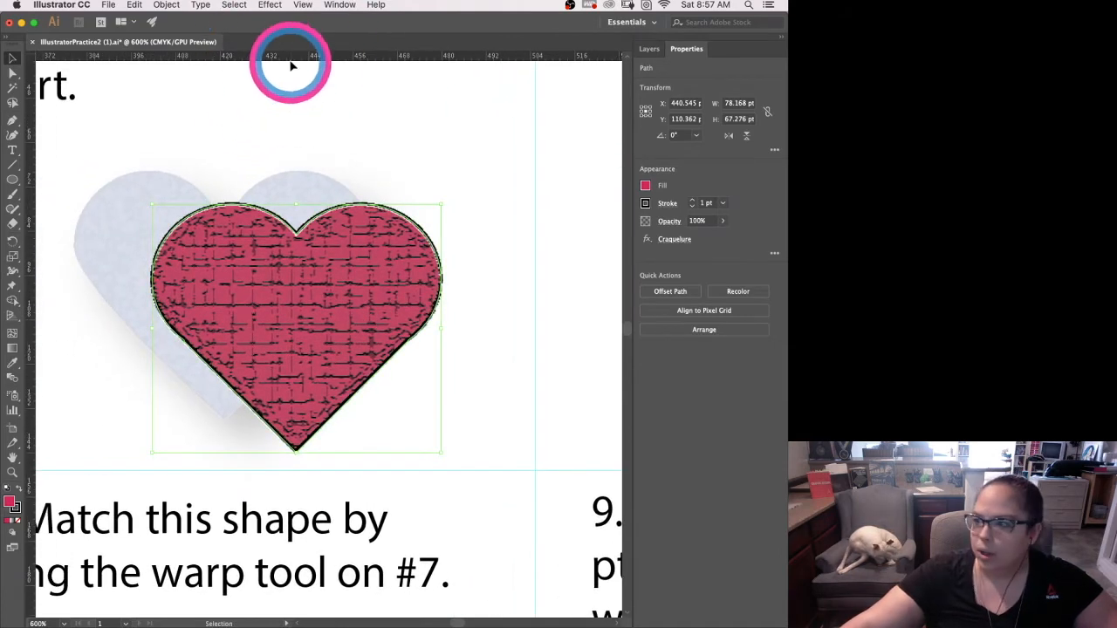
Step: Open the Drop Shadow effect for the copied heart and turn on its preview, keeping the Multiply mode
{"action": "left_click", "coordinate": [272, 5]}
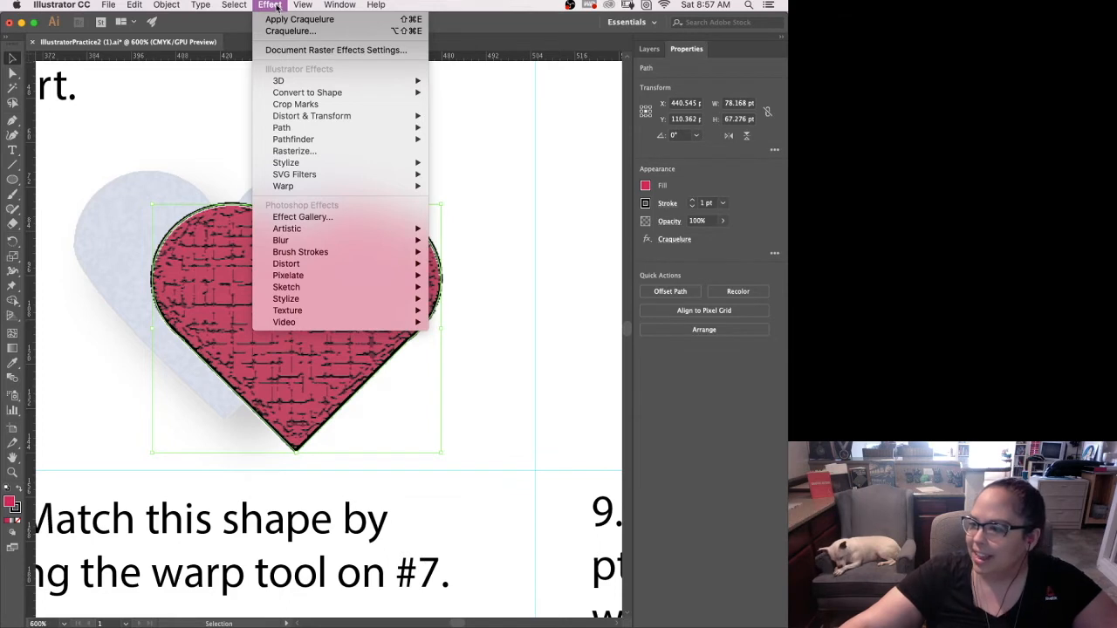
{"action": "mouse_move", "coordinate": [295, 163]}
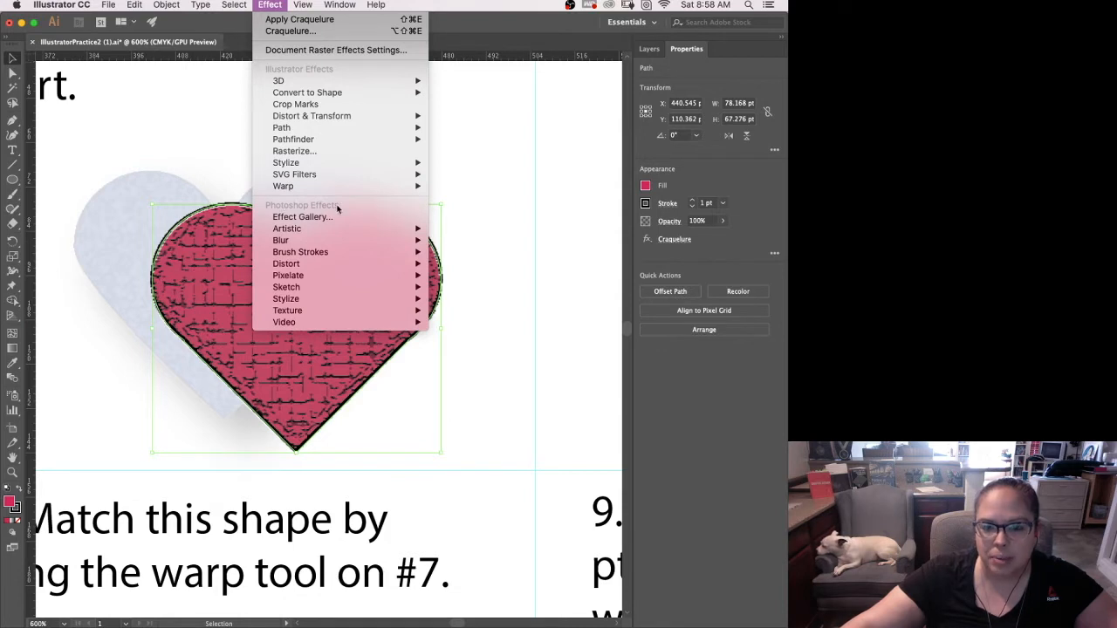
{"action": "mouse_move", "coordinate": [321, 299]}
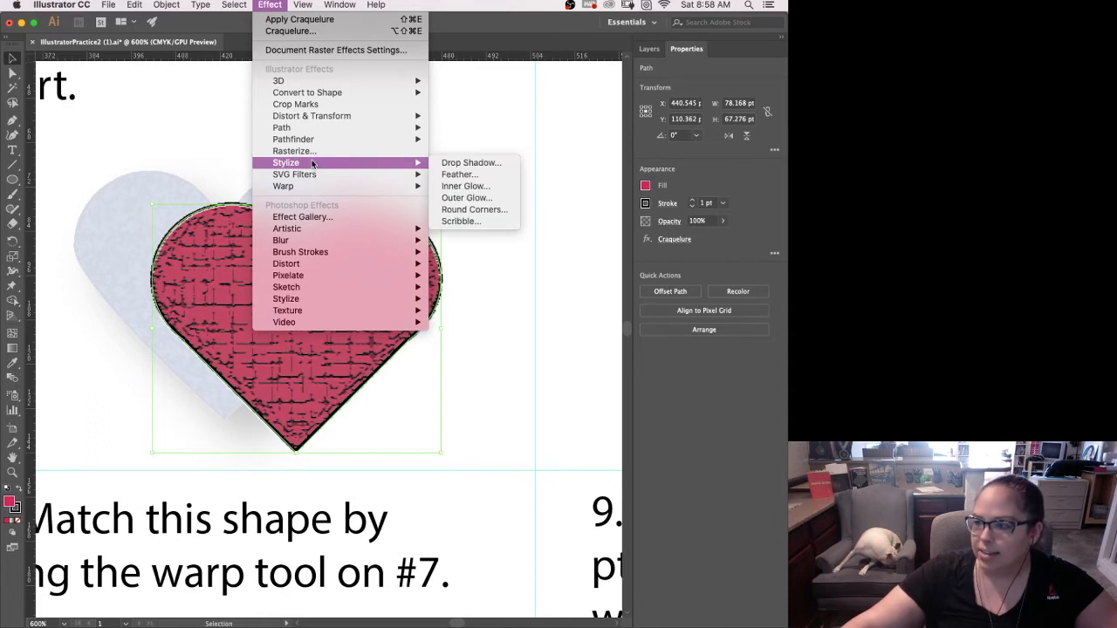
{"action": "left_click", "coordinate": [481, 165]}
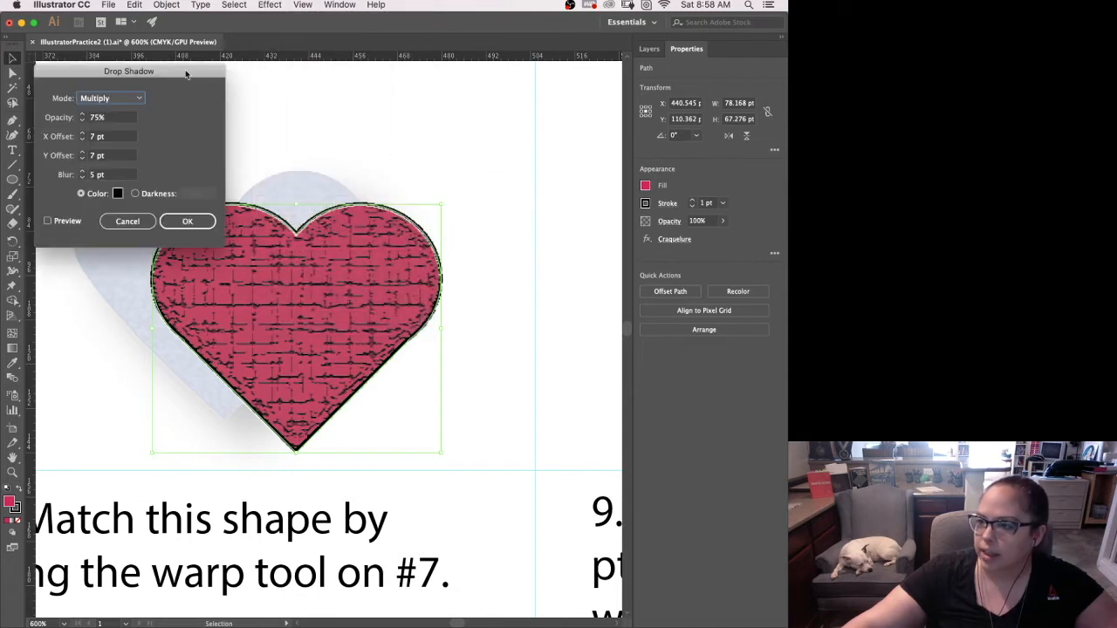
{"action": "left_click_drag", "start_coordinate": [186, 74], "coordinate": [186, 67]}
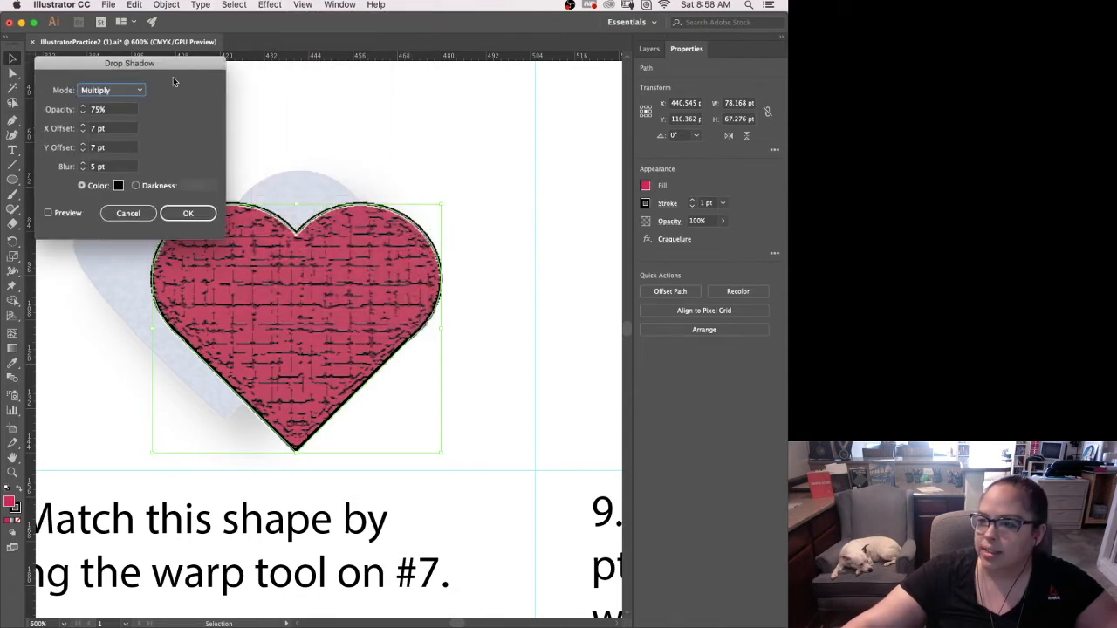
{"action": "left_click", "coordinate": [48, 215]}
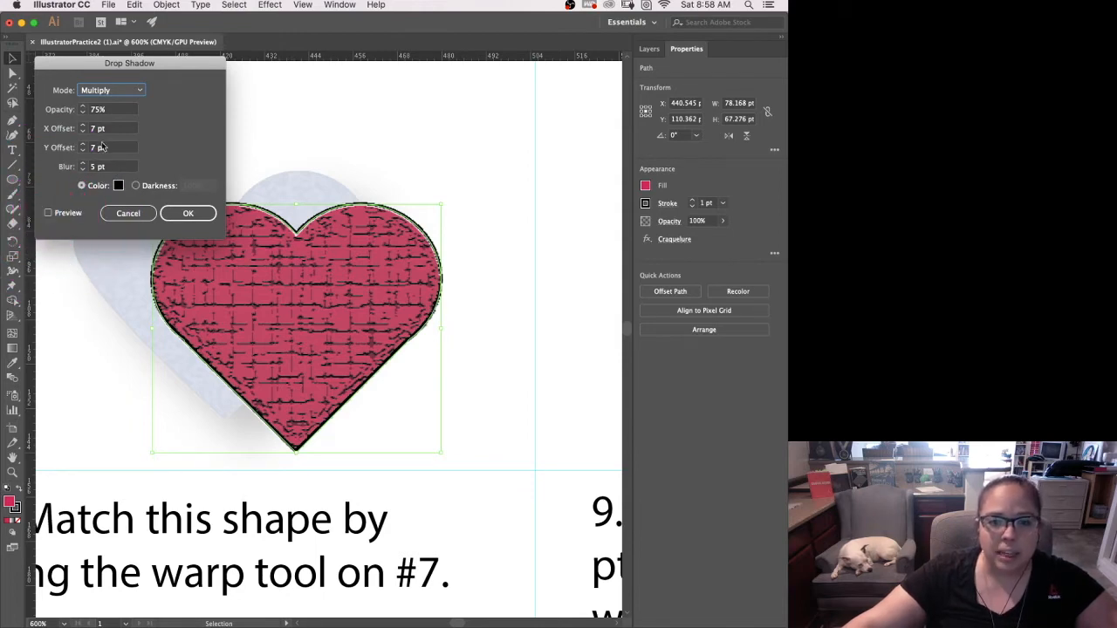
{"action": "left_click", "coordinate": [196, 215]}
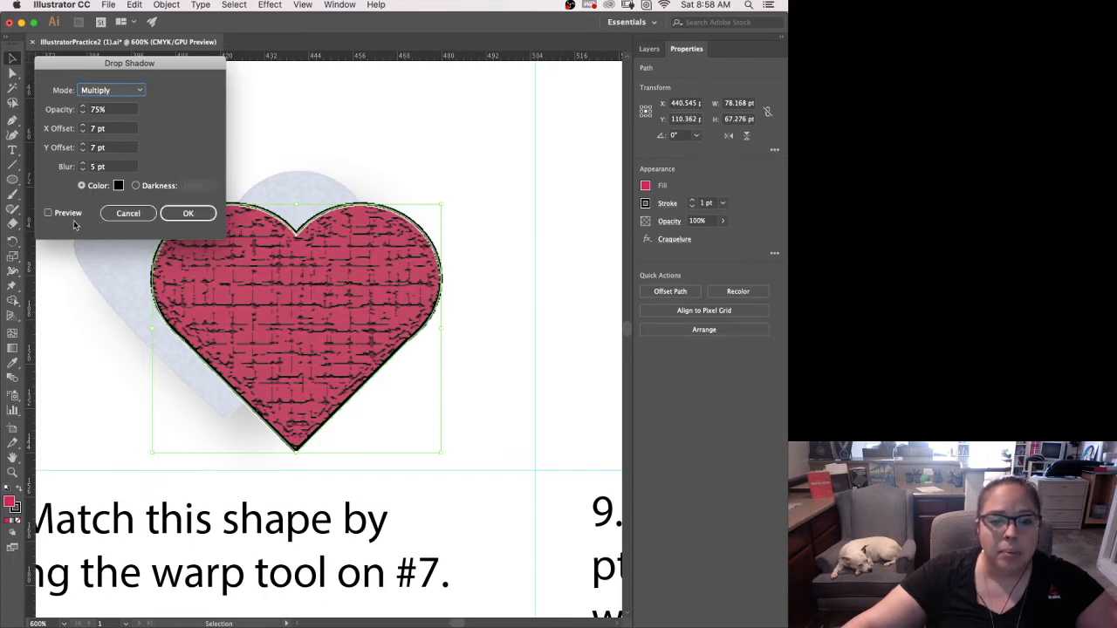
{"action": "left_click", "coordinate": [48, 214]}
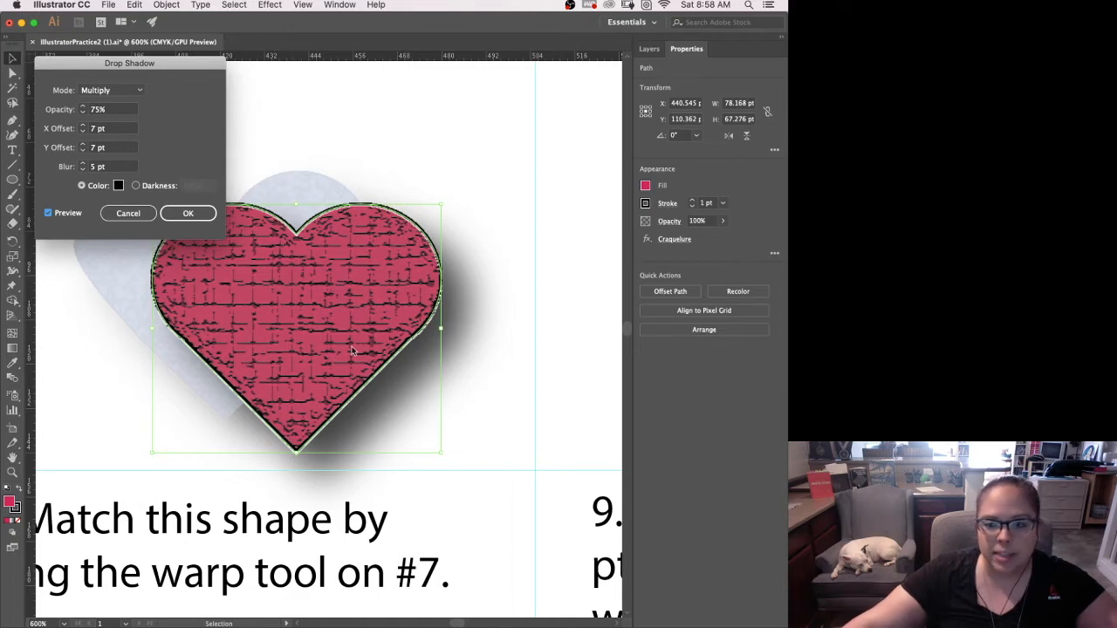
{"action": "left_click", "coordinate": [138, 91]}
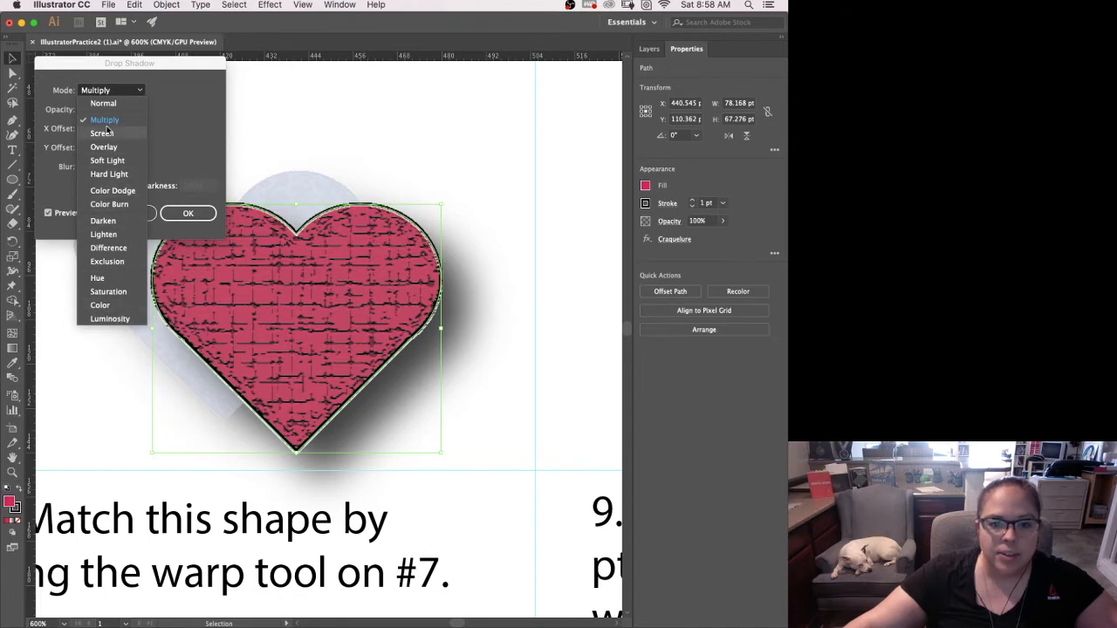
{"action": "left_click", "coordinate": [199, 126]}
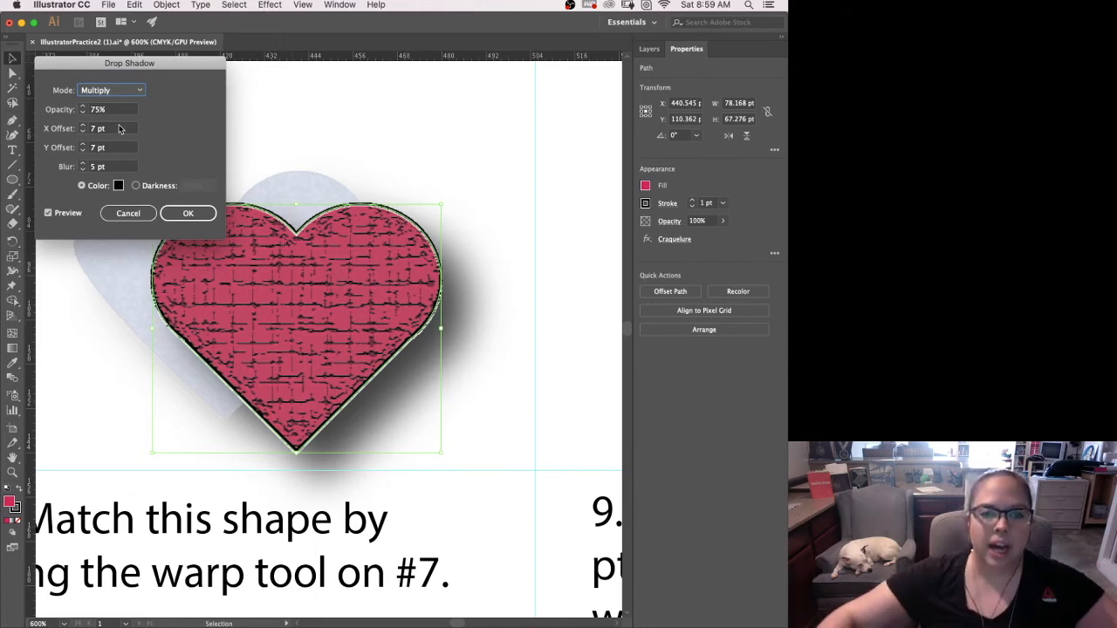
Step: Try several X offsets for the drop shadow and settle on 10 pt
{"action": "left_click", "coordinate": [84, 125]}
{"action": "left_click", "coordinate": [84, 126]}
{"action": "left_click", "coordinate": [83, 125]}
{"action": "left_click", "coordinate": [84, 126]}
{"action": "left_click", "coordinate": [84, 126]}
{"action": "left_click", "coordinate": [84, 125]}
{"action": "left_click", "coordinate": [83, 125]}
{"action": "left_click", "coordinate": [84, 126]}
{"action": "left_click", "coordinate": [83, 126]}
{"action": "left_click", "coordinate": [83, 126]}
{"action": "left_click", "coordinate": [83, 131]}
{"action": "left_click", "coordinate": [83, 131]}
{"action": "left_click", "coordinate": [83, 131]}
{"action": "left_click", "coordinate": [83, 131]}
{"action": "left_click", "coordinate": [83, 131]}
{"action": "left_click", "coordinate": [83, 131]}
{"action": "left_click", "coordinate": [82, 131]}
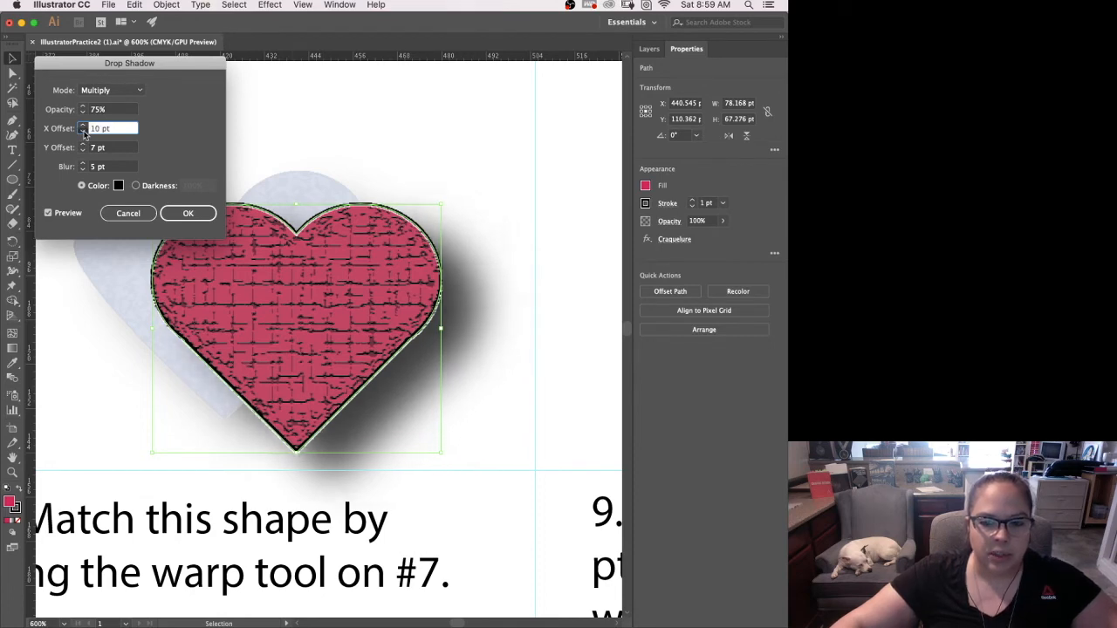
{"action": "left_click", "coordinate": [83, 131]}
{"action": "left_click", "coordinate": [83, 131]}
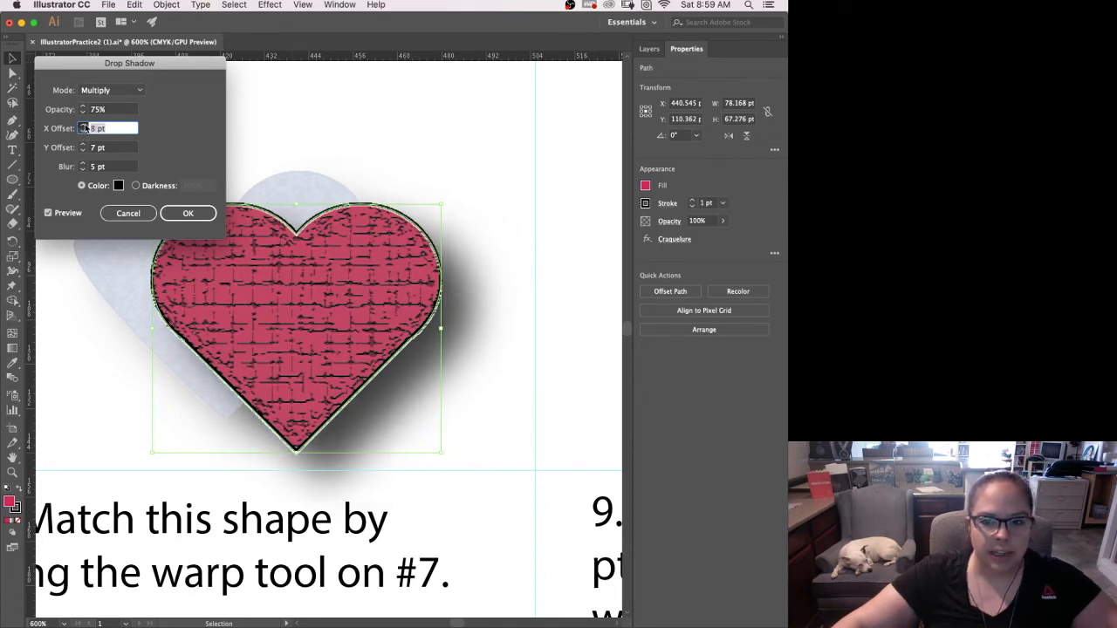
{"action": "left_click", "coordinate": [83, 126]}
{"action": "left_click", "coordinate": [84, 126]}
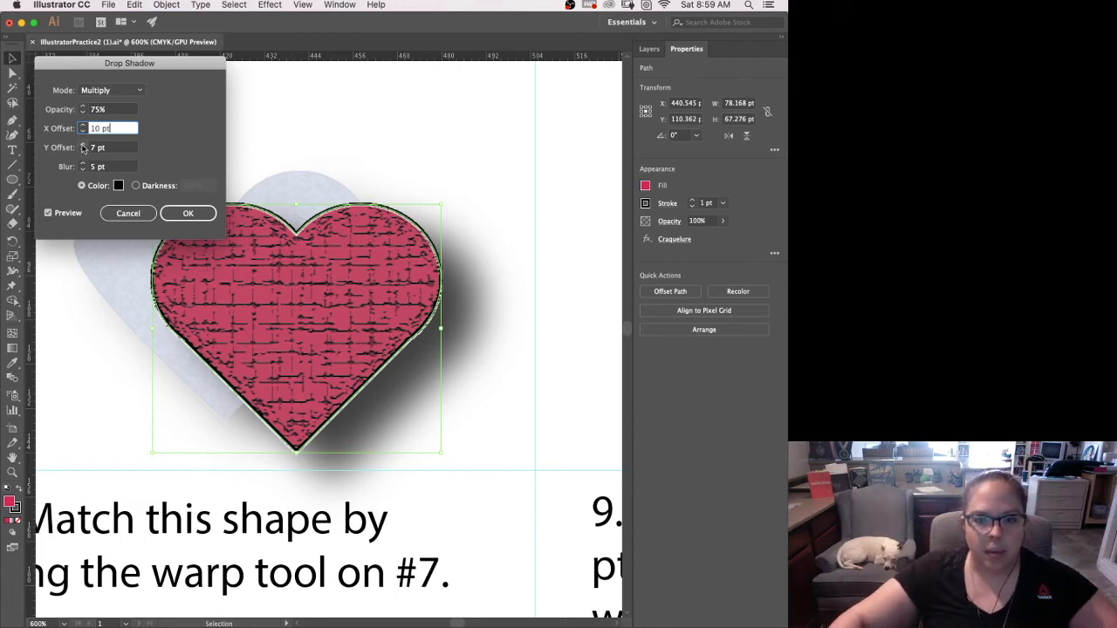
Step: Try Y offsets of up to 17 pt for the drop shadow and return the offset to 7 pt
{"action": "left_click", "coordinate": [83, 145]}
{"action": "left_click", "coordinate": [83, 146]}
{"action": "left_click", "coordinate": [83, 146]}
{"action": "left_click", "coordinate": [83, 145]}
{"action": "left_click", "coordinate": [82, 145]}
{"action": "left_click", "coordinate": [83, 146]}
{"action": "left_click", "coordinate": [83, 146]}
{"action": "left_click", "coordinate": [83, 146]}
{"action": "left_click", "coordinate": [83, 145]}
{"action": "left_click", "coordinate": [82, 146]}
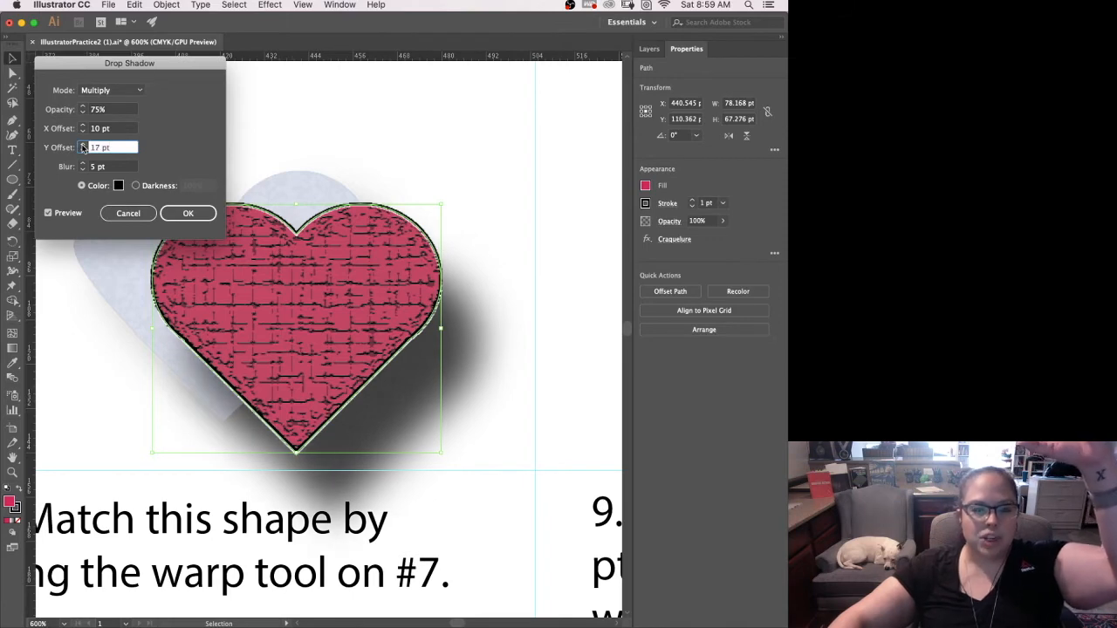
{"action": "left_click", "coordinate": [83, 151]}
{"action": "left_click", "coordinate": [83, 151]}
{"action": "left_click", "coordinate": [83, 151]}
{"action": "left_click", "coordinate": [83, 151]}
{"action": "left_click", "coordinate": [83, 151]}
{"action": "left_click", "coordinate": [83, 151]}
{"action": "left_click", "coordinate": [83, 151]}
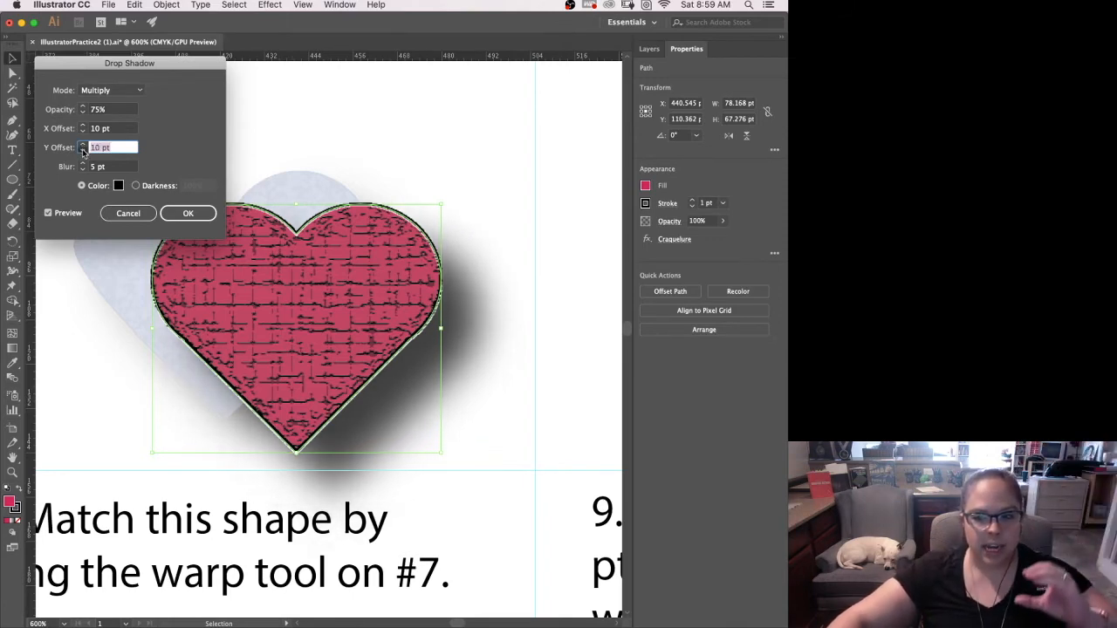
{"action": "left_click", "coordinate": [83, 151]}
{"action": "left_click", "coordinate": [83, 151]}
{"action": "left_click", "coordinate": [83, 151]}
{"action": "left_click", "coordinate": [83, 151]}
{"action": "left_click", "coordinate": [83, 151]}
{"action": "left_click", "coordinate": [82, 145]}
{"action": "left_click", "coordinate": [83, 144]}
{"action": "left_click", "coordinate": [83, 145]}
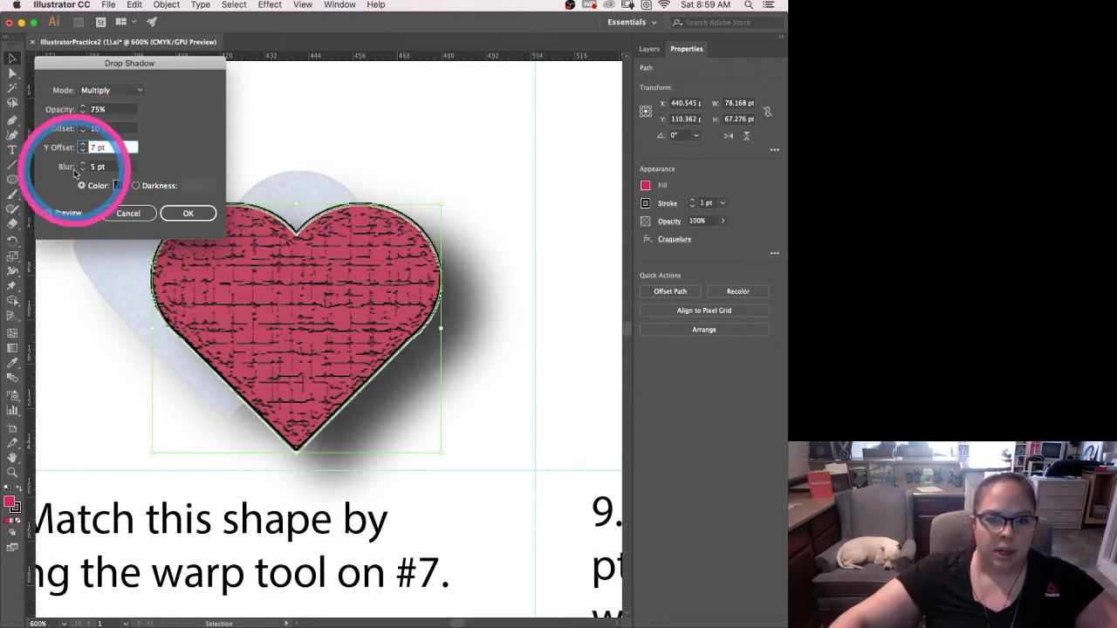
Step: Try weaker and stronger blur amounts for the drop shadow and return the blur to 5 pt
{"action": "left_click", "coordinate": [83, 170]}
{"action": "left_click", "coordinate": [83, 170]}
{"action": "left_click", "coordinate": [83, 170]}
{"action": "left_click", "coordinate": [83, 171]}
{"action": "left_click", "coordinate": [83, 170]}
{"action": "left_click", "coordinate": [83, 163]}
{"action": "left_click", "coordinate": [83, 163]}
{"action": "left_click", "coordinate": [83, 163]}
{"action": "left_click", "coordinate": [83, 163]}
{"action": "left_click", "coordinate": [83, 164]}
{"action": "left_click", "coordinate": [83, 164]}
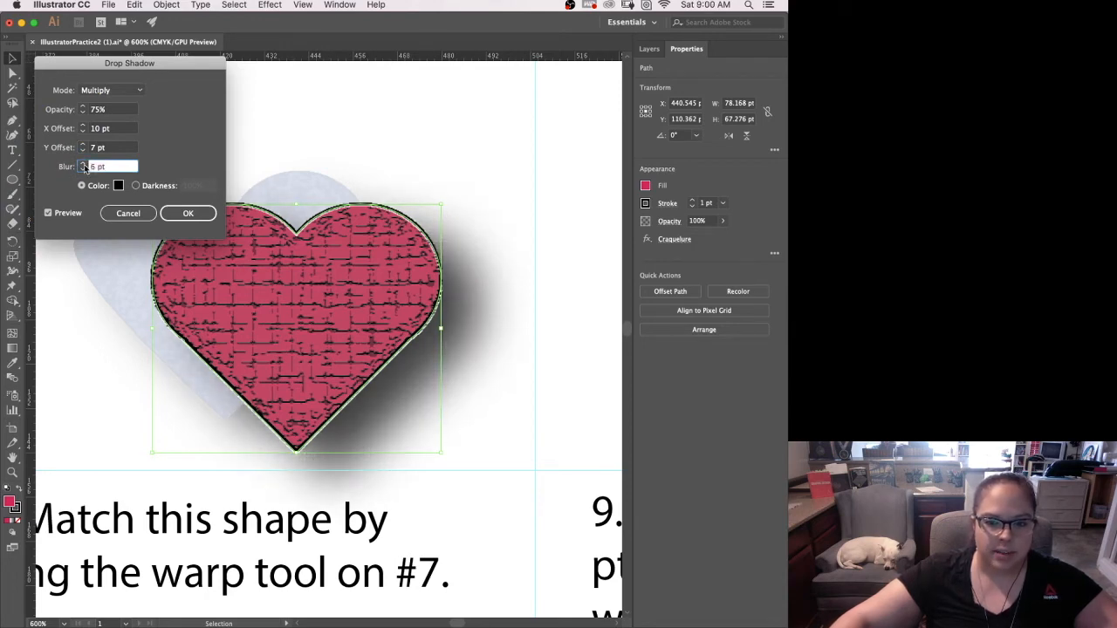
{"action": "left_click", "coordinate": [83, 170]}
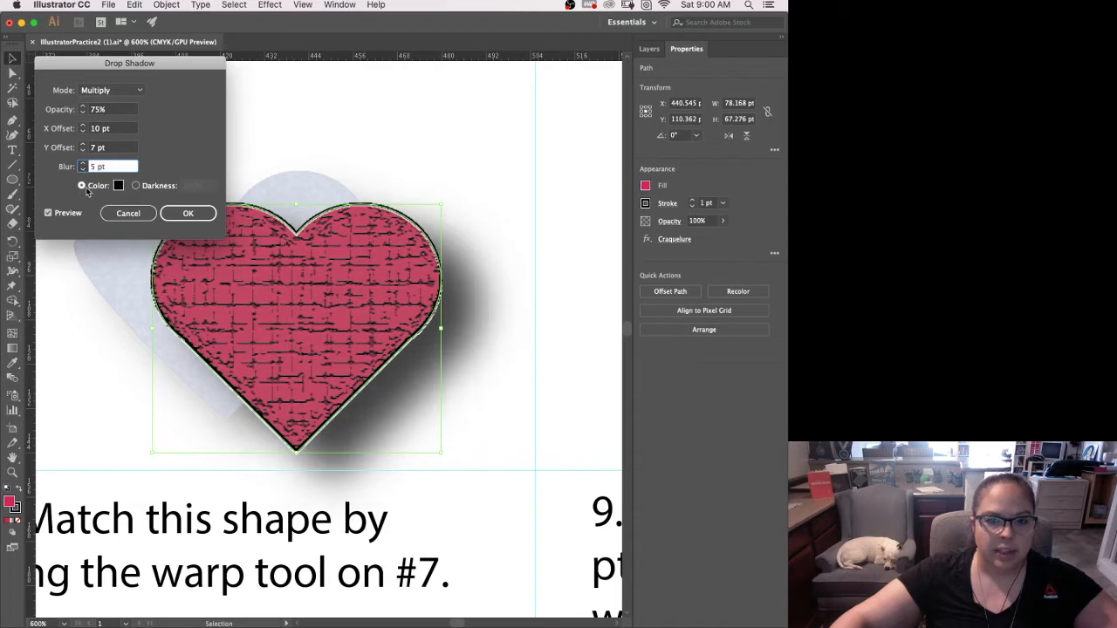
Step: Try a bright green, 30E51C, as the drop shadow's colour
{"action": "left_click", "coordinate": [119, 186]}
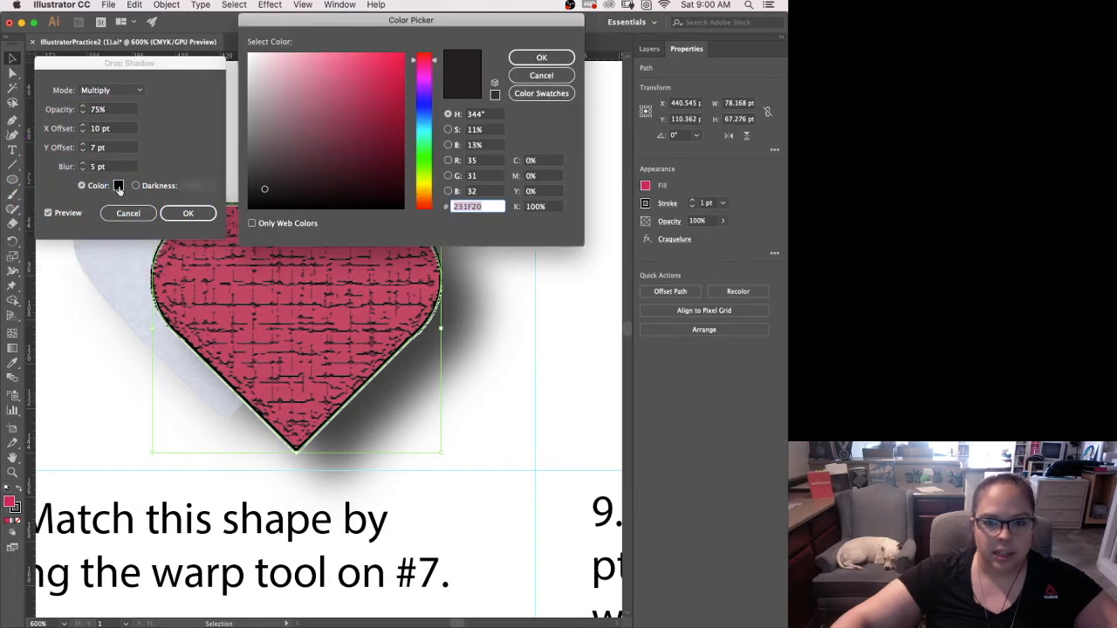
{"action": "left_click", "coordinate": [424, 161]}
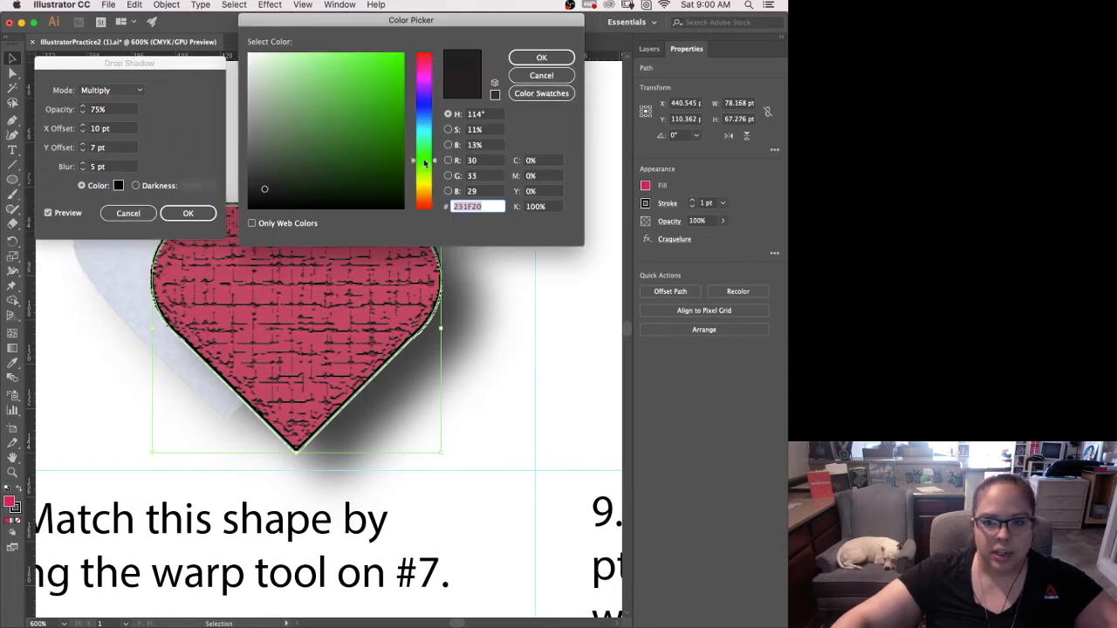
{"action": "left_click", "coordinate": [387, 123]}
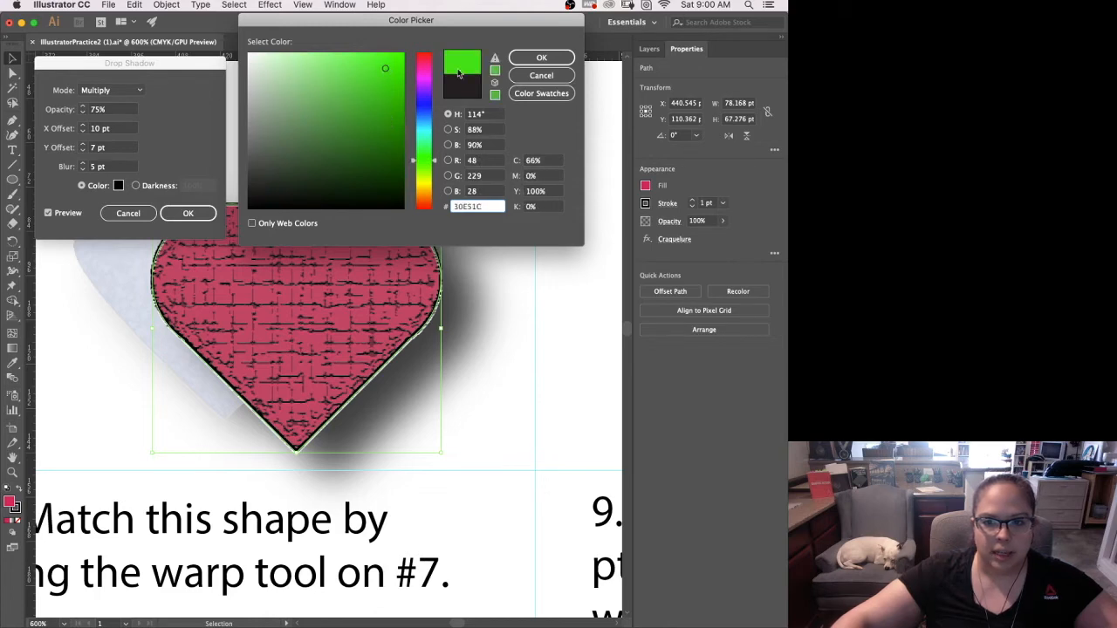
{"action": "left_click", "coordinate": [537, 57]}
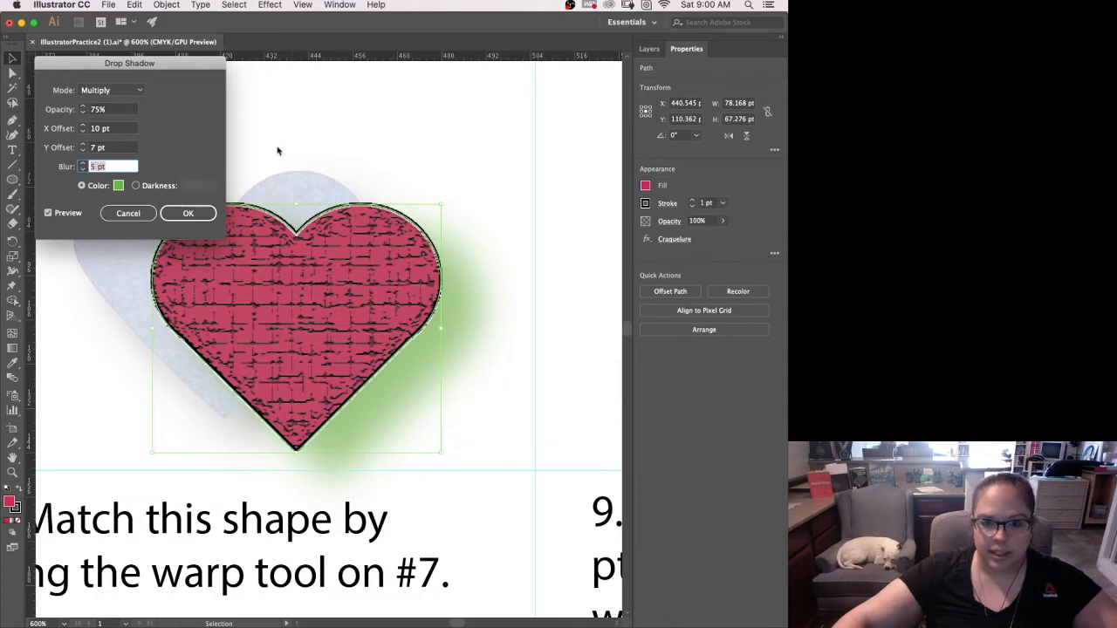
Step: Set the drop shadow's colour to black (000000) and apply the effect to the heart
{"action": "left_click", "coordinate": [119, 185]}
{"action": "left_click", "coordinate": [365, 208]}
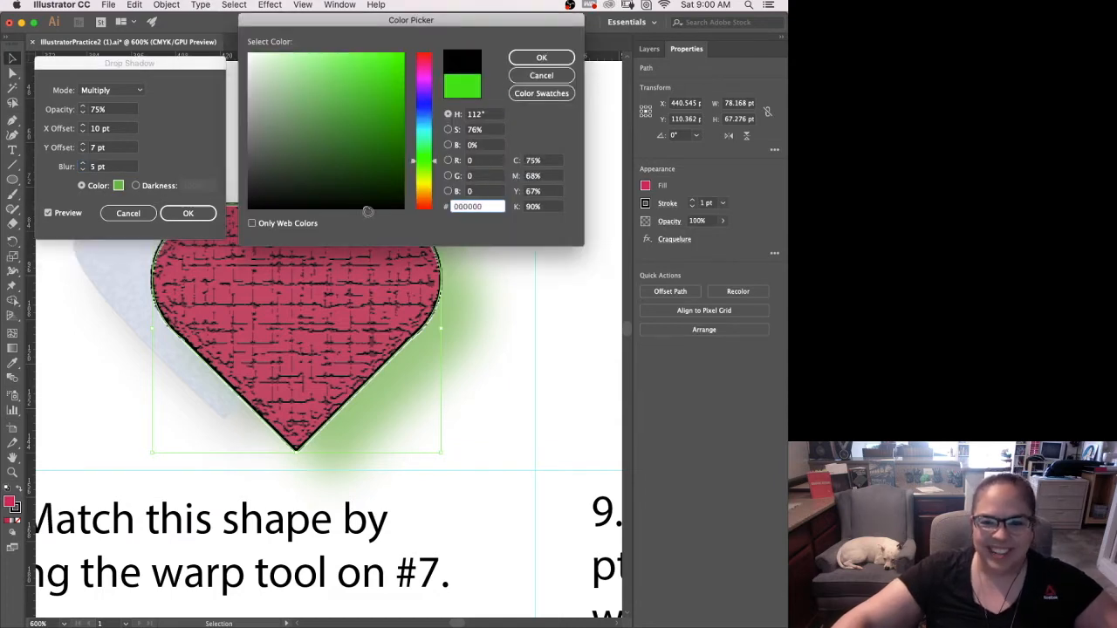
{"action": "left_click", "coordinate": [542, 57]}
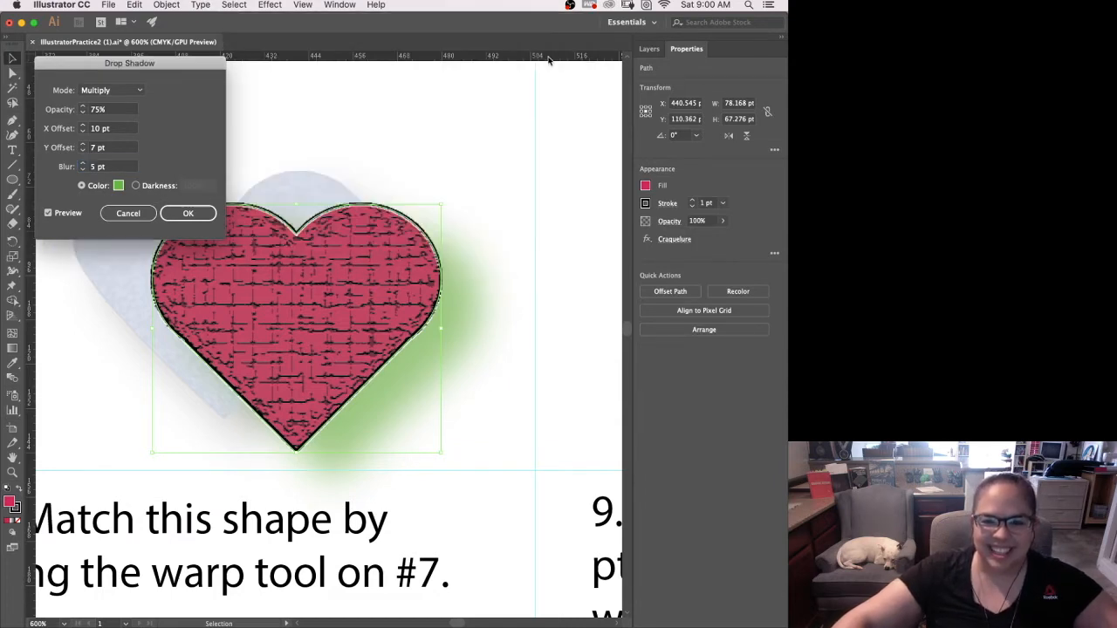
{"action": "left_click", "coordinate": [190, 214]}
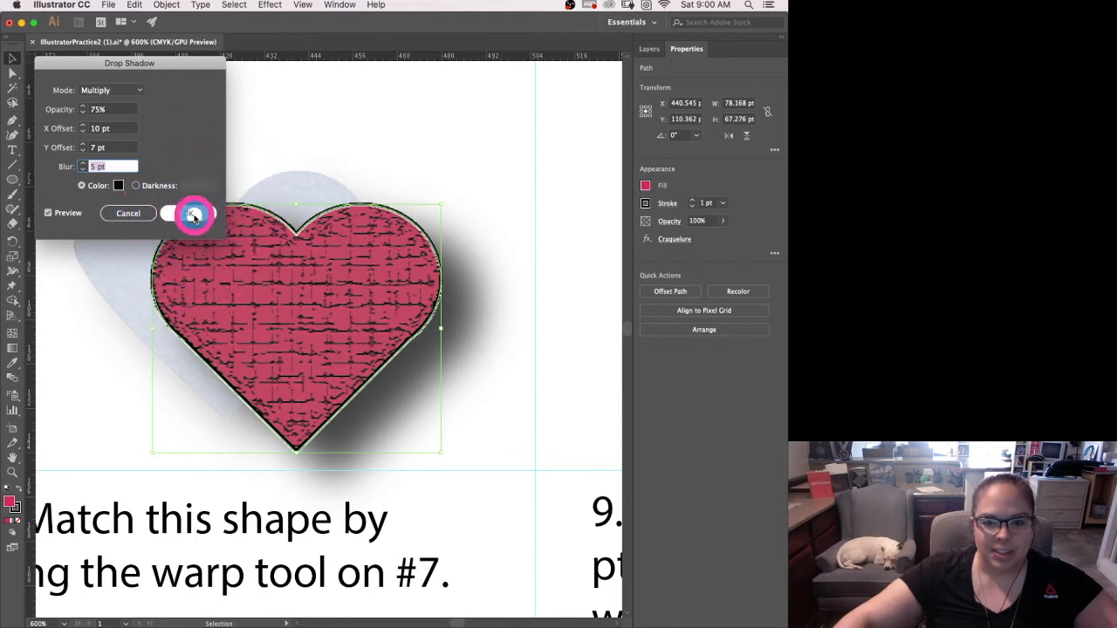
{"action": "left_click", "coordinate": [191, 215]}
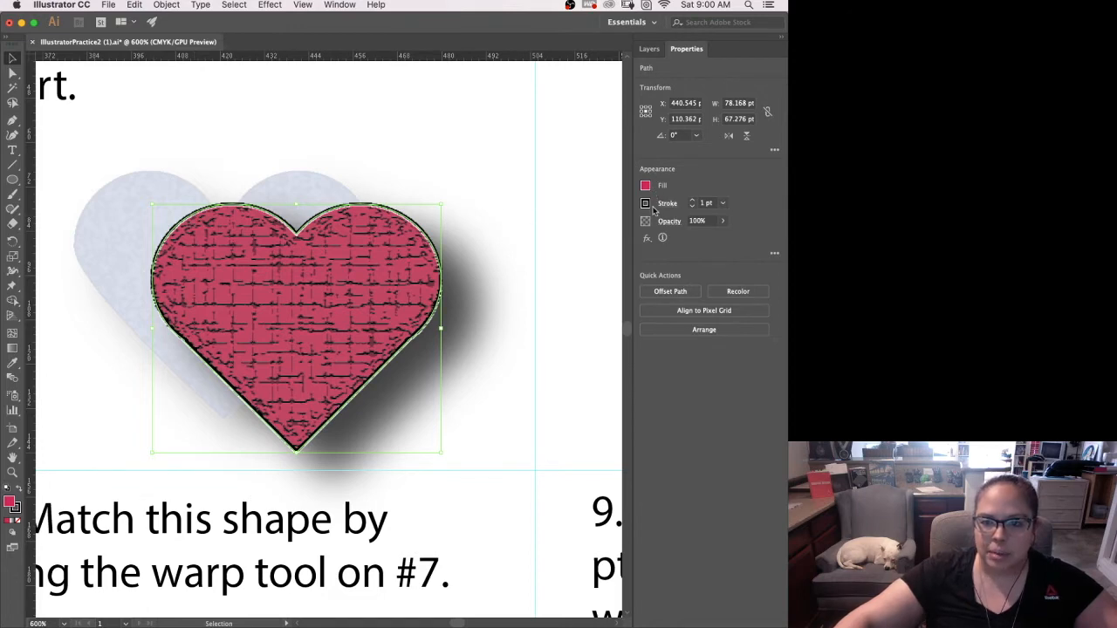
Step: Open the shadowed heart's full appearance settings to review its stroke, fill and effects
{"action": "left_click", "coordinate": [645, 243]}
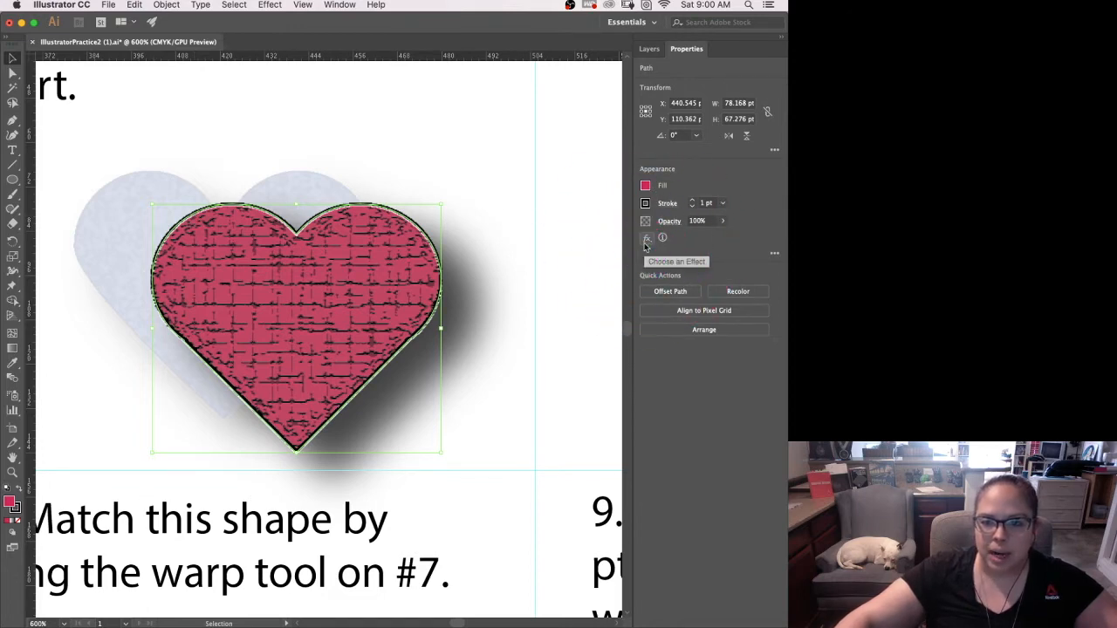
{"action": "left_click", "coordinate": [647, 242]}
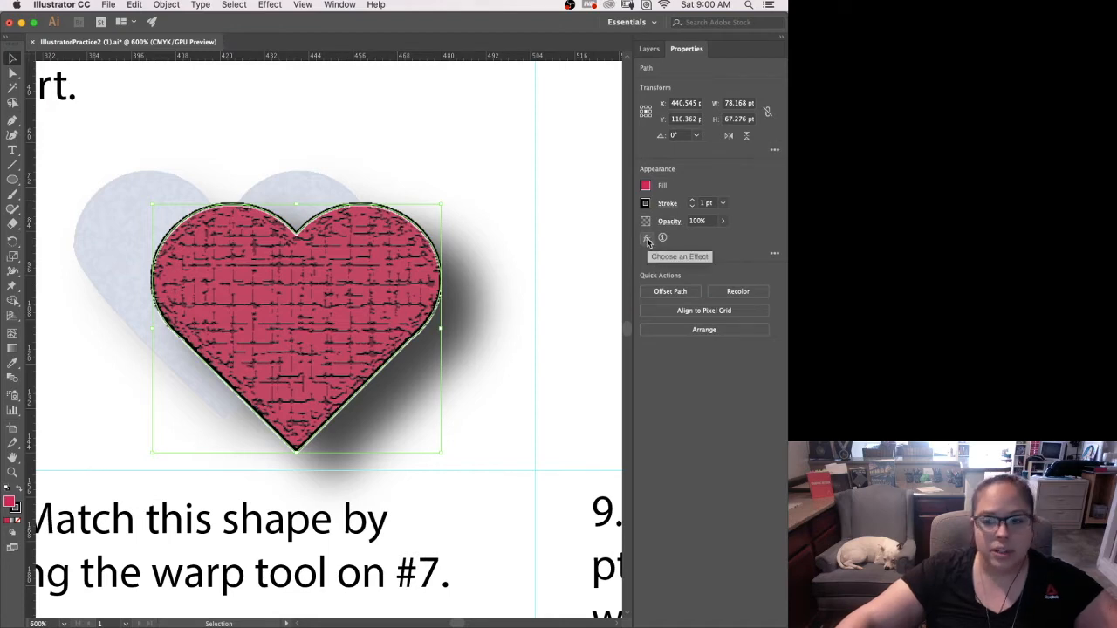
{"action": "mouse_move", "coordinate": [664, 241]}
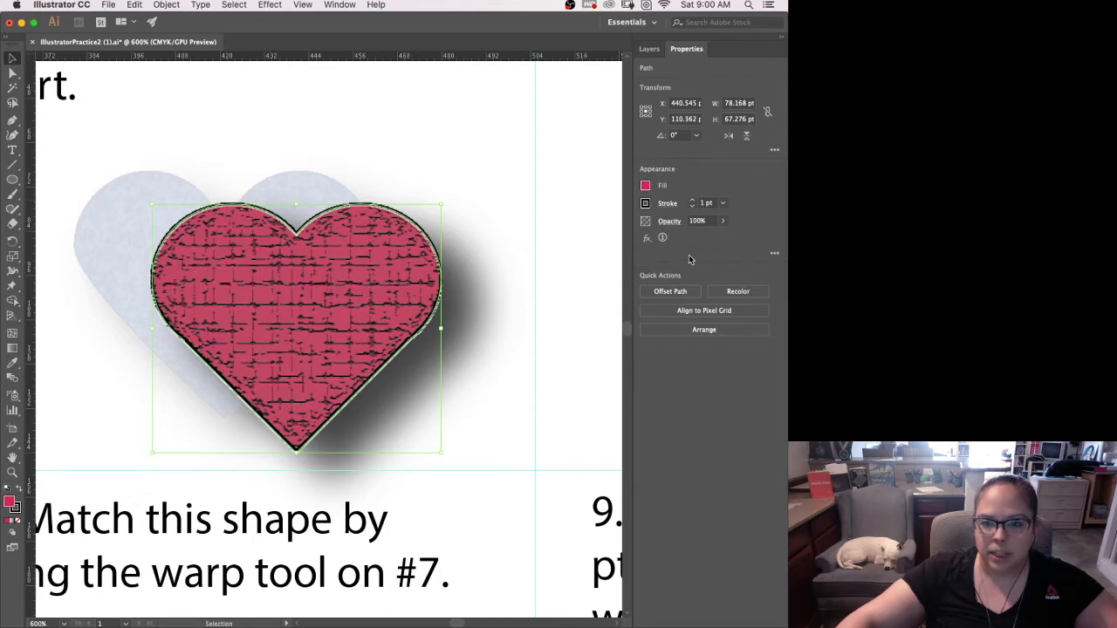
{"action": "left_click", "coordinate": [775, 255]}
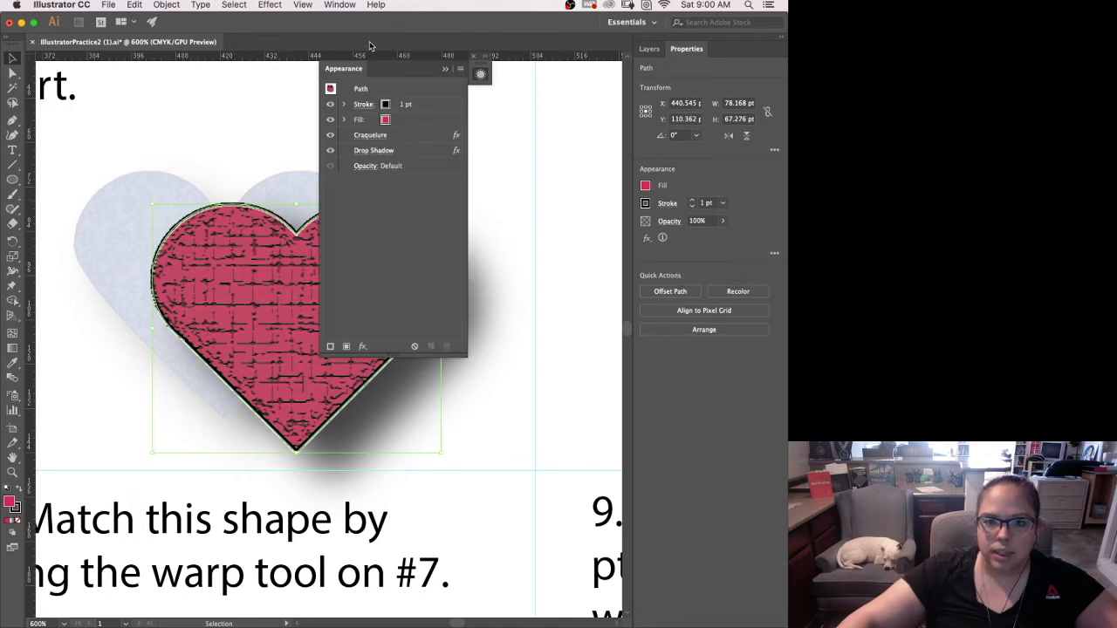
Step: Move the appearance settings clear of the heart and examine its Craquelure, Drop Shadow and Opacity entries
{"action": "left_click_drag", "start_coordinate": [384, 70], "coordinate": [538, 68]}
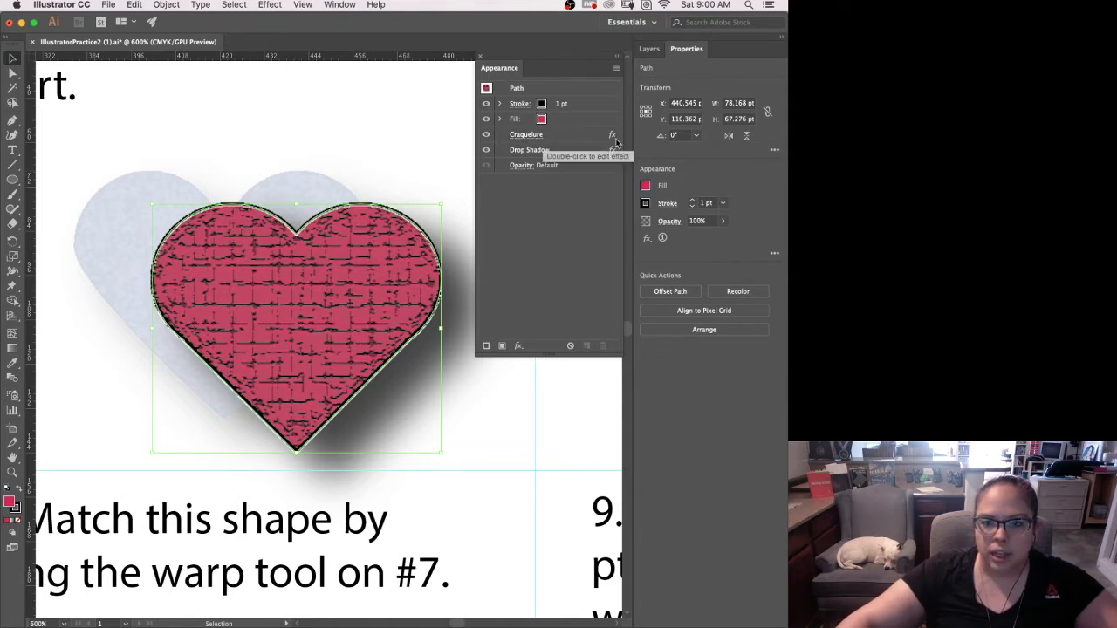
{"action": "left_click", "coordinate": [563, 138]}
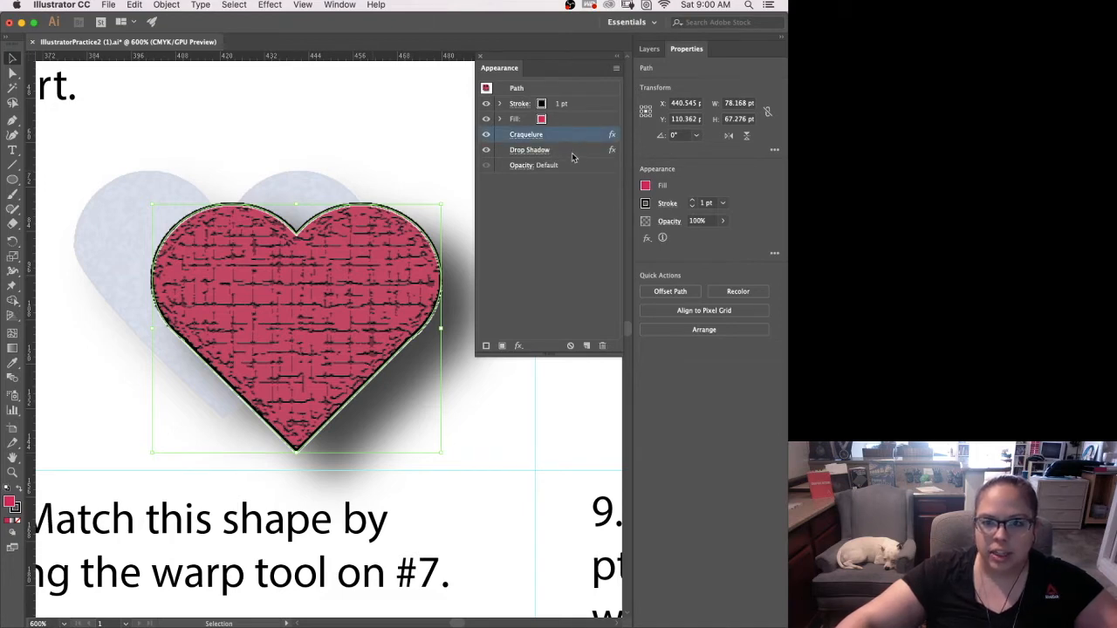
{"action": "left_click", "coordinate": [562, 153]}
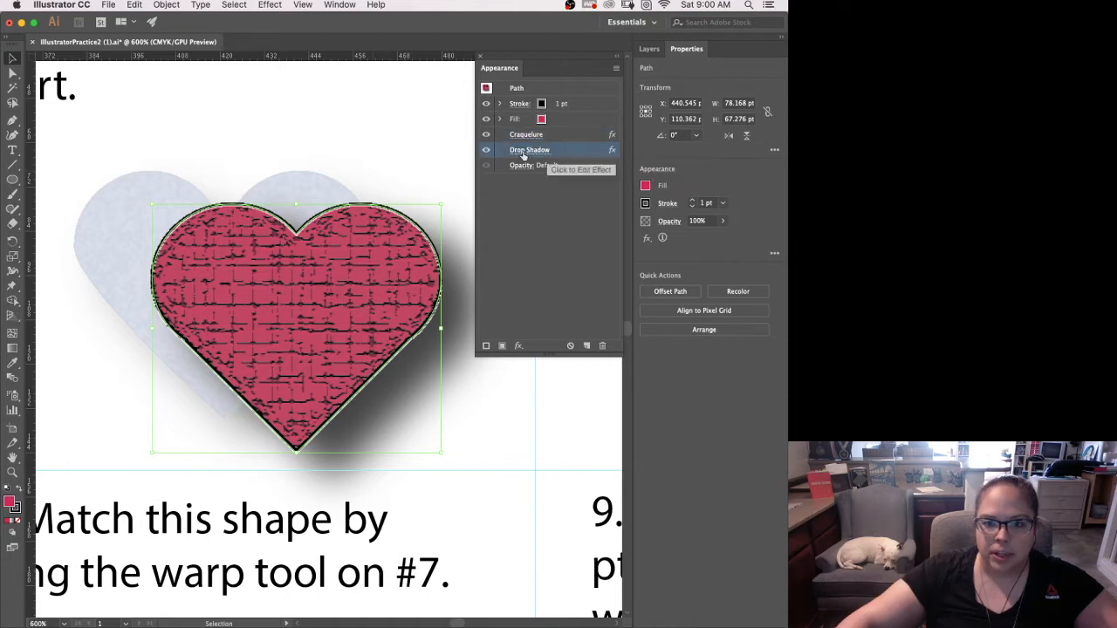
{"action": "left_click", "coordinate": [530, 169]}
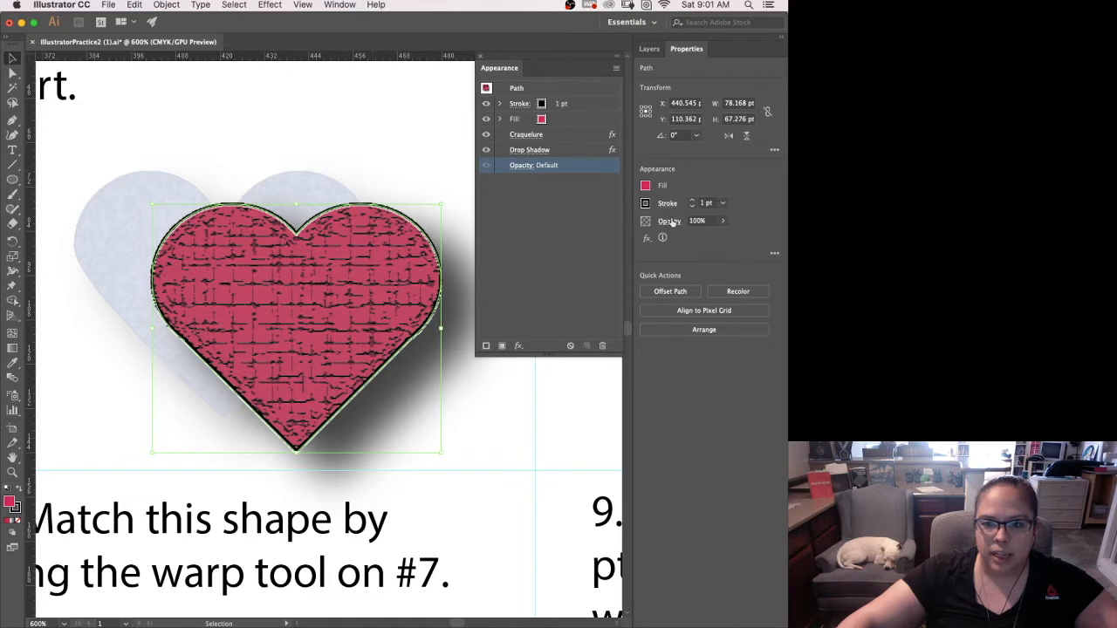
Step: Edit the heart's existing drop shadow with the preview on, set its Y offset to 8 pt, and close the appearance settings
{"action": "left_click", "coordinate": [519, 150]}
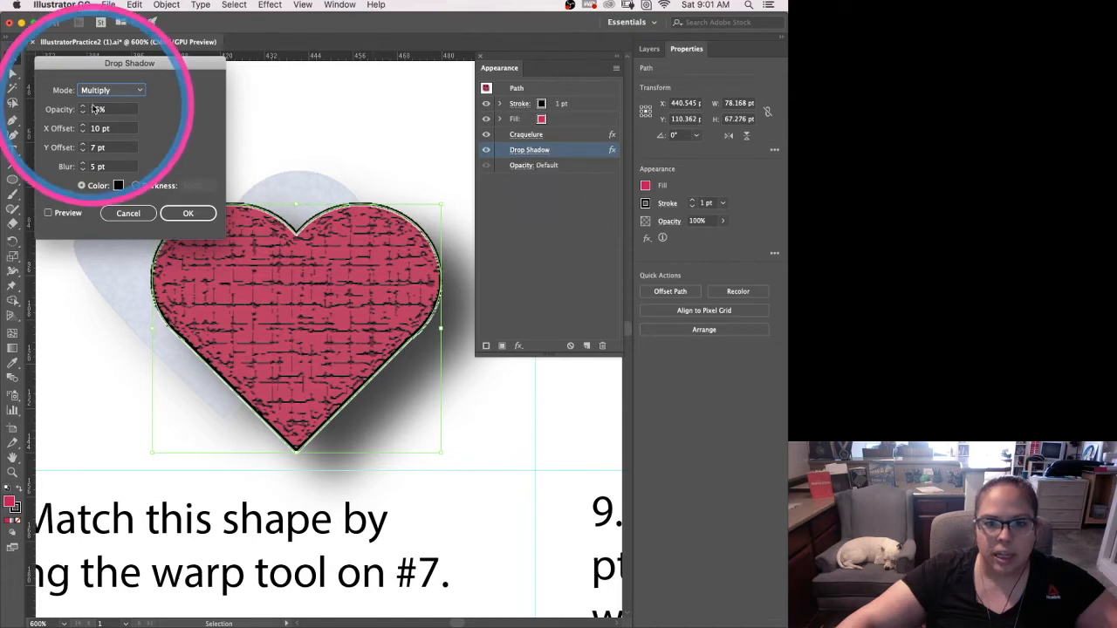
{"action": "left_click", "coordinate": [48, 213]}
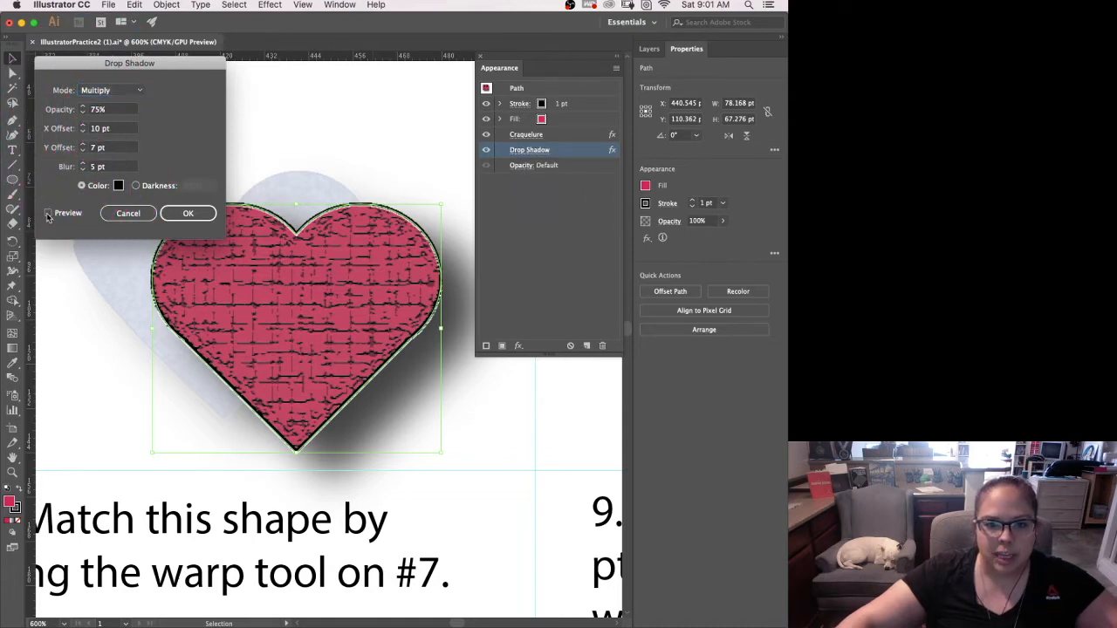
{"action": "left_click", "coordinate": [83, 145]}
{"action": "left_click", "coordinate": [83, 145]}
{"action": "left_click", "coordinate": [83, 145]}
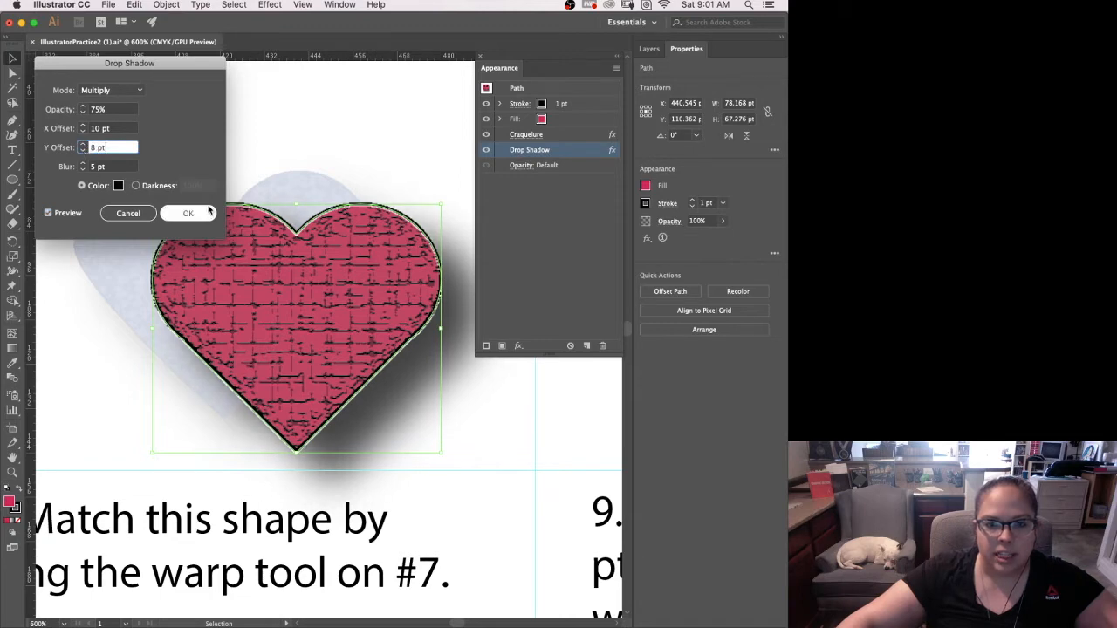
{"action": "left_click", "coordinate": [188, 213]}
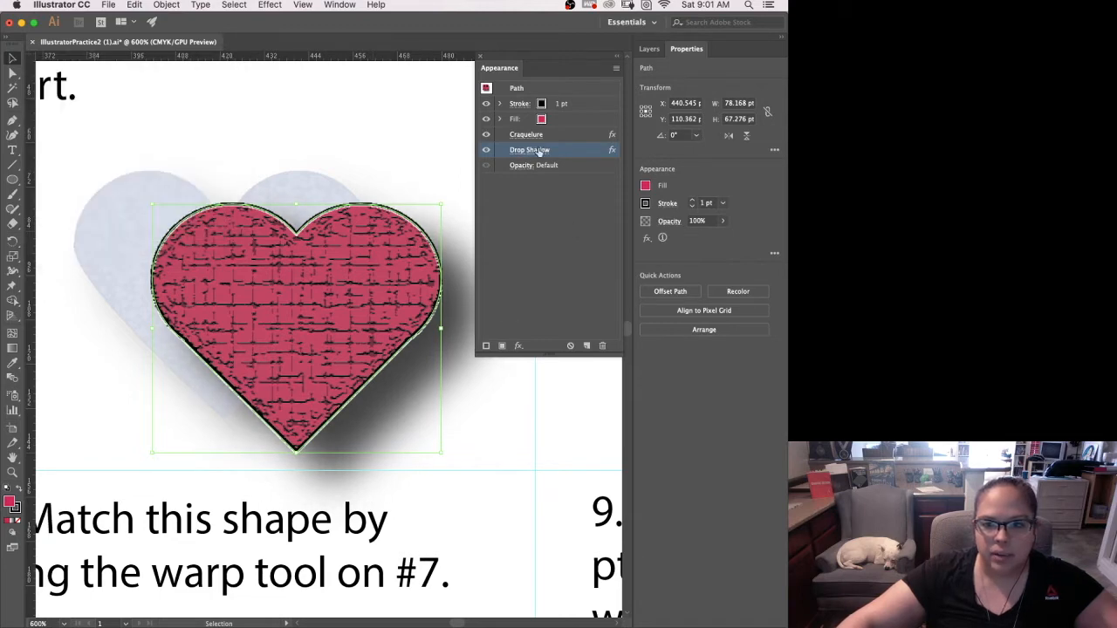
{"action": "left_click", "coordinate": [602, 346]}
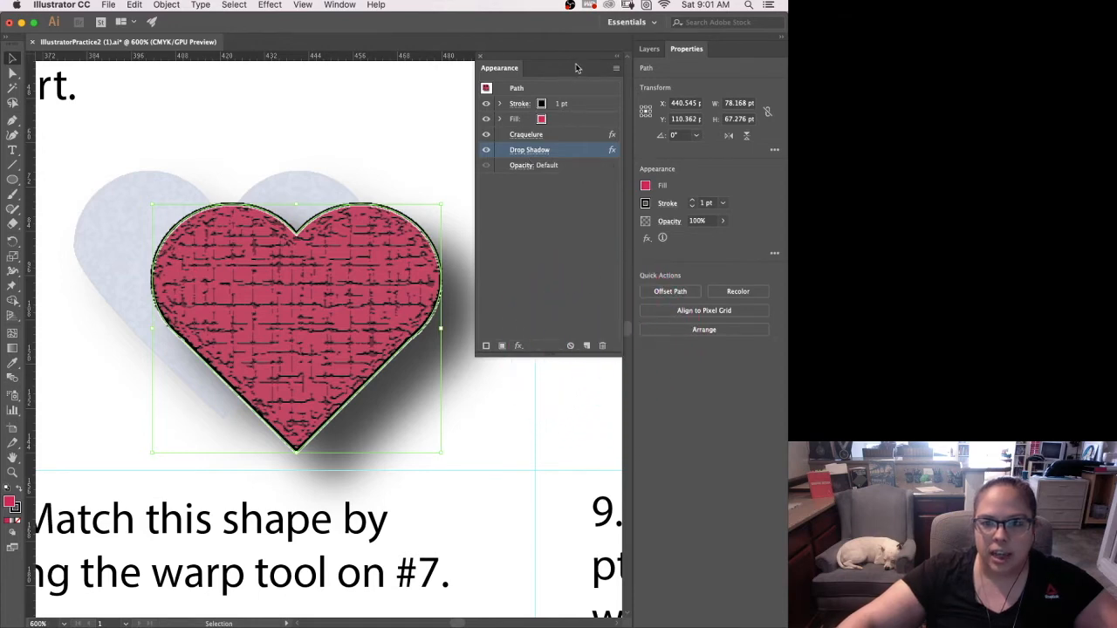
{"action": "left_click", "coordinate": [479, 57]}
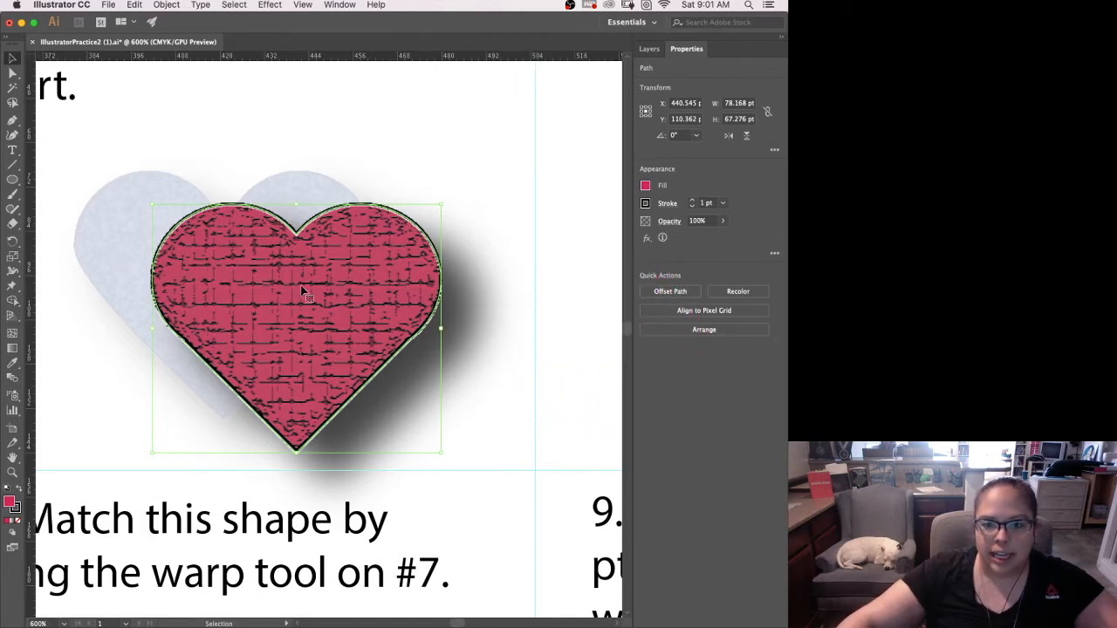
Step: Try to apply the Drop Shadow effect to the heart again, cancelling the additional instance
{"action": "left_click", "coordinate": [270, 7]}
{"action": "mouse_move", "coordinate": [366, 163]}
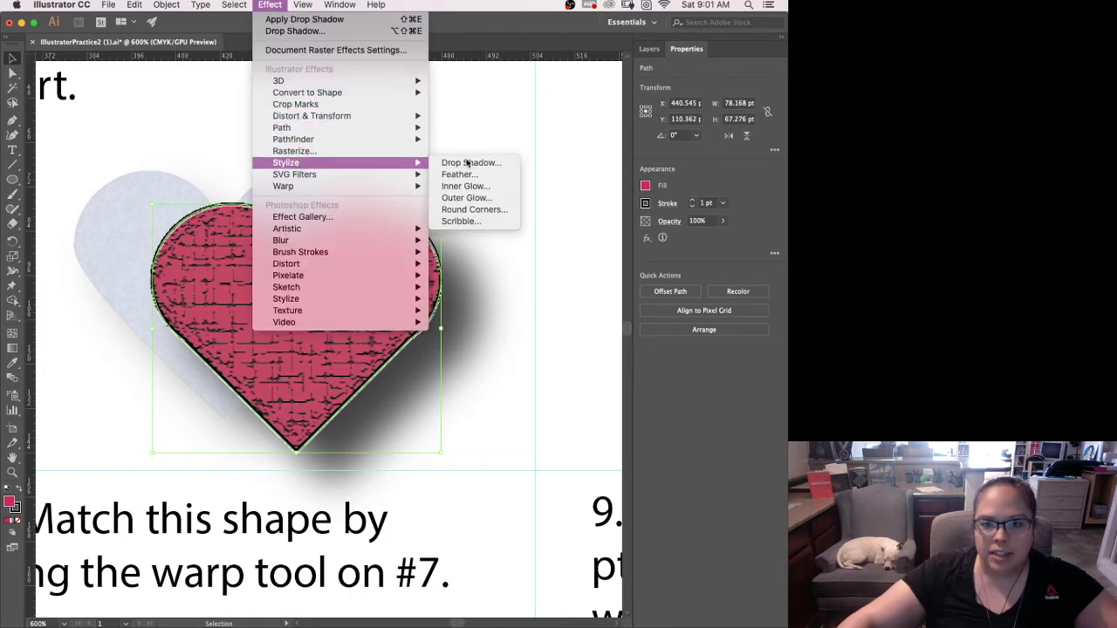
{"action": "left_click", "coordinate": [467, 163]}
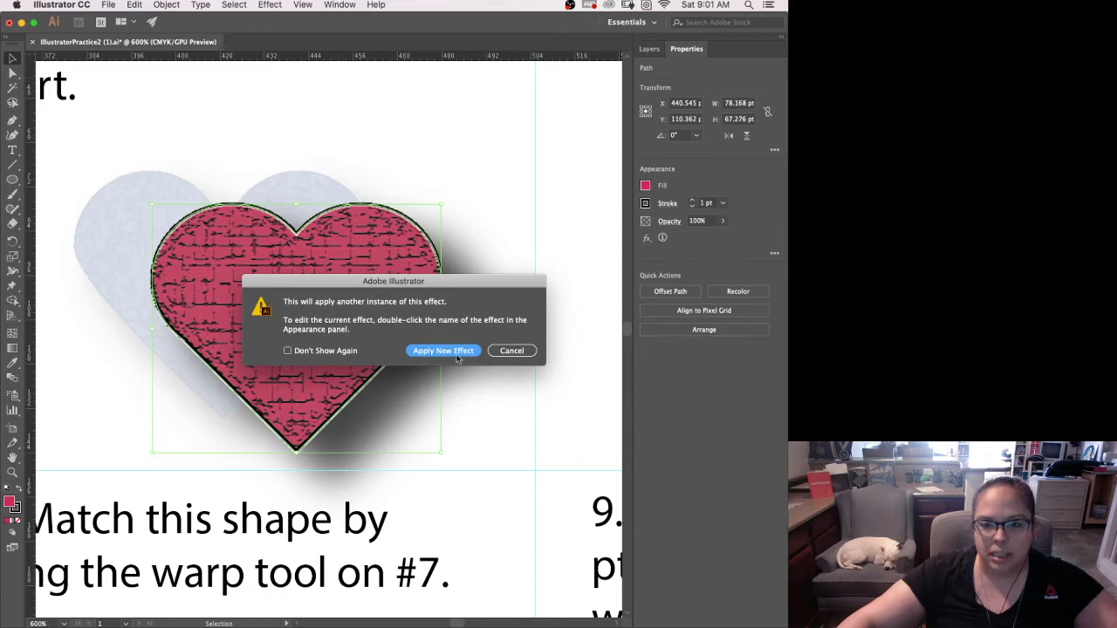
{"action": "left_click", "coordinate": [512, 353]}
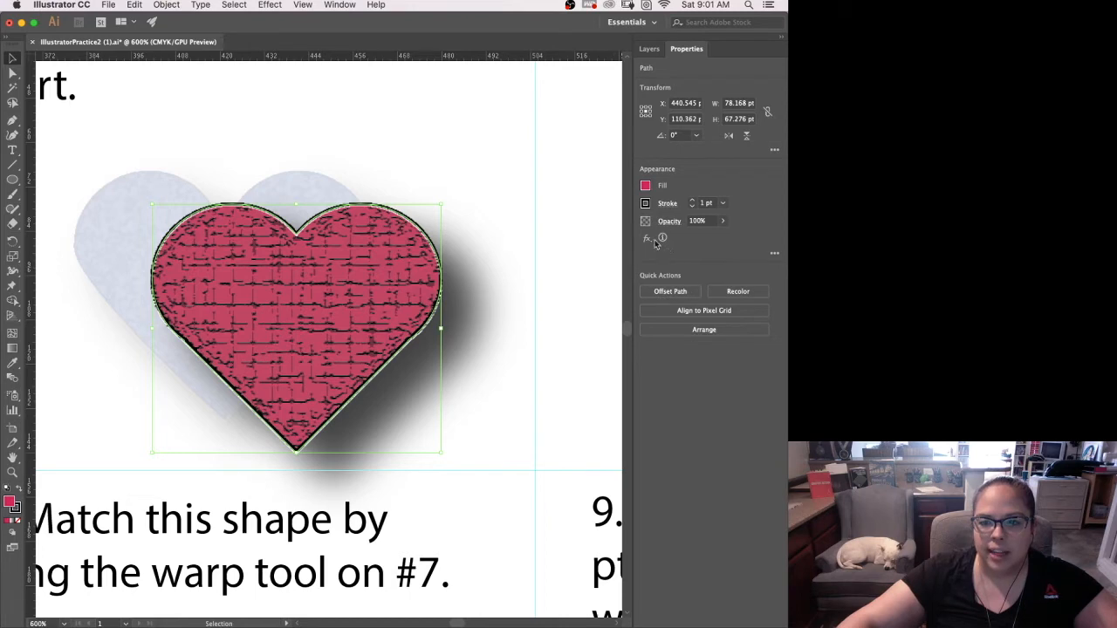
Step: Check the existing drop shadow's options through the heart's full appearance settings, then close them without editing
{"action": "left_click", "coordinate": [773, 253]}
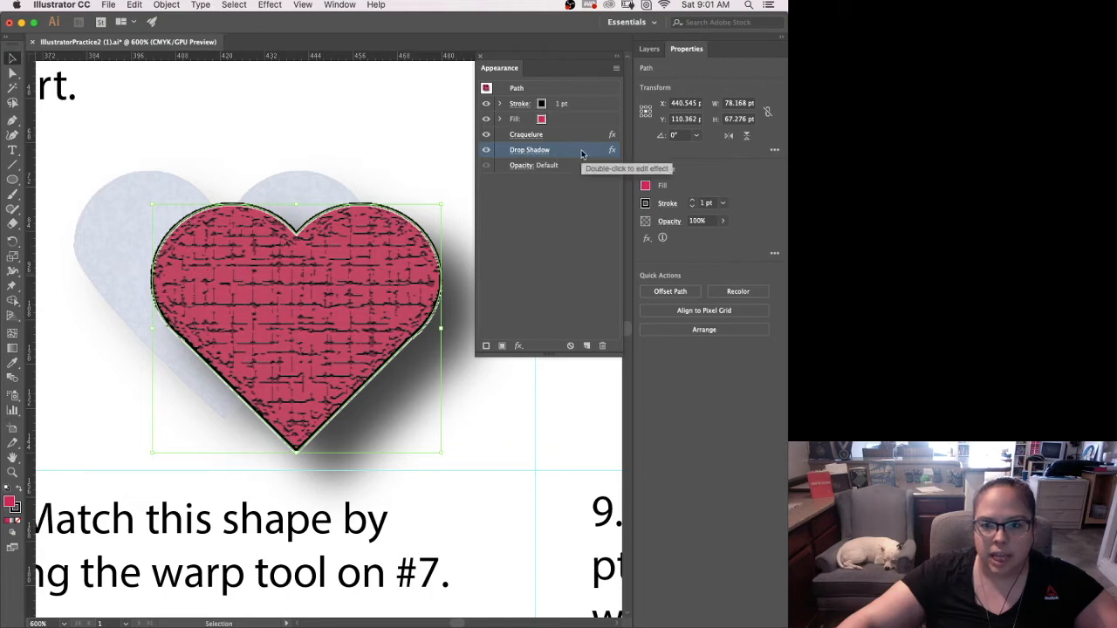
{"action": "left_click", "coordinate": [523, 151]}
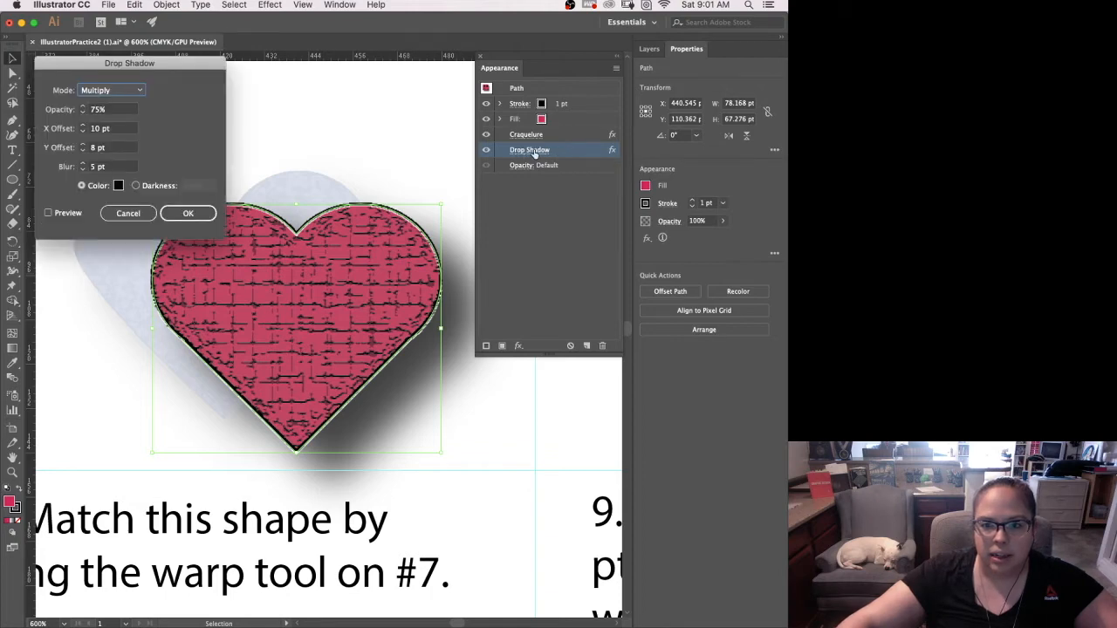
{"action": "left_click", "coordinate": [128, 213]}
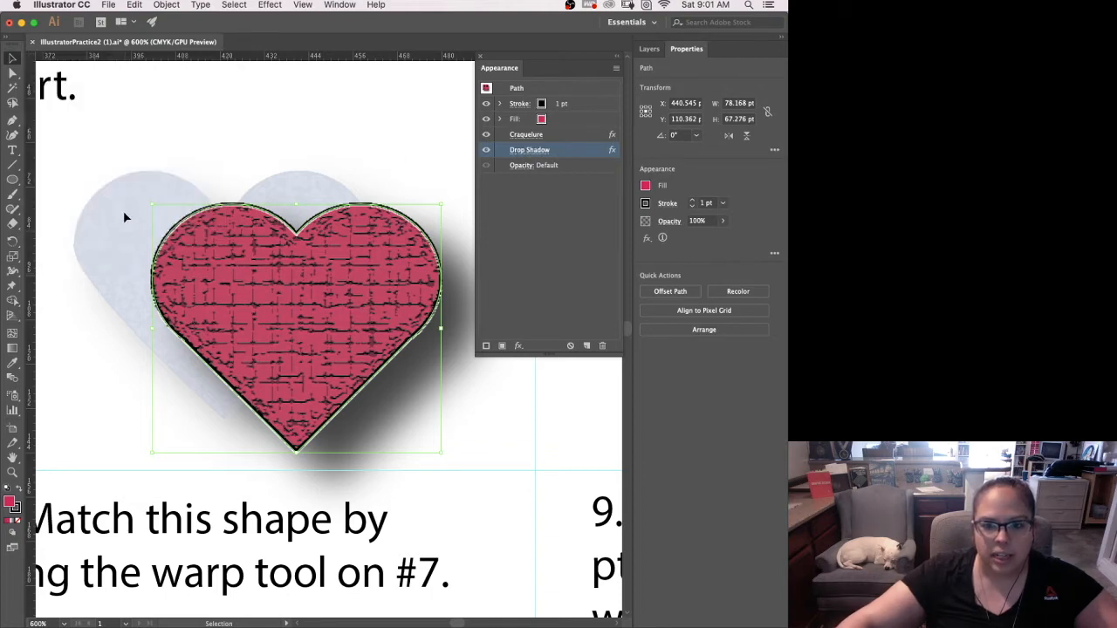
{"action": "left_click", "coordinate": [479, 468]}
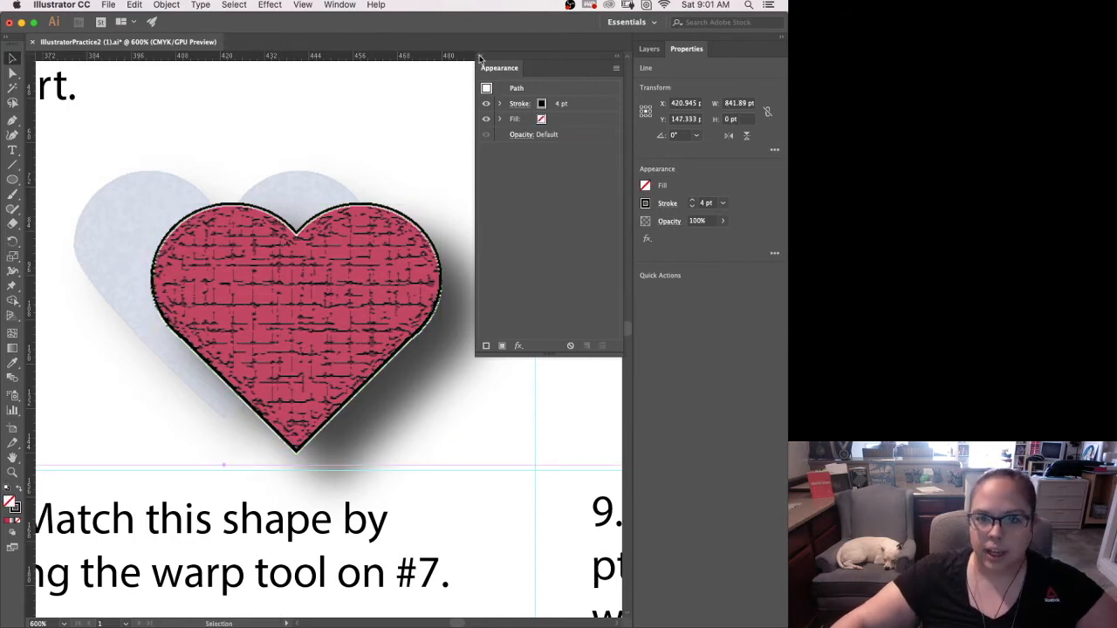
{"action": "left_click", "coordinate": [479, 56]}
Step: Shift the shadowed heart slightly left, closer to the pale template heart of exercise 3
{"action": "key", "text": "a"}
{"action": "left_click_drag", "start_coordinate": [512, 356], "coordinate": [294, 369]}
{"action": "key", "text": "super+minus"}
{"action": "key", "text": "super+minus"}
{"action": "key", "text": "super+equal"}
{"action": "key", "text": "super+equal"}
{"action": "key", "text": "v"}
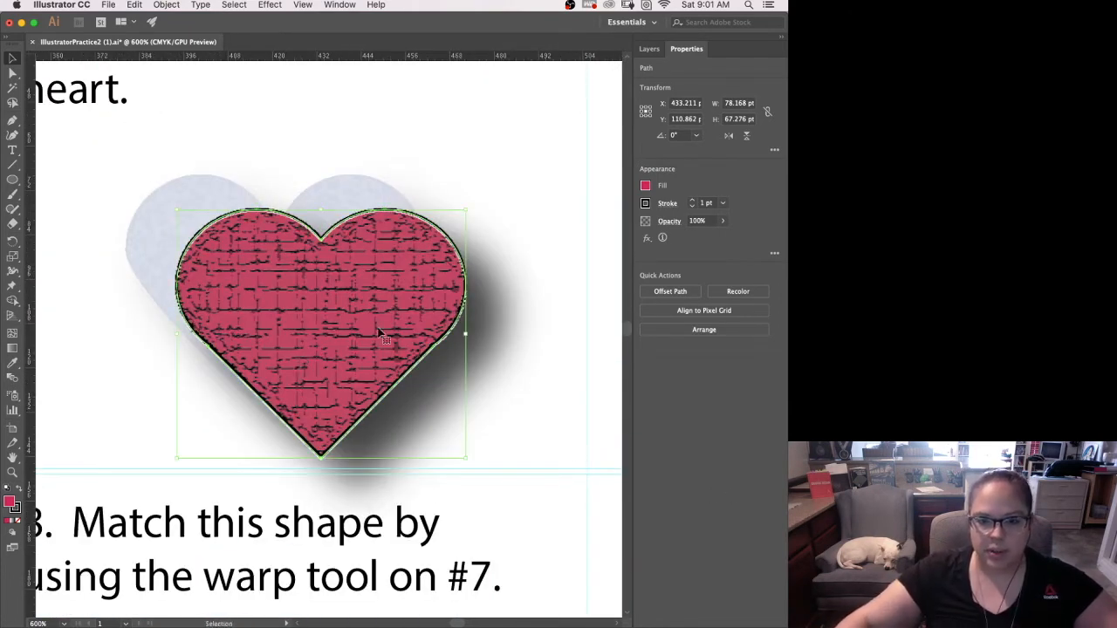
Step: Start drawing a polygon with the Polygon tool over exercise 4's pale octagon
{"action": "left_click", "coordinate": [555, 498]}
{"action": "scroll", "coordinate": [449, 494], "scroll_direction": "right", "scroll_amount": 10}
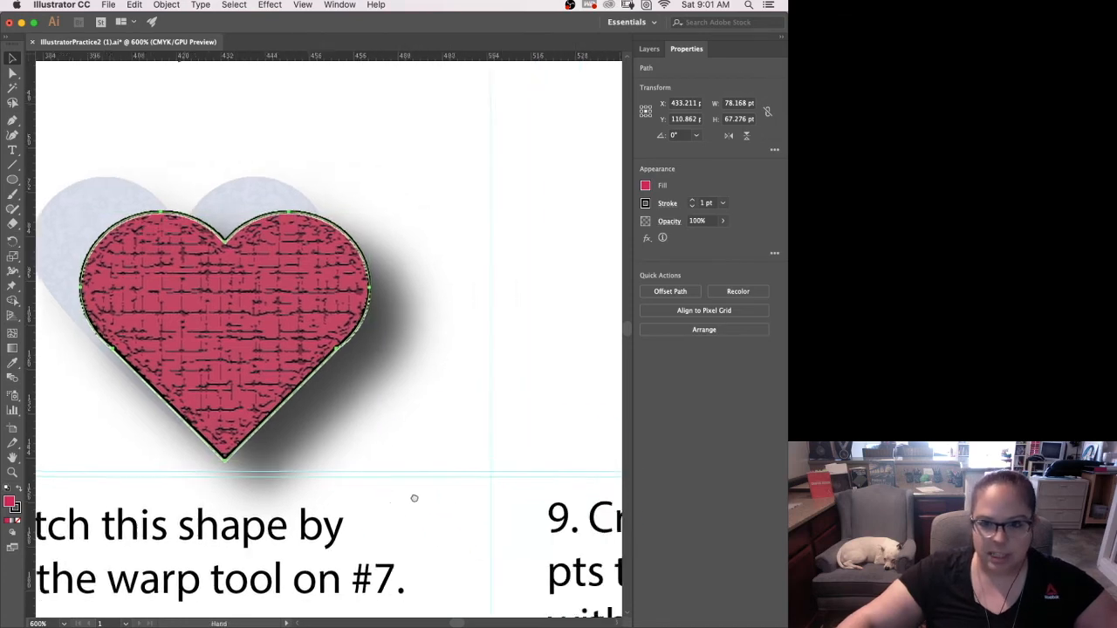
{"action": "left_click_drag", "start_coordinate": [419, 490], "coordinate": [380, 584]}
{"action": "left_click", "coordinate": [378, 519]}
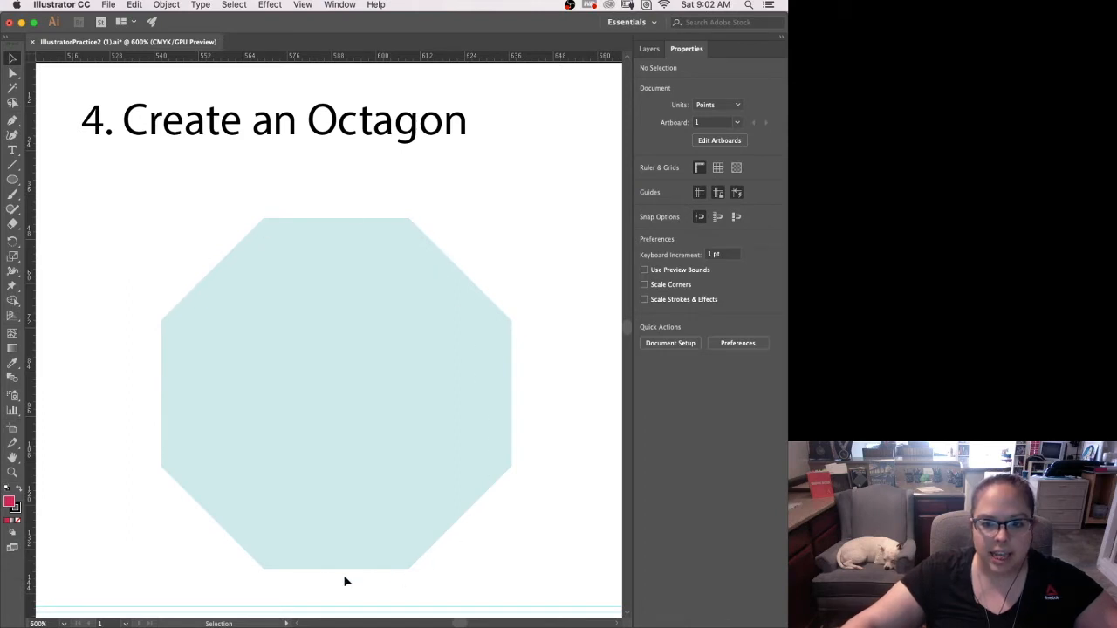
{"action": "left_click", "coordinate": [14, 184]}
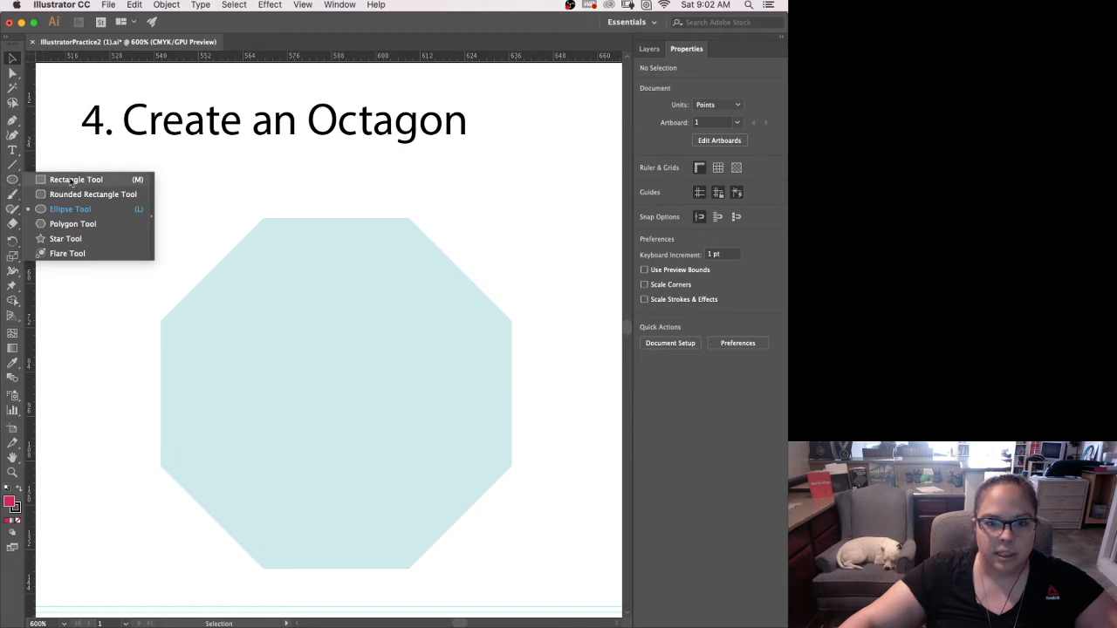
{"action": "left_click", "coordinate": [74, 224]}
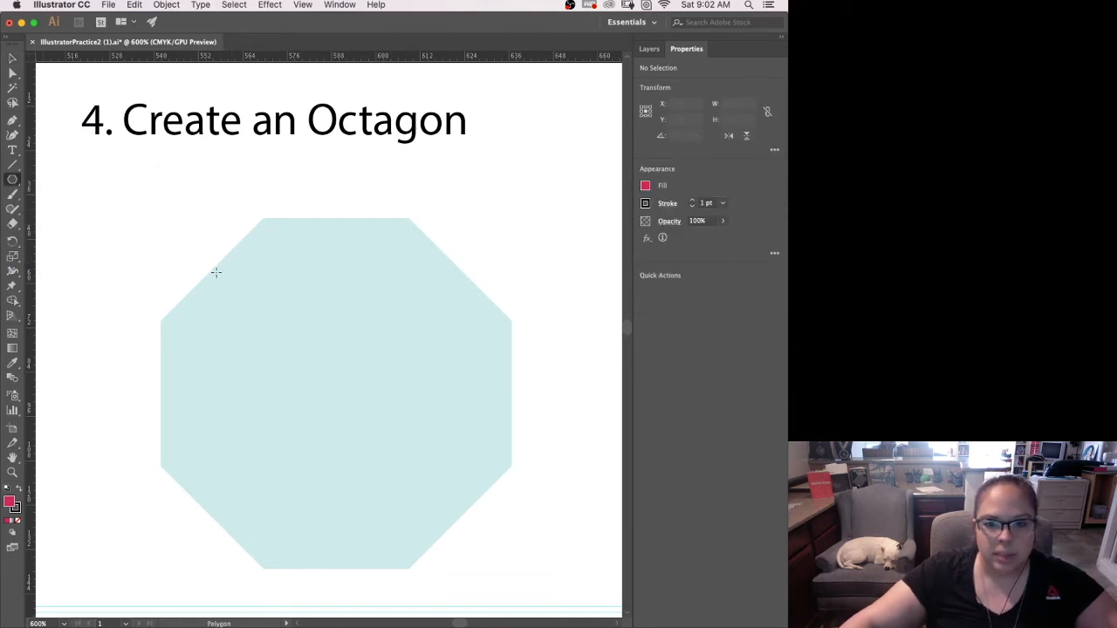
{"action": "left_click_drag", "start_coordinate": [211, 265], "coordinate": [281, 375]}
Step: Try smaller and larger side counts on the polygon while it is still being drawn
{"action": "key", "text": "Down"}
{"action": "key", "text": "Down"}
{"action": "key", "text": "Down"}
{"action": "key", "text": "Up"}
{"action": "key", "text": "Up"}
{"action": "key", "text": "Up"}
{"action": "key", "text": "Up"}
{"action": "key", "text": "Up"}
{"action": "key", "text": "Down"}
{"action": "key", "text": "Down"}
{"action": "key", "text": "Down"}
{"action": "key", "text": "Up"}
{"action": "key", "text": "Up"}
{"action": "key", "text": "Up"}
{"action": "key", "text": "Up"}
{"action": "key", "text": "Up"}
{"action": "key", "text": "Up"}
{"action": "key", "text": "Up"}
{"action": "key", "text": "Up"}
{"action": "key", "text": "Up"}
{"action": "key", "text": "Up"}
{"action": "key", "text": "Up"}
{"action": "key", "text": "Up"}
{"action": "key", "text": "Down"}
{"action": "key", "text": "Down"}
{"action": "key", "text": "Down"}
{"action": "key", "text": "Down"}
{"action": "key", "text": "Down"}
{"action": "key", "text": "Down"}
{"action": "key", "text": "Down"}
{"action": "key", "text": "Down"}
{"action": "key", "text": "Down"}
{"action": "key", "text": "Down"}
{"action": "key", "text": "Down"}
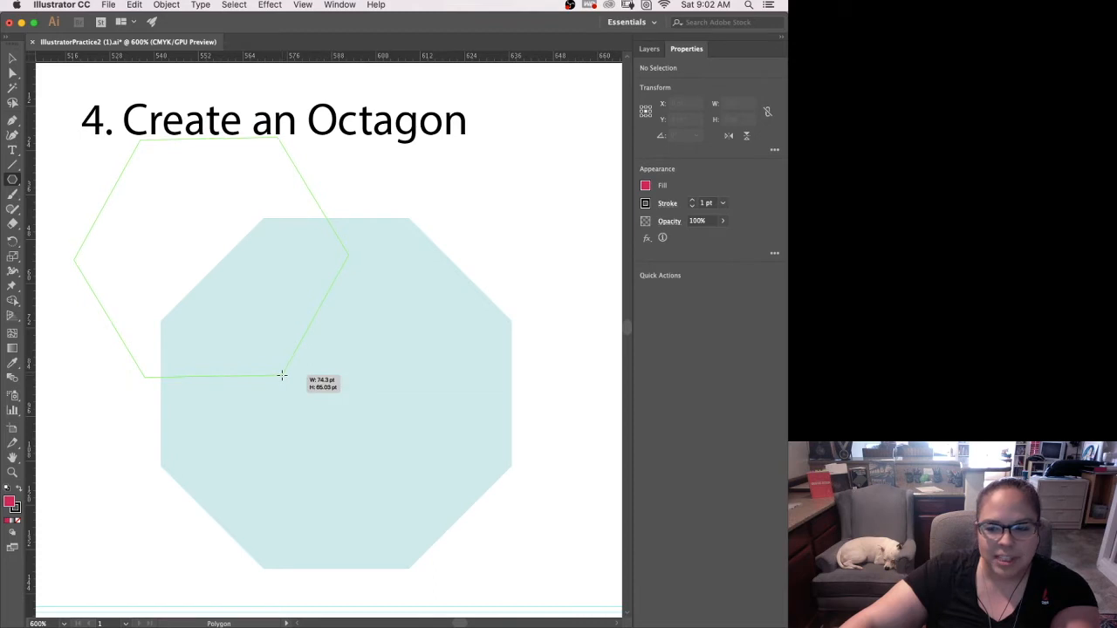
Step: Finish the polygon as a level eight-sided shape about 95 pt wide and place it over exercise 4's template
{"action": "key", "text": "Up"}
{"action": "key", "text": "Up"}
{"action": "left_click_drag", "start_coordinate": [281, 375], "coordinate": [280, 377]}
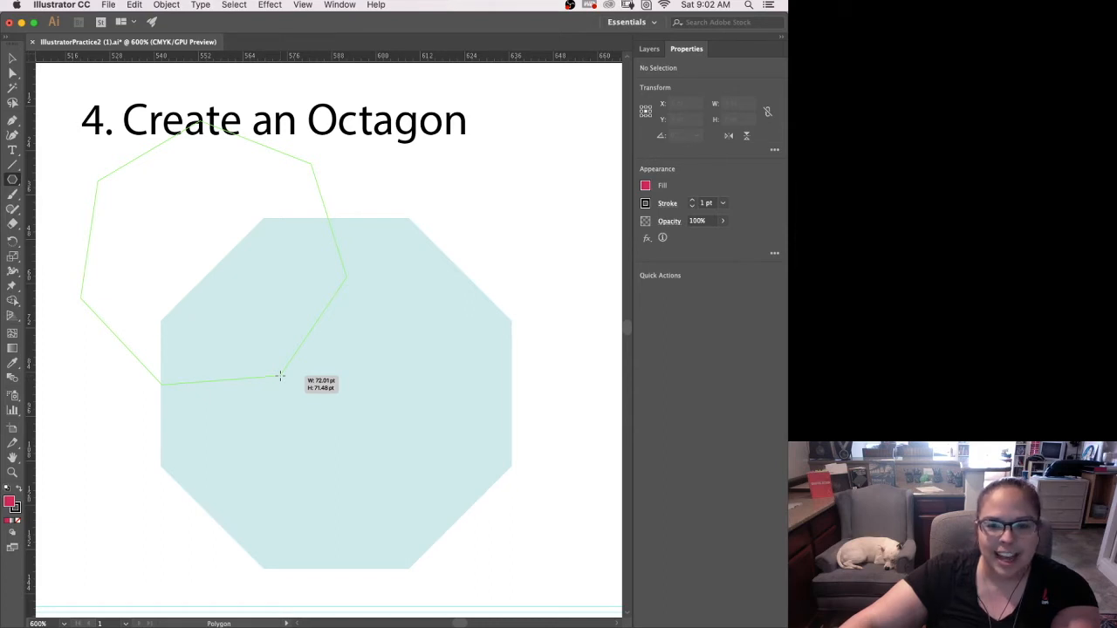
{"action": "left_click_drag", "start_coordinate": [280, 376], "coordinate": [252, 443]}
{"action": "left_click_drag", "start_coordinate": [251, 442], "coordinate": [251, 443]}
{"action": "key", "text": "shift"}
{"action": "key", "text": "shift"}
{"action": "key", "text": "v"}
{"action": "left_click_drag", "start_coordinate": [224, 288], "coordinate": [337, 412]}
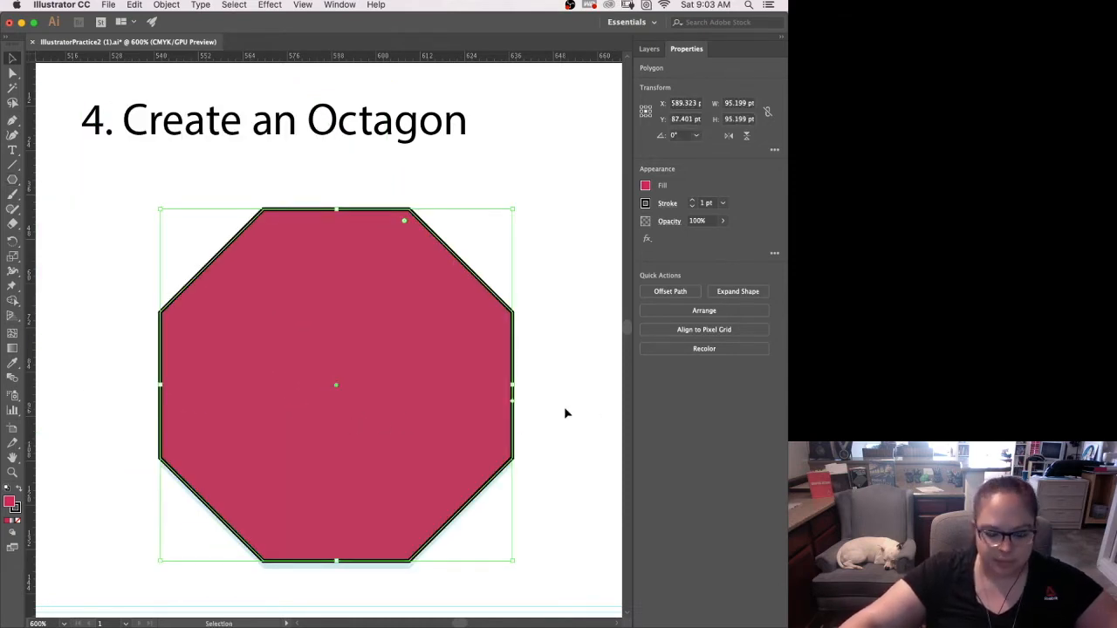
Step: Duplicate the finished octagon onto the pale octagon in exercise 5
{"action": "key", "text": "super+minus"}
{"action": "key", "text": "super+minus"}
{"action": "scroll", "coordinate": [567, 414], "scroll_direction": "right", "scroll_amount": 6}
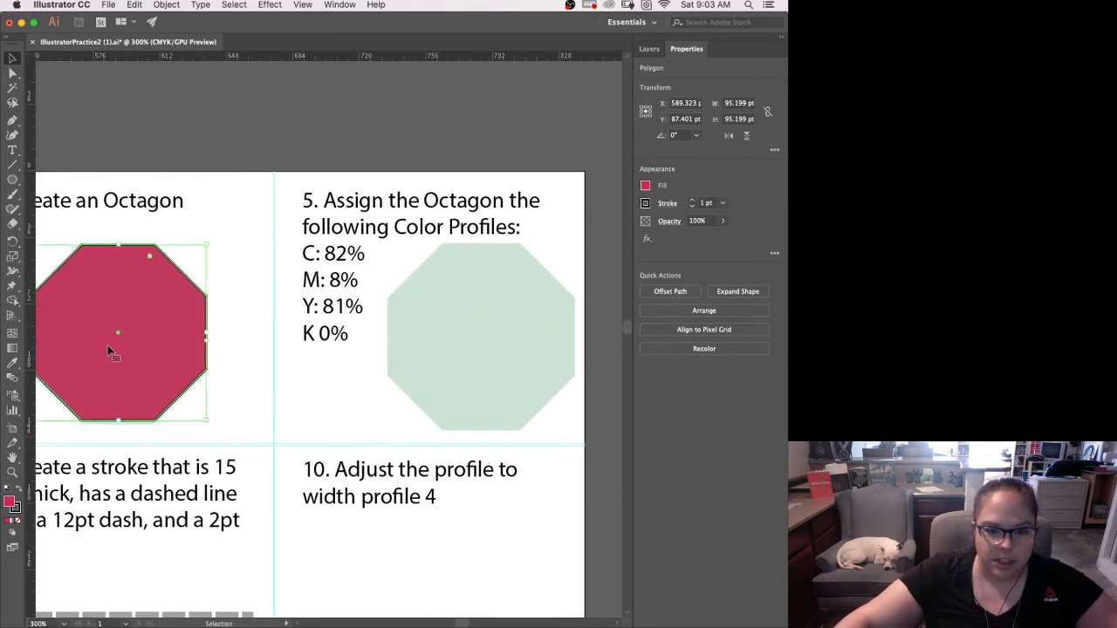
{"action": "left_click", "coordinate": [136, 354]}
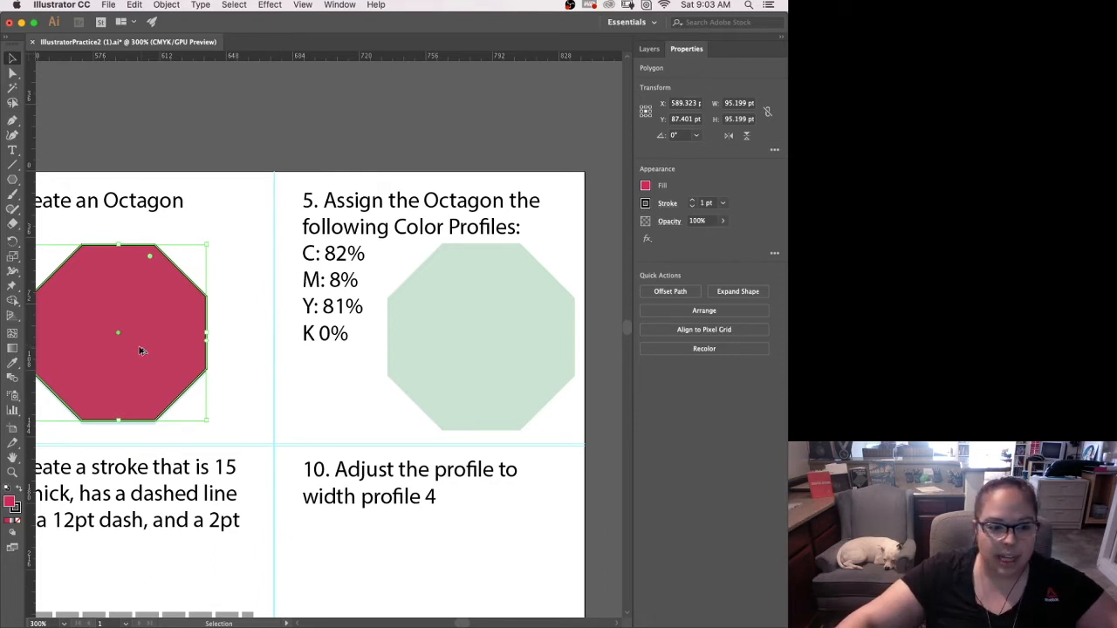
{"action": "left_click_drag", "start_coordinate": [142, 351], "coordinate": [505, 358]}
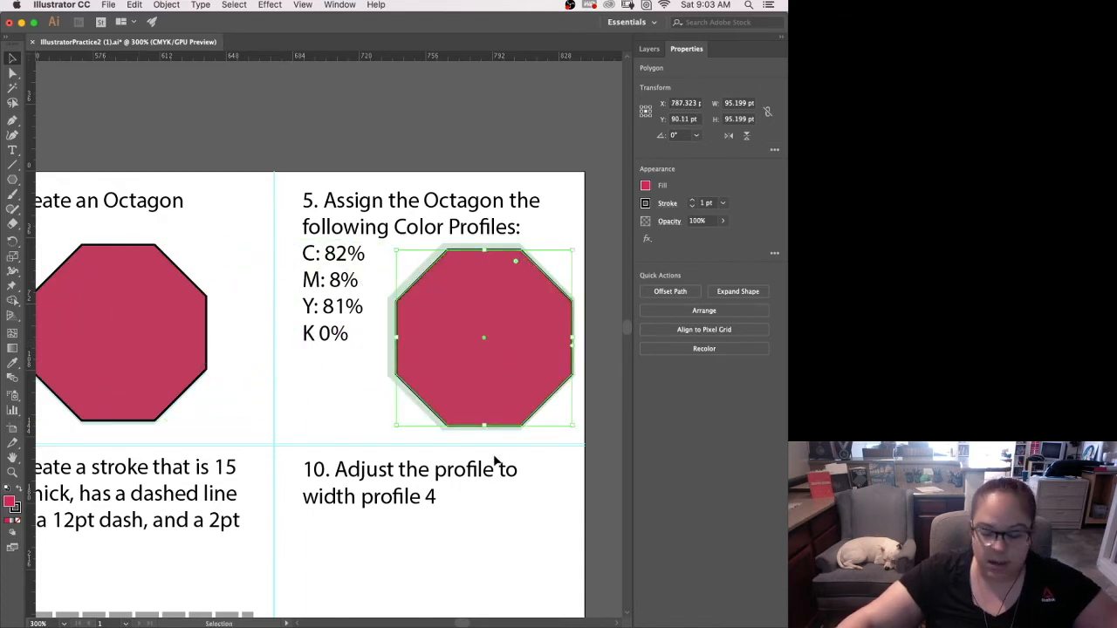
Step: Align the copied octagon with exercise 5's template and enlarge it proportionally to about 102 pt wide
{"action": "scroll", "coordinate": [419, 474], "scroll_direction": "right", "scroll_amount": 5}
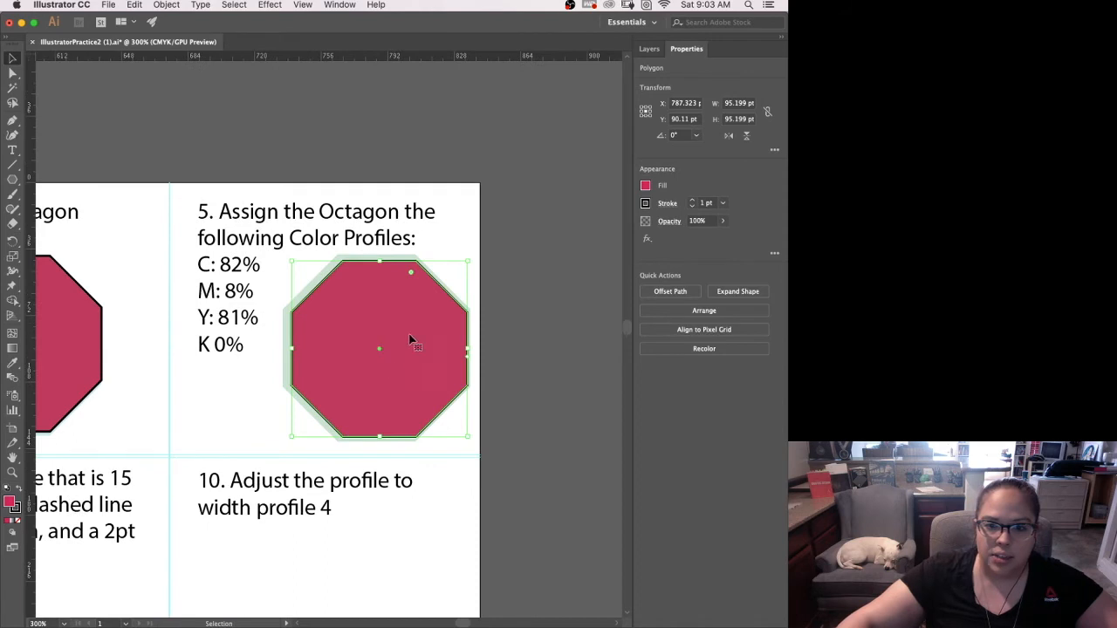
{"action": "left_click_drag", "start_coordinate": [377, 343], "coordinate": [368, 342]}
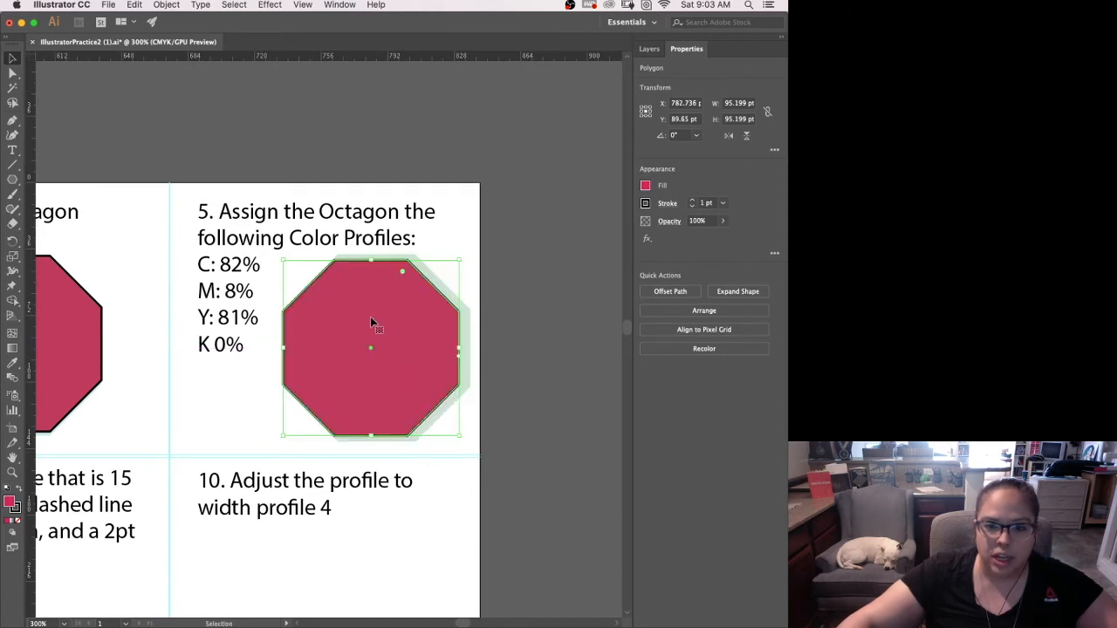
{"action": "left_click_drag", "start_coordinate": [460, 260], "coordinate": [472, 248]}
{"action": "left_click_drag", "start_coordinate": [383, 316], "coordinate": [382, 322]}
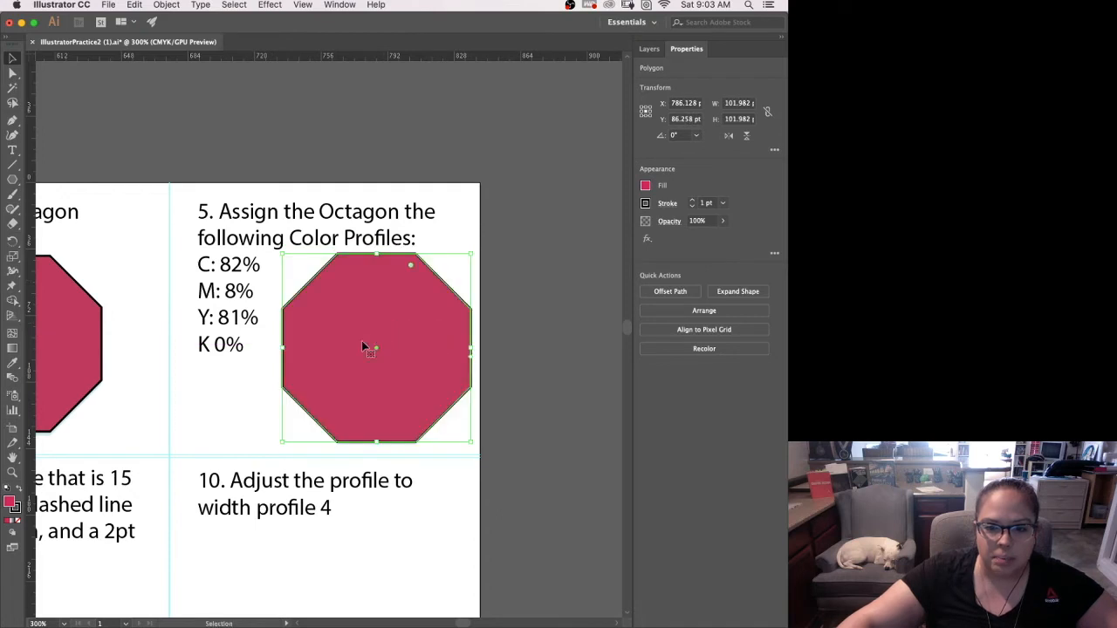
Step: Remove the stroke from the exercise 5 octagon and keep the octagon selected
{"action": "left_click", "coordinate": [646, 203]}
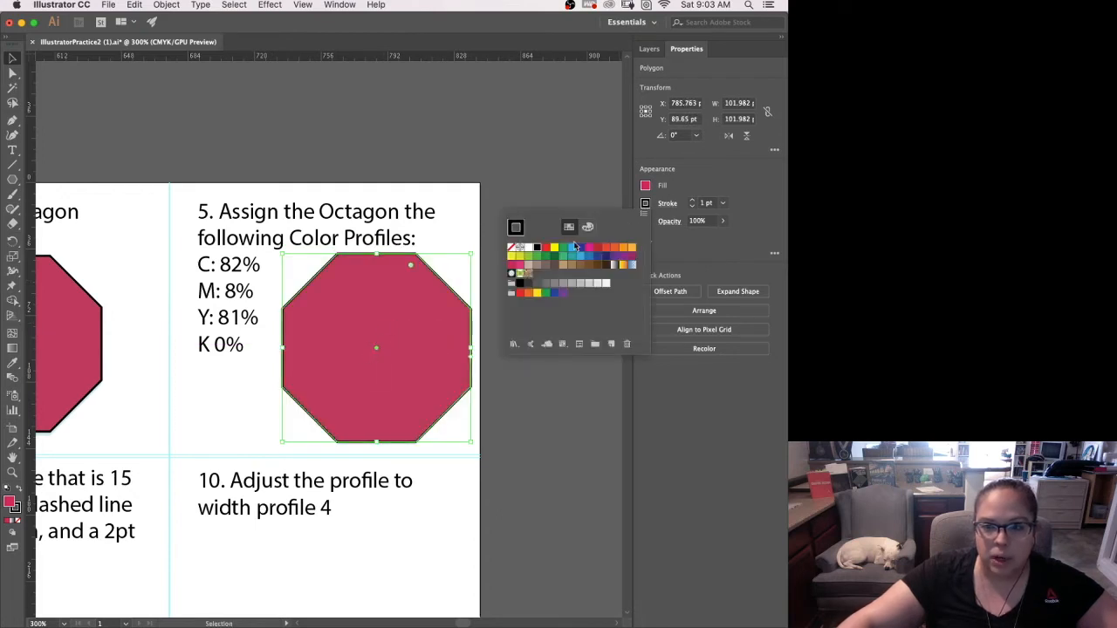
{"action": "left_click", "coordinate": [512, 249]}
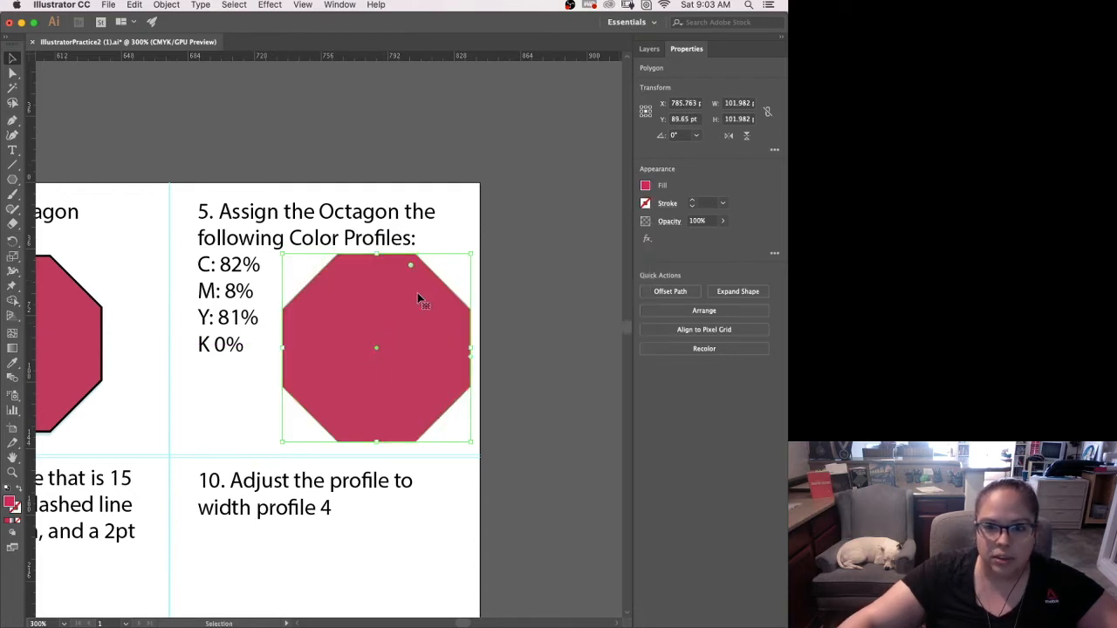
{"action": "left_click", "coordinate": [576, 257]}
{"action": "left_click", "coordinate": [370, 308]}
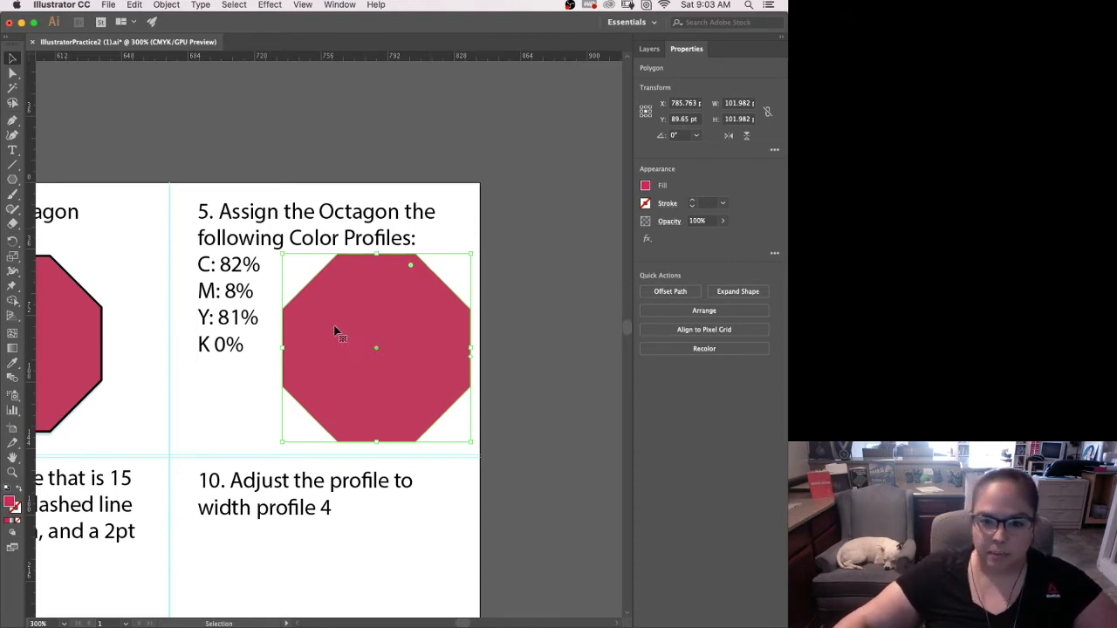
{"action": "left_click", "coordinate": [399, 332]}
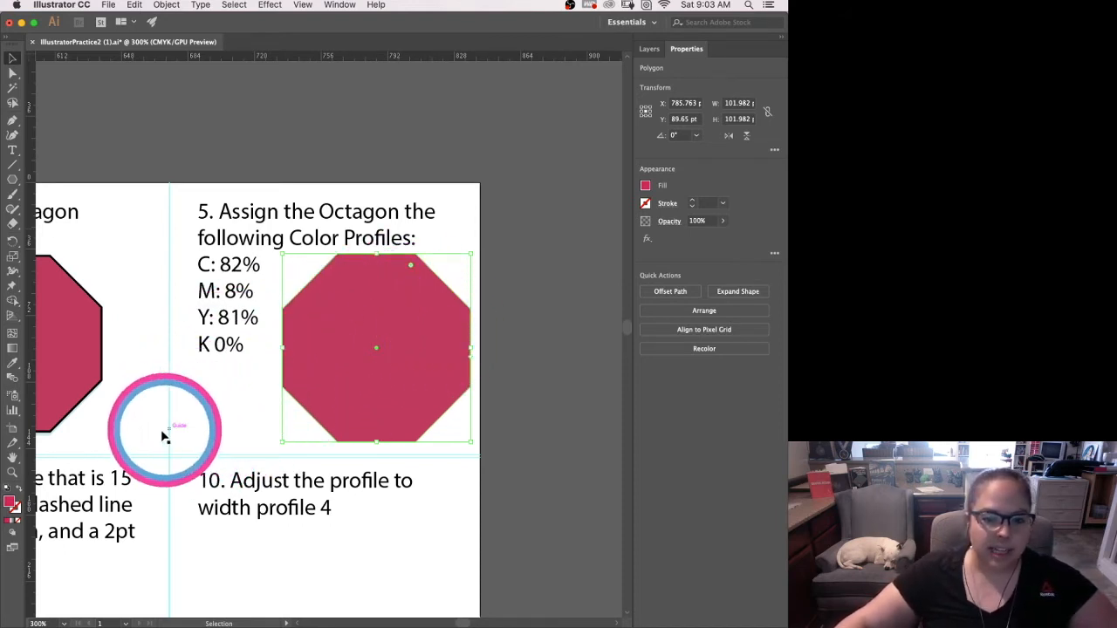
{"action": "left_click", "coordinate": [11, 501]}
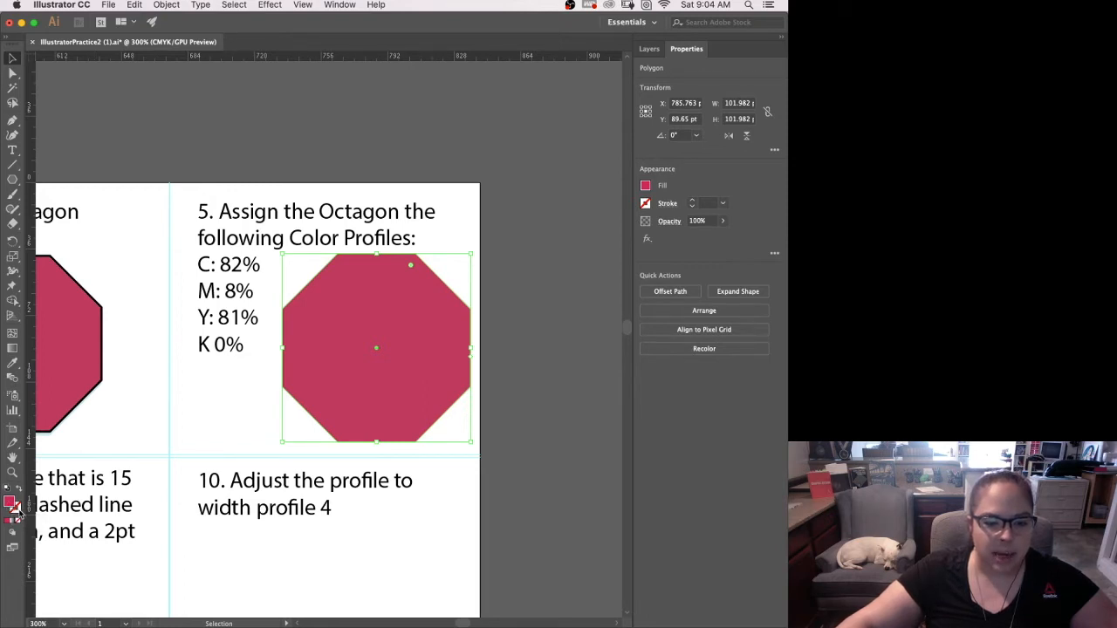
{"action": "left_click", "coordinate": [15, 512]}
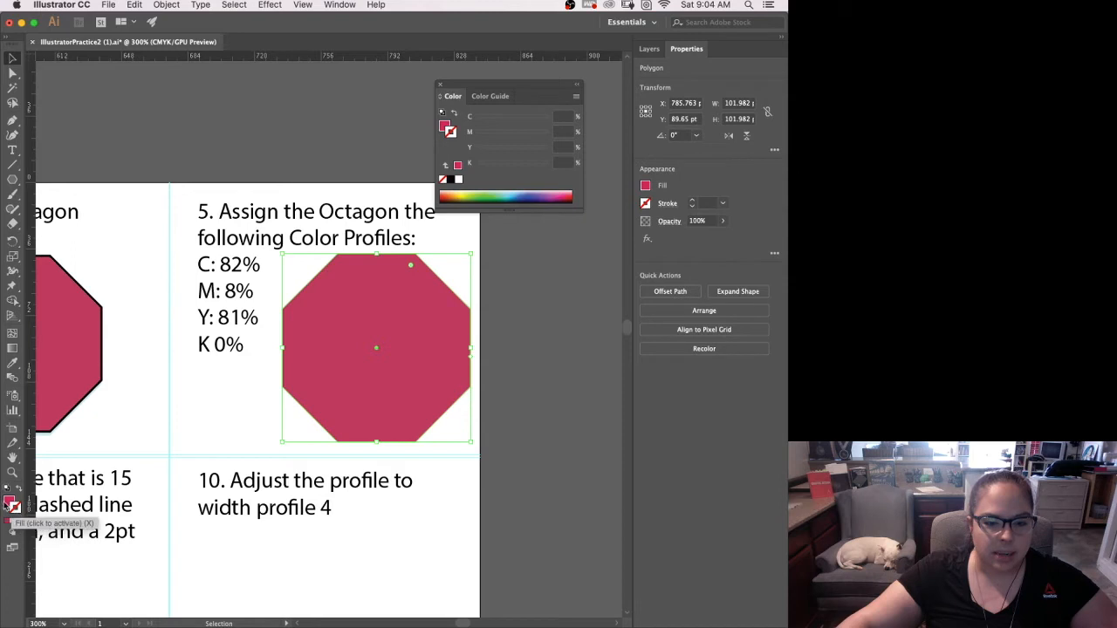
{"action": "left_click", "coordinate": [8, 503]}
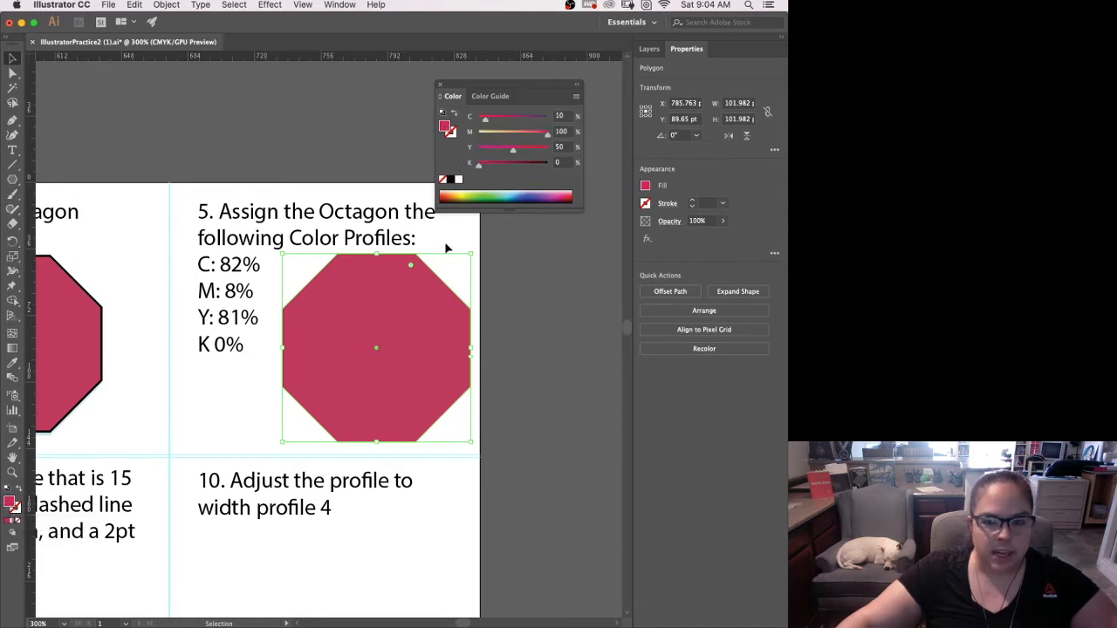
{"action": "left_click", "coordinate": [441, 86]}
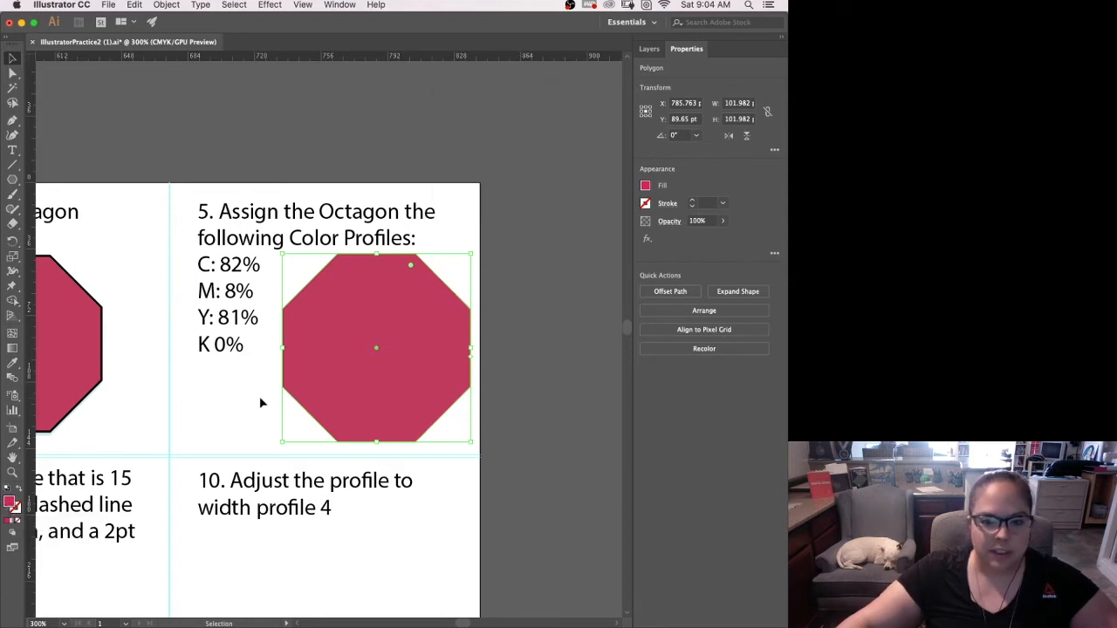
Step: Try darker and brighter pinks for the exercise 5 octagon's fill in the Color Picker, and restore its original colour
{"action": "double_click", "coordinate": [10, 504]}
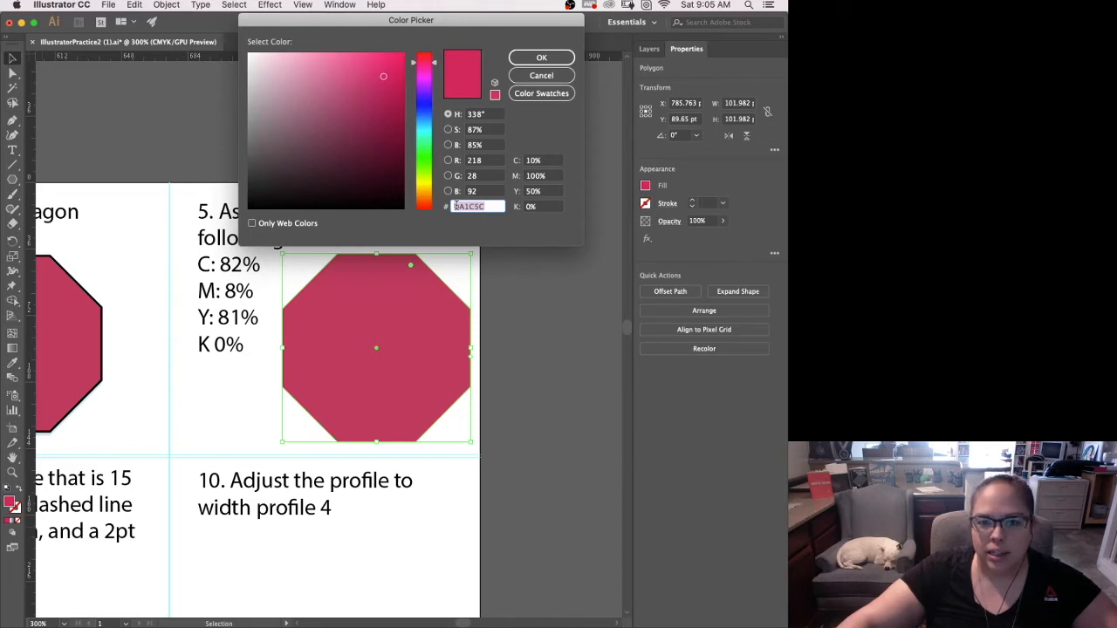
{"action": "mouse_move", "coordinate": [330, 103]}
{"action": "left_mouse_down"}
{"action": "mouse_move", "coordinate": [300, 88]}
{"action": "mouse_move", "coordinate": [292, 125]}
{"action": "mouse_move", "coordinate": [329, 140]}
{"action": "mouse_move", "coordinate": [374, 187]}
{"action": "left_mouse_up"}
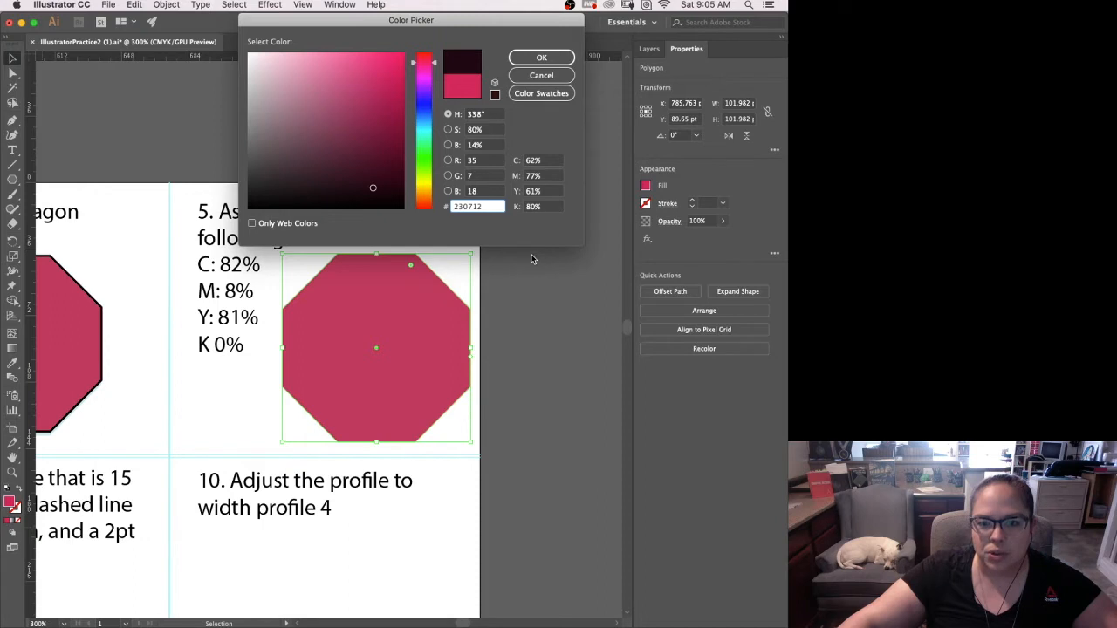
{"action": "mouse_move", "coordinate": [390, 162]}
{"action": "left_mouse_down"}
{"action": "mouse_move", "coordinate": [394, 58]}
{"action": "mouse_move", "coordinate": [394, 77]}
{"action": "left_mouse_up"}
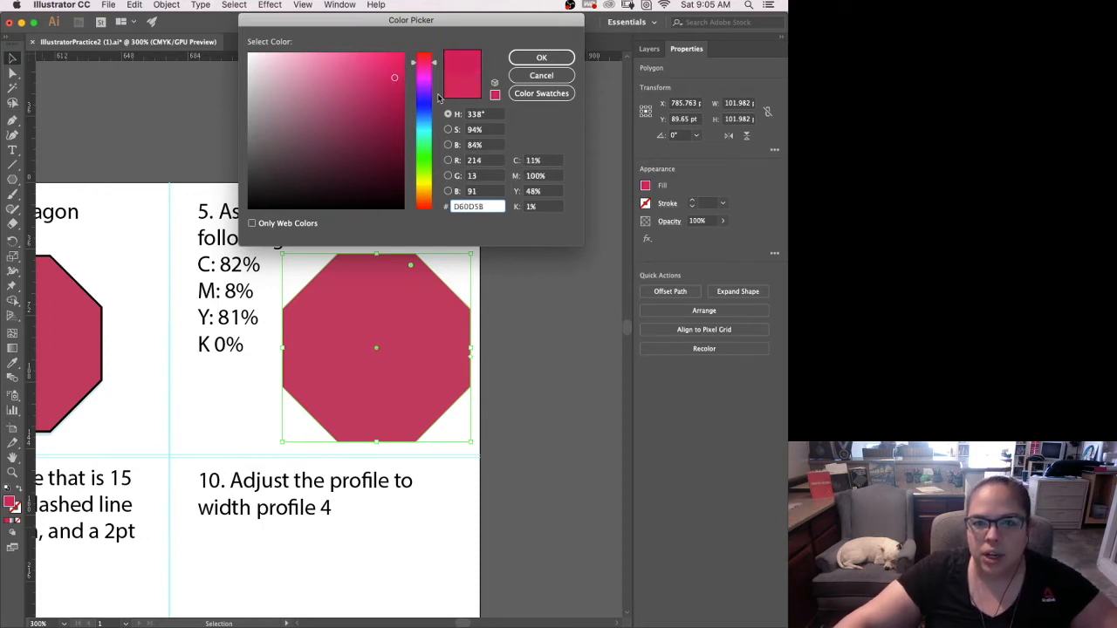
{"action": "left_click", "coordinate": [463, 92]}
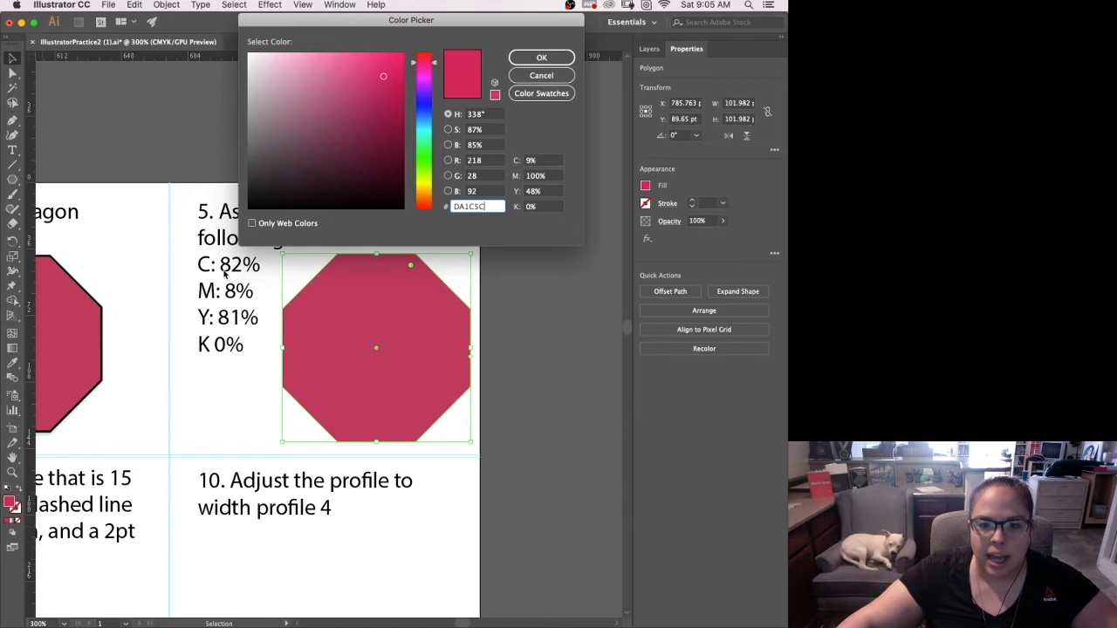
Step: Set the exercise 5 octagon's fill to C 82%, M 8%, Y 81%, K 0% in the Color Picker
{"action": "left_click", "coordinate": [541, 160]}
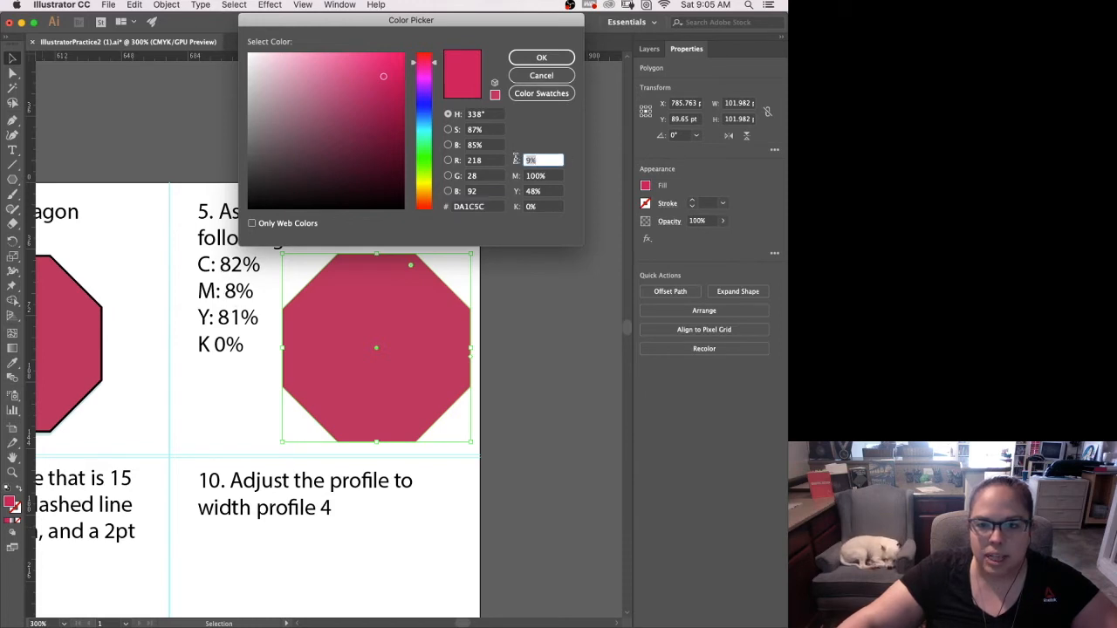
{"action": "type", "text": "82"}
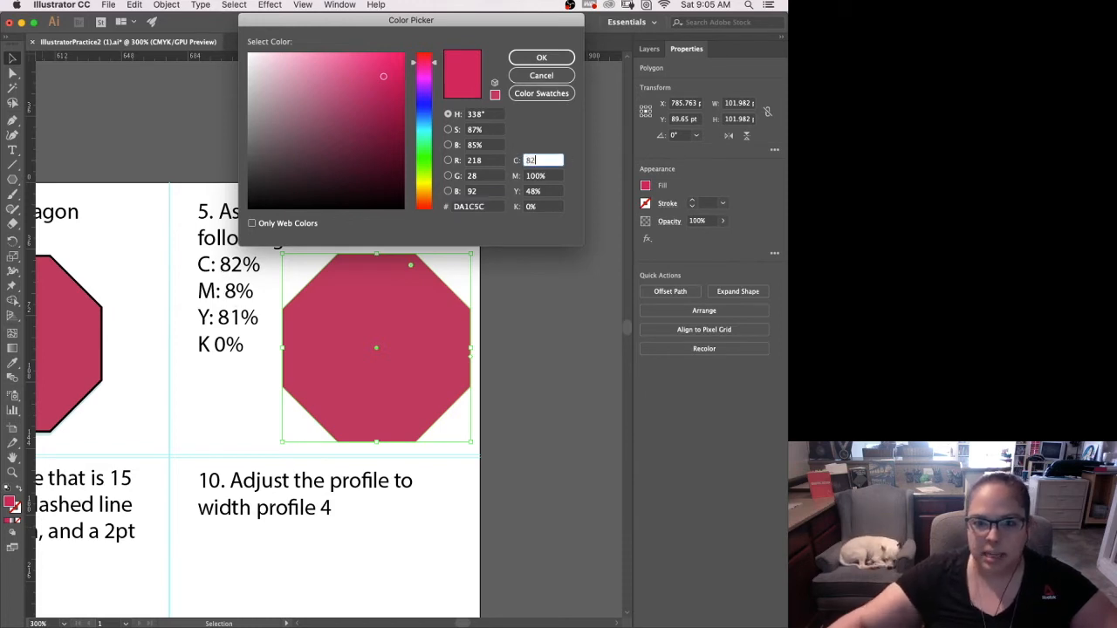
{"action": "left_click", "coordinate": [531, 175]}
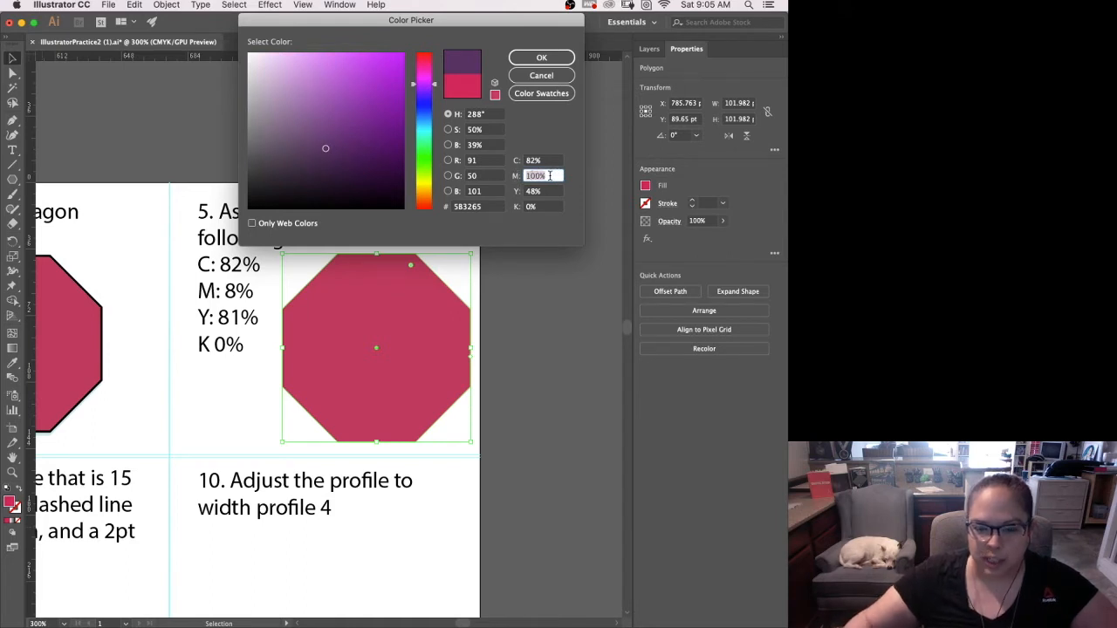
{"action": "type", "text": "8"}
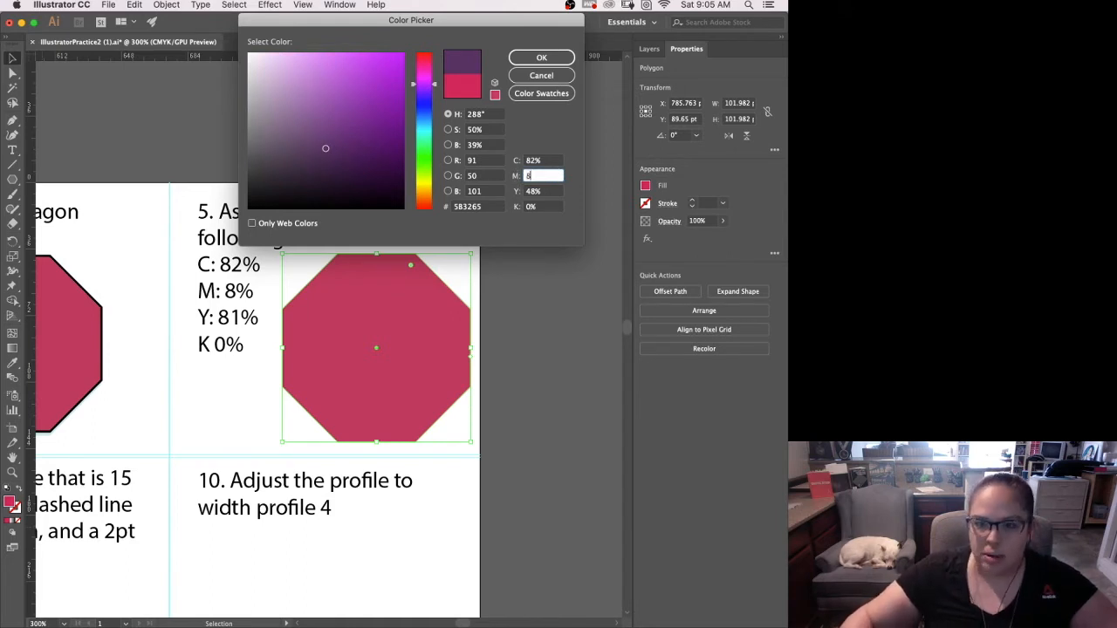
{"action": "left_click", "coordinate": [550, 191]}
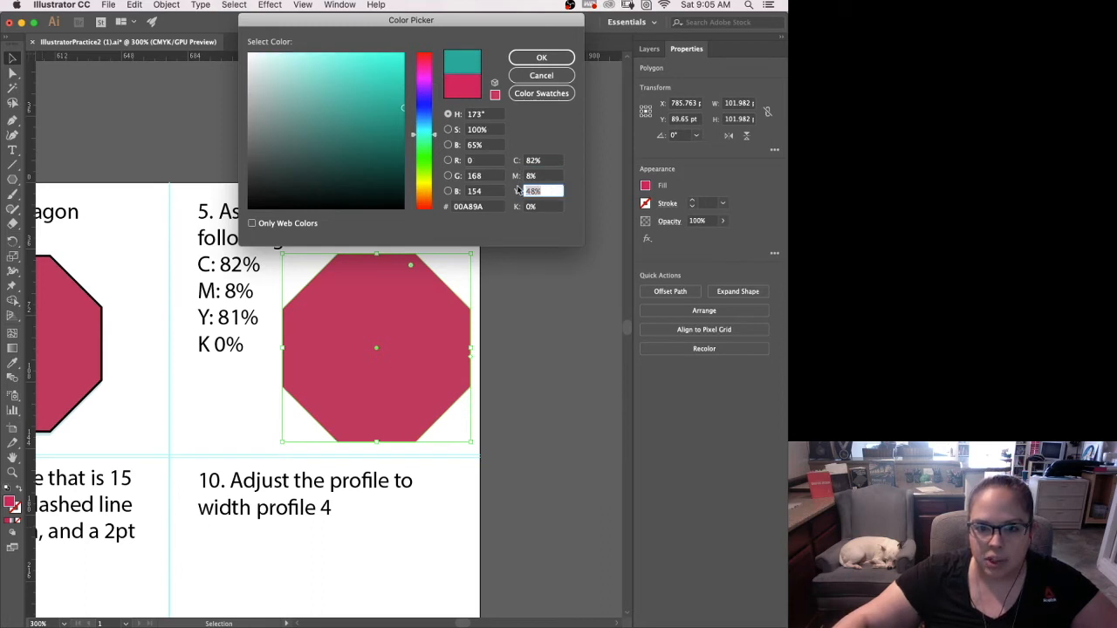
{"action": "type", "text": "81"}
{"action": "left_click", "coordinate": [547, 208]}
{"action": "left_click", "coordinate": [543, 57]}
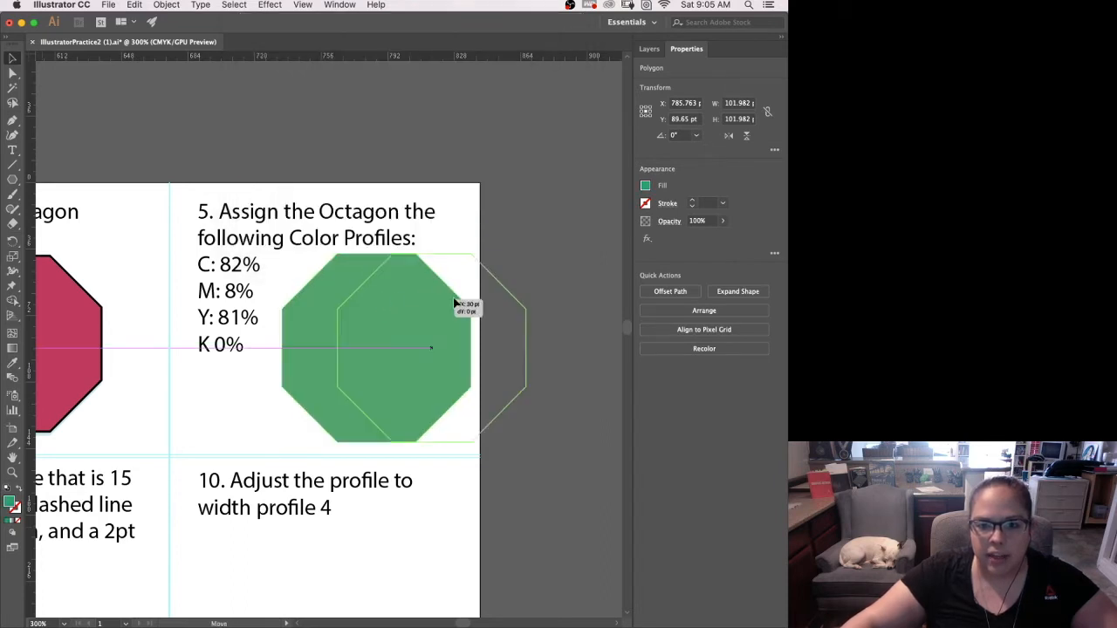
Step: Move the exercise 5 octagon sideways, undo both the move and the fill change, and reselect the octagon
{"action": "left_click_drag", "start_coordinate": [430, 298], "coordinate": [513, 307]}
{"action": "left_click_drag", "start_coordinate": [324, 326], "coordinate": [325, 321]}
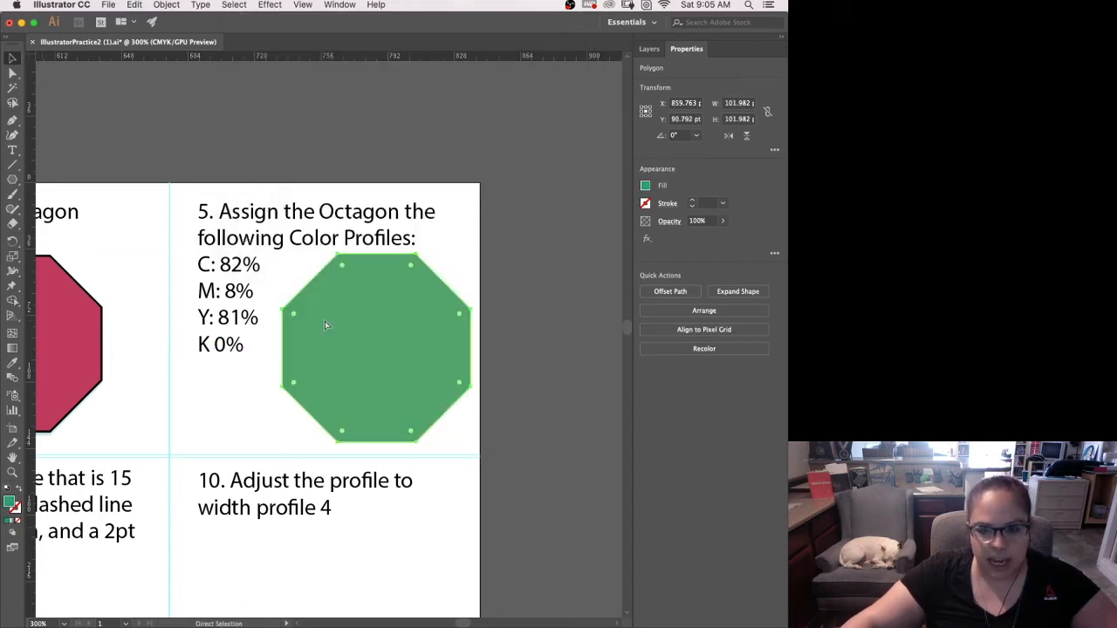
{"action": "key", "text": "super+z"}
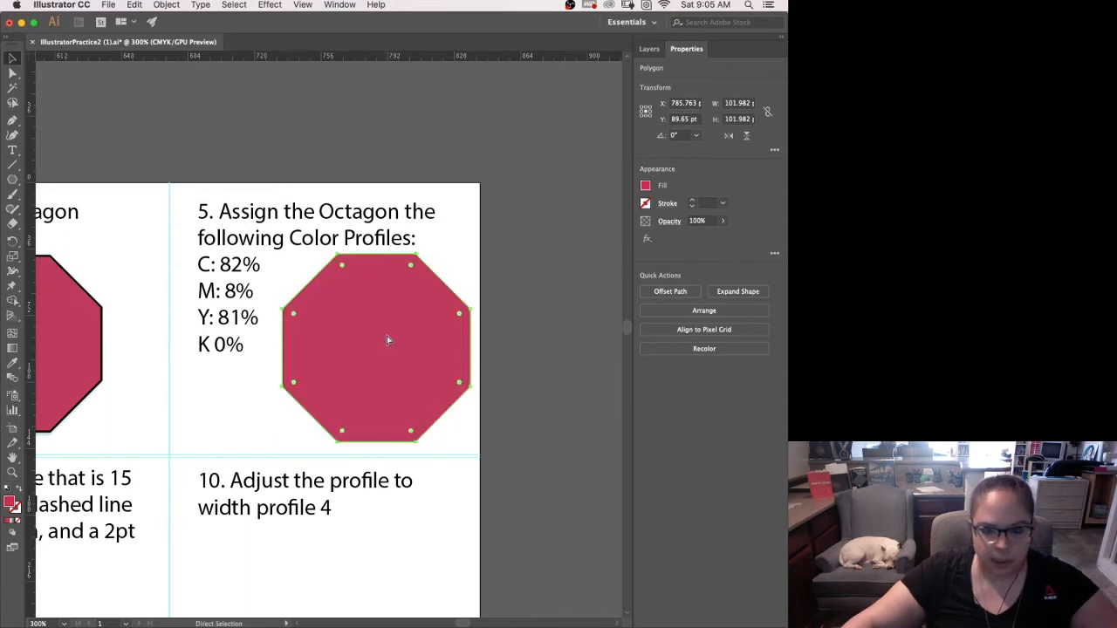
{"action": "left_click", "coordinate": [585, 302]}
{"action": "left_click", "coordinate": [404, 348]}
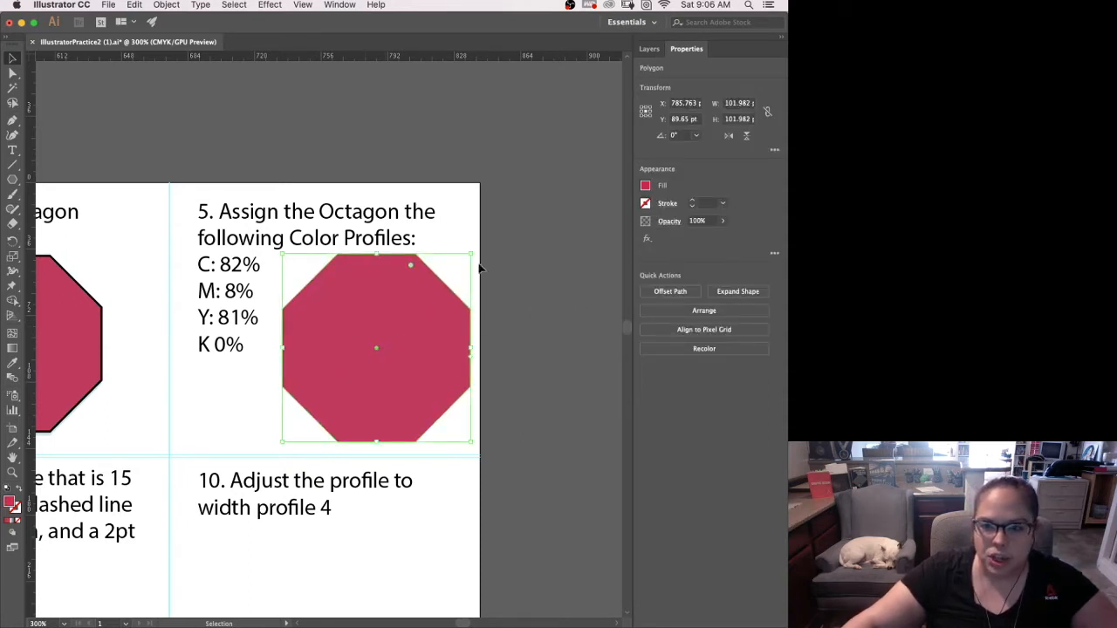
Step: Use the fill's colour mixer to give the selected octagon C 82%, M 8%, Y 81% and K 0%
{"action": "left_click", "coordinate": [646, 186]}
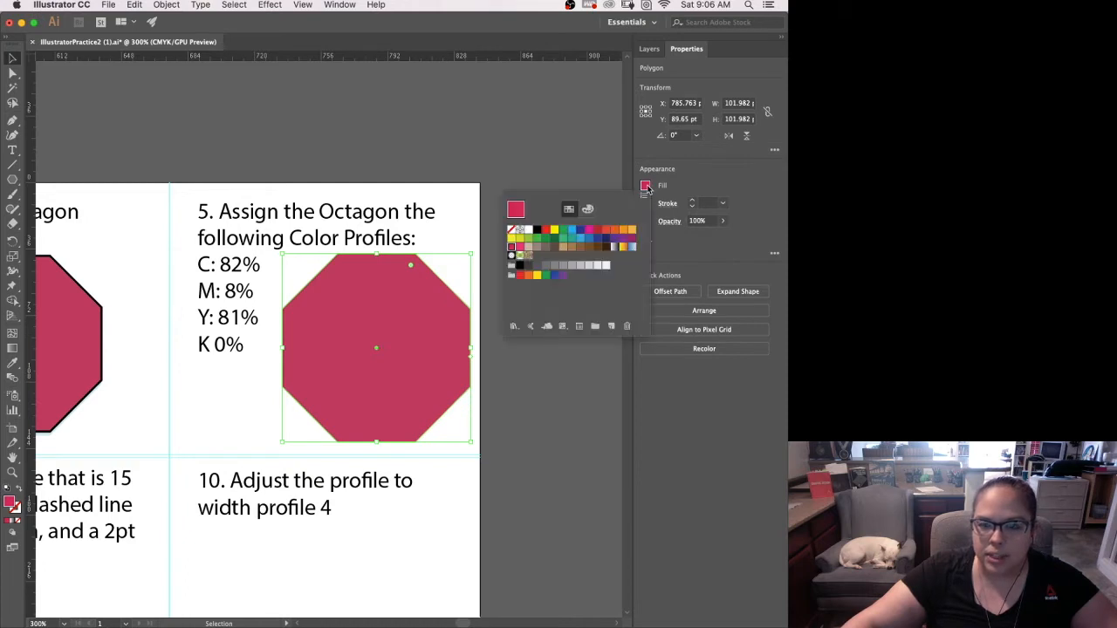
{"action": "left_click", "coordinate": [589, 210]}
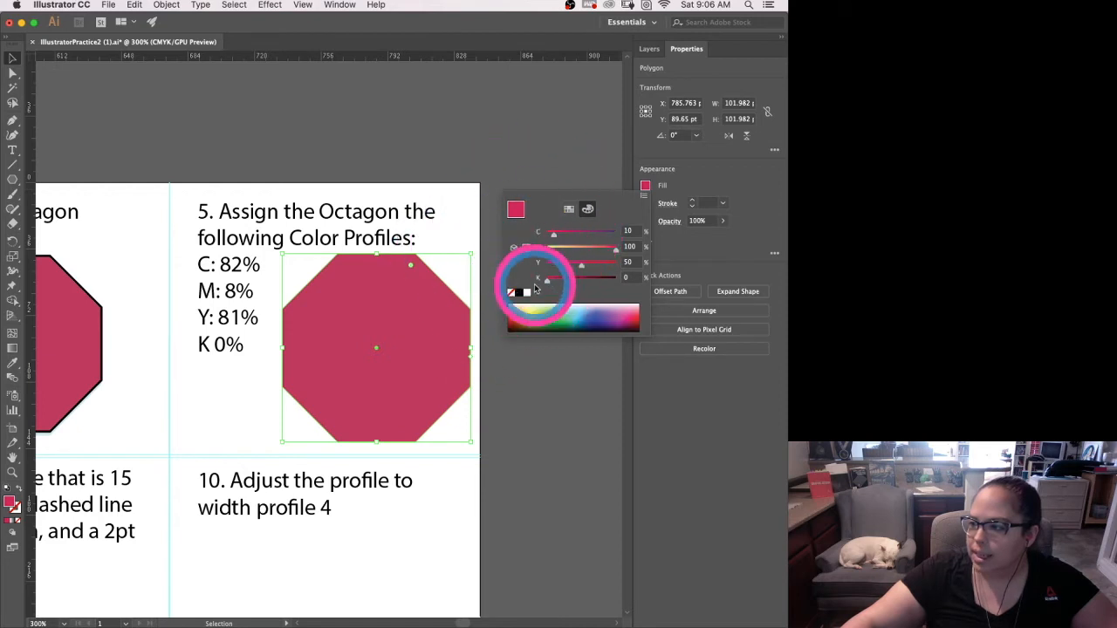
{"action": "left_click", "coordinate": [636, 232]}
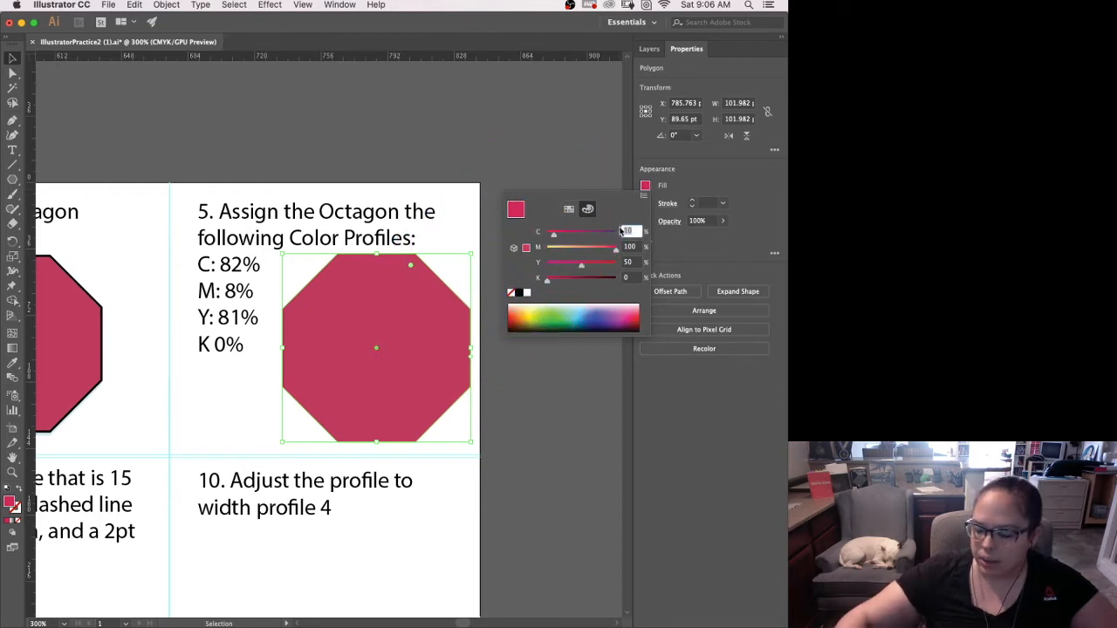
{"action": "type", "text": "82"}
{"action": "key", "text": "Tab"}
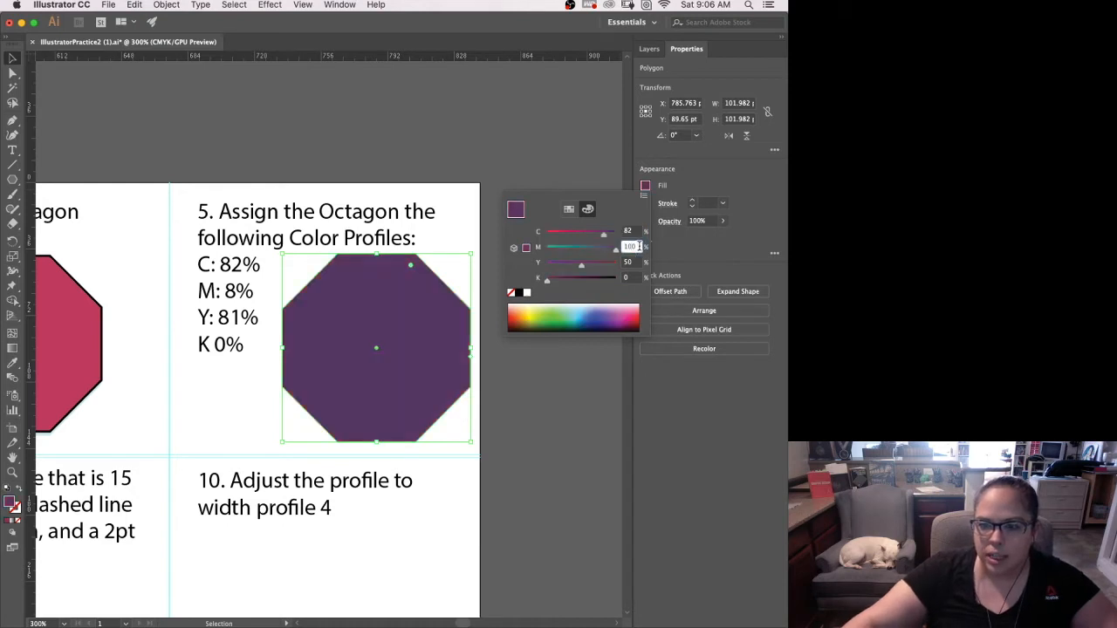
{"action": "type", "text": "8"}
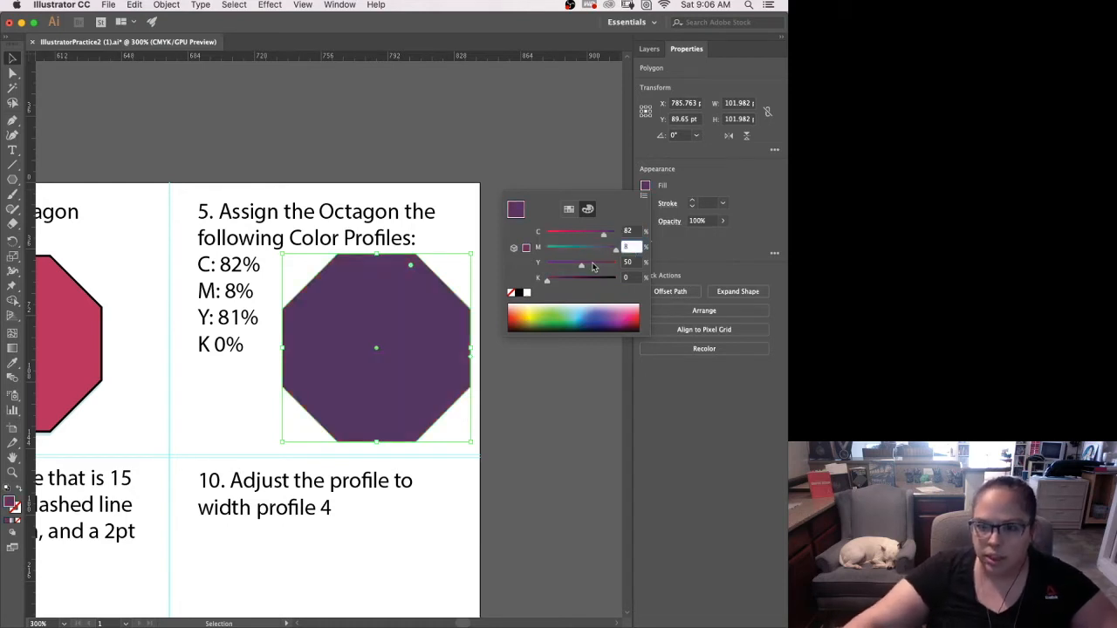
{"action": "left_click", "coordinate": [632, 261]}
{"action": "type", "text": "81"}
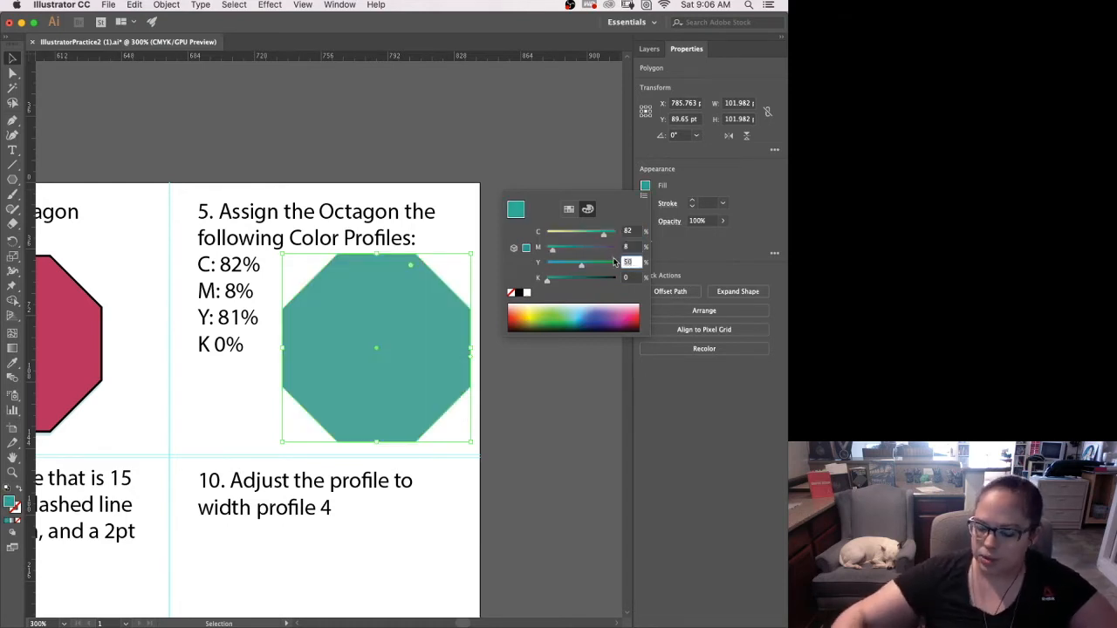
{"action": "left_click", "coordinate": [634, 280]}
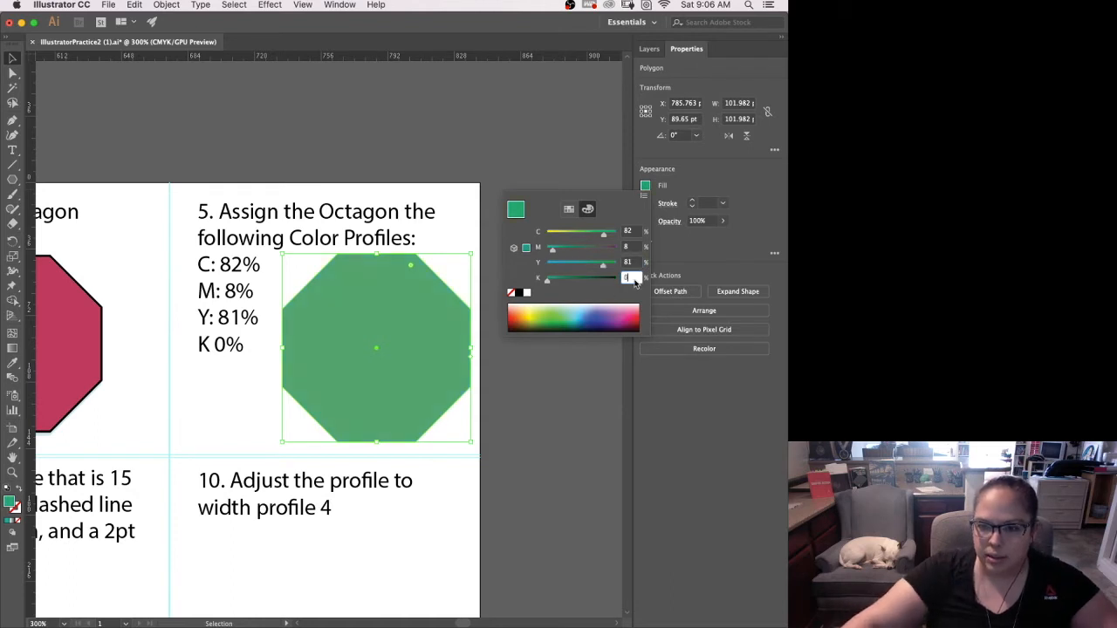
{"action": "left_click", "coordinate": [566, 424]}
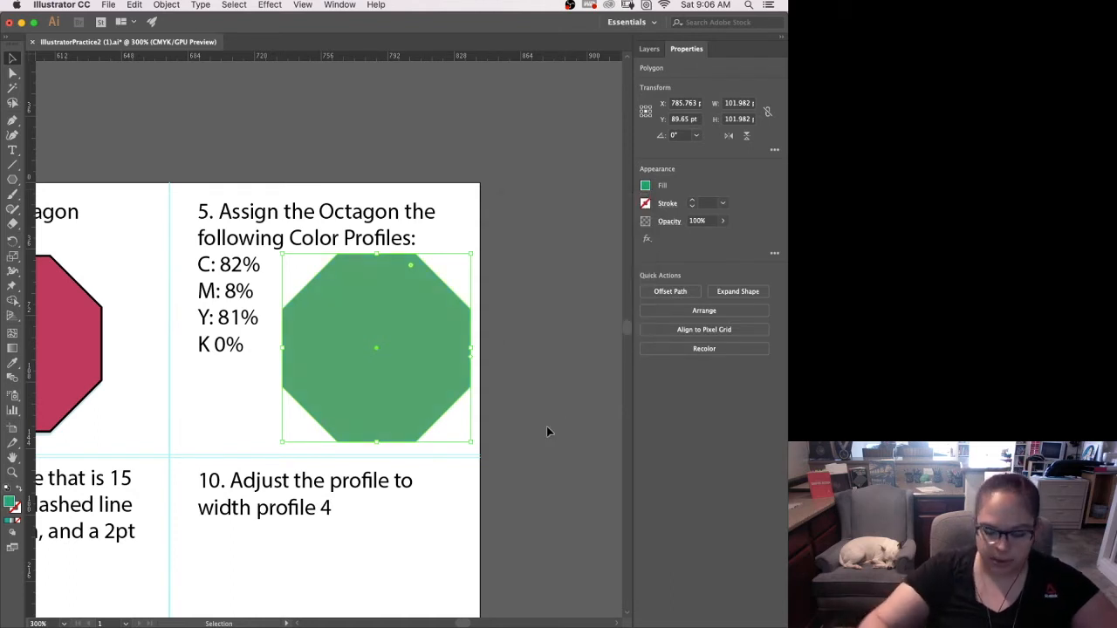
Step: Duplicate the green exercise 5 octagon and align the copy over the pale octagon in exercise 6
{"action": "key", "text": "super+minus"}
{"action": "key", "text": "super+minus"}
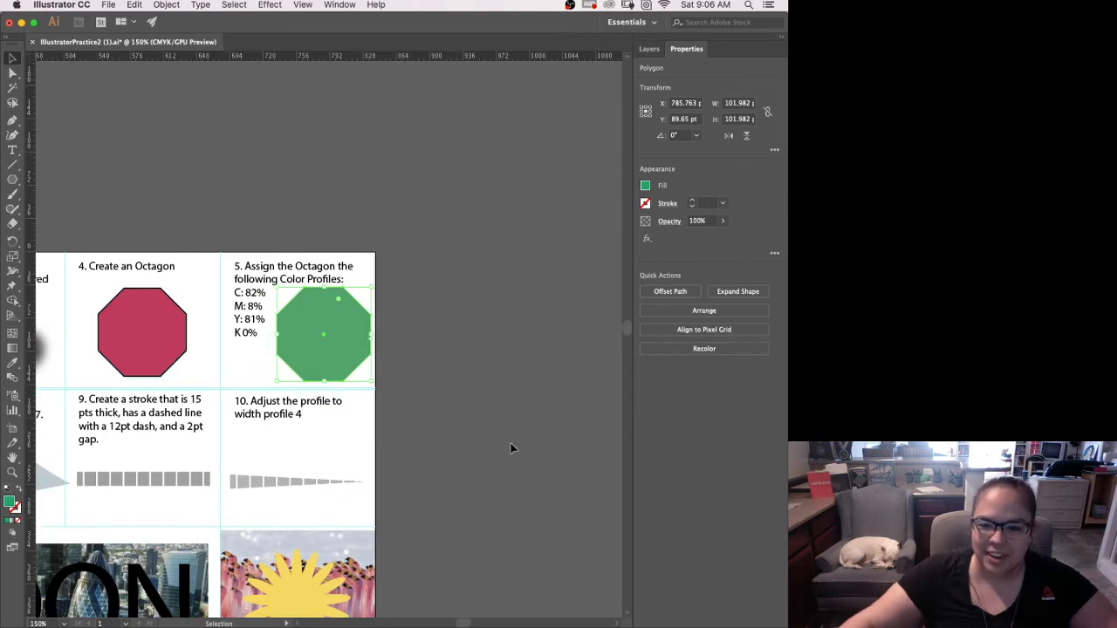
{"action": "scroll", "coordinate": [602, 439], "scroll_direction": "down", "scroll_amount": 4}
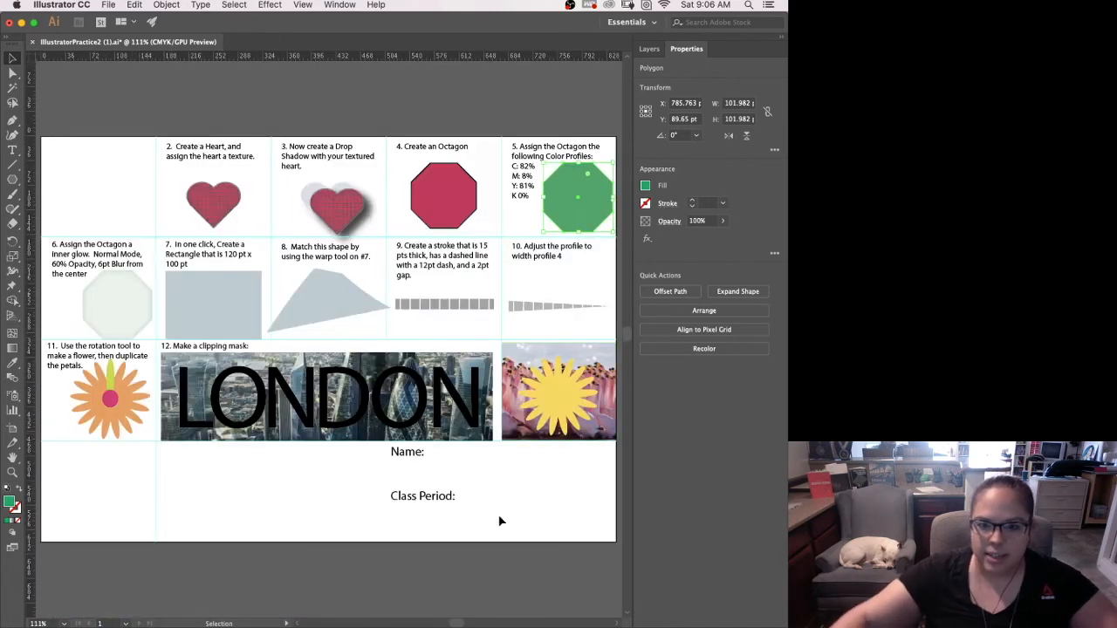
{"action": "left_click_drag", "start_coordinate": [576, 215], "coordinate": [162, 313]}
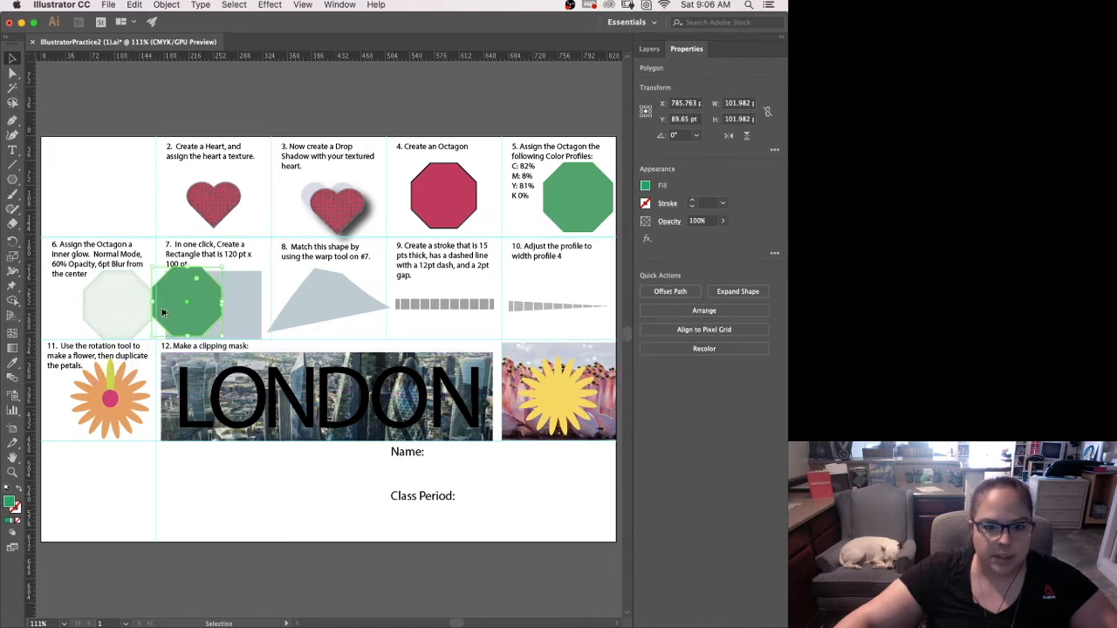
{"action": "key", "text": "a"}
{"action": "key", "text": "super+equal"}
{"action": "key", "text": "super+equal"}
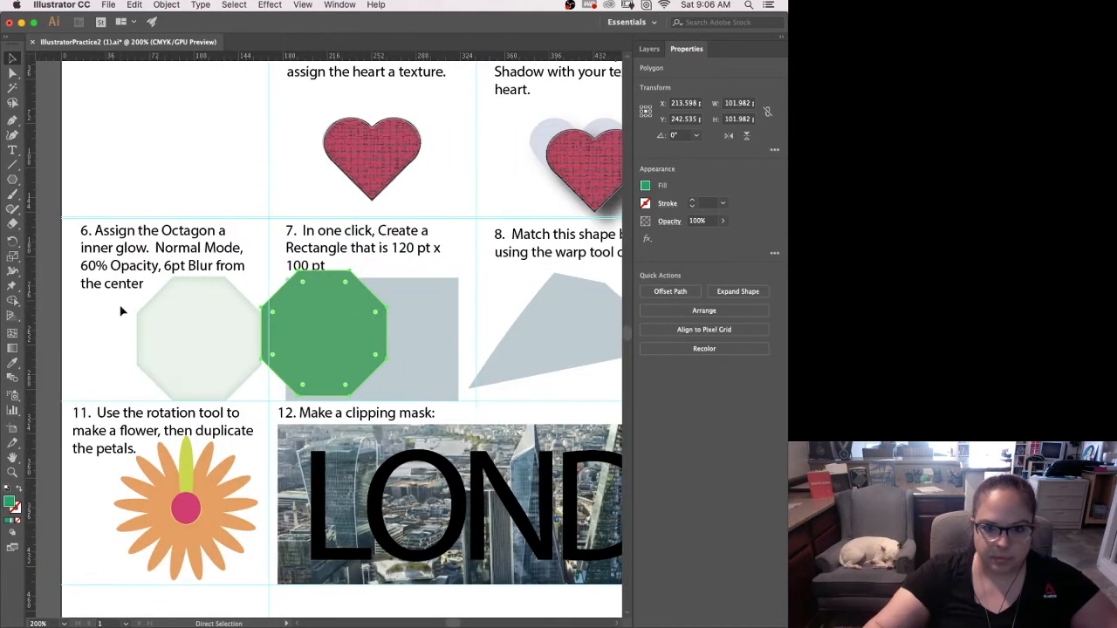
{"action": "key", "text": "v"}
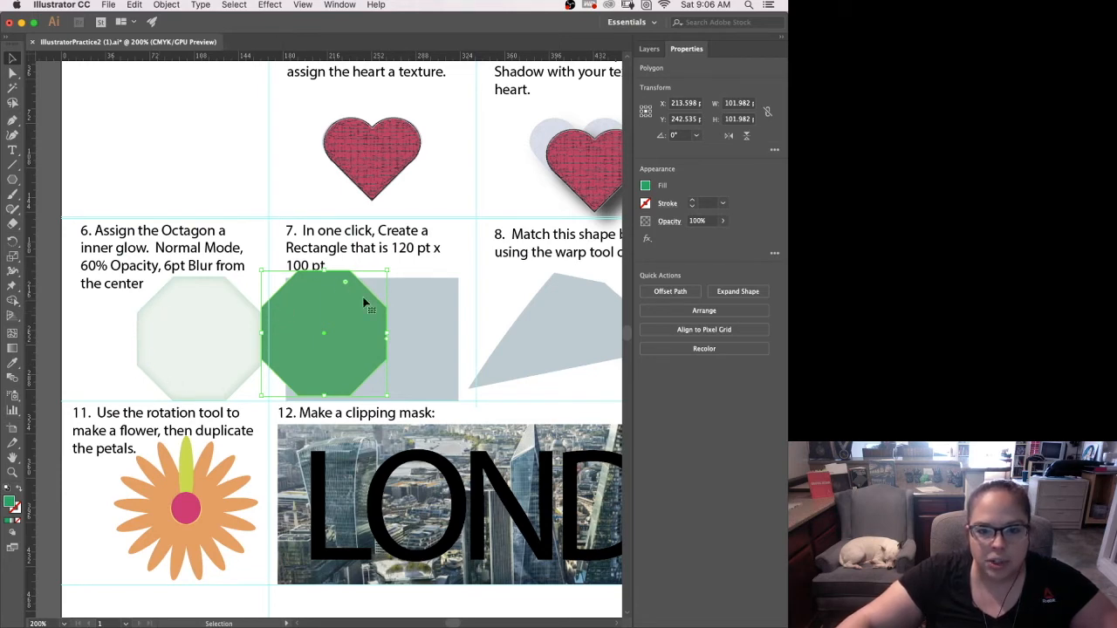
{"action": "left_click_drag", "start_coordinate": [303, 363], "coordinate": [180, 369]}
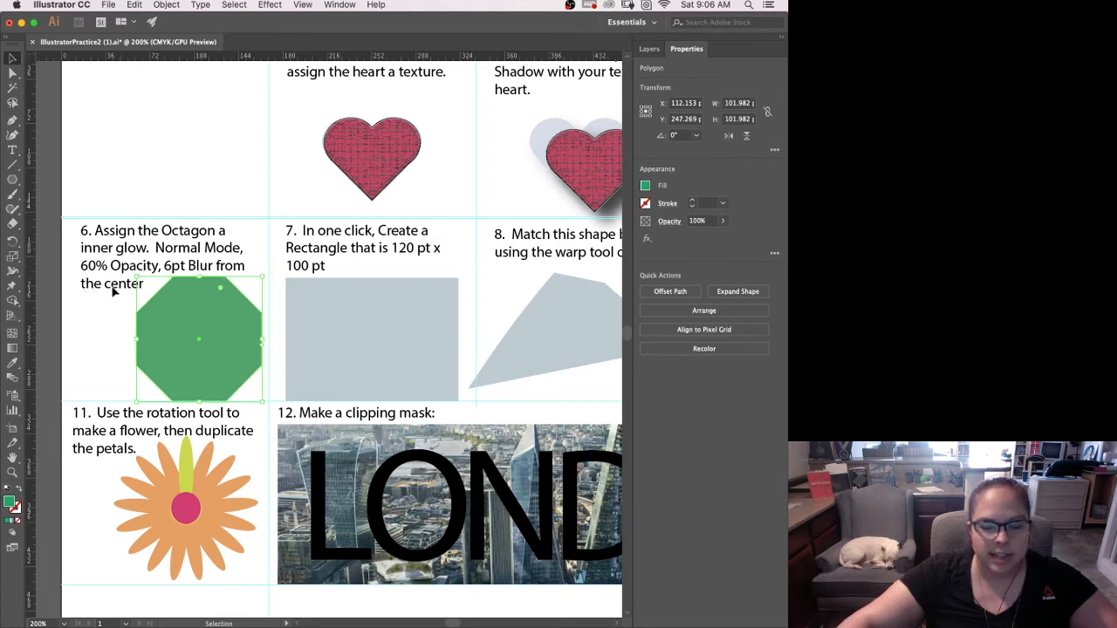
Step: Start an Inner Glow effect on the green octagon in exercise 6 and set its blend mode to Normal
{"action": "key", "text": "a"}
{"action": "key", "text": "super+equal"}
{"action": "key", "text": "super+equal"}
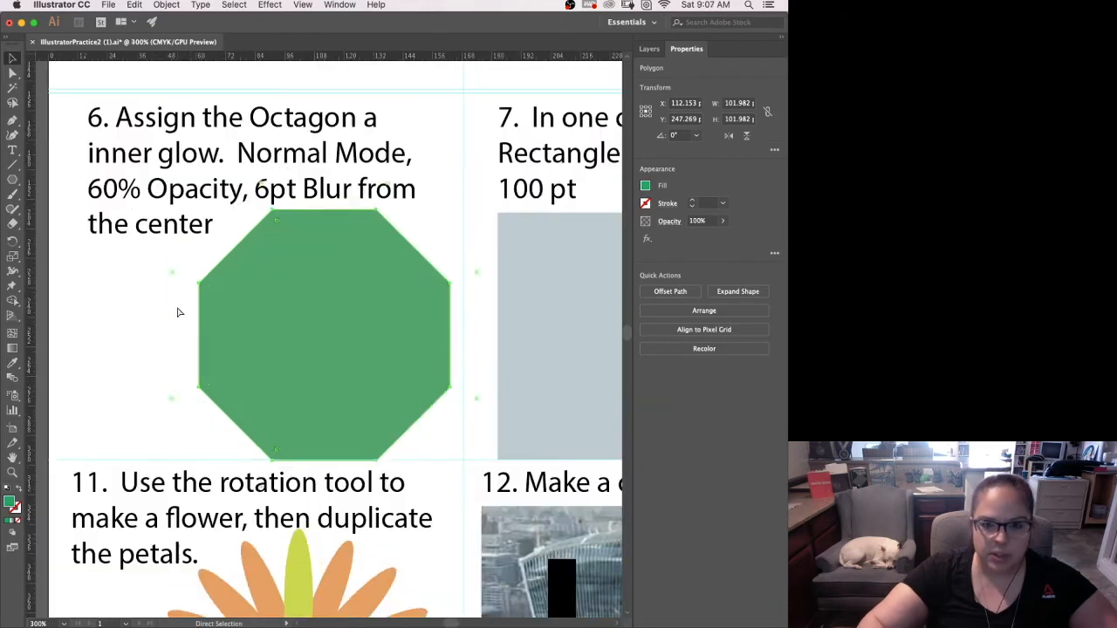
{"action": "key", "text": "v"}
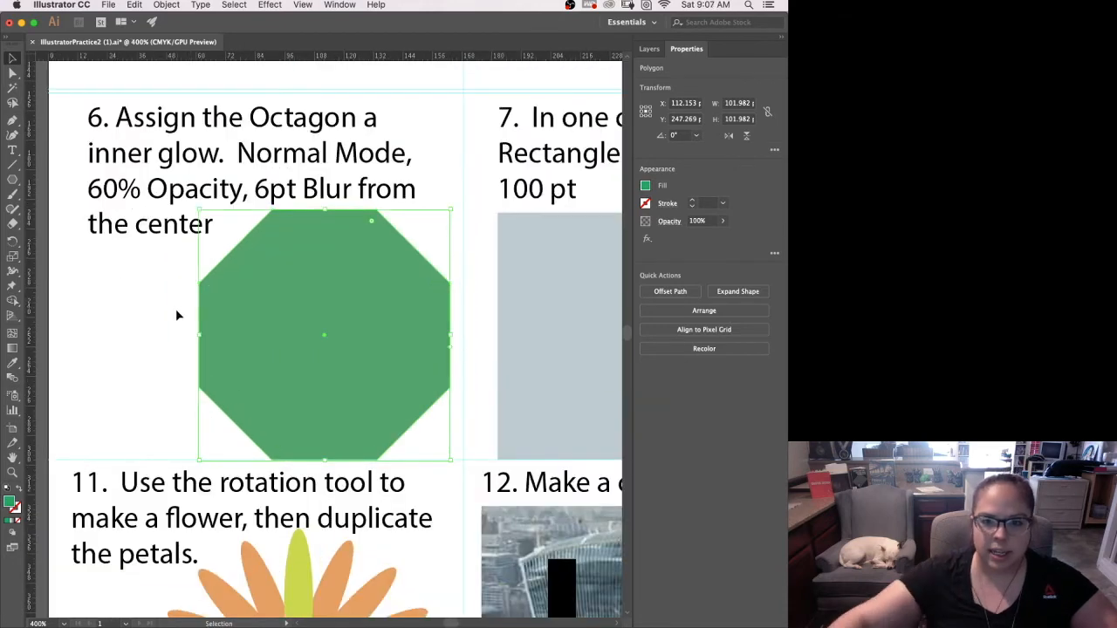
{"action": "left_click", "coordinate": [276, 5]}
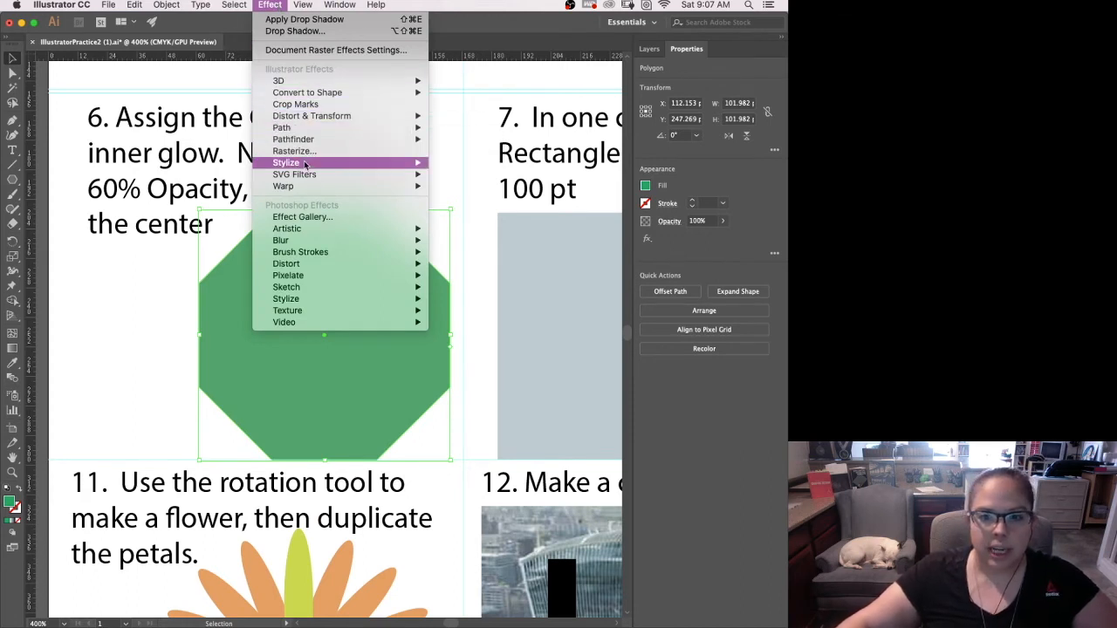
{"action": "mouse_move", "coordinate": [305, 166]}
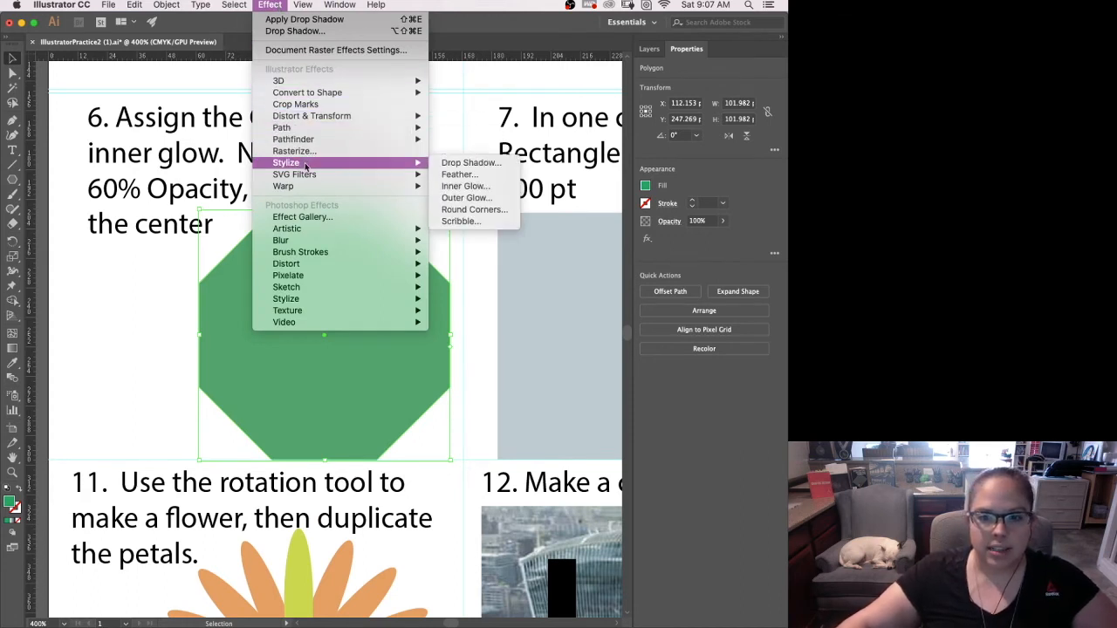
{"action": "left_click", "coordinate": [504, 187]}
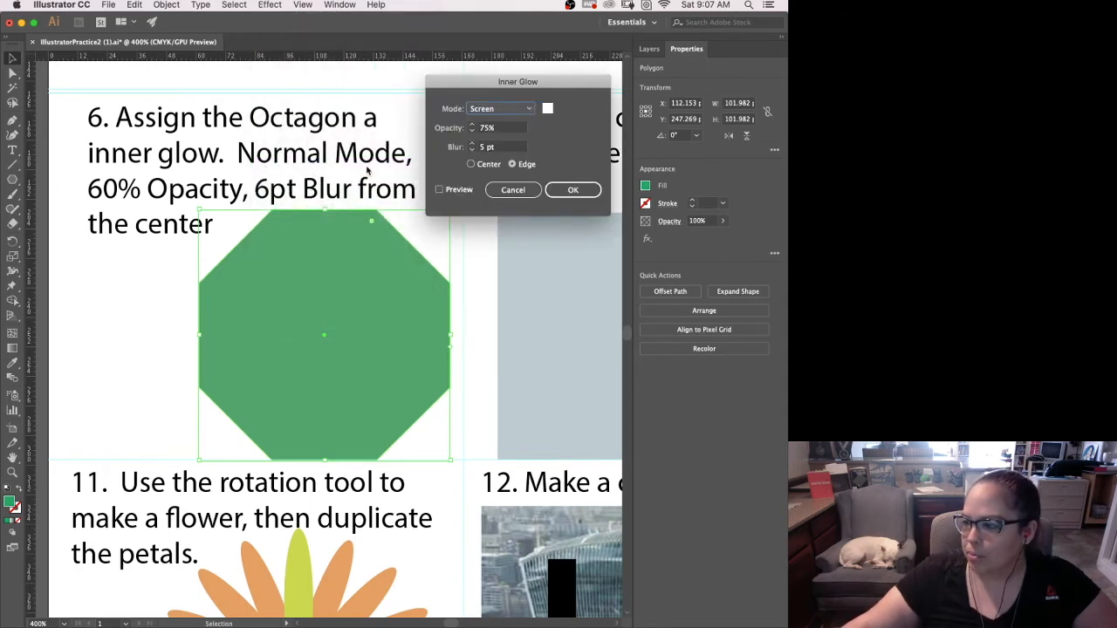
{"action": "left_click", "coordinate": [530, 110]}
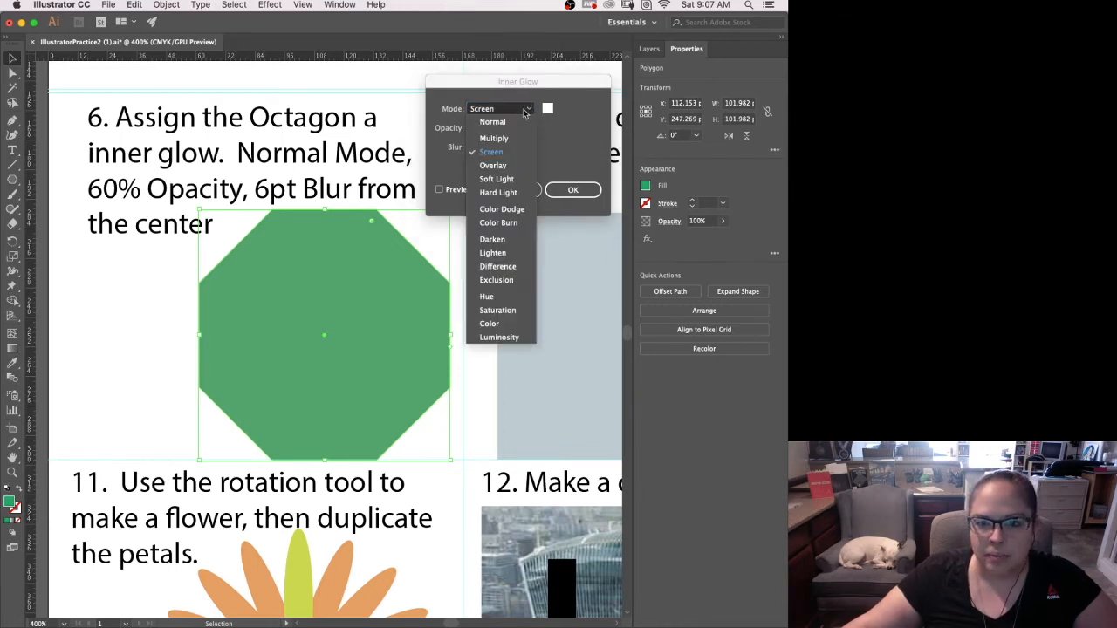
{"action": "left_click", "coordinate": [494, 123]}
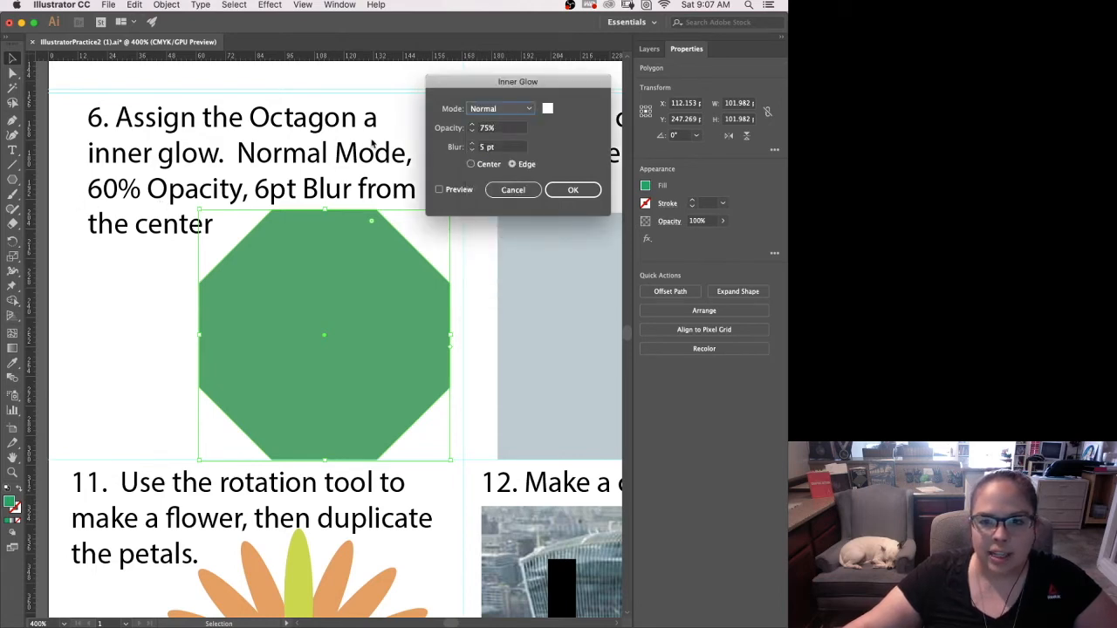
Step: Give the inner glow 60% opacity and a 6 pt blur from the center, and apply it with the preview enabled
{"action": "left_click", "coordinate": [503, 128]}
{"action": "type", "text": "60"}
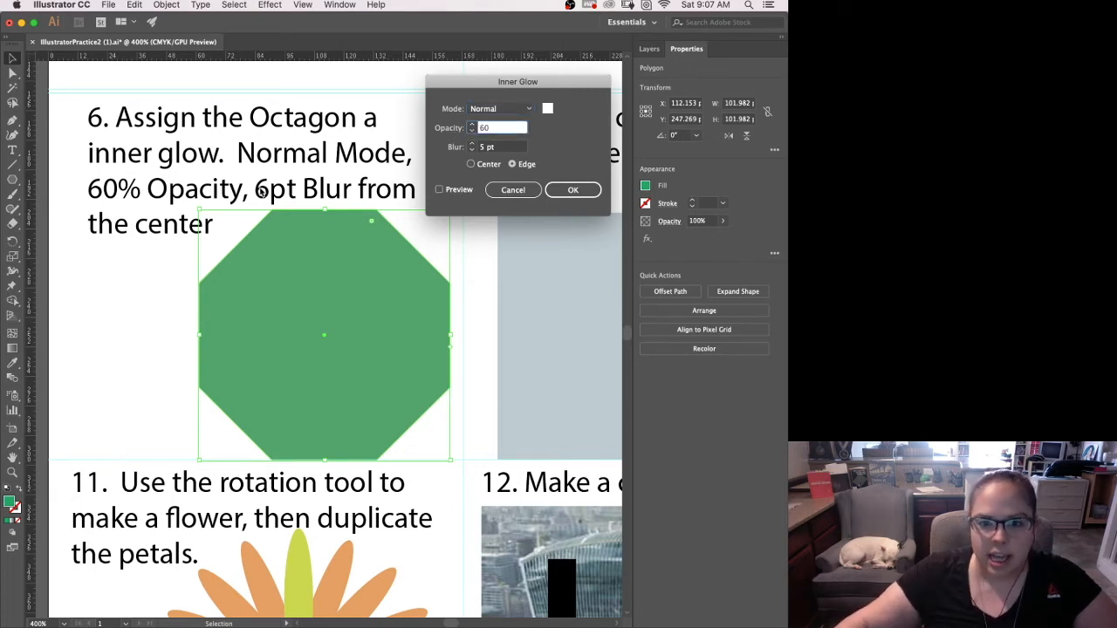
{"action": "left_click", "coordinate": [472, 145]}
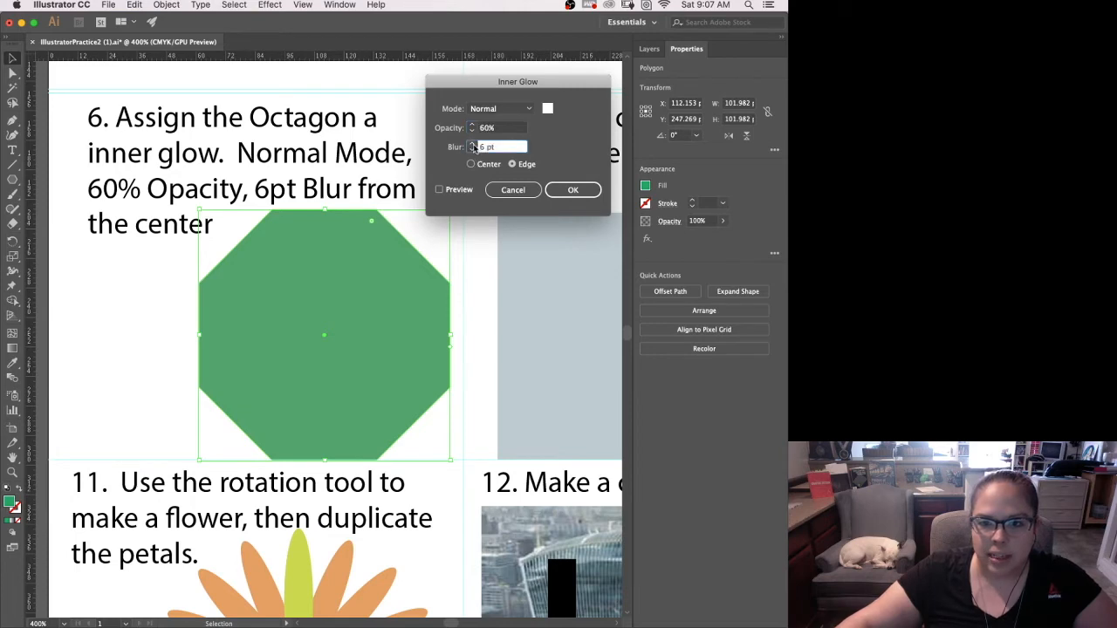
{"action": "left_click", "coordinate": [439, 191]}
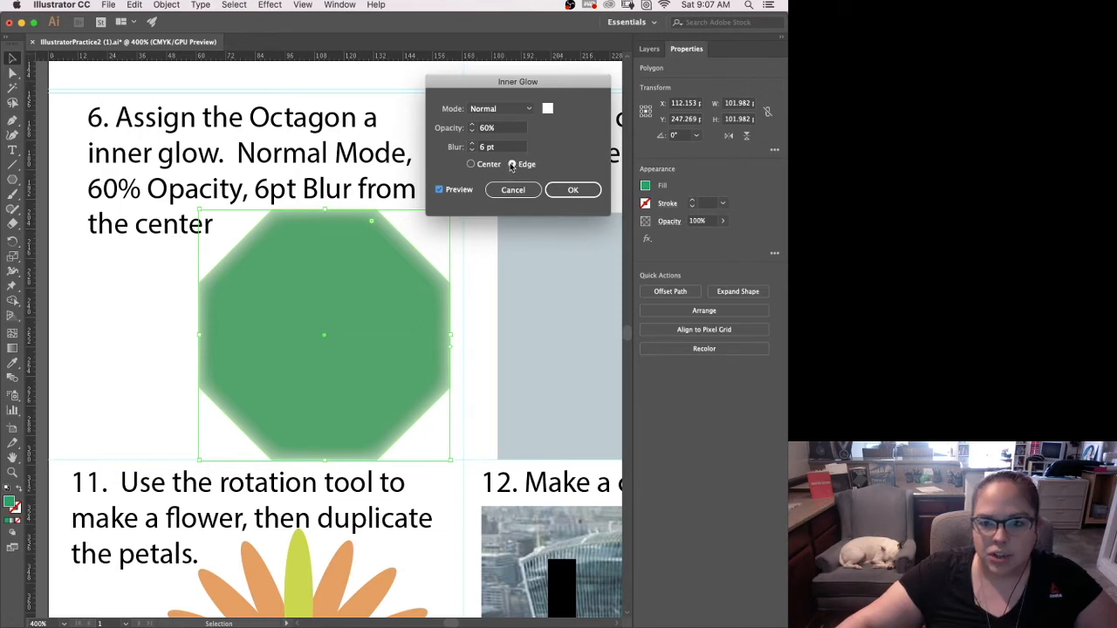
{"action": "left_click", "coordinate": [471, 165]}
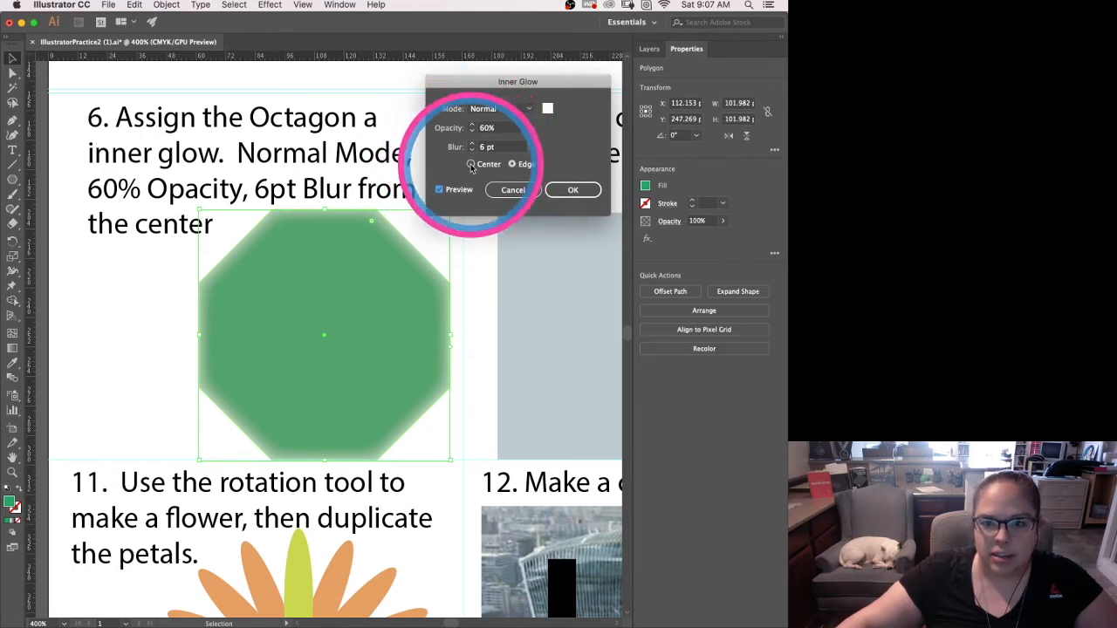
{"action": "left_click", "coordinate": [574, 192]}
Step: Move the glowing octagon aside to compare it with the sample underneath, undo the move, and deselect it
{"action": "left_click_drag", "start_coordinate": [361, 337], "coordinate": [519, 314]}
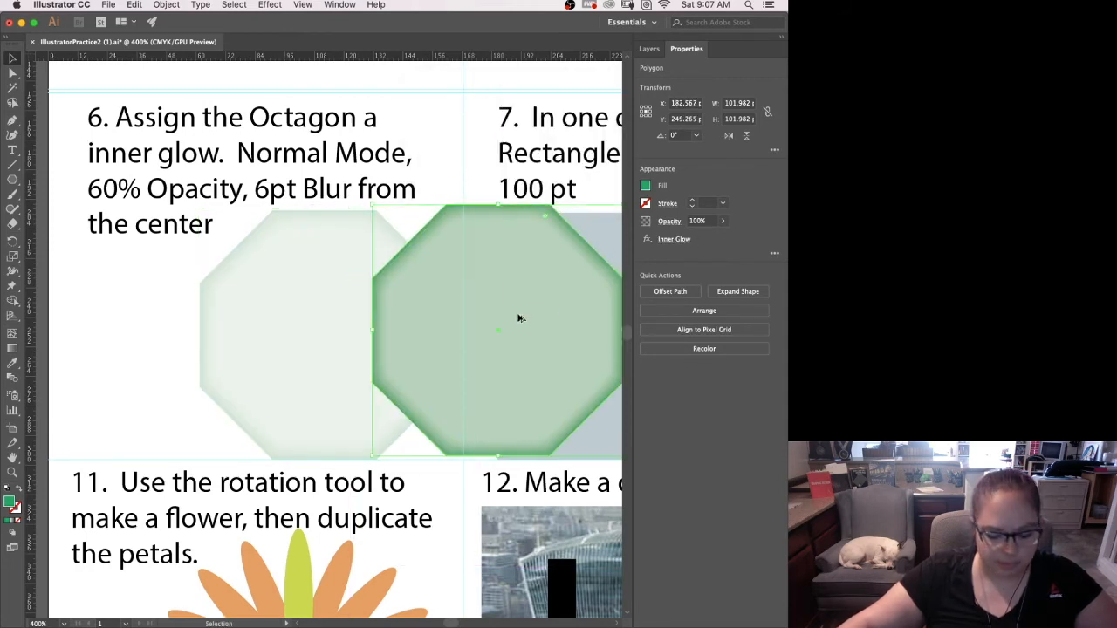
{"action": "key", "text": "super+z"}
{"action": "left_click", "coordinate": [518, 319]}
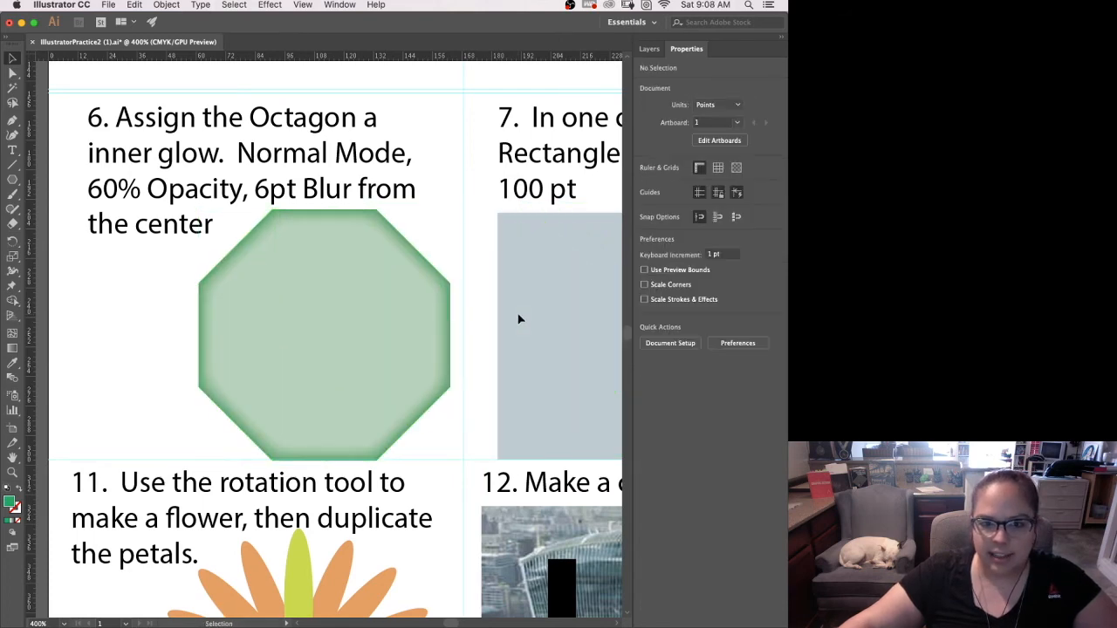
Step: Draw a rectangle of about 139 by 100 pt freehand over exercise 7's grey shape with the Rectangle tool, and undo it
{"action": "key", "text": "space"}
{"action": "left_click_drag", "start_coordinate": [530, 314], "coordinate": [211, 322]}
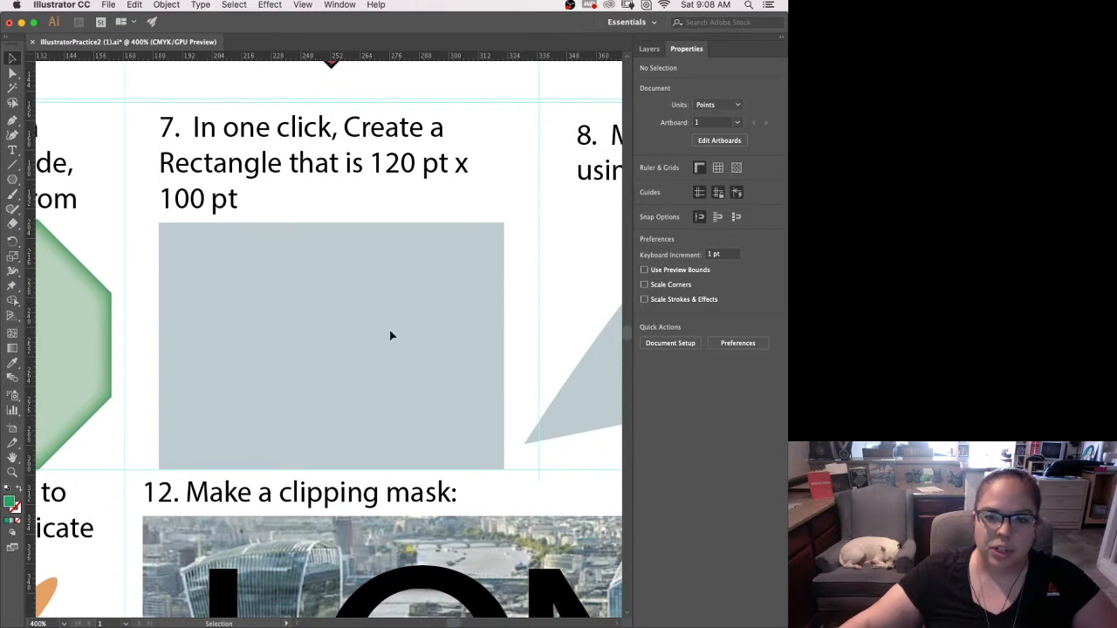
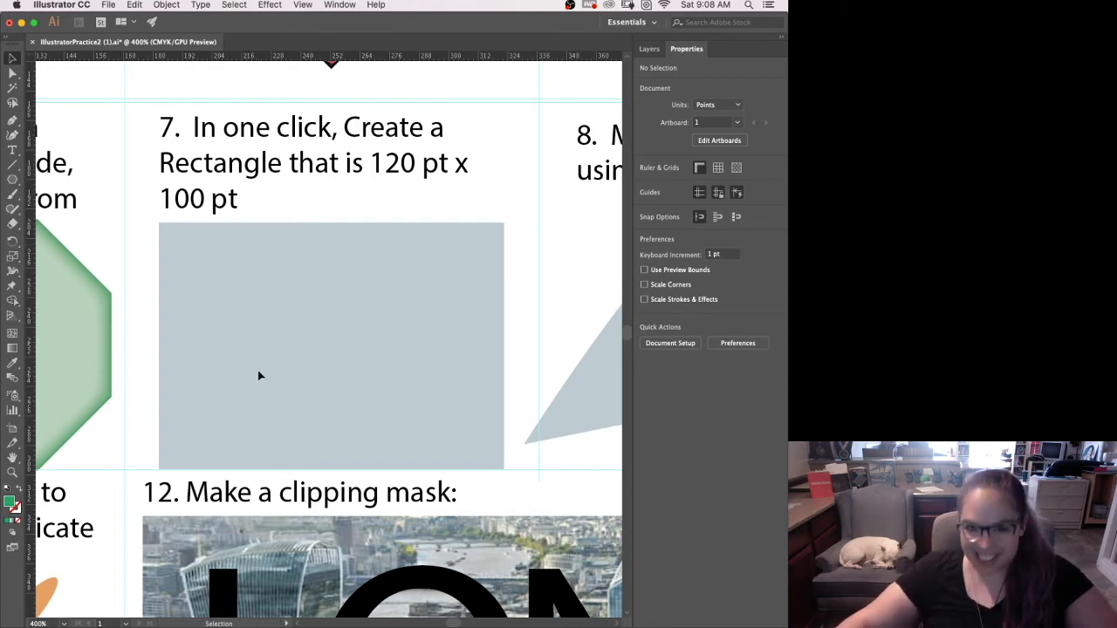
{"action": "left_click_drag", "start_coordinate": [12, 179], "coordinate": [79, 181]}
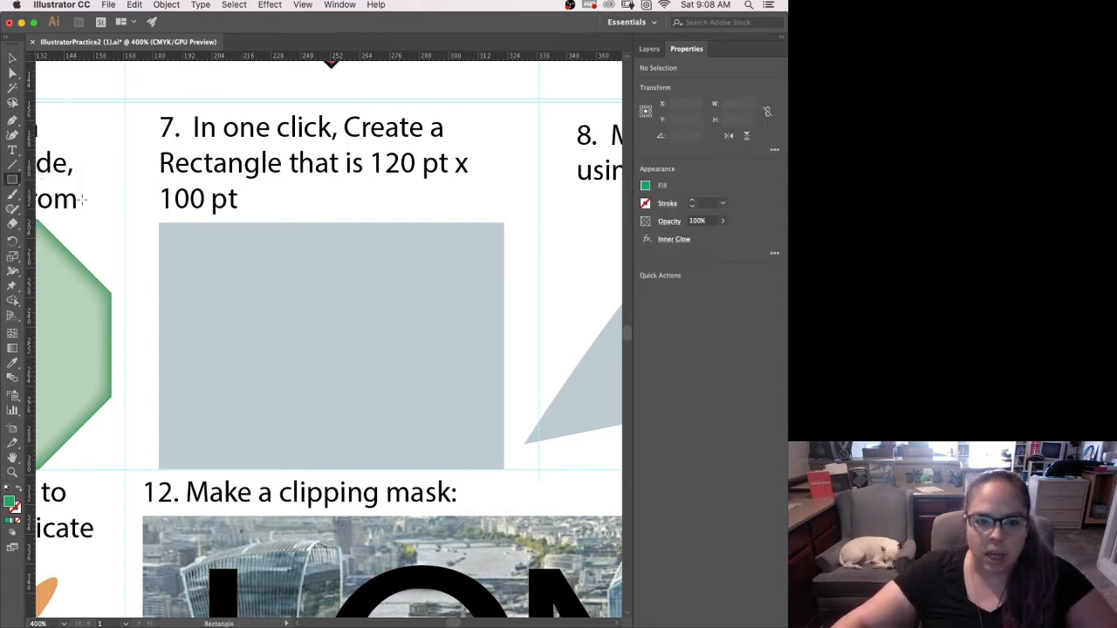
{"action": "left_click_drag", "start_coordinate": [160, 225], "coordinate": [503, 468]}
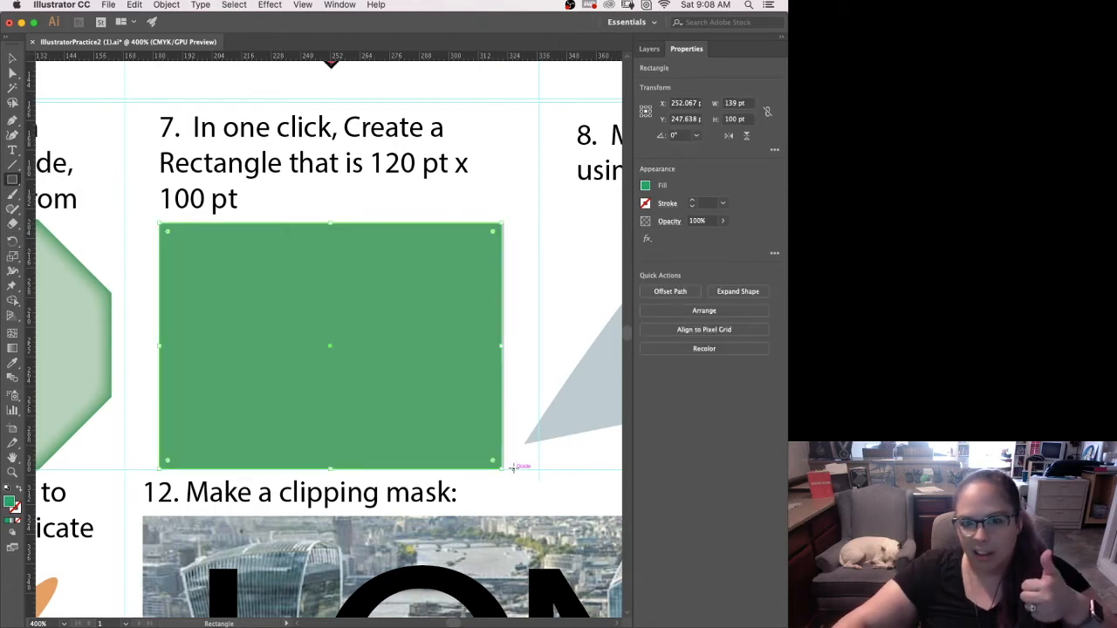
{"action": "key", "text": "super+z"}
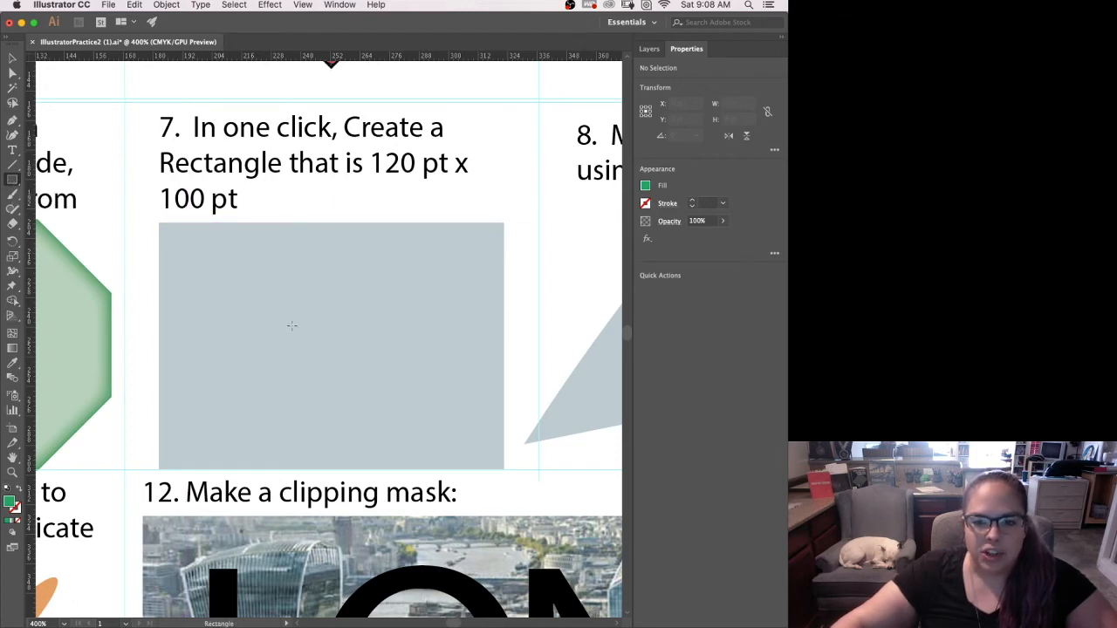
Step: Create a rectangle with exact dimensions of 120 pt wide by 100 pt high in exercise 7
{"action": "left_click", "coordinate": [245, 330]}
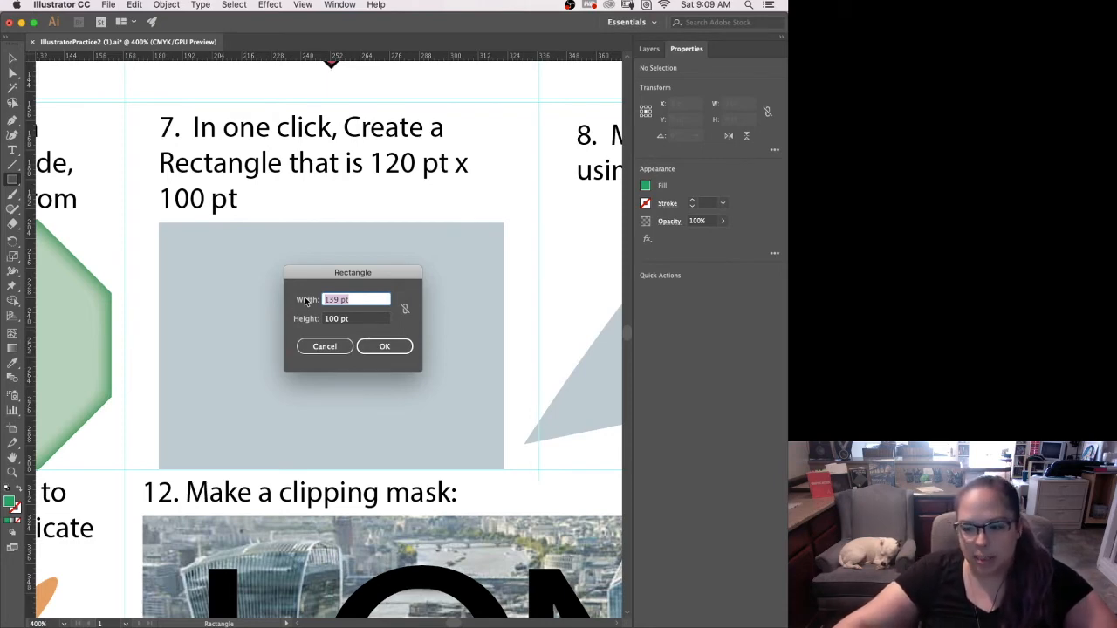
{"action": "type", "text": "1"}
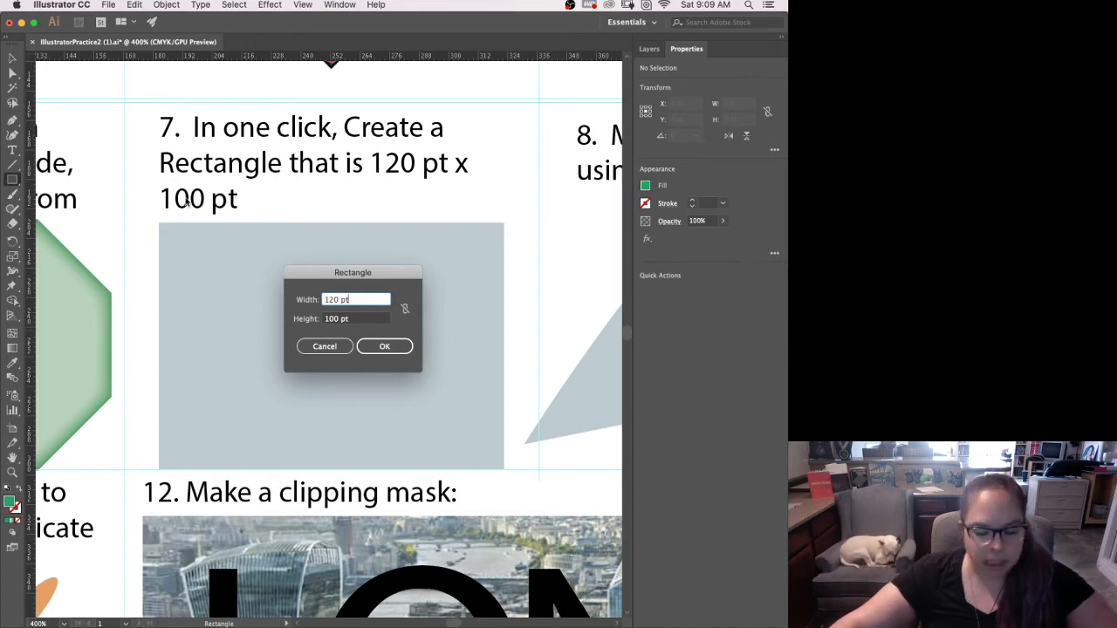
{"action": "left_click", "coordinate": [386, 347]}
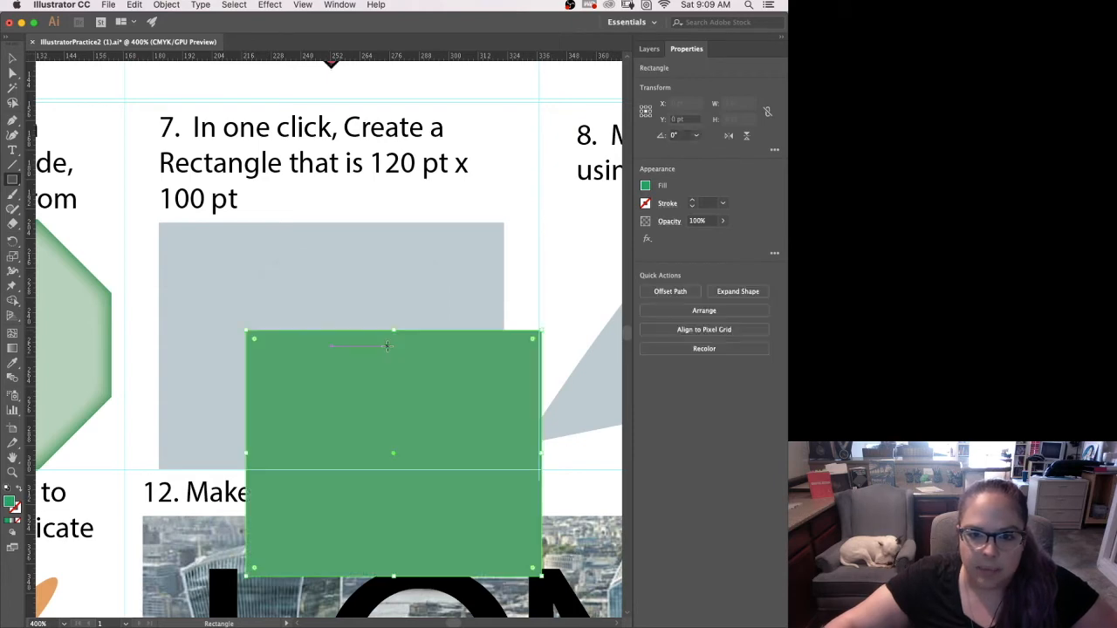
Step: Move the green rectangle onto exercise 7's grey shape, matching its upper-left corner, and deselect it
{"action": "left_click", "coordinate": [298, 250]}
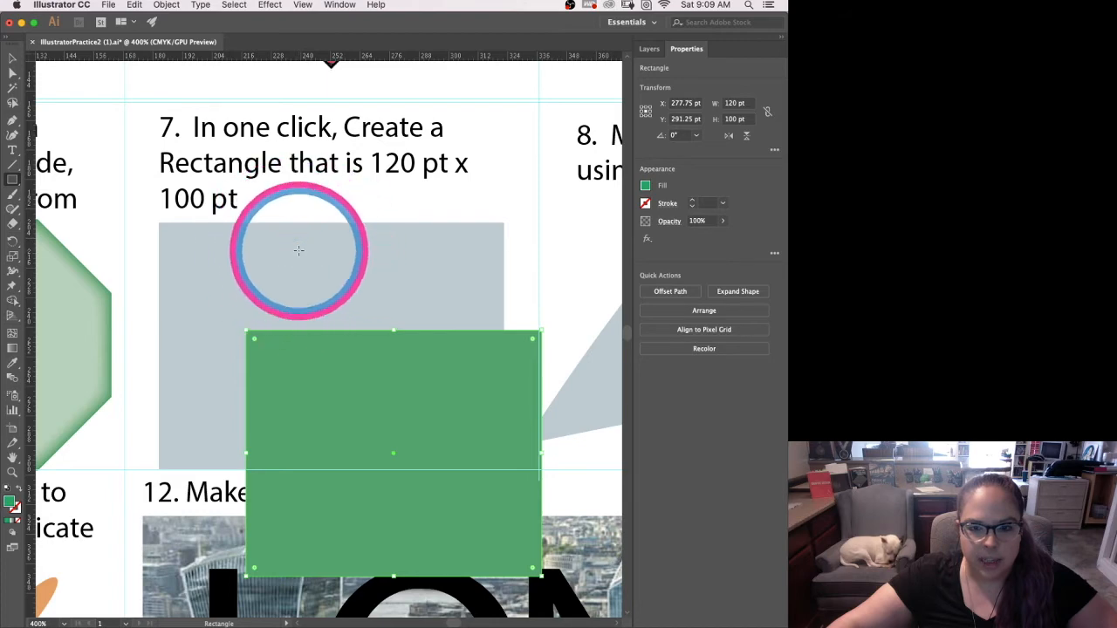
{"action": "key", "text": "v"}
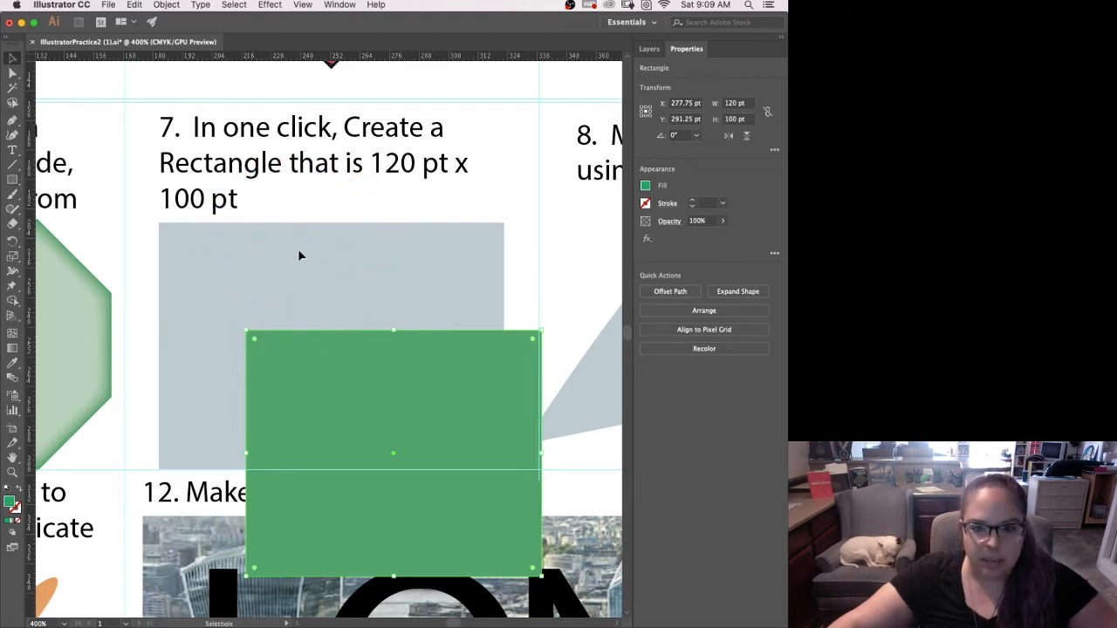
{"action": "left_click", "coordinate": [12, 58]}
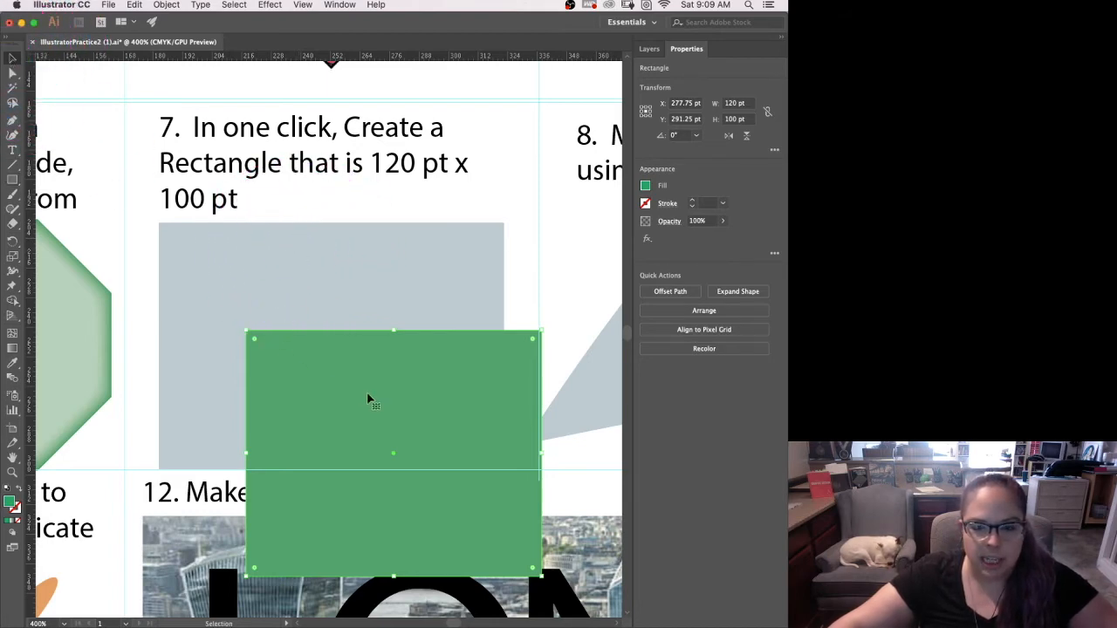
{"action": "left_click_drag", "start_coordinate": [407, 436], "coordinate": [321, 329]}
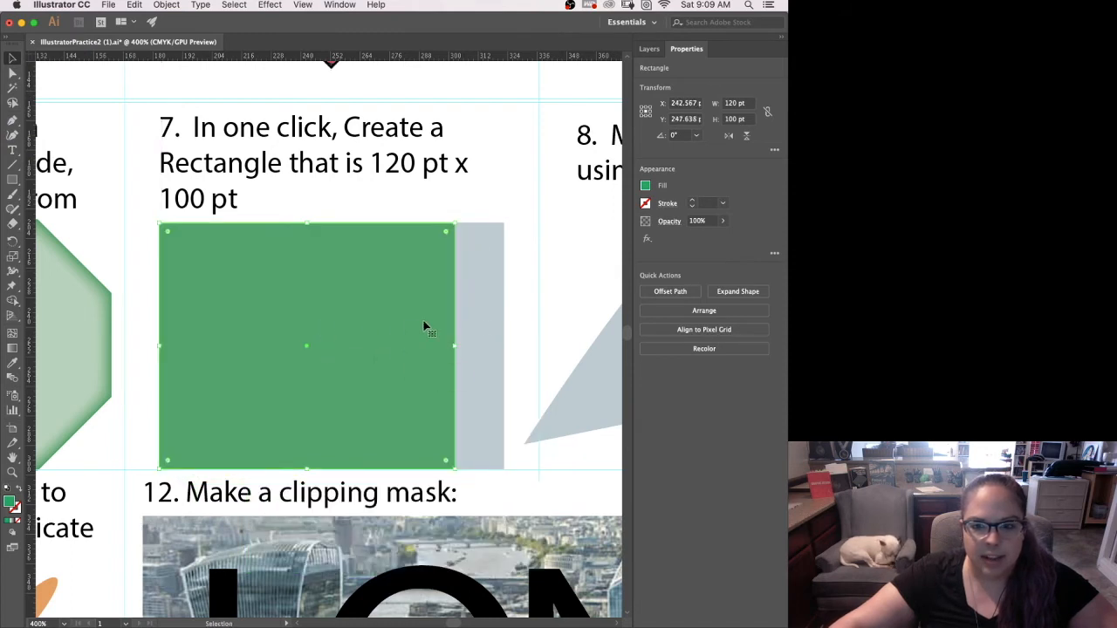
{"action": "left_click", "coordinate": [515, 316]}
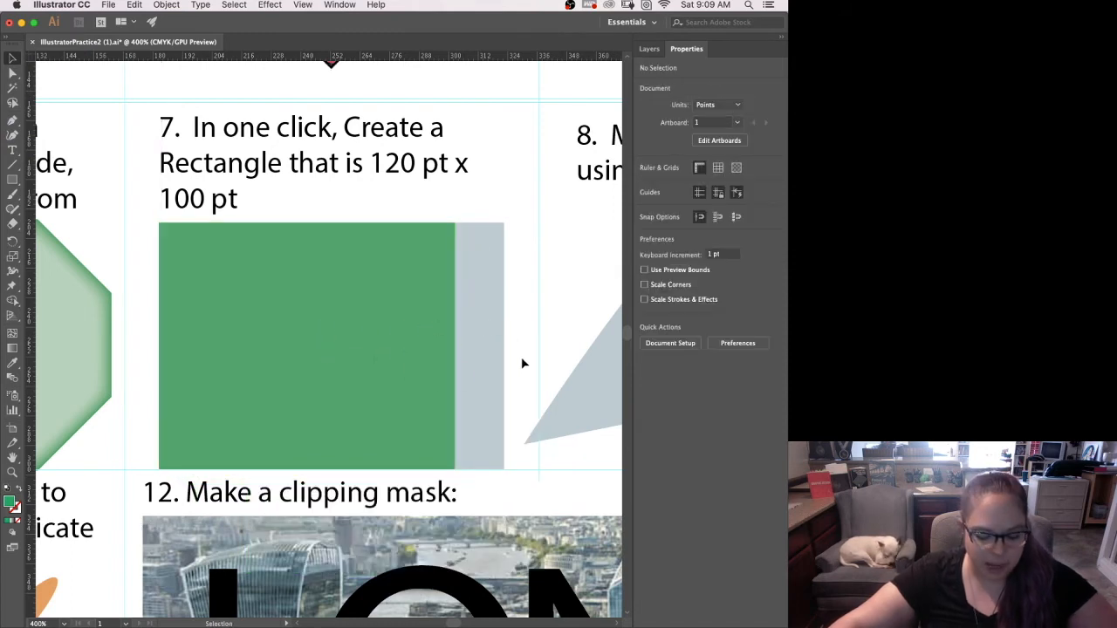
Step: Duplicate the green exercise 7 rectangle and place the copy over the grey shape in exercise 8
{"action": "left_click_drag", "start_coordinate": [542, 361], "coordinate": [379, 376]}
{"action": "key", "text": "super+minus"}
{"action": "key", "text": "super+minus"}
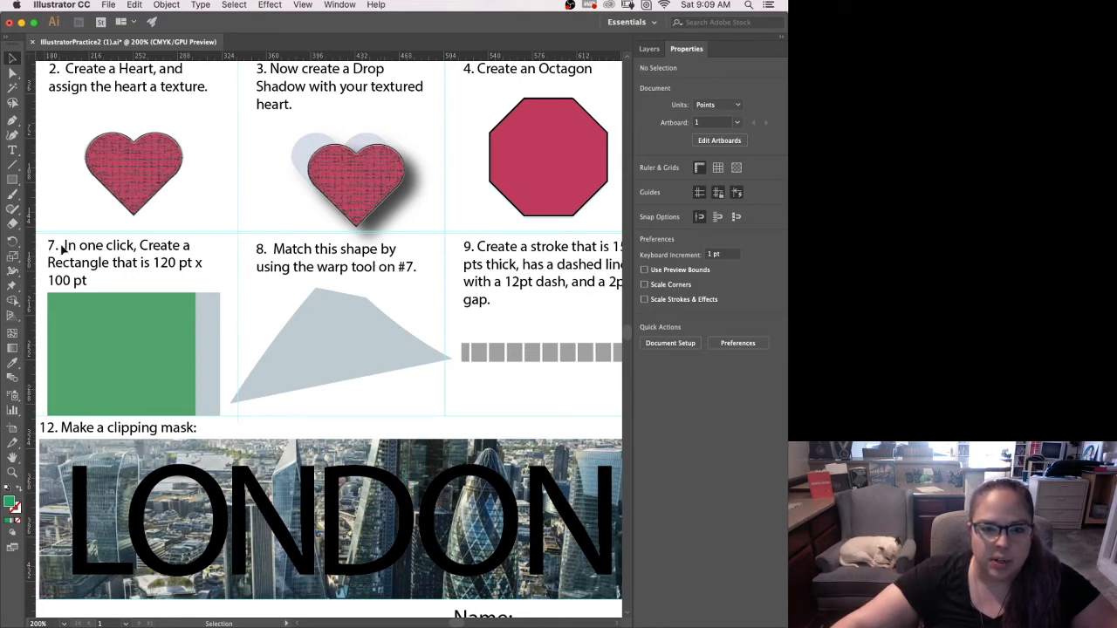
{"action": "left_click", "coordinate": [89, 350]}
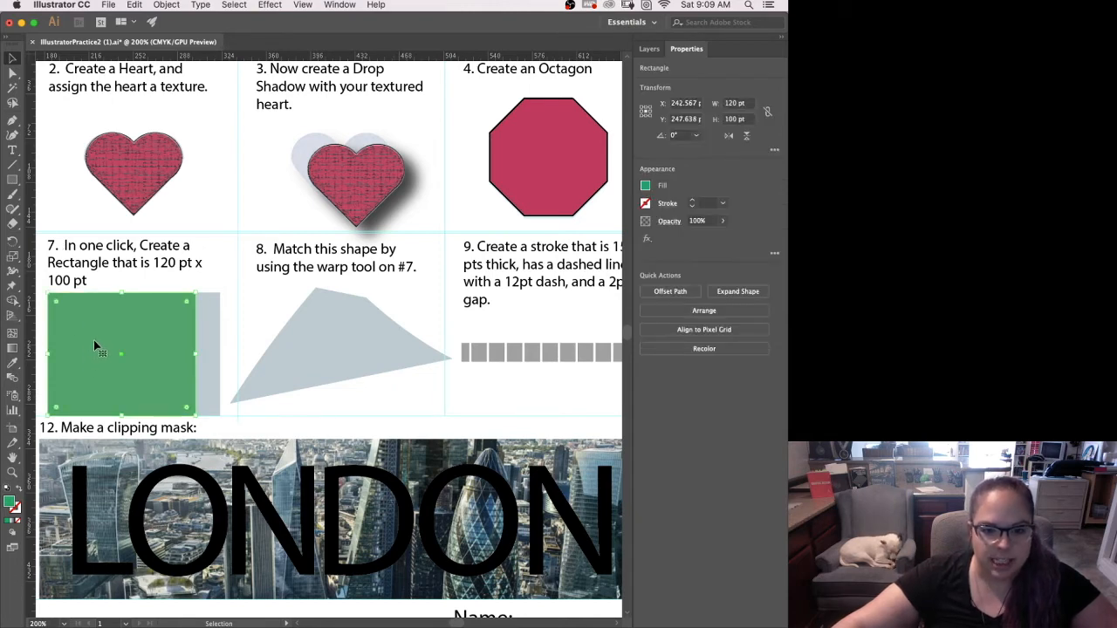
{"action": "left_click_drag", "start_coordinate": [96, 346], "coordinate": [305, 337]}
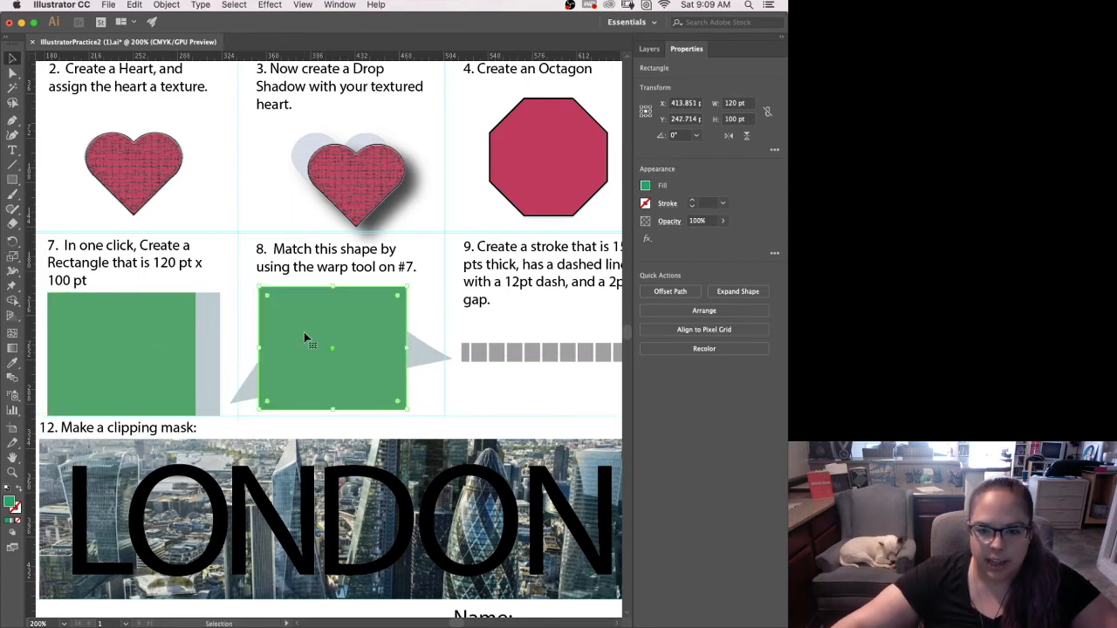
Step: Lower the opacity of the exercise 8 rectangle to 55%
{"action": "key", "text": "super+equal"}
{"action": "key", "text": "super+equal"}
{"action": "key", "text": "super+equal"}
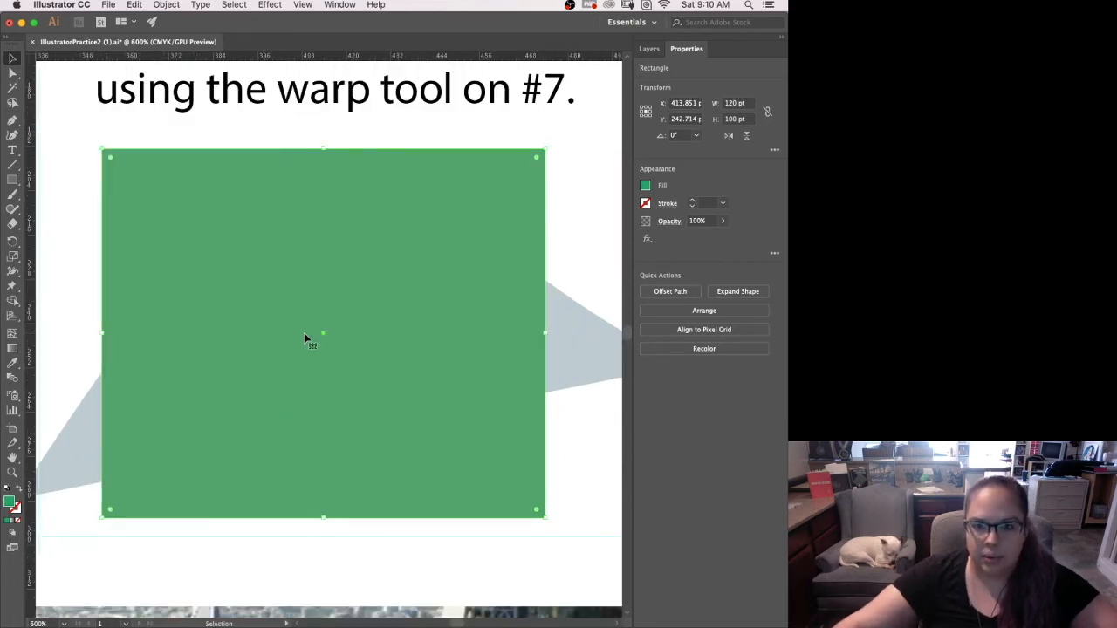
{"action": "key", "text": "super+minus"}
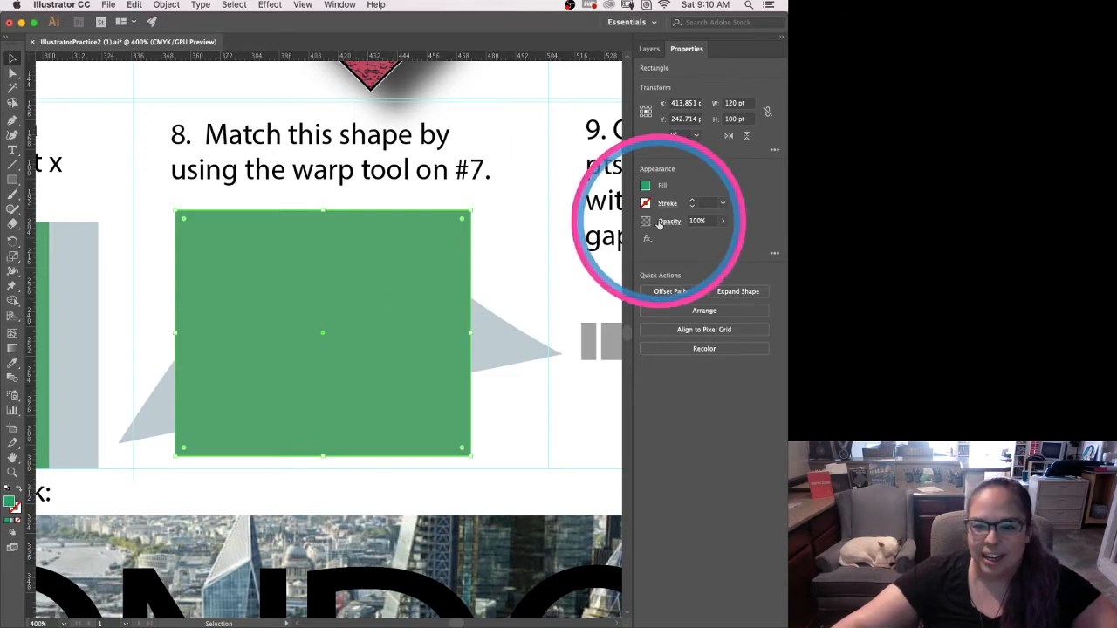
{"action": "left_click", "coordinate": [723, 223]}
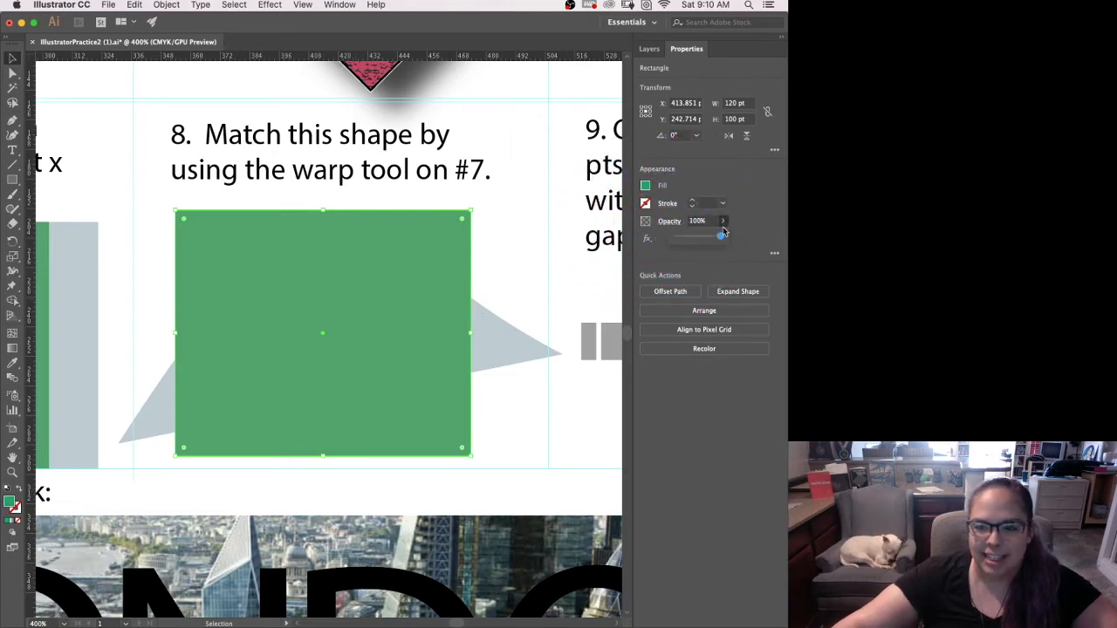
{"action": "left_click_drag", "start_coordinate": [705, 241], "coordinate": [701, 241]}
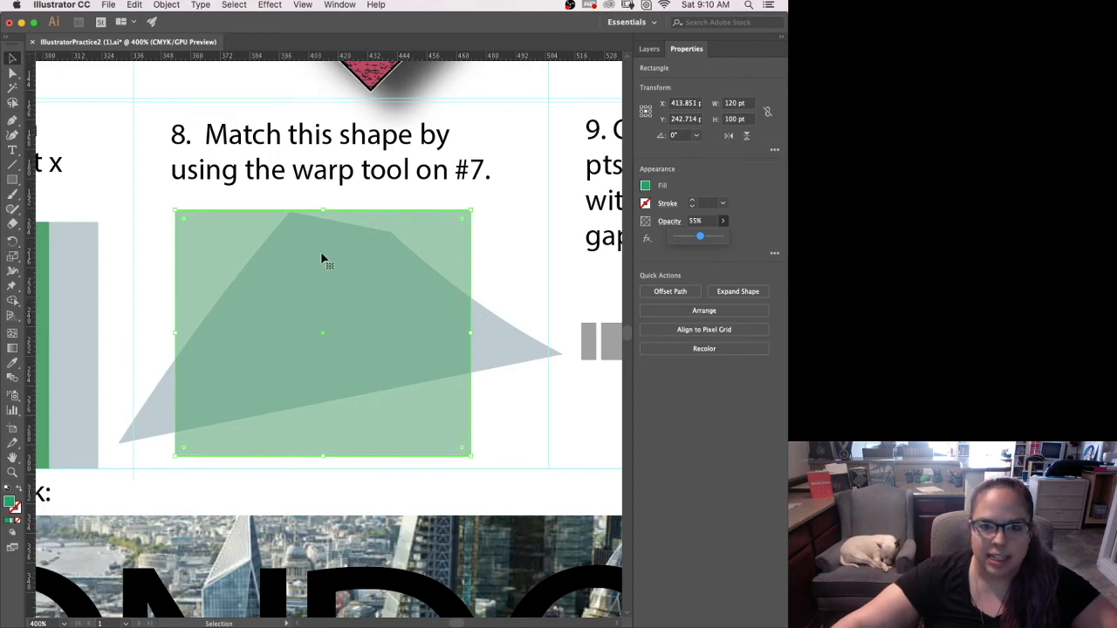
Step: Start an Arc warp effect on the exercise 8 rectangle with the preview on and the bend reduced to 1%
{"action": "left_click", "coordinate": [268, 6]}
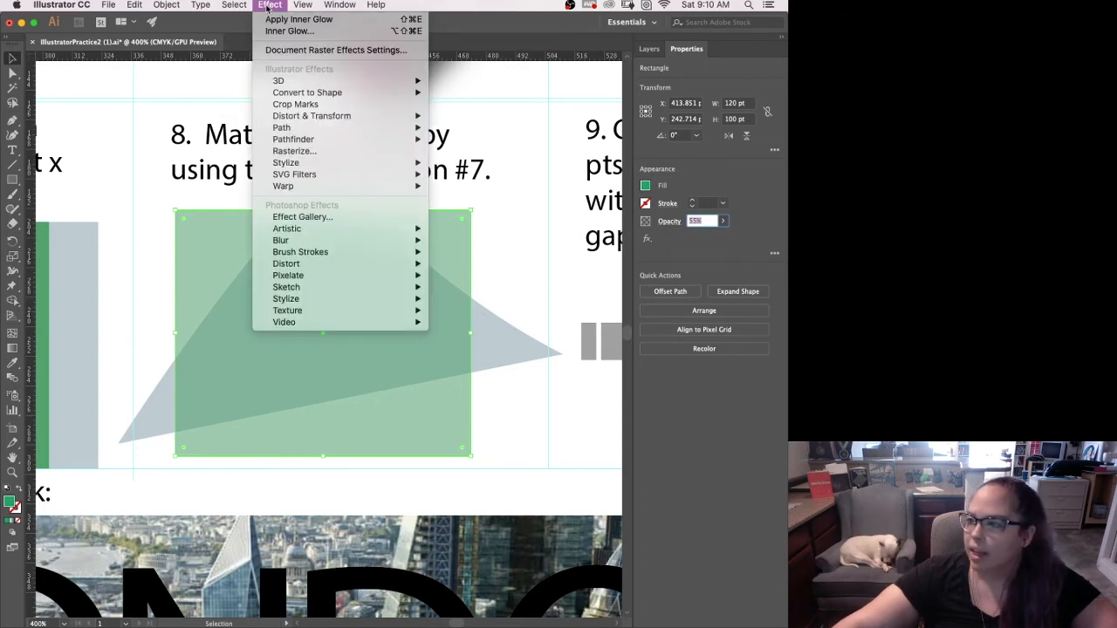
{"action": "mouse_move", "coordinate": [283, 188]}
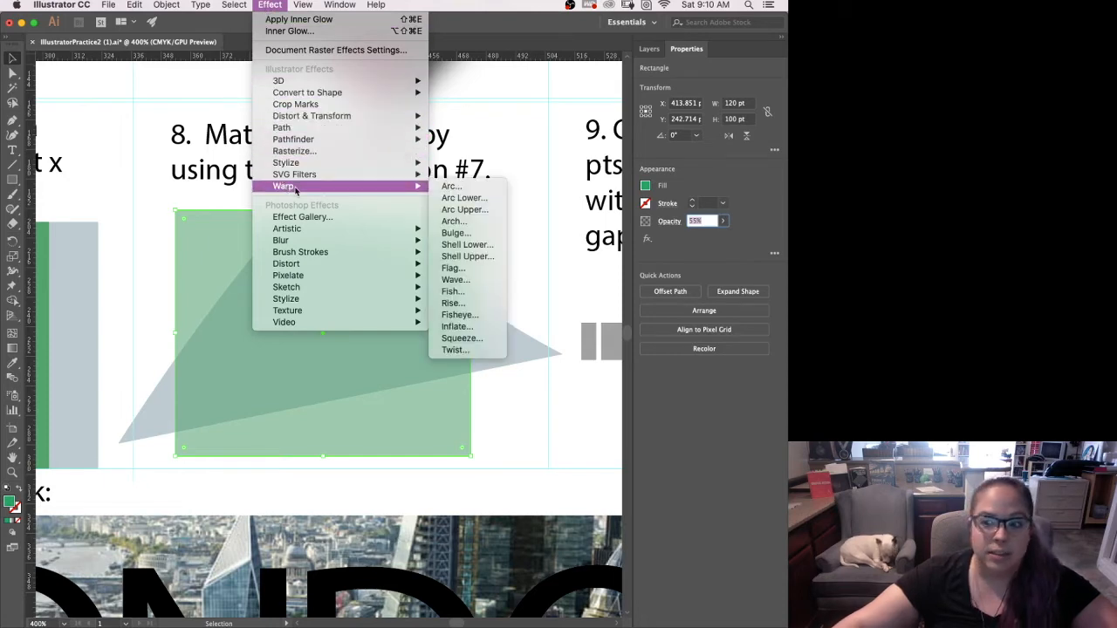
{"action": "left_click", "coordinate": [464, 187]}
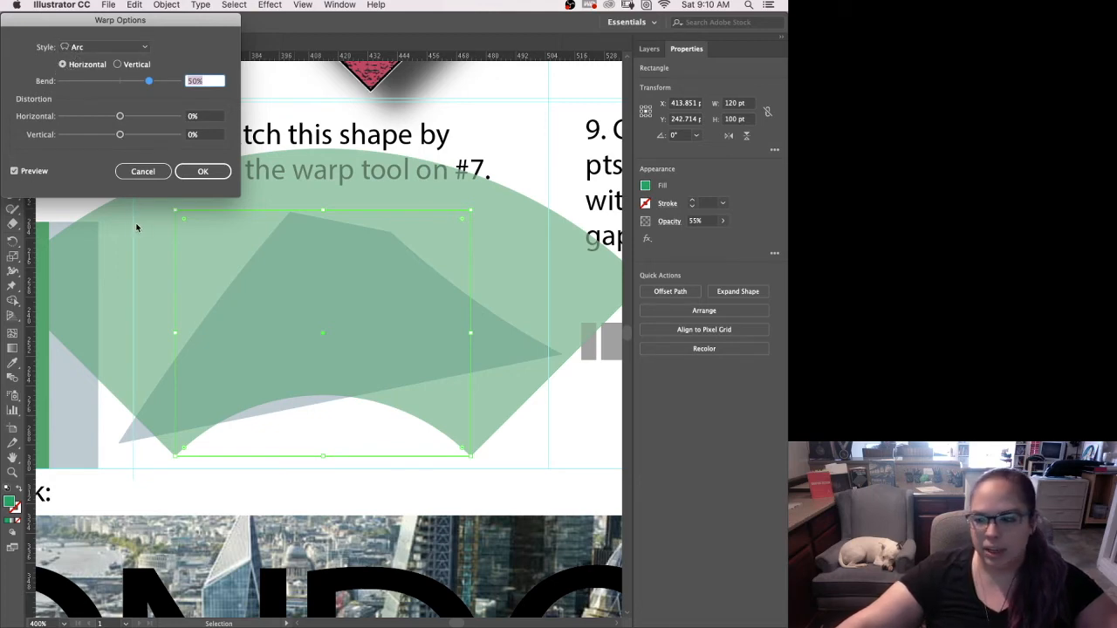
{"action": "left_click", "coordinate": [14, 172]}
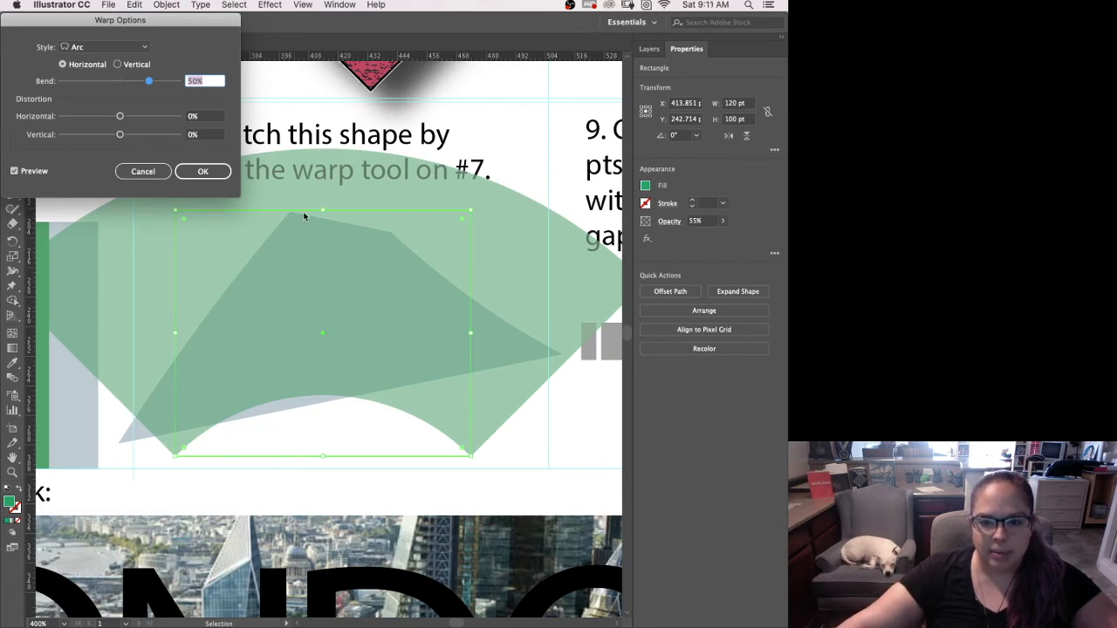
{"action": "left_click_drag", "start_coordinate": [149, 80], "coordinate": [142, 83]}
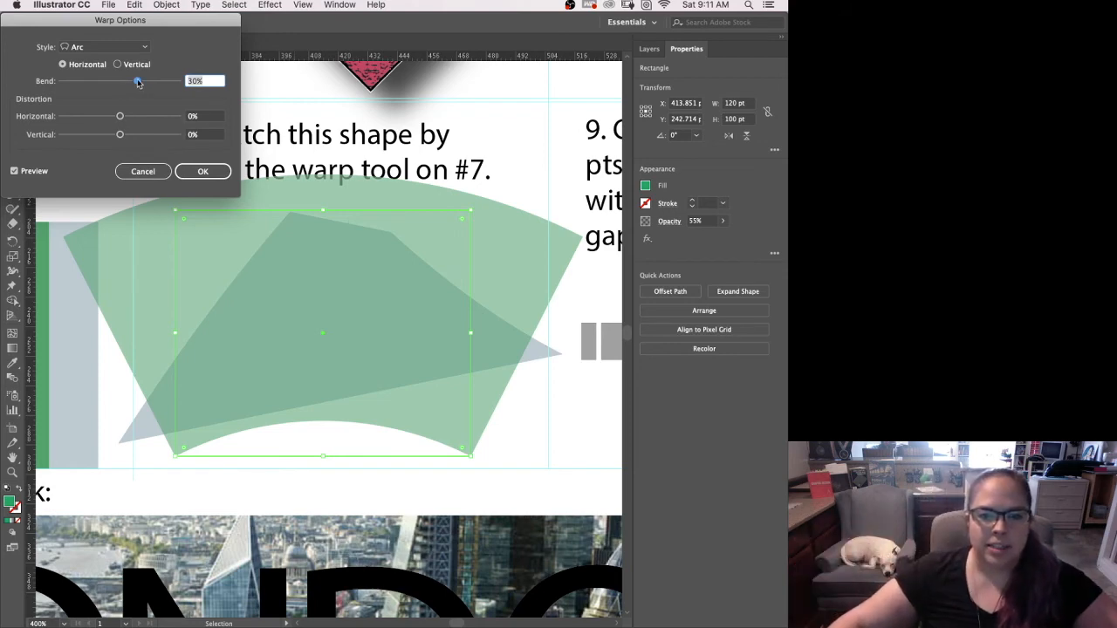
{"action": "mouse_move", "coordinate": [137, 81]}
{"action": "left_mouse_down"}
{"action": "mouse_move", "coordinate": [82, 83]}
{"action": "mouse_move", "coordinate": [119, 82]}
{"action": "left_mouse_up"}
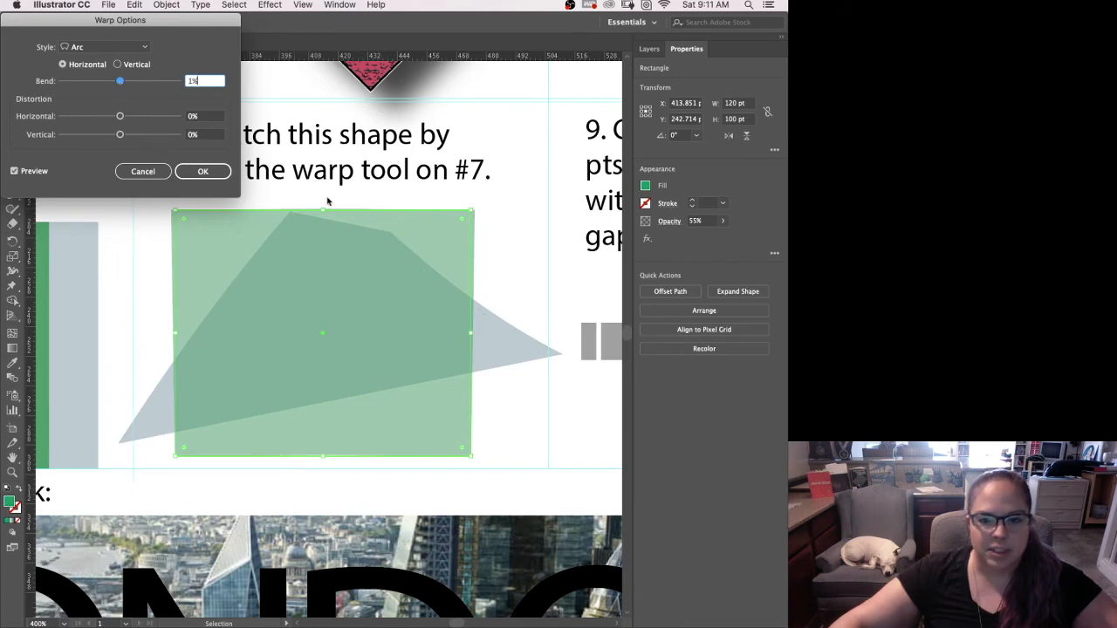
{"action": "left_click", "coordinate": [347, 395]}
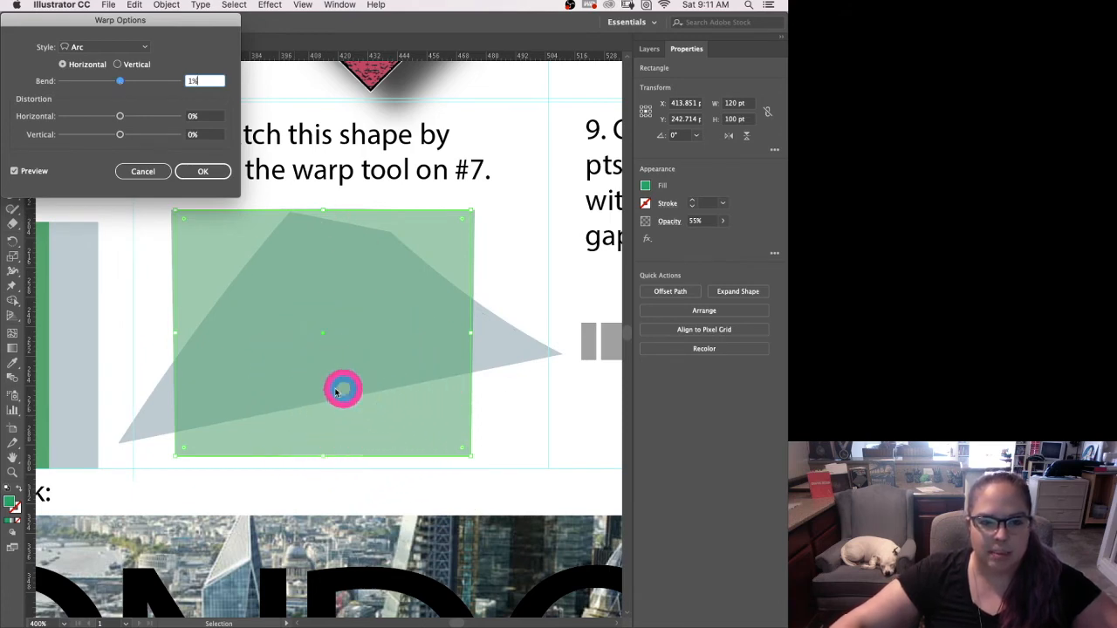
{"action": "left_click", "coordinate": [177, 219]}
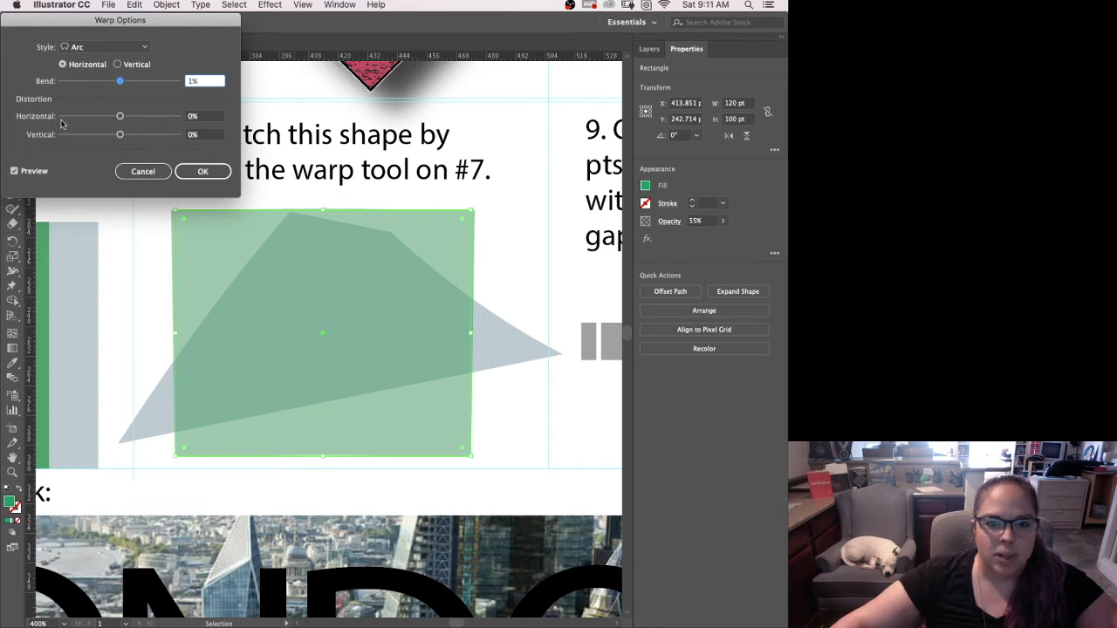
Step: Try a horizontal distortion of -14% and a vertical distortion of 73% on the Arc warp
{"action": "left_click_drag", "start_coordinate": [121, 117], "coordinate": [138, 114]}
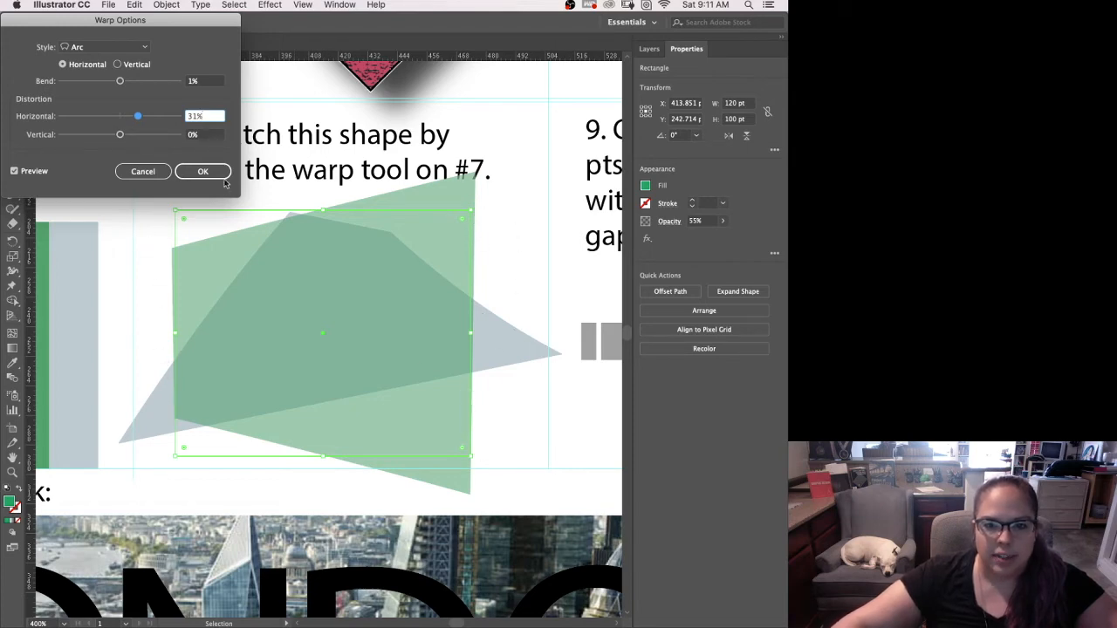
{"action": "left_click", "coordinate": [137, 117]}
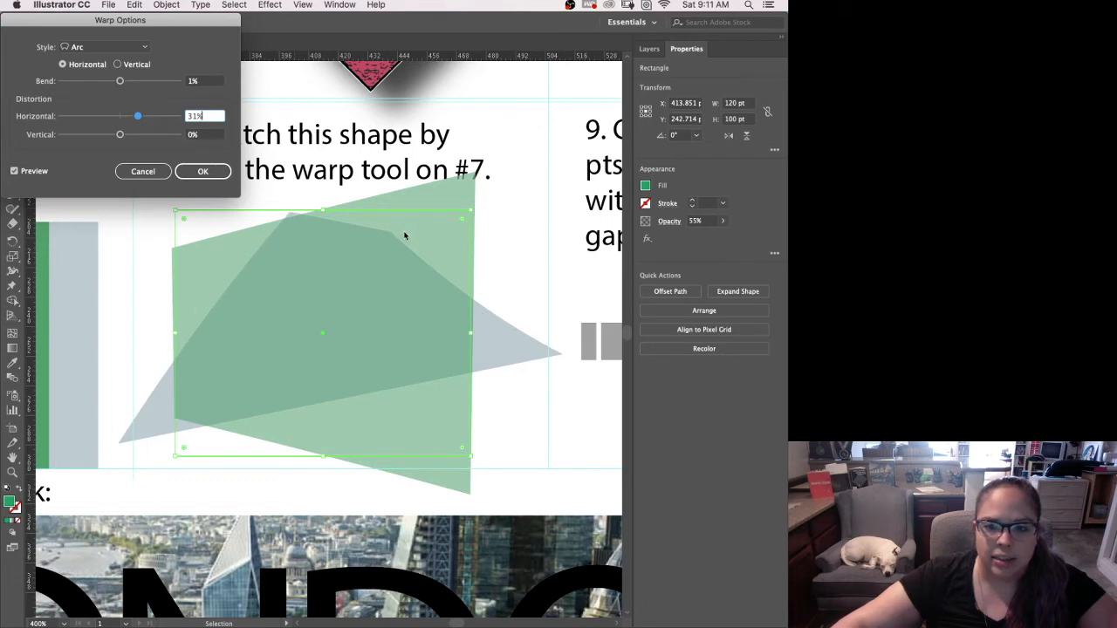
{"action": "left_click_drag", "start_coordinate": [129, 117], "coordinate": [111, 117]}
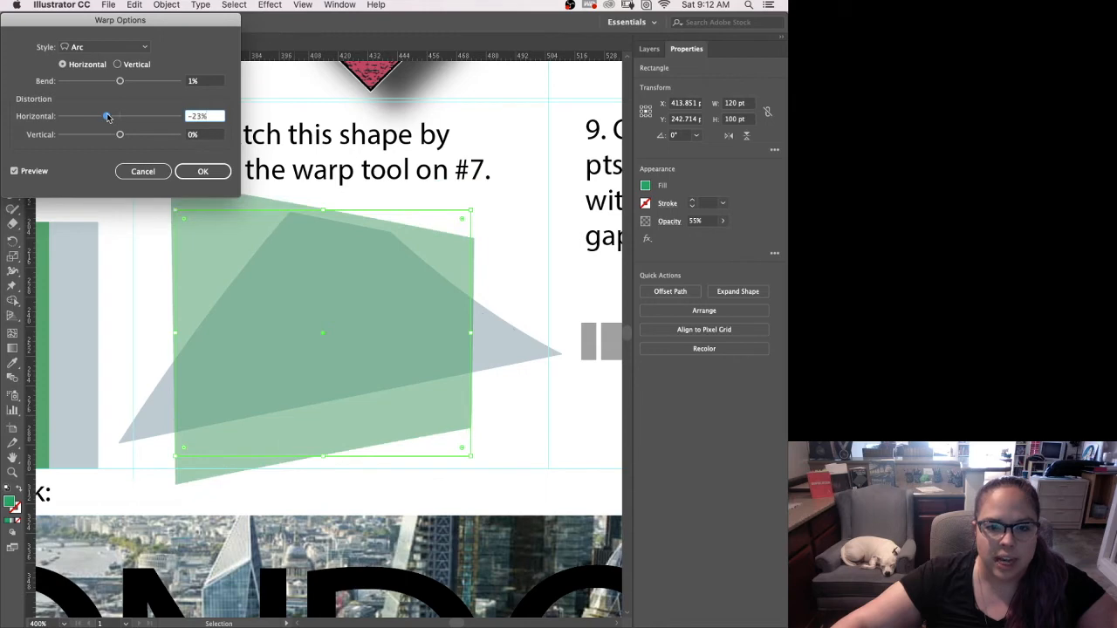
{"action": "left_click_drag", "start_coordinate": [111, 117], "coordinate": [113, 117]}
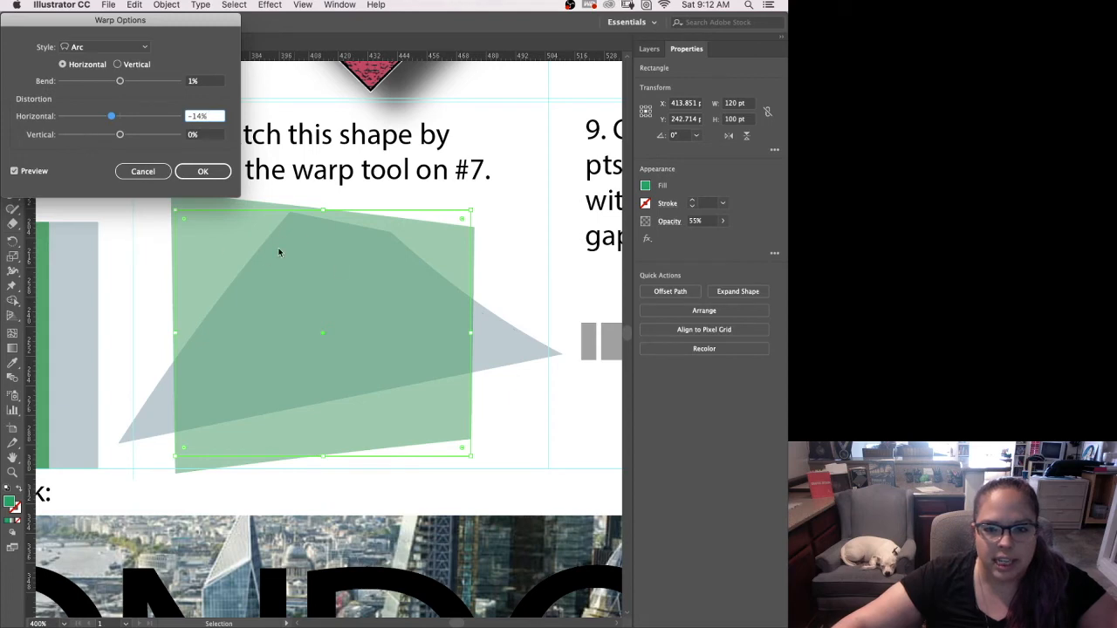
{"action": "left_click_drag", "start_coordinate": [120, 134], "coordinate": [90, 137]}
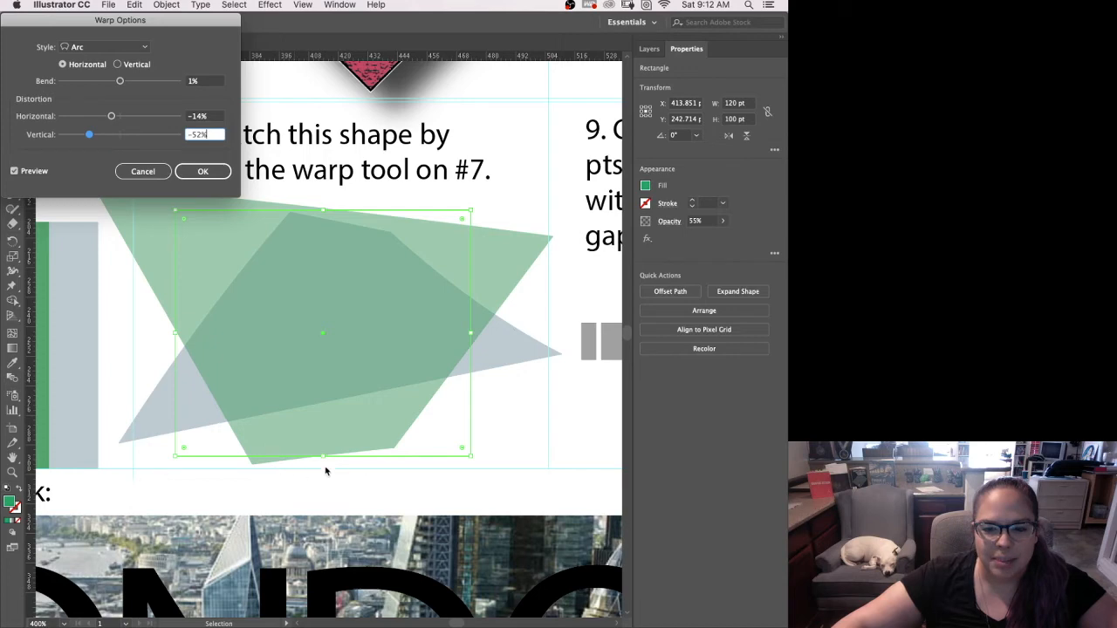
{"action": "left_click", "coordinate": [89, 135]}
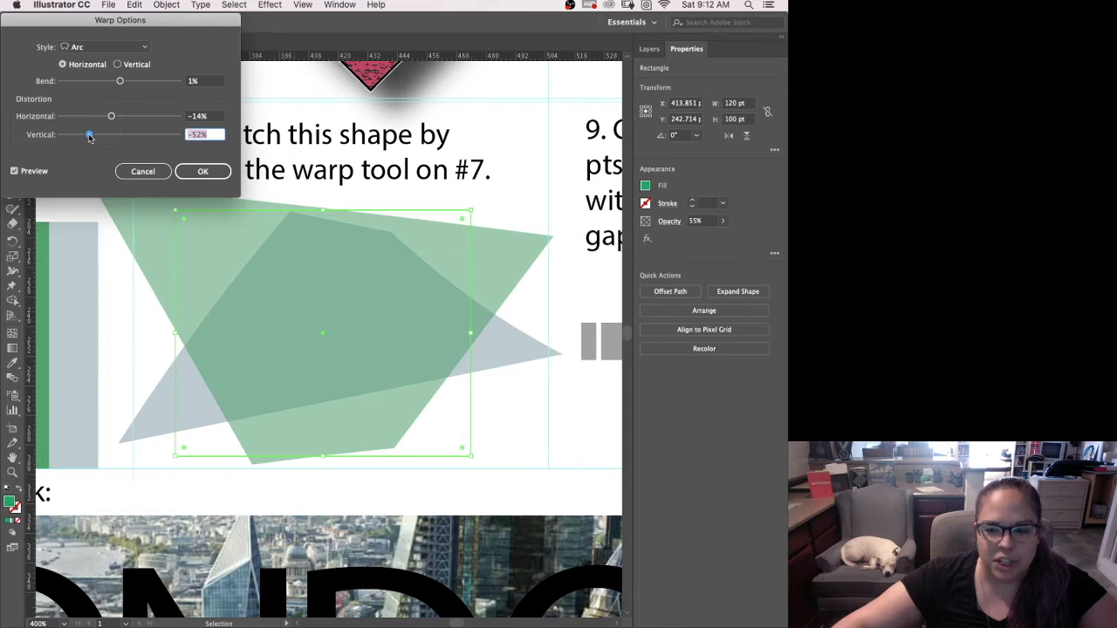
{"action": "left_click_drag", "start_coordinate": [89, 136], "coordinate": [161, 137]}
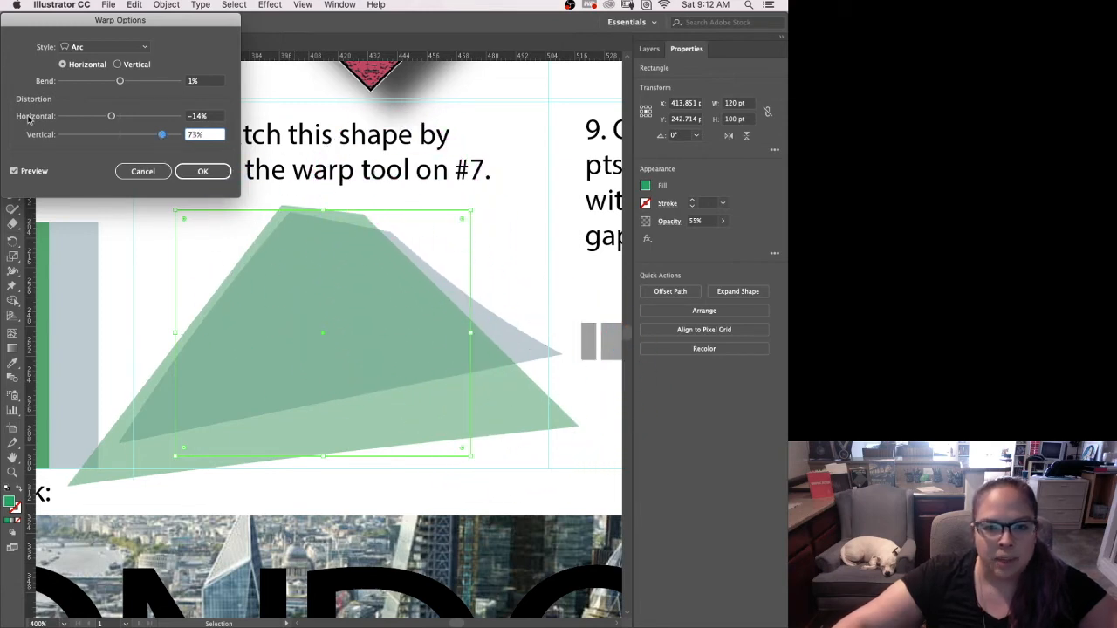
Step: Set the Arc warp to -2% bend, -29% horizontal and 76% vertical distortion, and apply it
{"action": "left_click", "coordinate": [61, 116]}
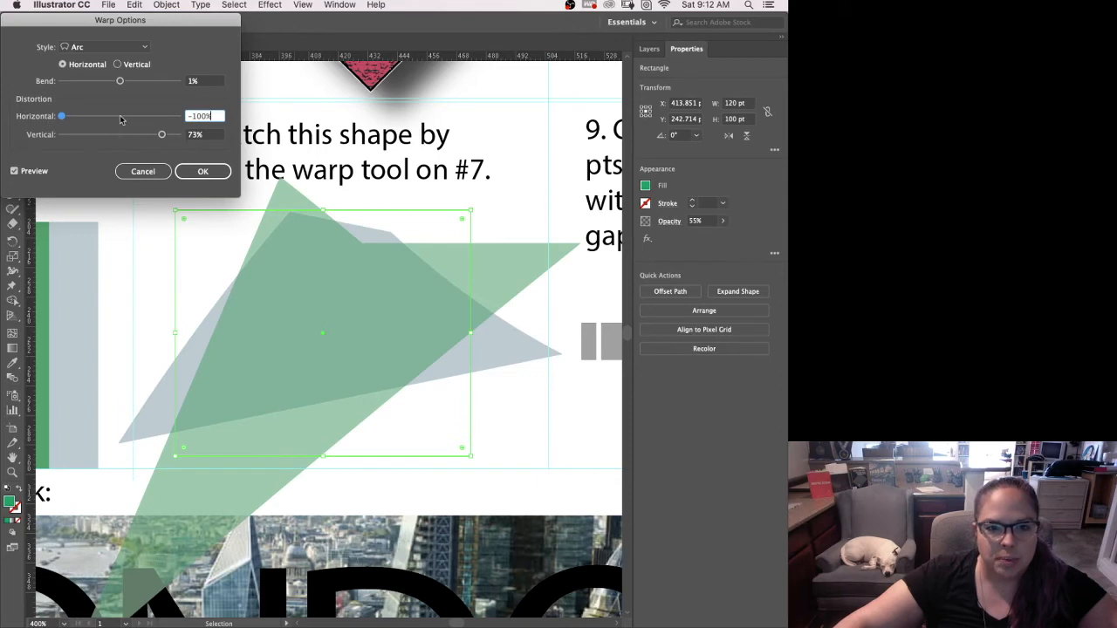
{"action": "left_click_drag", "start_coordinate": [121, 116], "coordinate": [103, 122]}
{"action": "left_click_drag", "start_coordinate": [124, 82], "coordinate": [119, 82]}
{"action": "left_click_drag", "start_coordinate": [160, 135], "coordinate": [162, 136]}
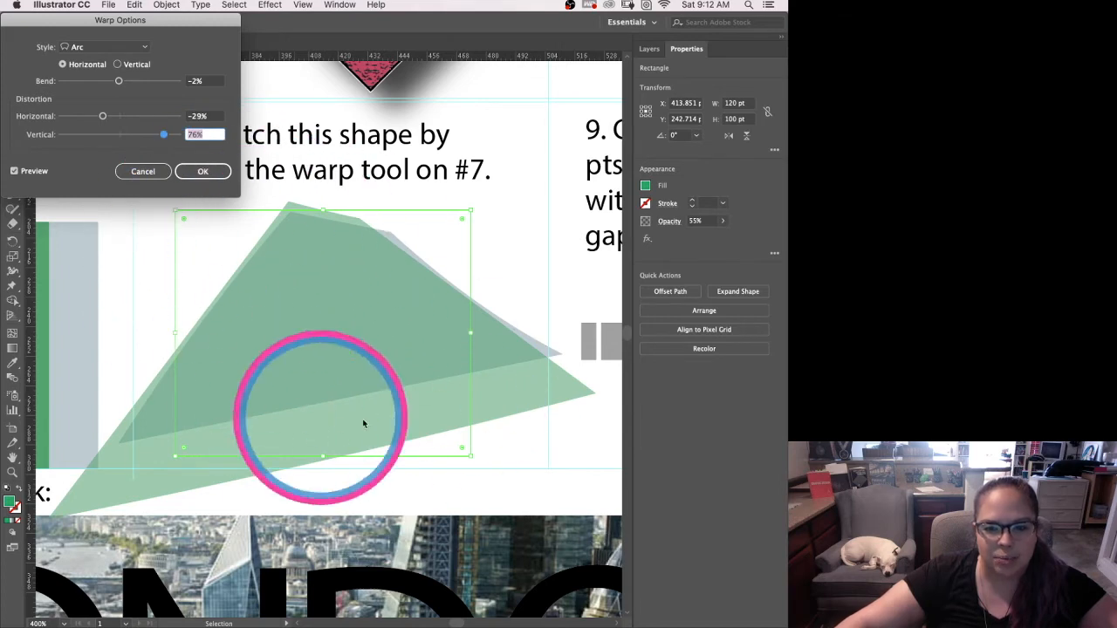
{"action": "left_click", "coordinate": [203, 172]}
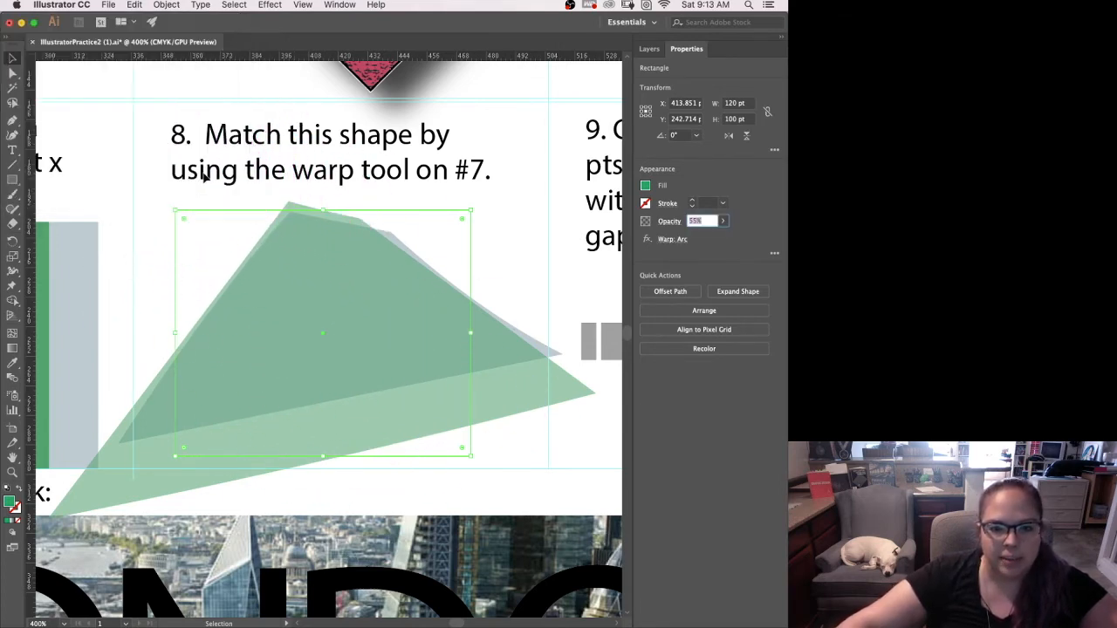
Step: Scale the warped shape's base rectangle to about 100 × 79 pt and move it over the grey shape in exercise 8
{"action": "left_click_drag", "start_coordinate": [176, 457], "coordinate": [224, 416]}
{"action": "left_click_drag", "start_coordinate": [347, 418], "coordinate": [348, 407]}
{"action": "left_click_drag", "start_coordinate": [355, 328], "coordinate": [338, 329]}
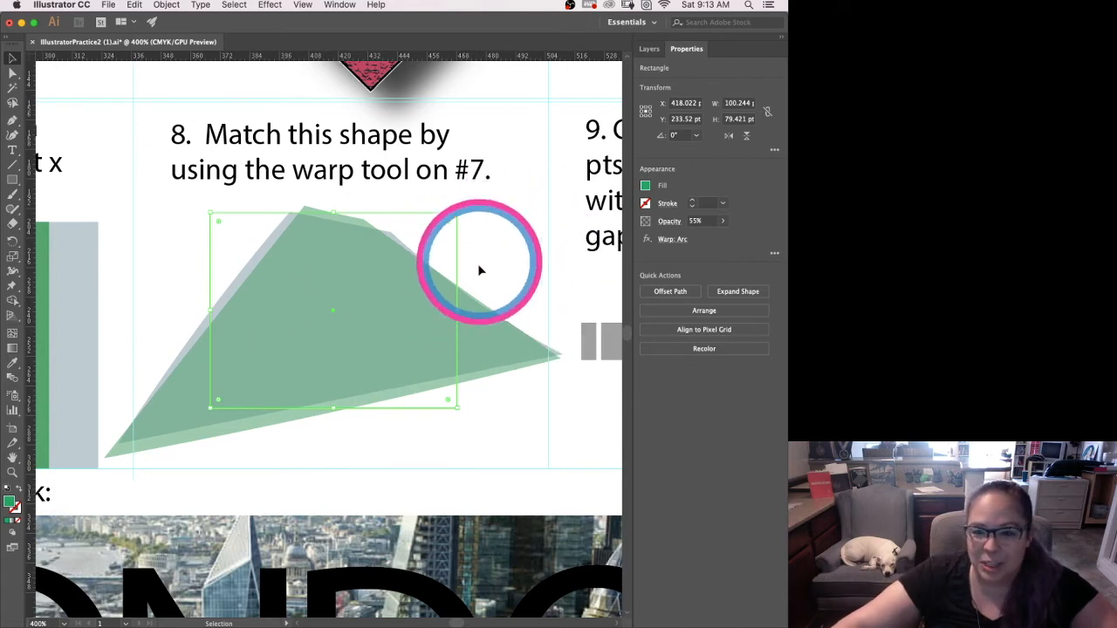
Step: Restore the warped green shape's opacity to 100% and deselect it
{"action": "left_click", "coordinate": [669, 221]}
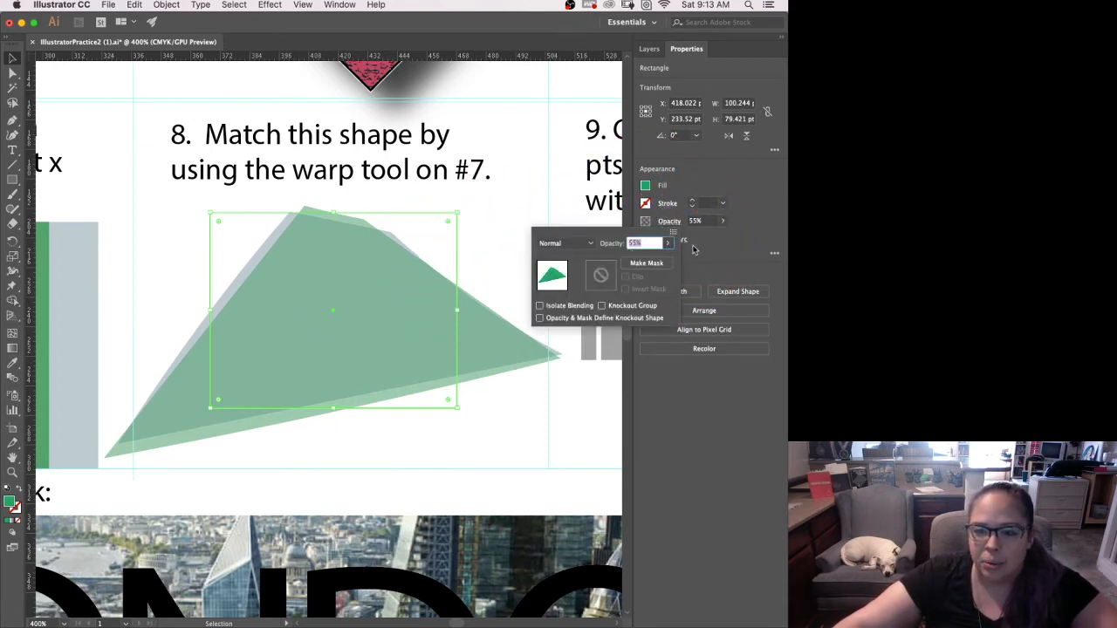
{"action": "left_click", "coordinate": [668, 243]}
{"action": "left_click_drag", "start_coordinate": [643, 260], "coordinate": [711, 255]}
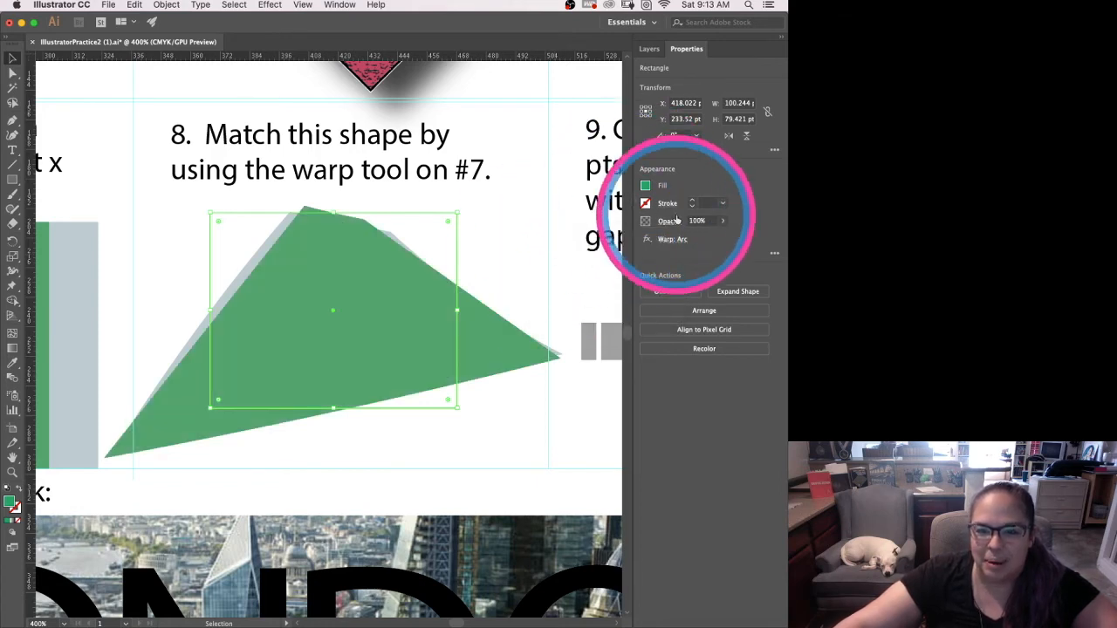
{"action": "left_click", "coordinate": [502, 415]}
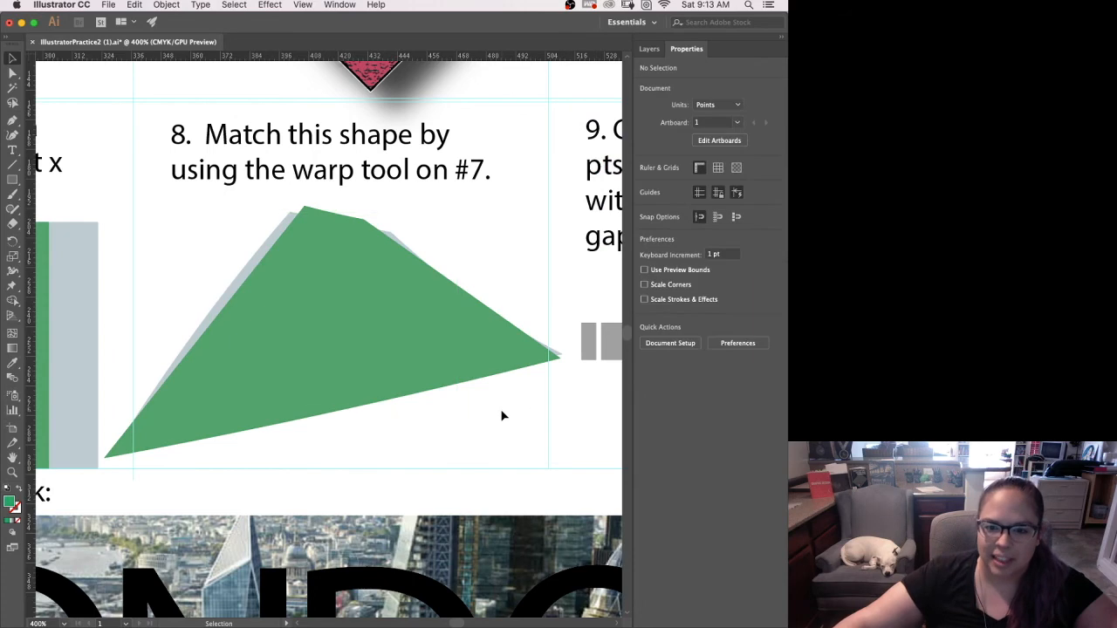
Step: Draw a straight horizontal path about 146 pt long above exercise 9's grey dashed sample with the Pen tool
{"action": "key", "text": "space"}
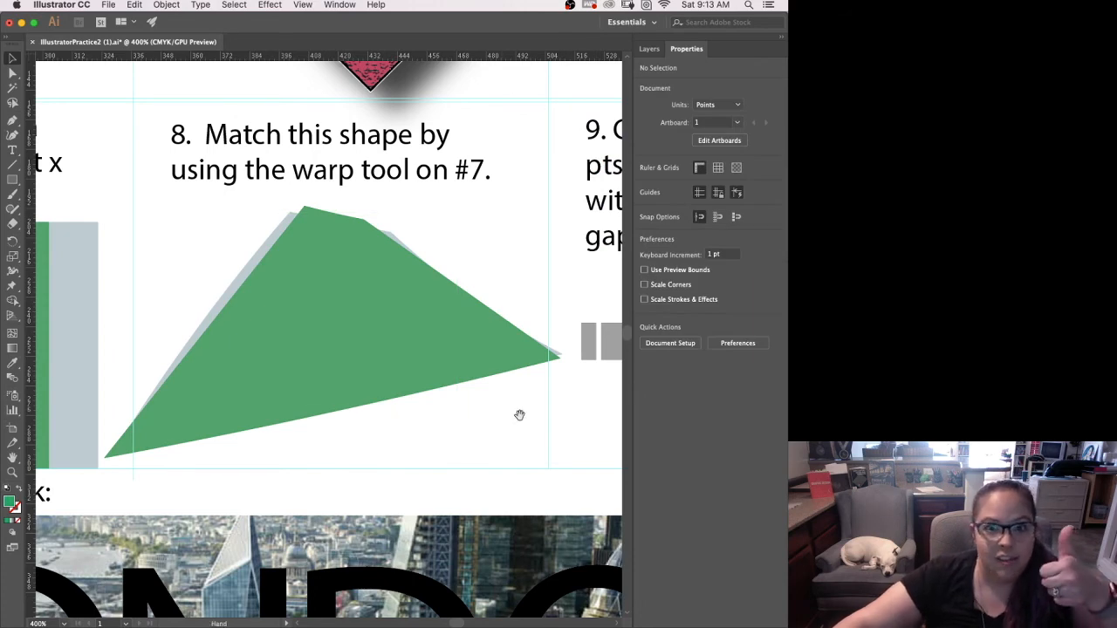
{"action": "mouse_move", "coordinate": [536, 416]}
{"action": "left_mouse_down"}
{"action": "mouse_move", "coordinate": [92, 447]}
{"action": "mouse_move", "coordinate": [108, 452]}
{"action": "left_mouse_up"}
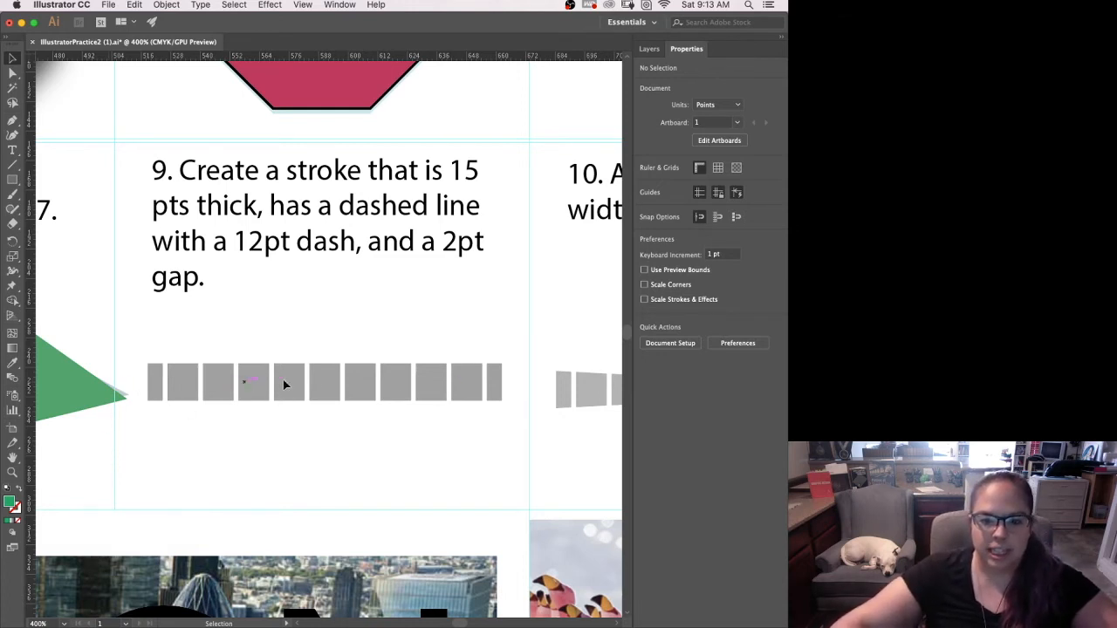
{"action": "left_click", "coordinate": [12, 119]}
{"action": "left_click", "coordinate": [142, 327]}
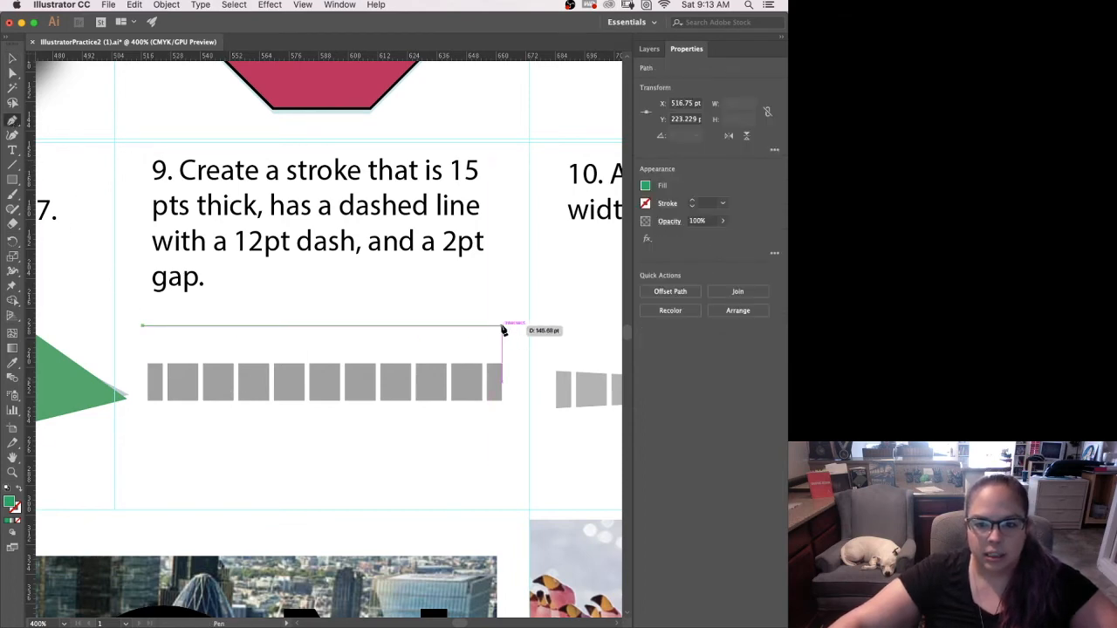
{"action": "left_click", "coordinate": [501, 327]}
{"action": "left_click", "coordinate": [406, 325]}
{"action": "left_click", "coordinate": [727, 325]}
{"action": "left_click", "coordinate": [553, 351]}
{"action": "left_click", "coordinate": [384, 327]}
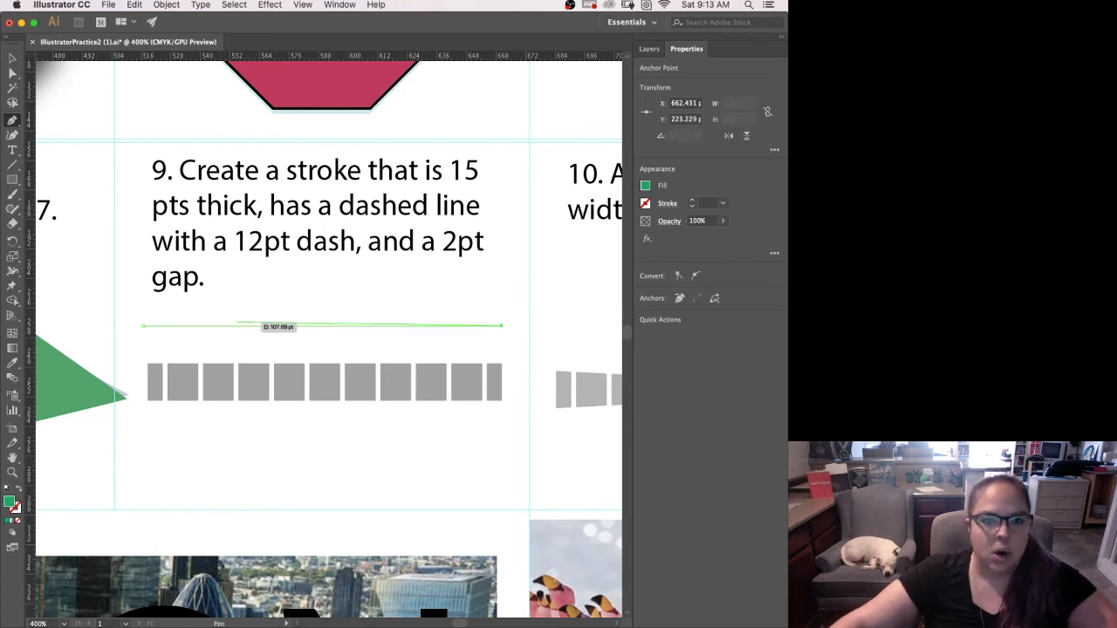
{"action": "left_click_drag", "start_coordinate": [12, 50], "coordinate": [12, 56]}
{"action": "left_click", "coordinate": [12, 64]}
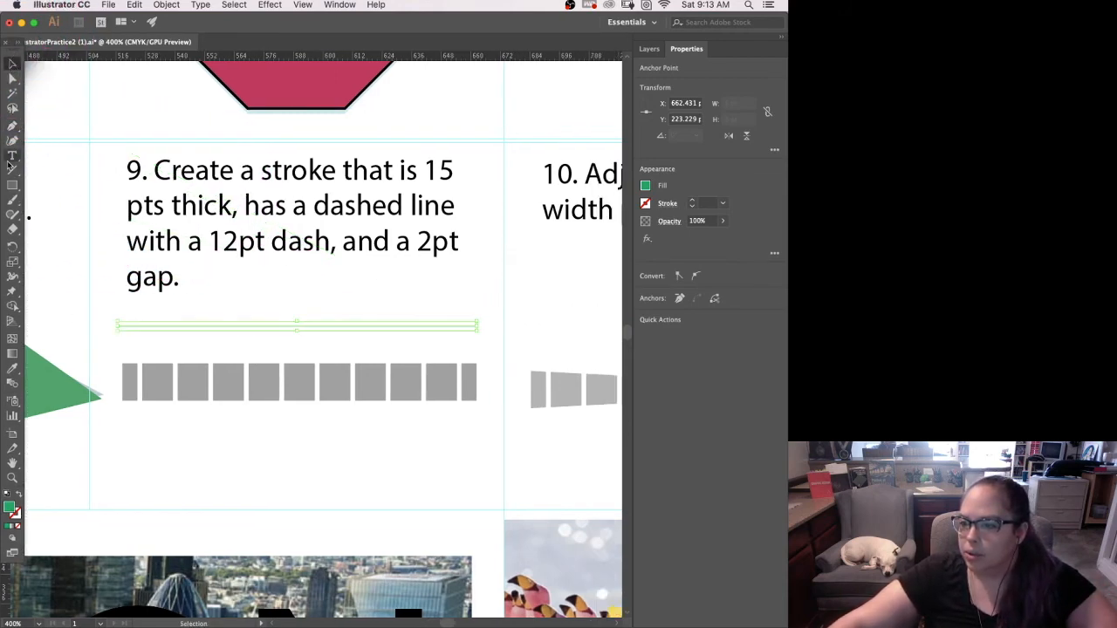
Step: Draw a nearly horizontal line about 144 pt long below exercise 9's dashed sample with the Line Segment tool
{"action": "left_click", "coordinate": [13, 174]}
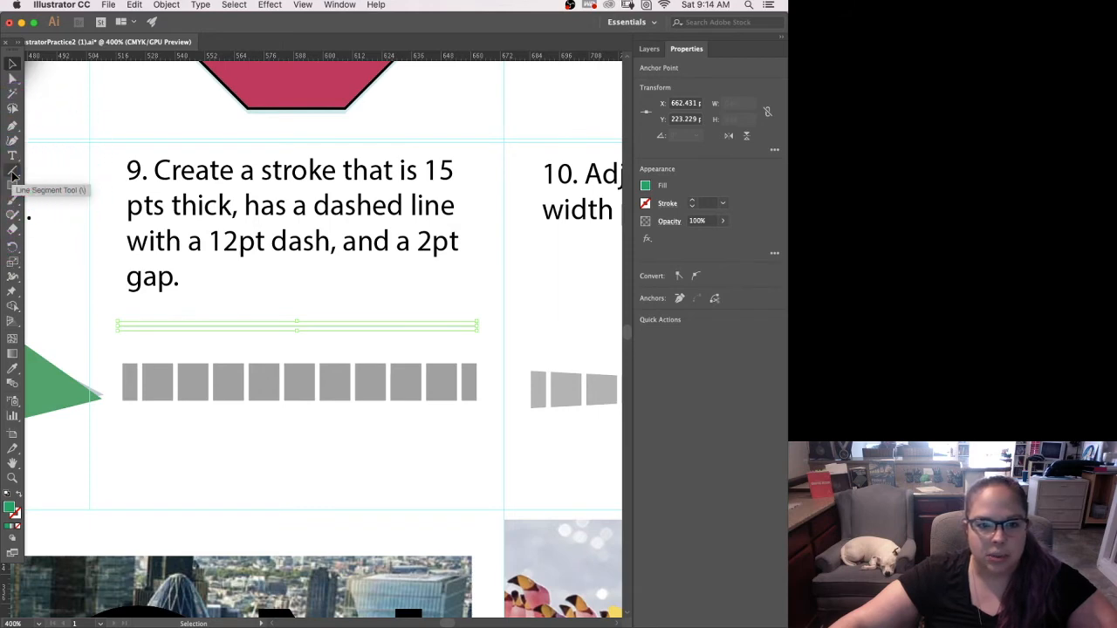
{"action": "left_click", "coordinate": [13, 175]}
{"action": "left_click", "coordinate": [13, 175]}
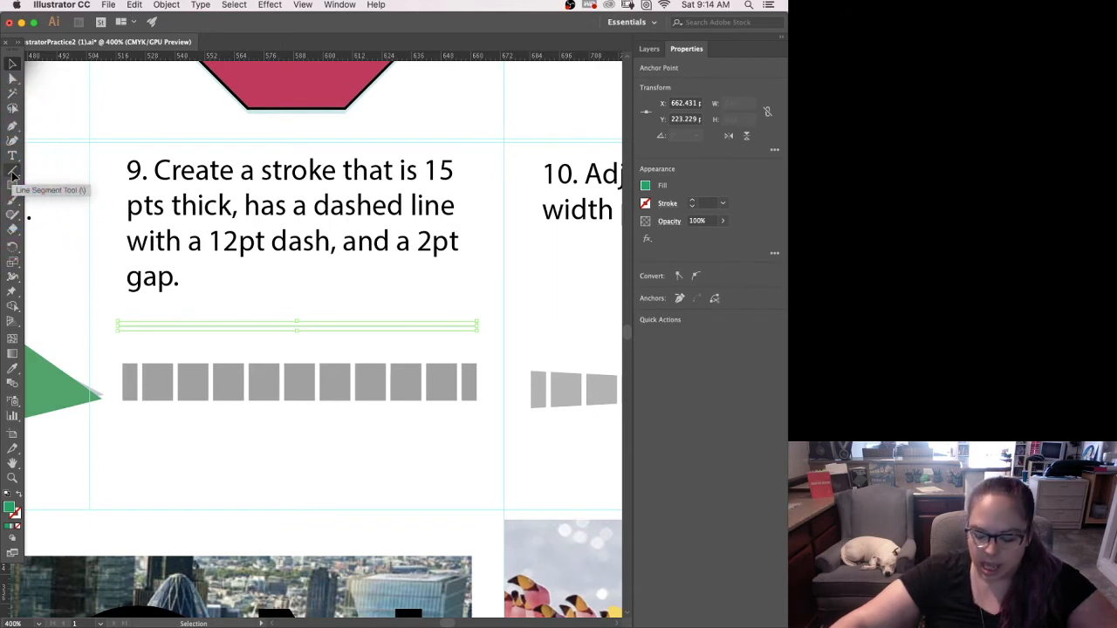
{"action": "left_click", "coordinate": [13, 176]}
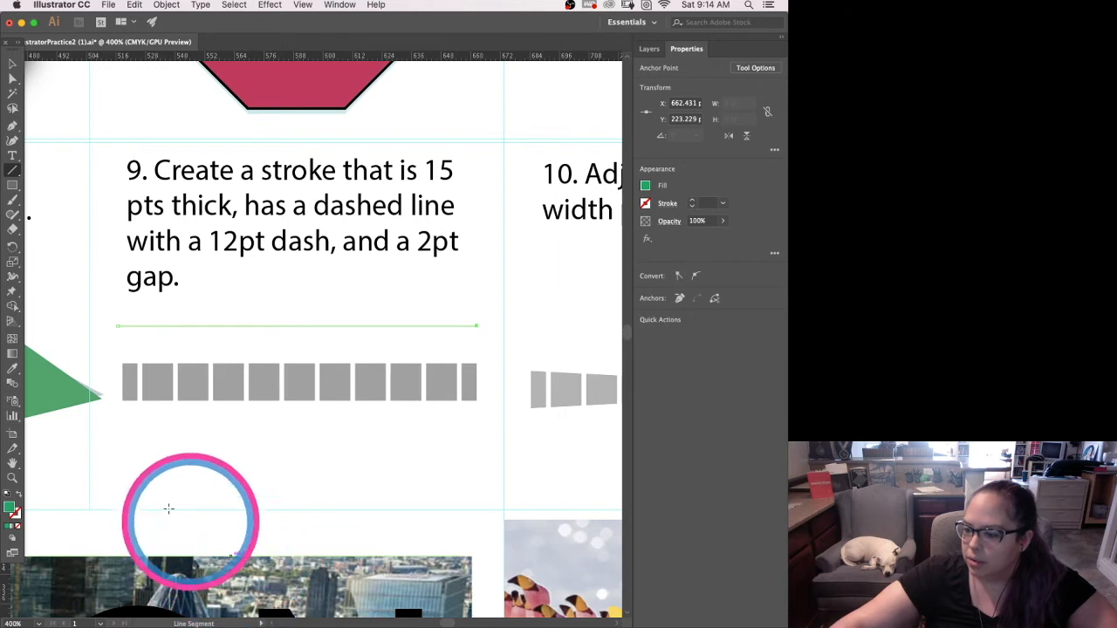
{"action": "mouse_move", "coordinate": [122, 448]}
{"action": "left_mouse_down"}
{"action": "mouse_move", "coordinate": [406, 437]}
{"action": "mouse_move", "coordinate": [475, 448]}
{"action": "left_mouse_up"}
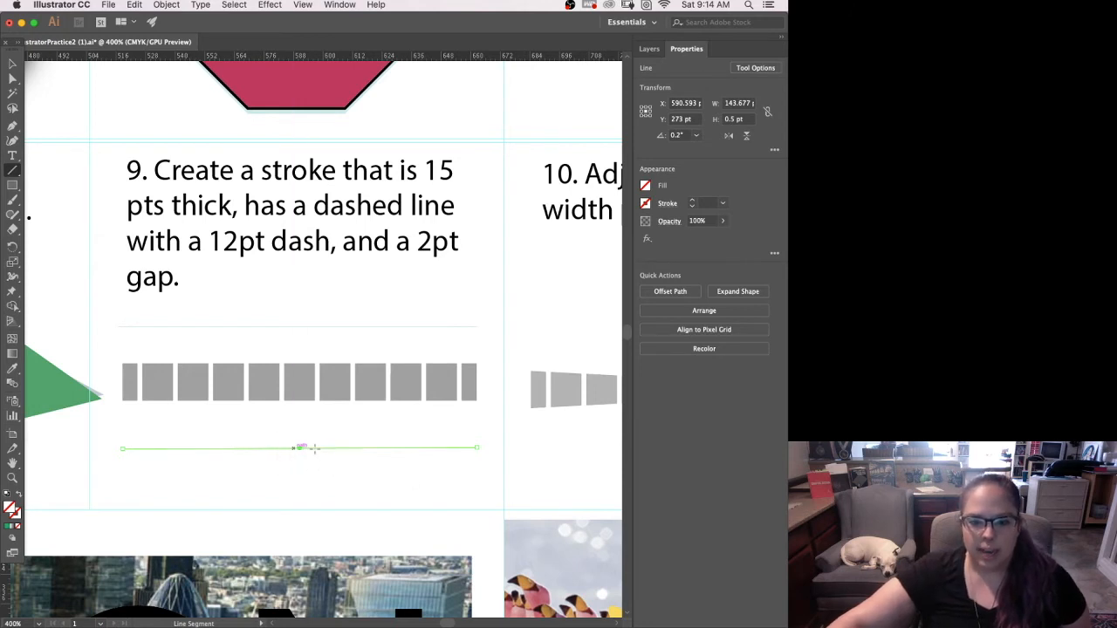
Step: Give the new line below the dashed sample a black stroke with a weight of 15 pt
{"action": "left_click", "coordinate": [646, 204]}
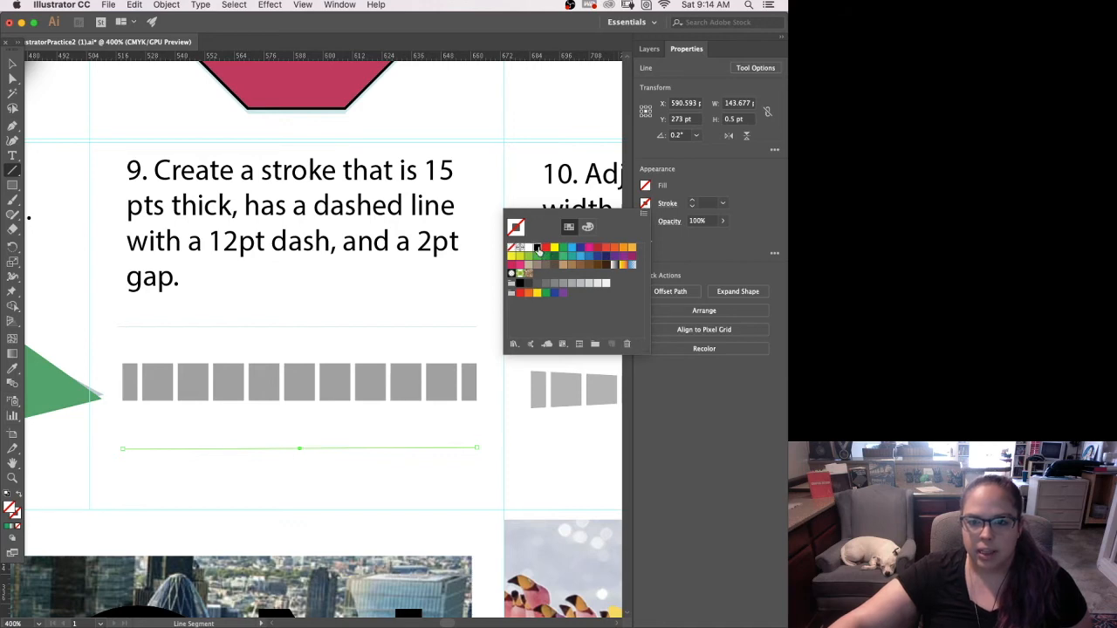
{"action": "left_click", "coordinate": [538, 249]}
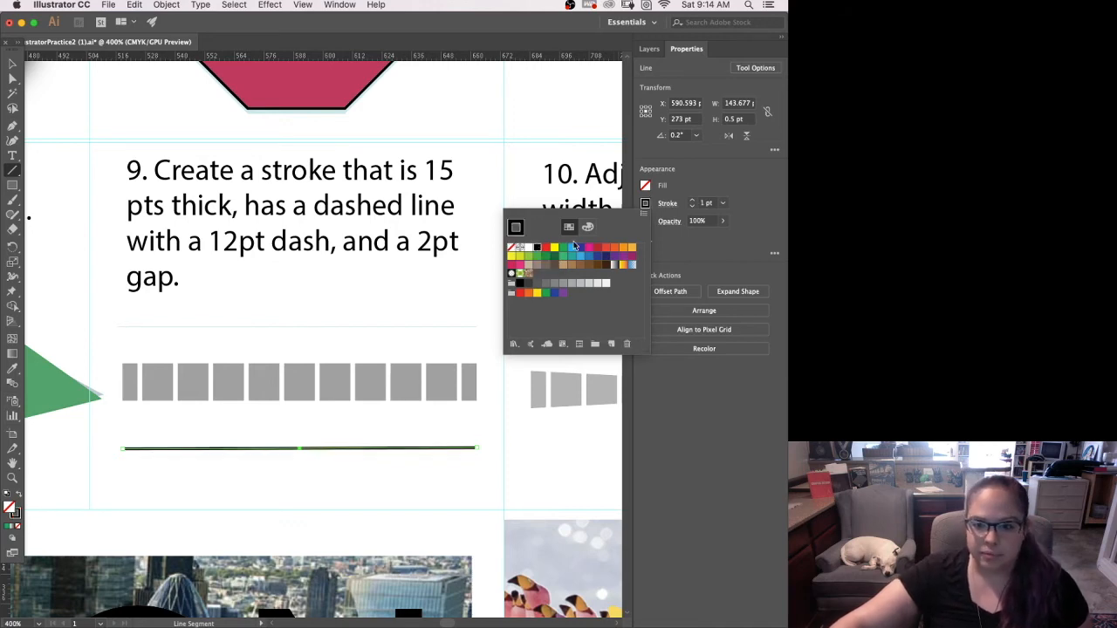
{"action": "left_click", "coordinate": [692, 203]}
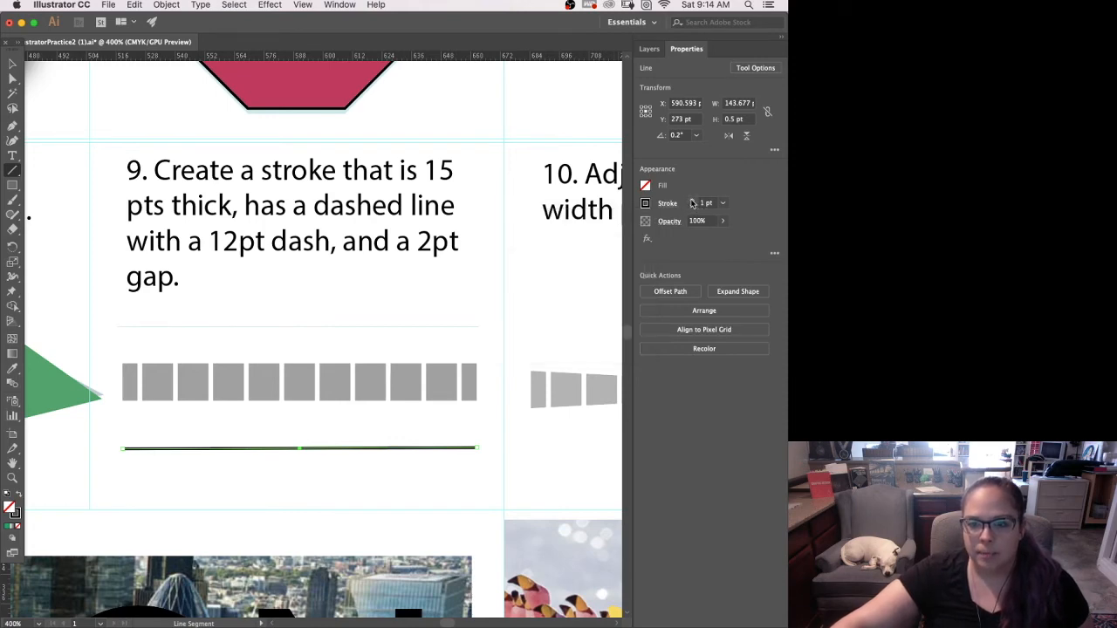
{"action": "left_click", "coordinate": [693, 202]}
{"action": "left_click", "coordinate": [692, 202]}
{"action": "left_click", "coordinate": [692, 203]}
{"action": "left_click", "coordinate": [692, 203]}
{"action": "left_click", "coordinate": [692, 202]}
{"action": "left_click", "coordinate": [692, 203]}
{"action": "left_click", "coordinate": [692, 202]}
{"action": "left_click", "coordinate": [705, 203]}
{"action": "type", "text": "15"}
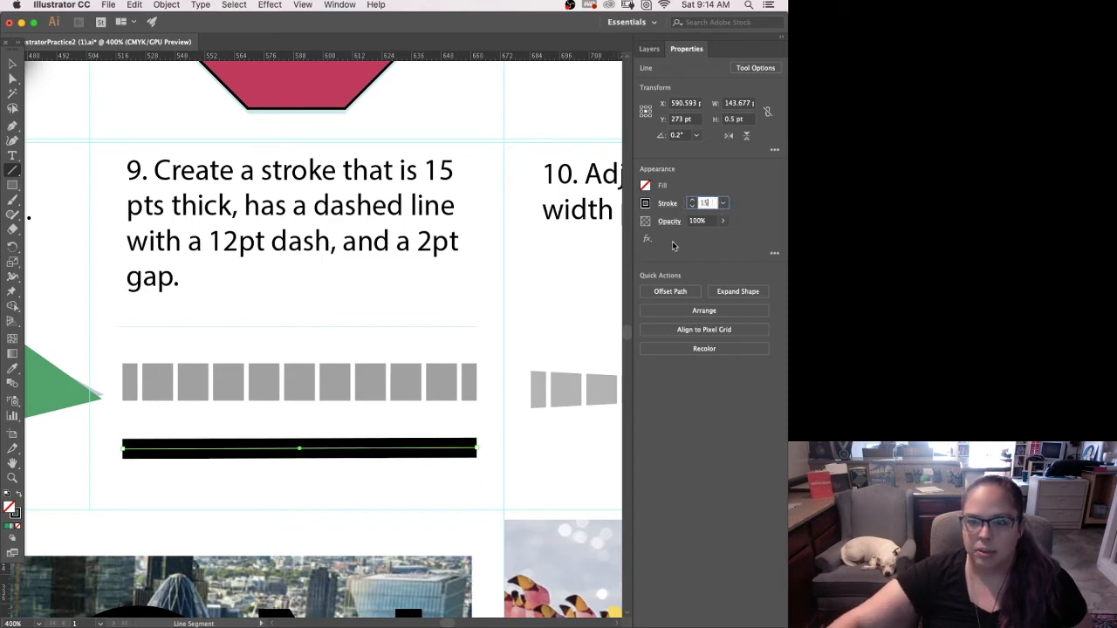
Step: Commit the lower line's 15 pt stroke weight and give the straight path above exercise 9's dashed sample a black 15 pt stroke
{"action": "key", "text": "Return"}
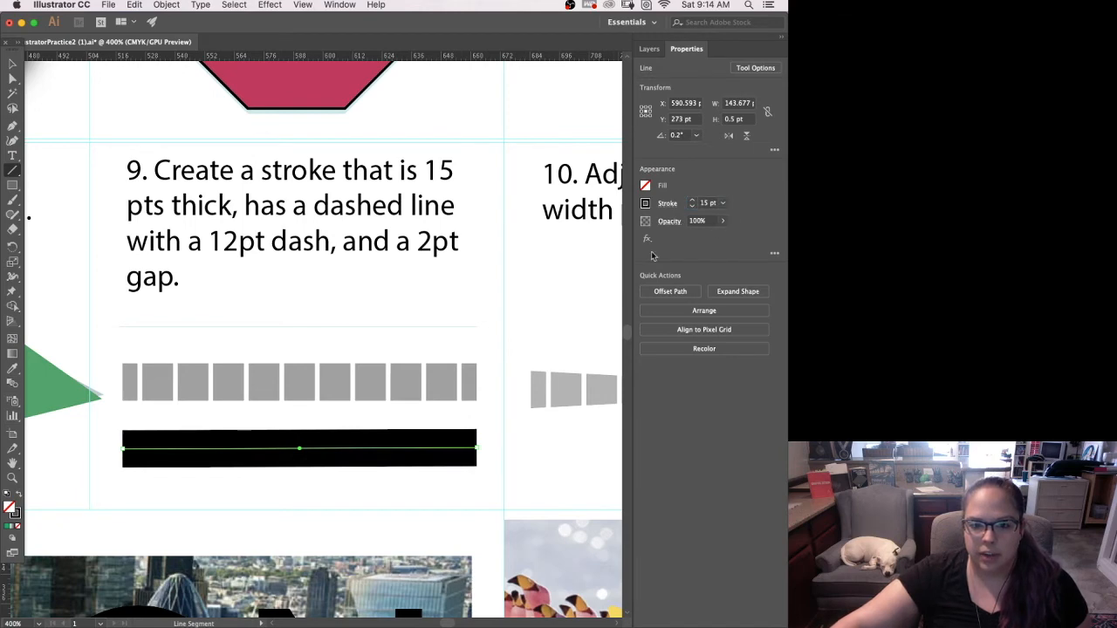
{"action": "key", "text": "v"}
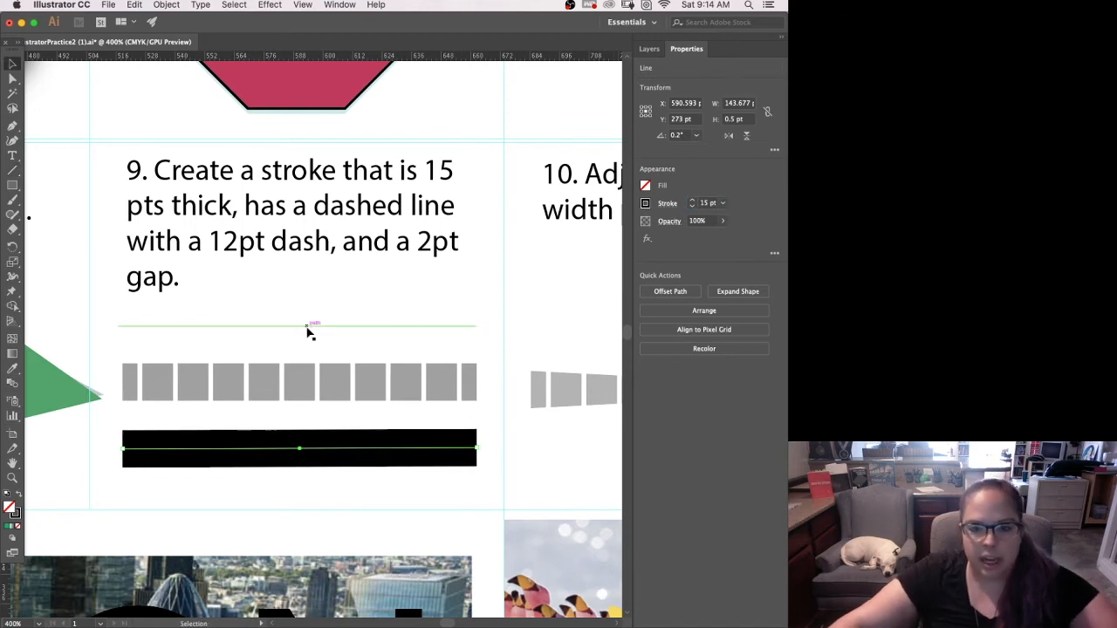
{"action": "left_click", "coordinate": [306, 328]}
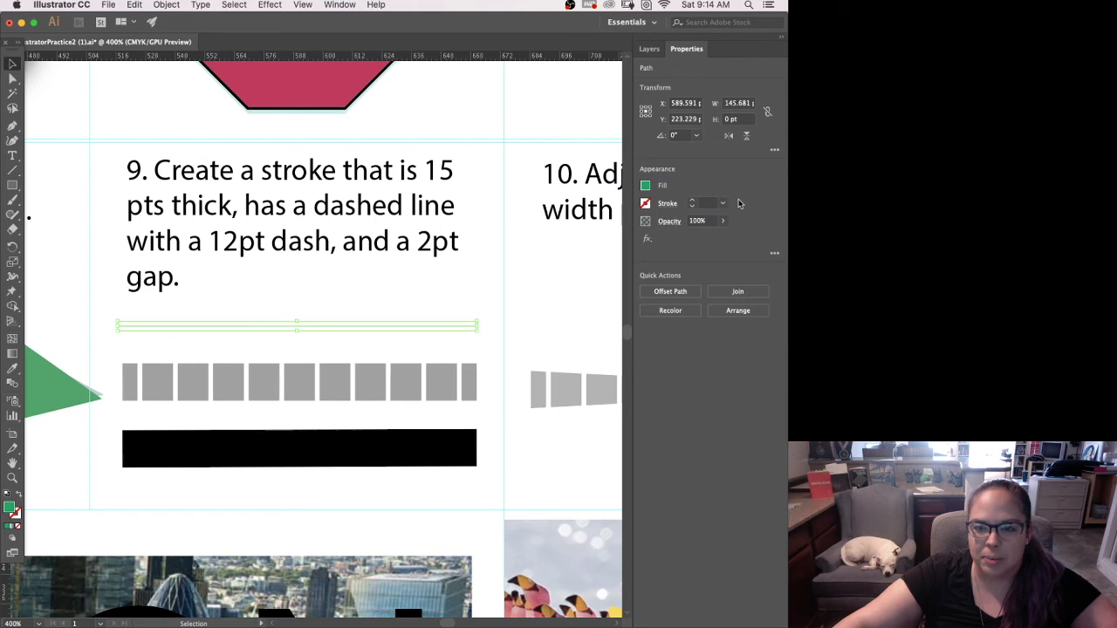
{"action": "left_click", "coordinate": [692, 202]}
{"action": "left_click", "coordinate": [692, 202]}
{"action": "left_click", "coordinate": [692, 202]}
{"action": "left_click", "coordinate": [692, 202]}
{"action": "left_click", "coordinate": [692, 202]}
{"action": "left_click", "coordinate": [692, 202]}
{"action": "left_click", "coordinate": [692, 202]}
{"action": "left_click", "coordinate": [692, 202]}
{"action": "left_click", "coordinate": [692, 202]}
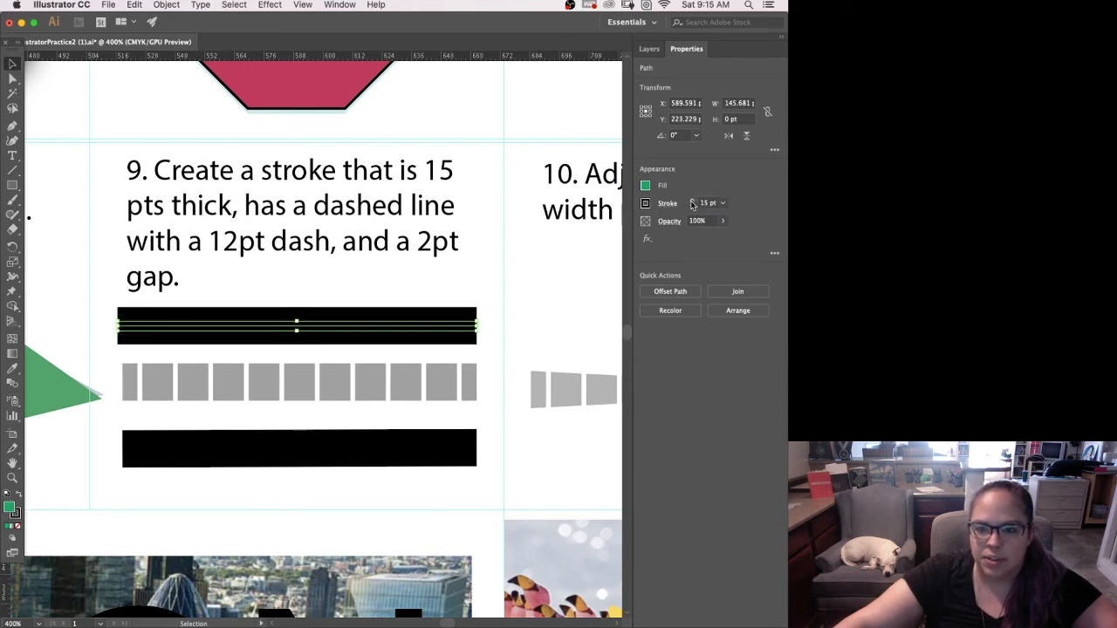
{"action": "left_click", "coordinate": [538, 308]}
{"action": "left_click", "coordinate": [295, 328]}
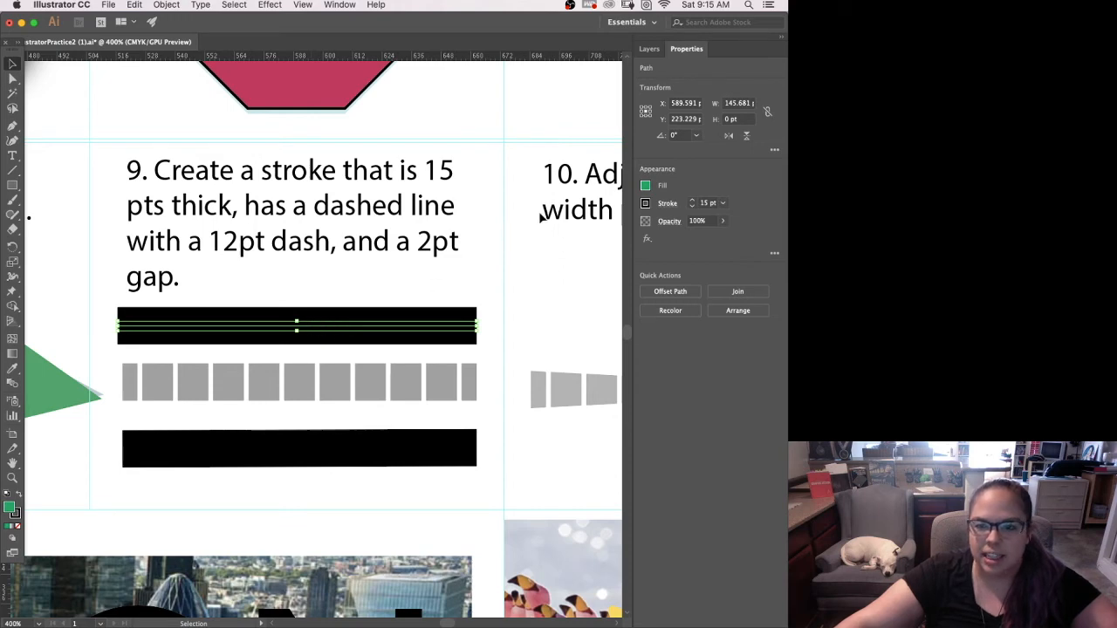
Step: Make the upper path's stroke a dashed line with a 12 pt dash and a 2 pt gap
{"action": "left_click", "coordinate": [668, 205]}
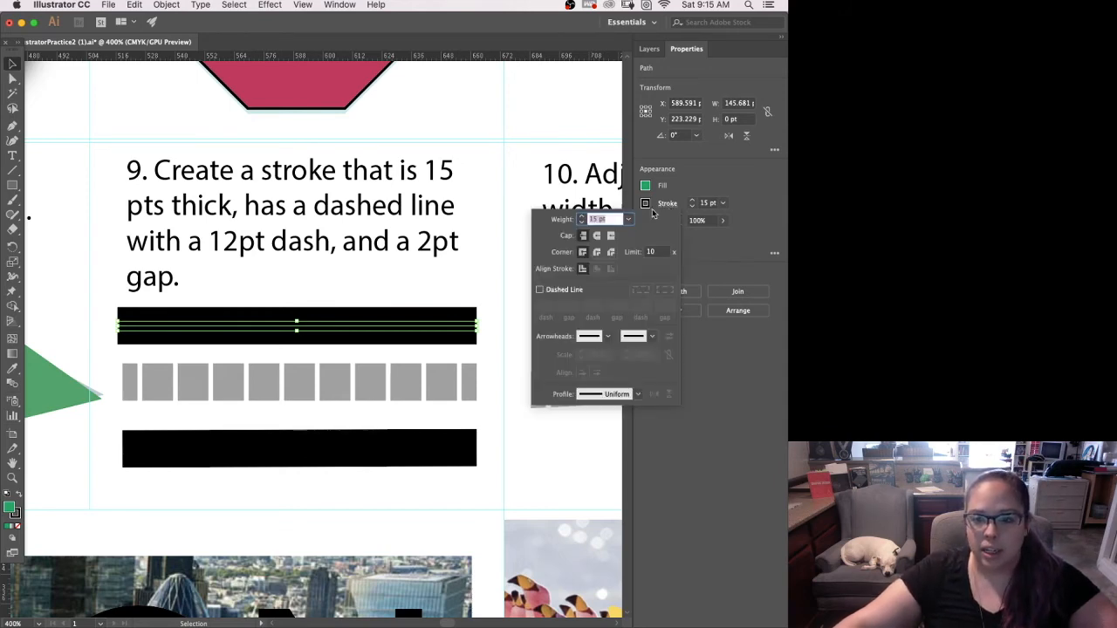
{"action": "left_click", "coordinate": [582, 237]}
{"action": "left_click", "coordinate": [597, 236]}
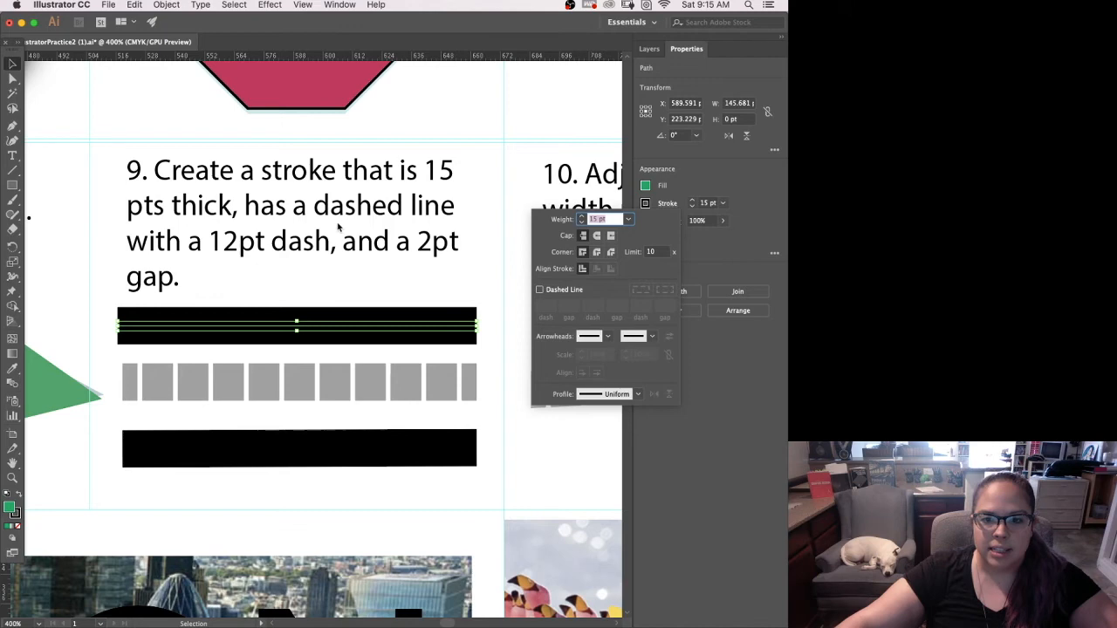
{"action": "left_click", "coordinate": [540, 291]}
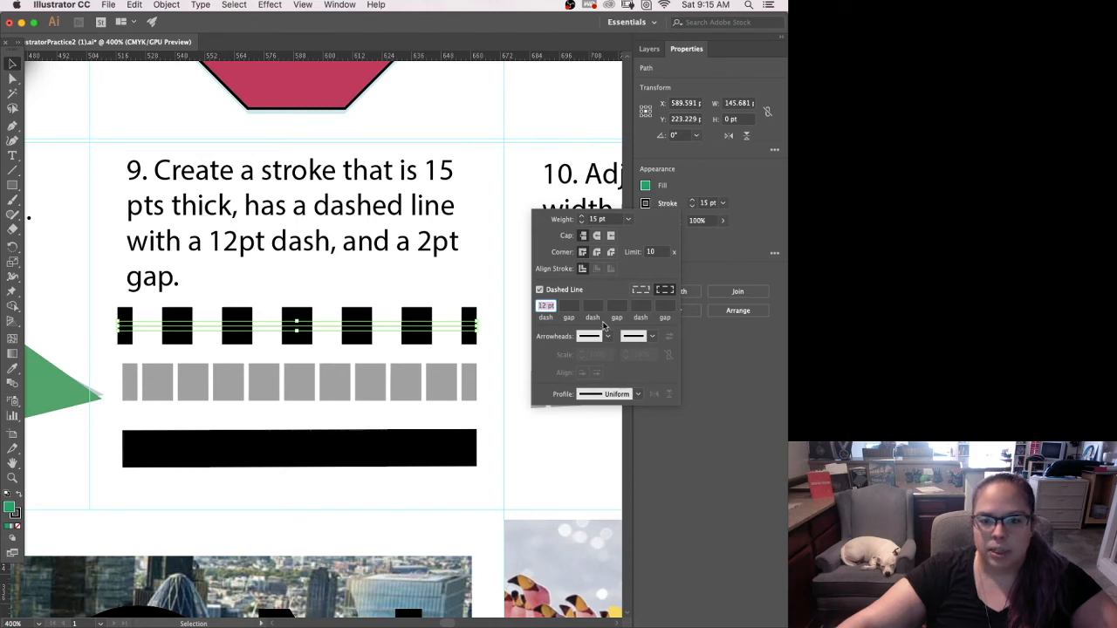
{"action": "left_click", "coordinate": [569, 305]}
{"action": "type", "text": "2"}
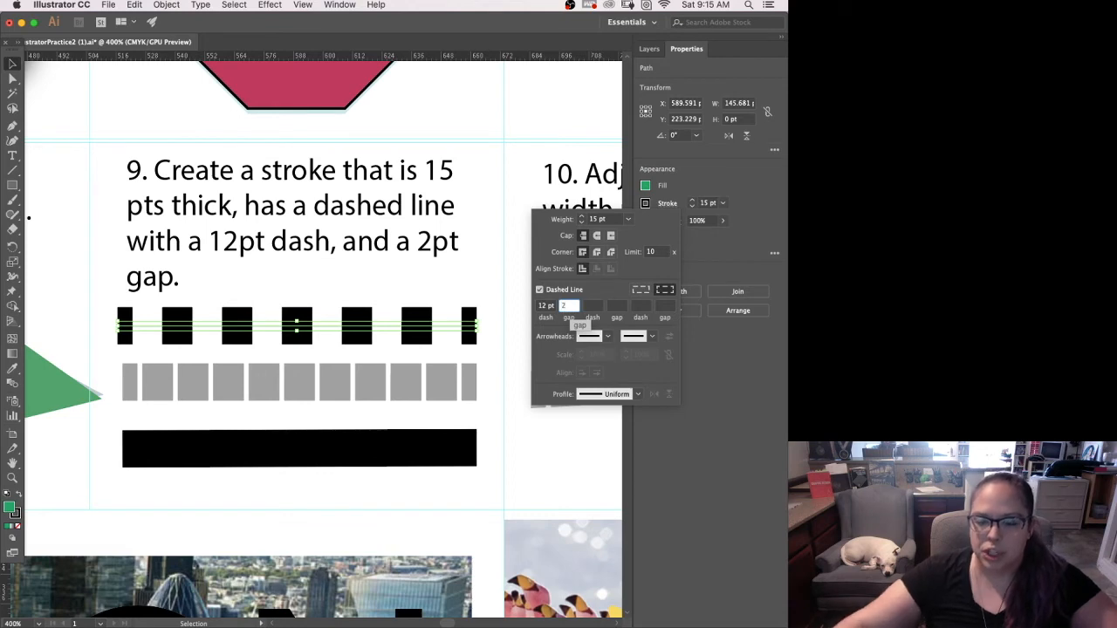
{"action": "left_click", "coordinate": [595, 306]}
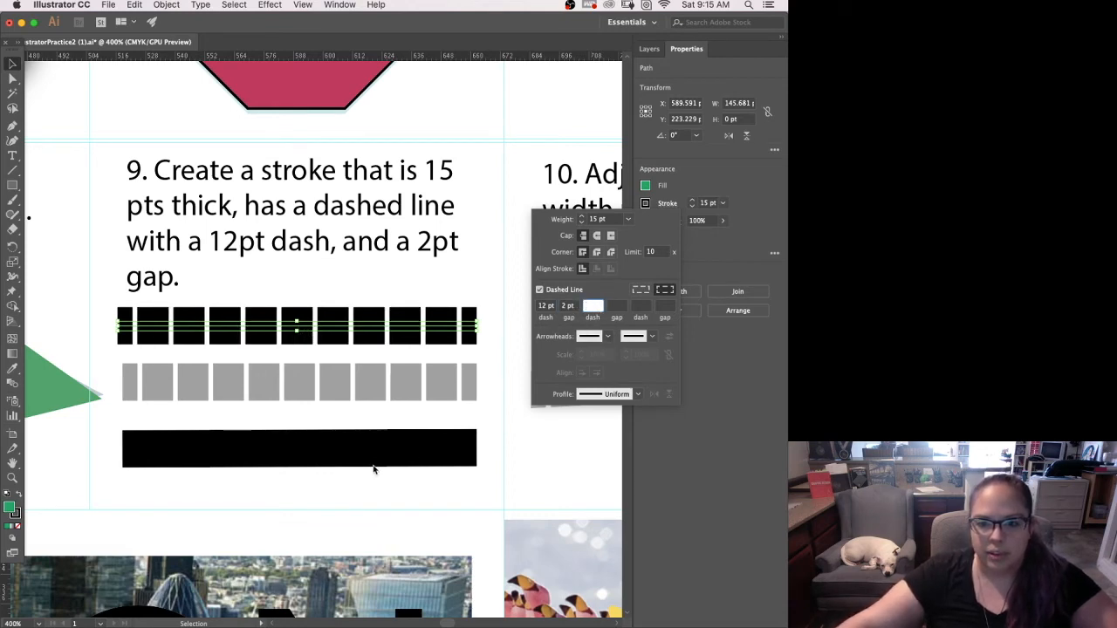
{"action": "left_click", "coordinate": [719, 409]}
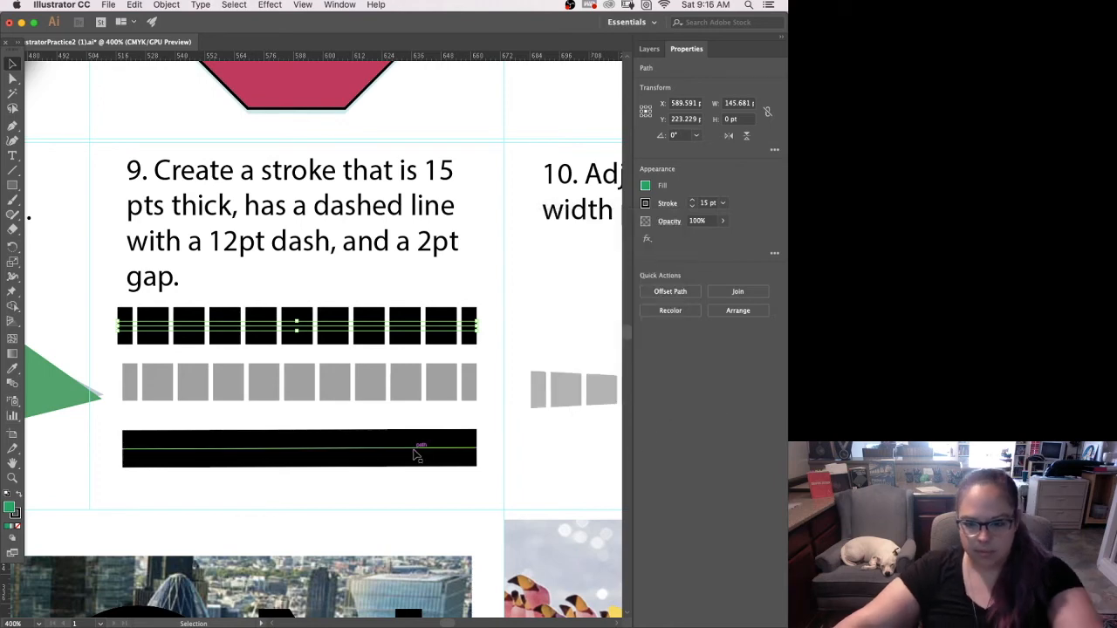
Step: Delete the solid black line in exercise 9 and place a copy of the dashed path above exercise 10's tapered sample
{"action": "left_click", "coordinate": [418, 449]}
{"action": "mouse_move", "coordinate": [556, 451]}
{"action": "left_mouse_down"}
{"action": "mouse_move", "coordinate": [397, 462]}
{"action": "mouse_move", "coordinate": [312, 415]}
{"action": "left_mouse_up"}
{"action": "left_click", "coordinate": [428, 397]}
{"action": "left_click", "coordinate": [192, 325]}
{"action": "left_click", "coordinate": [150, 328]}
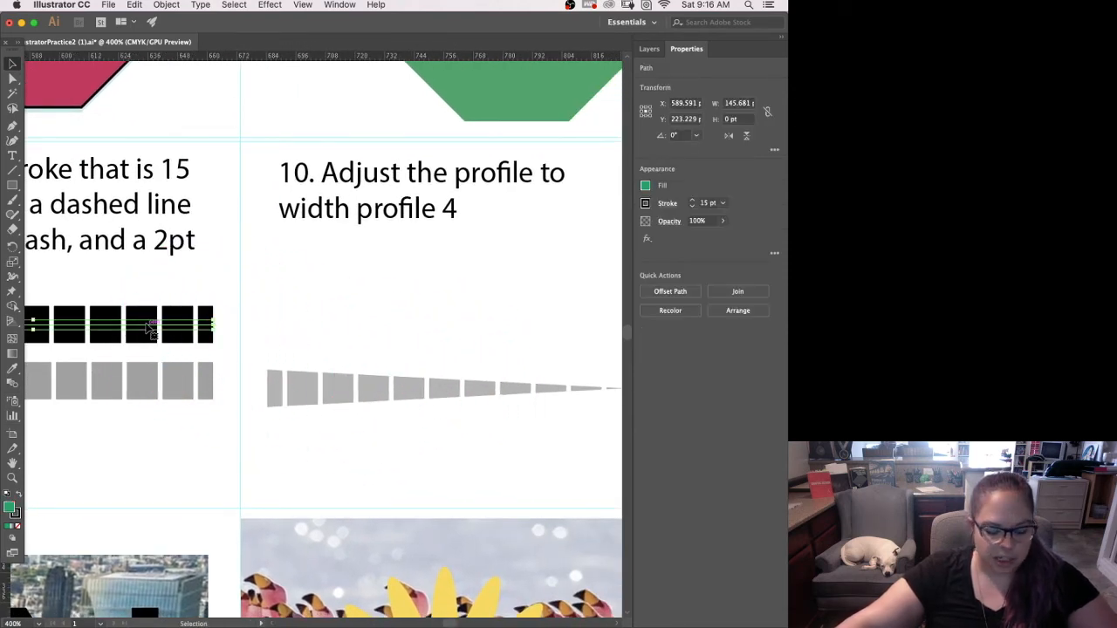
{"action": "left_click_drag", "start_coordinate": [150, 326], "coordinate": [556, 326]}
{"action": "scroll", "coordinate": [553, 413], "scroll_direction": "right", "scroll_amount": 5}
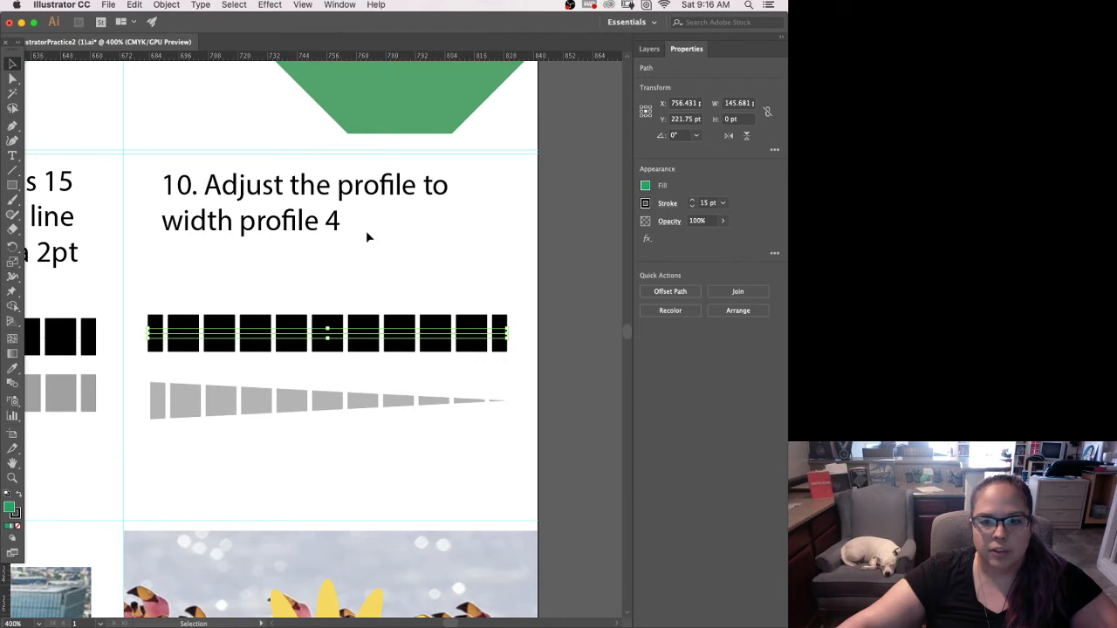
Step: Apply Width Profile 4 to the dashed stroke copy in exercise 10
{"action": "left_click", "coordinate": [667, 208]}
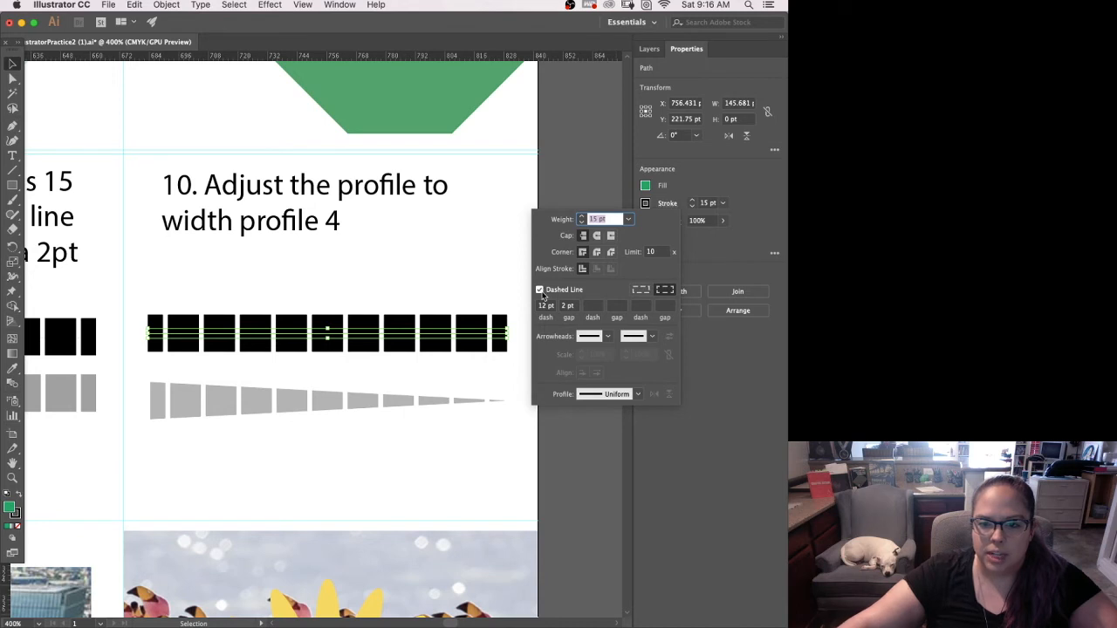
{"action": "left_click", "coordinate": [553, 335]}
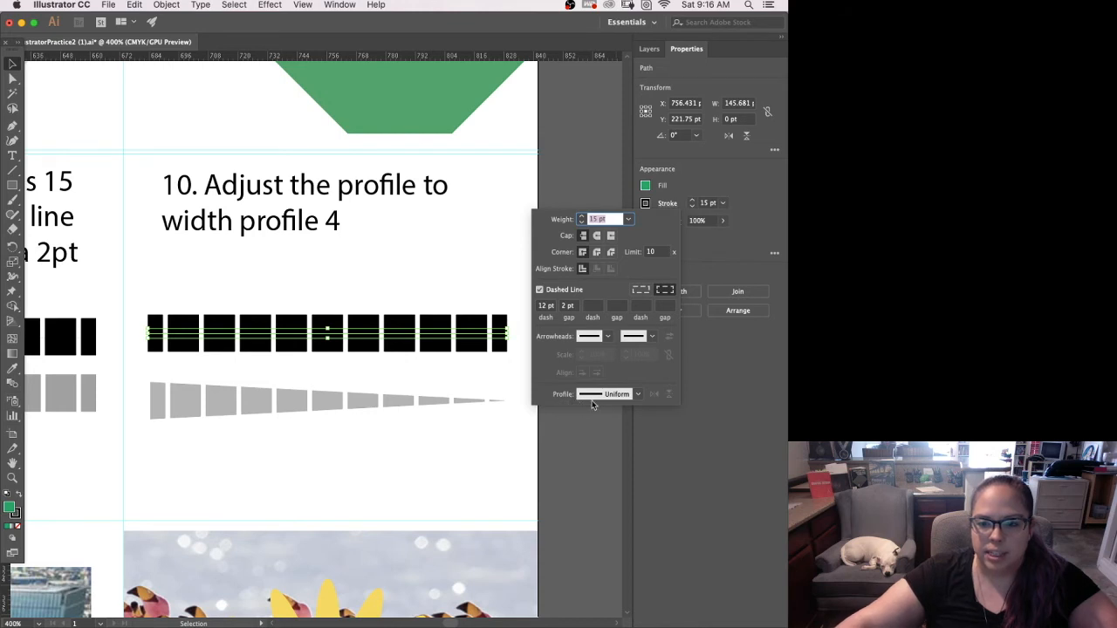
{"action": "left_click", "coordinate": [640, 396]}
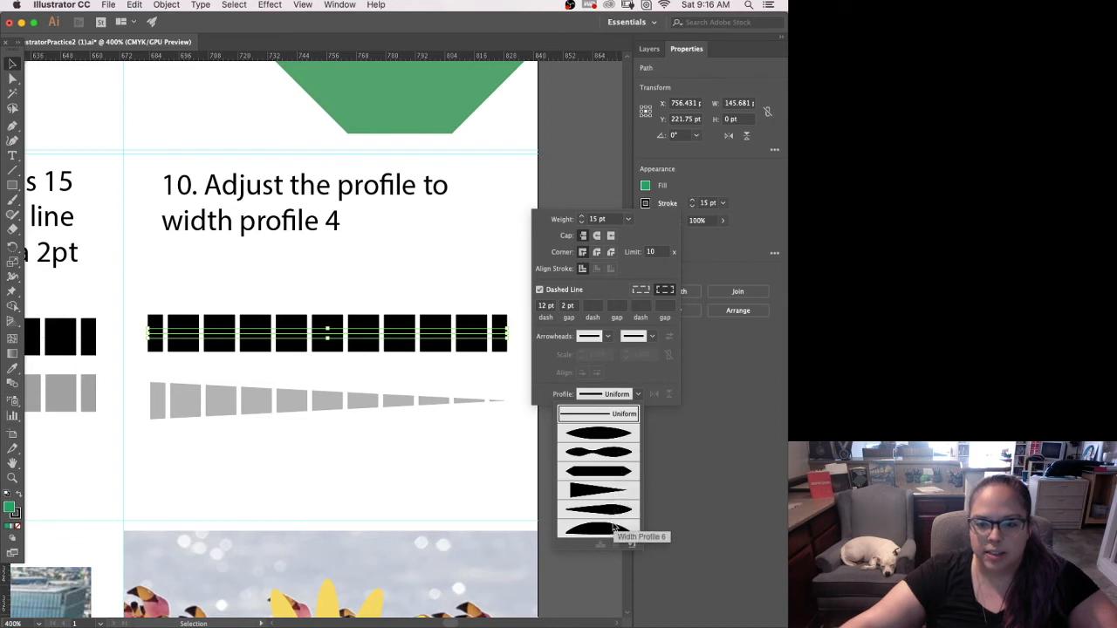
{"action": "left_click", "coordinate": [584, 492]}
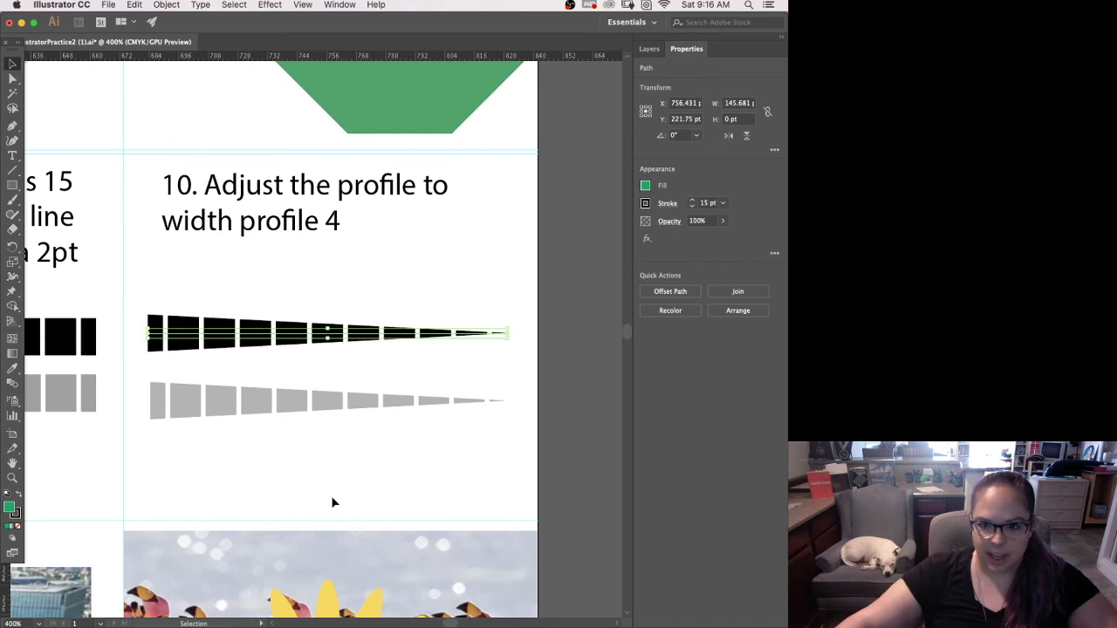
Step: Locate the flower in exercise 11 and select its yellow-green petal
{"action": "key", "text": "space"}
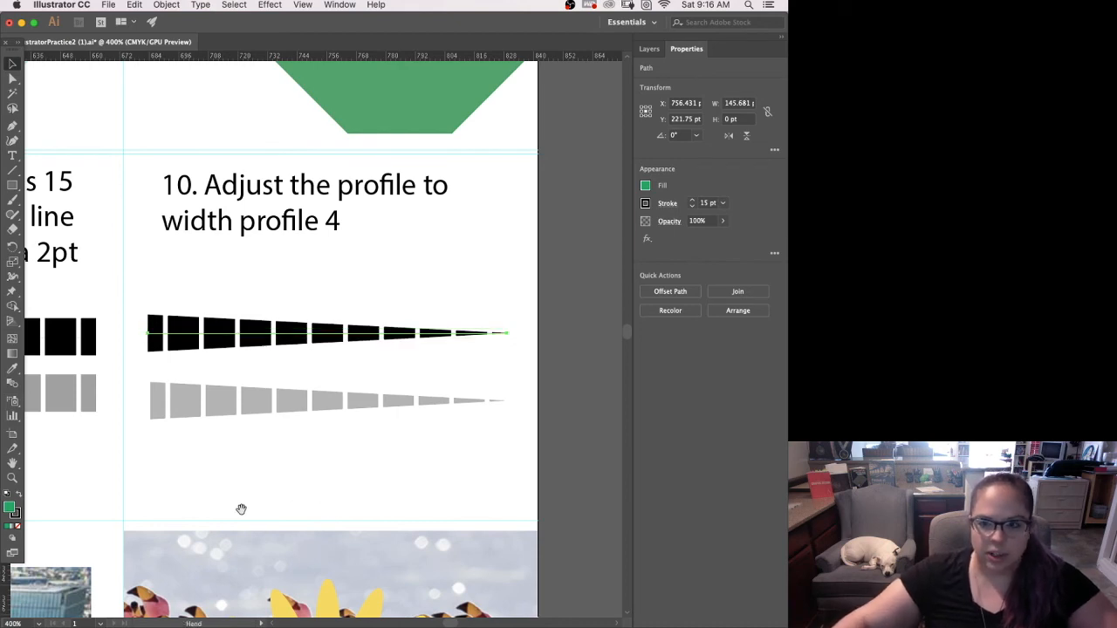
{"action": "left_click_drag", "start_coordinate": [242, 509], "coordinate": [383, 421]}
{"action": "left_click_drag", "start_coordinate": [244, 485], "coordinate": [483, 365]}
{"action": "left_click_drag", "start_coordinate": [199, 504], "coordinate": [558, 489]}
{"action": "left_click_drag", "start_coordinate": [187, 537], "coordinate": [498, 546]}
{"action": "left_click_drag", "start_coordinate": [242, 538], "coordinate": [380, 539]}
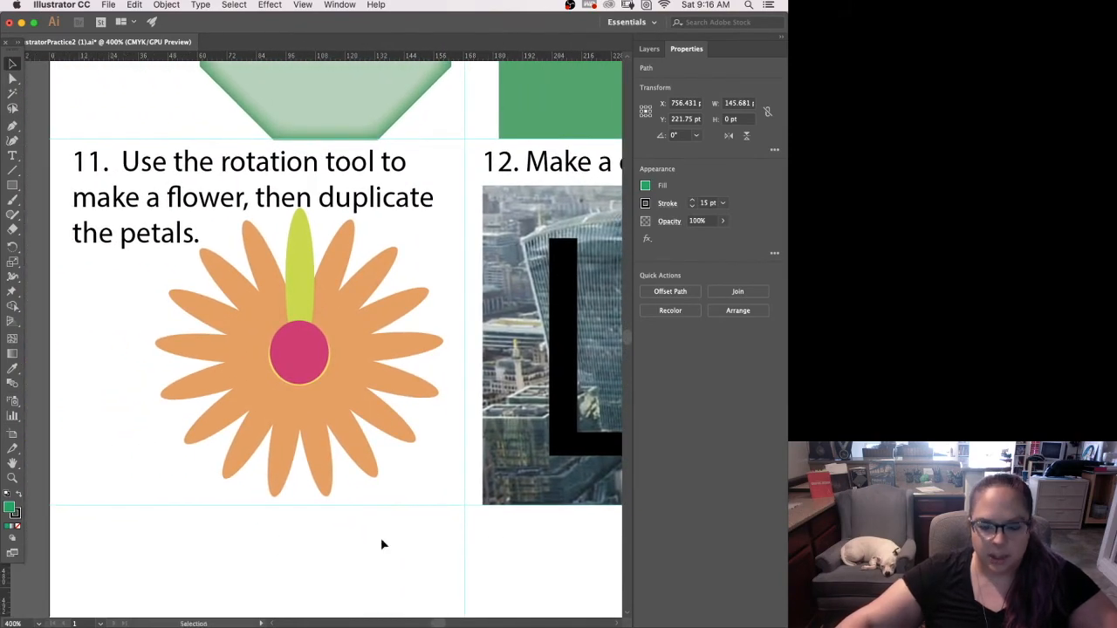
{"action": "key", "text": "super+equal"}
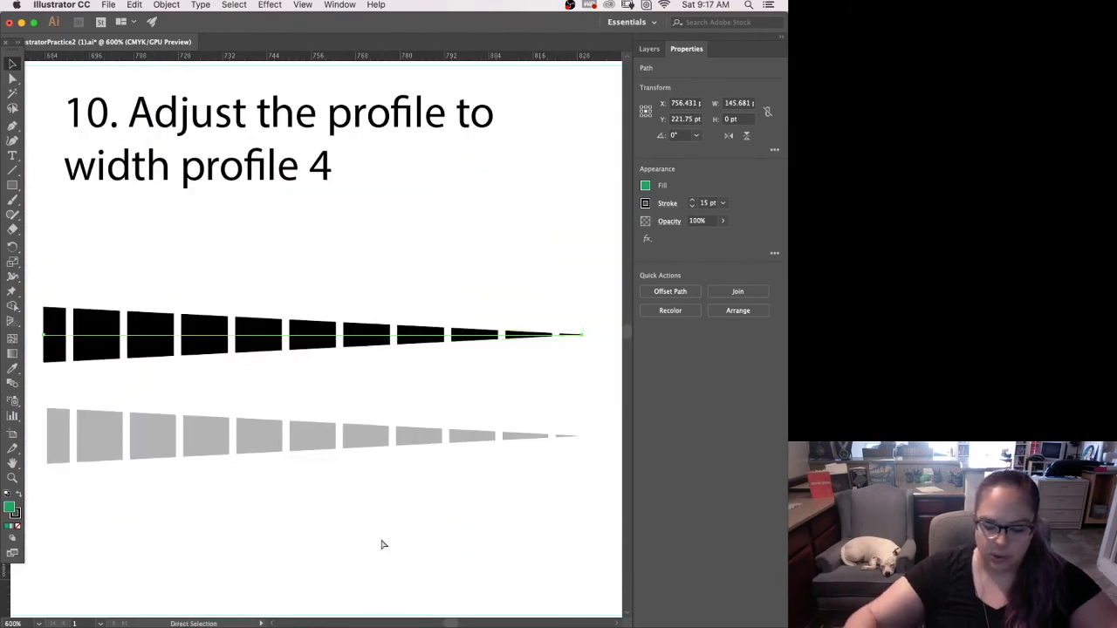
{"action": "key", "text": "super+minus"}
{"action": "key", "text": "super+minus"}
{"action": "key", "text": "super+minus"}
{"action": "left_click_drag", "start_coordinate": [201, 537], "coordinate": [537, 454]}
{"action": "left_click_drag", "start_coordinate": [461, 486], "coordinate": [935, 498]}
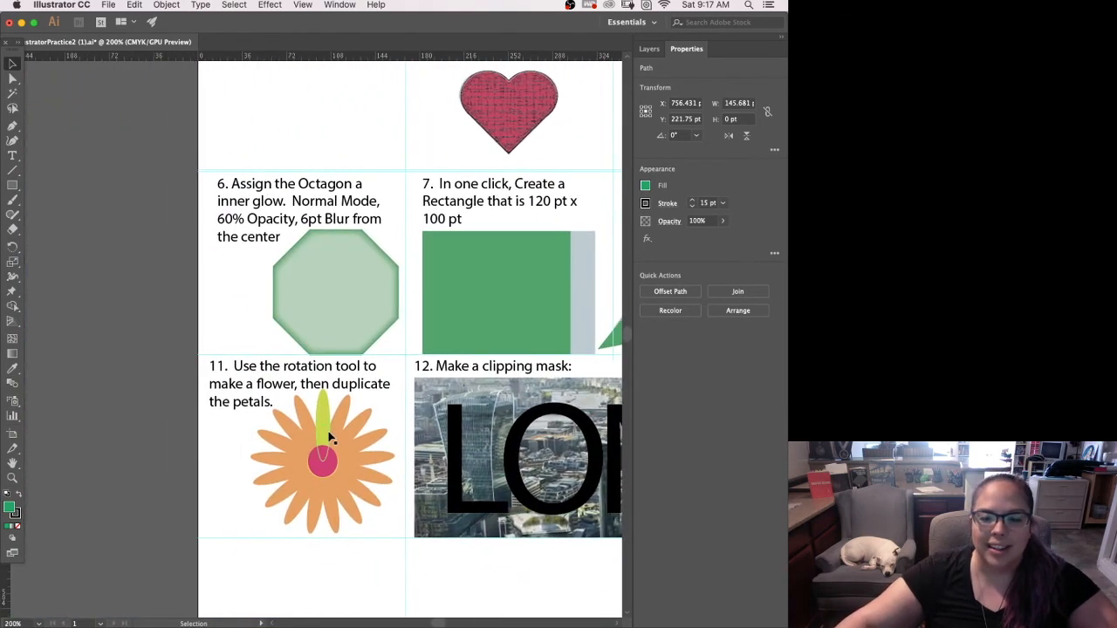
{"action": "key", "text": "v"}
{"action": "left_click", "coordinate": [331, 435]}
{"action": "key", "text": "super+equal"}
{"action": "key", "text": "super+equal"}
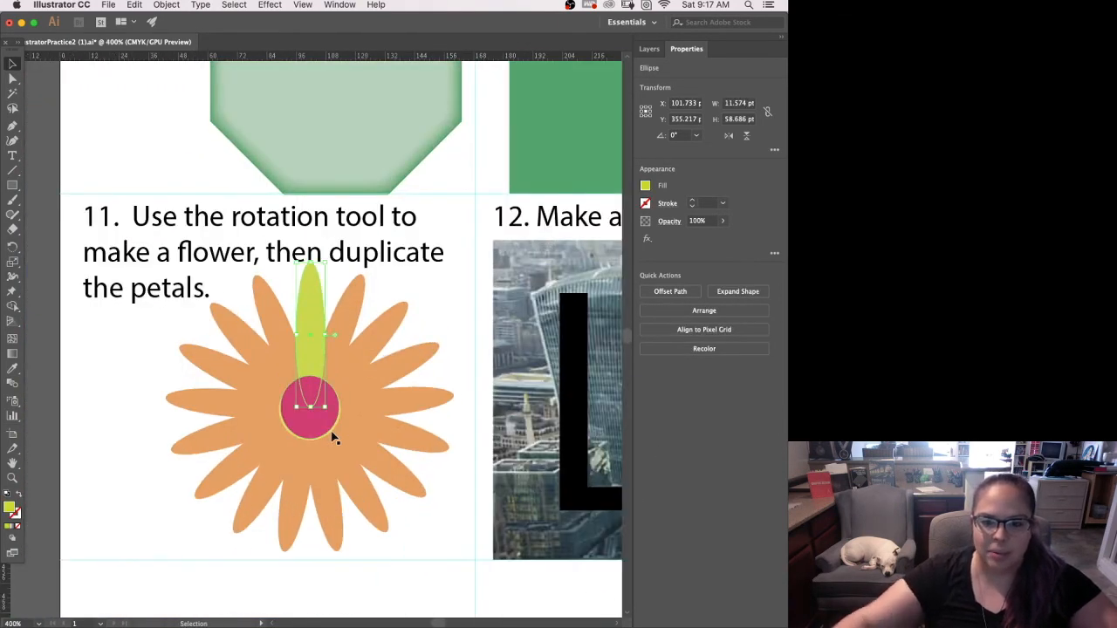
{"action": "key", "text": "super+equal"}
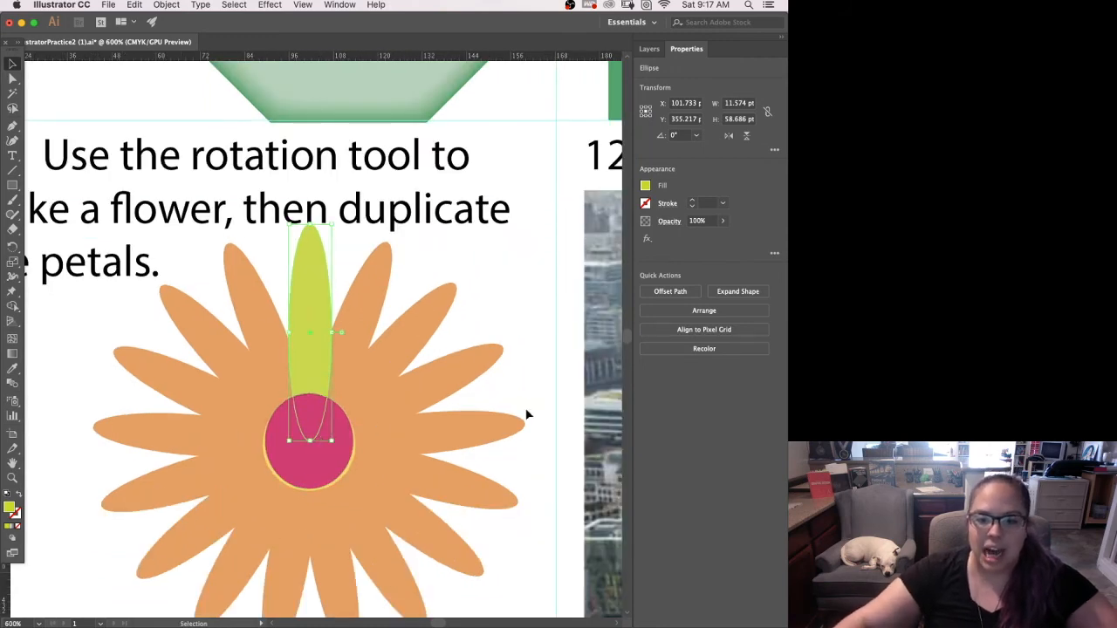
{"action": "left_click_drag", "start_coordinate": [552, 472], "coordinate": [547, 392]}
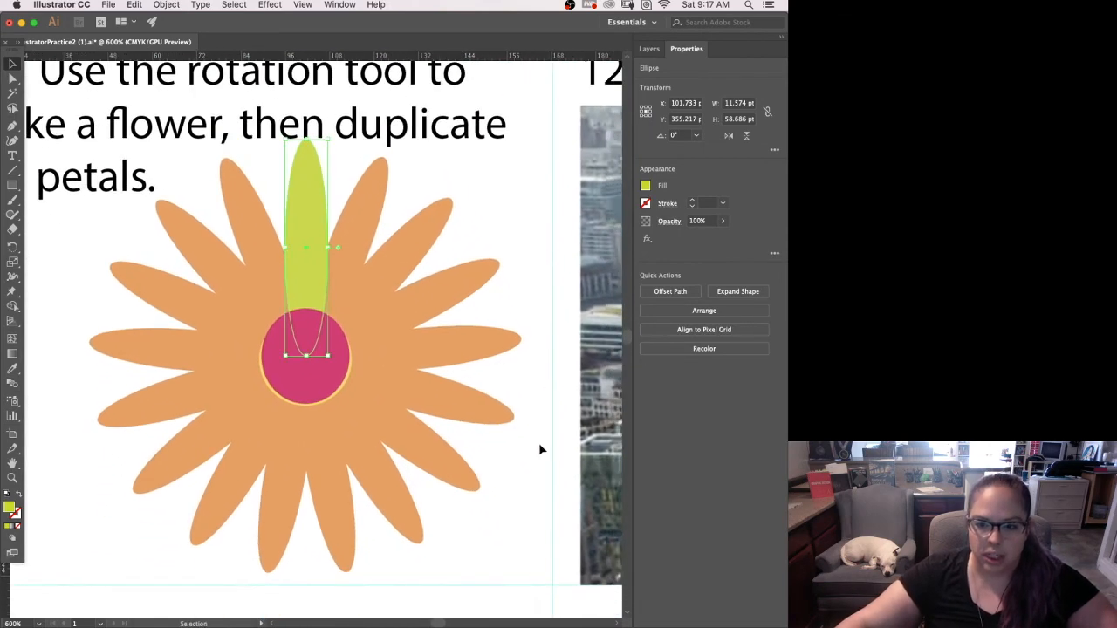
Step: Examine how the yellow-green petal sits against the flower's pink centre circle
{"action": "left_click", "coordinate": [526, 464]}
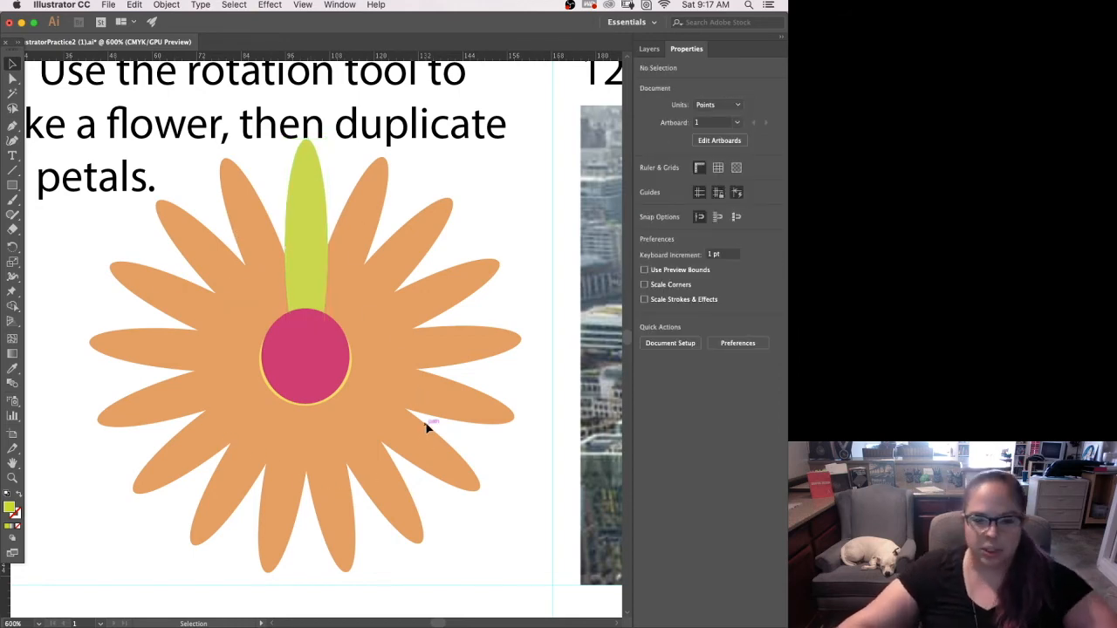
{"action": "left_click", "coordinate": [308, 277]}
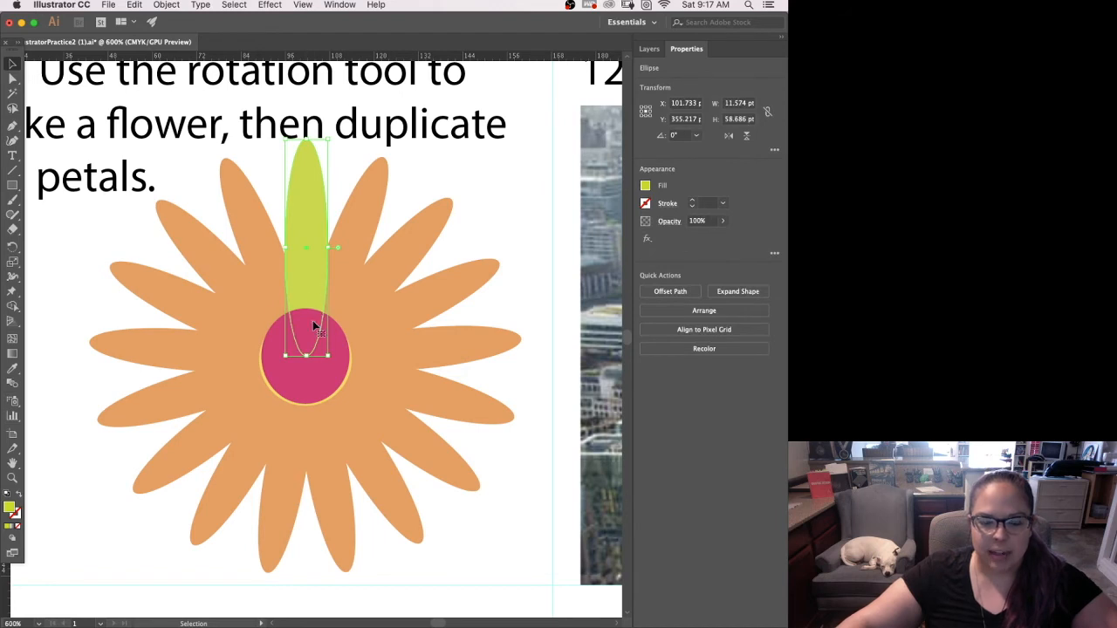
{"action": "left_click", "coordinate": [312, 390]}
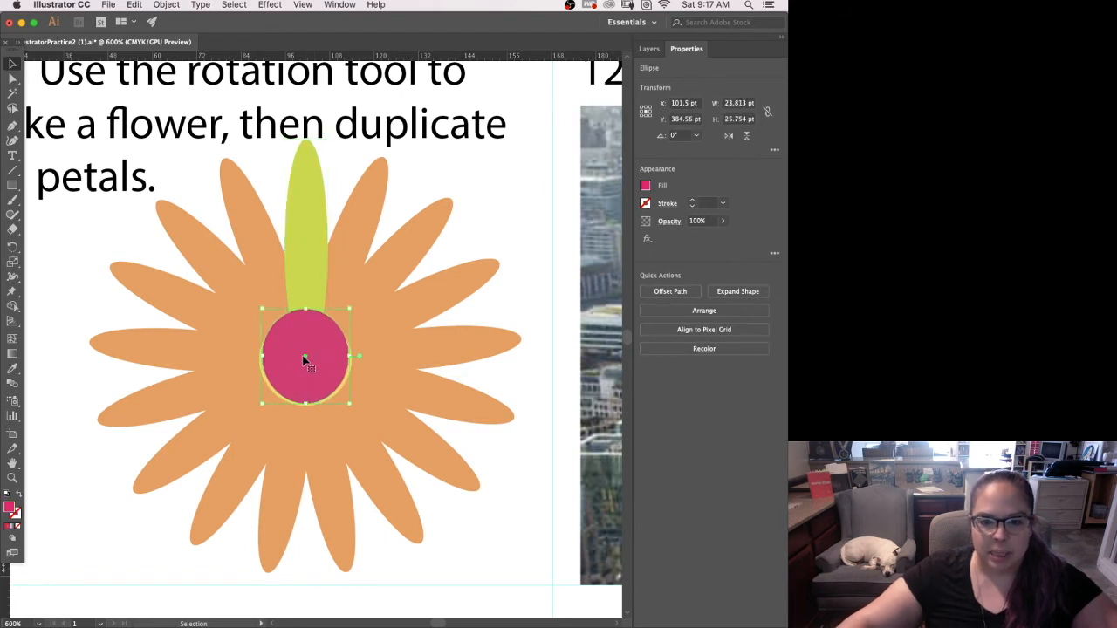
{"action": "left_click", "coordinate": [374, 448]}
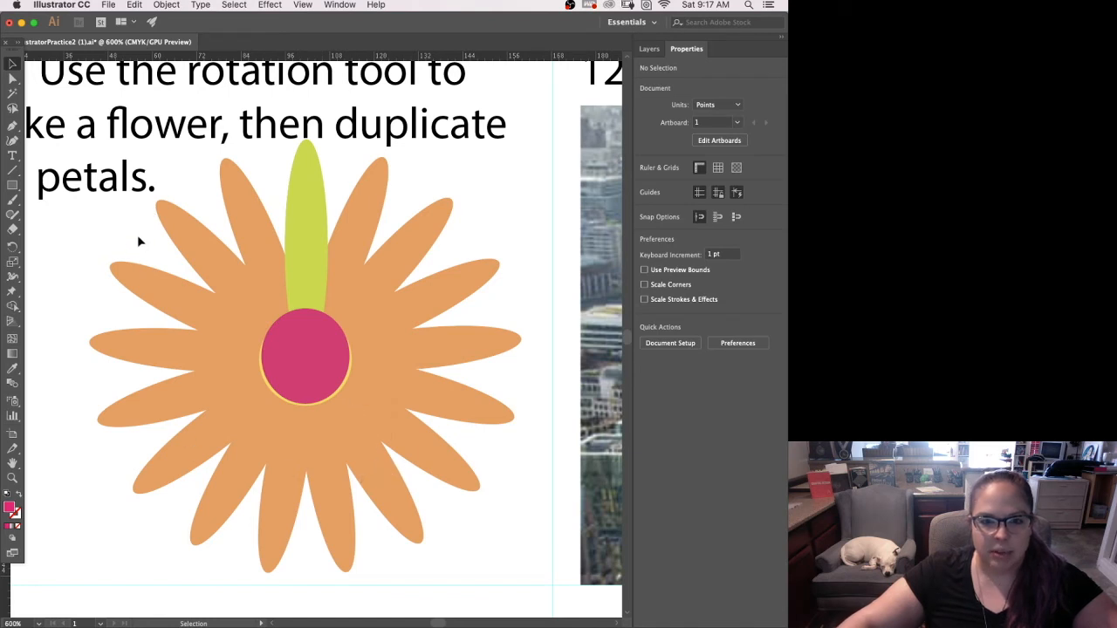
Step: Select the yellow-green petal and set the Rotate tool's pivot on its bottom anchor point inside the pink centre circle
{"action": "left_click", "coordinate": [308, 248]}
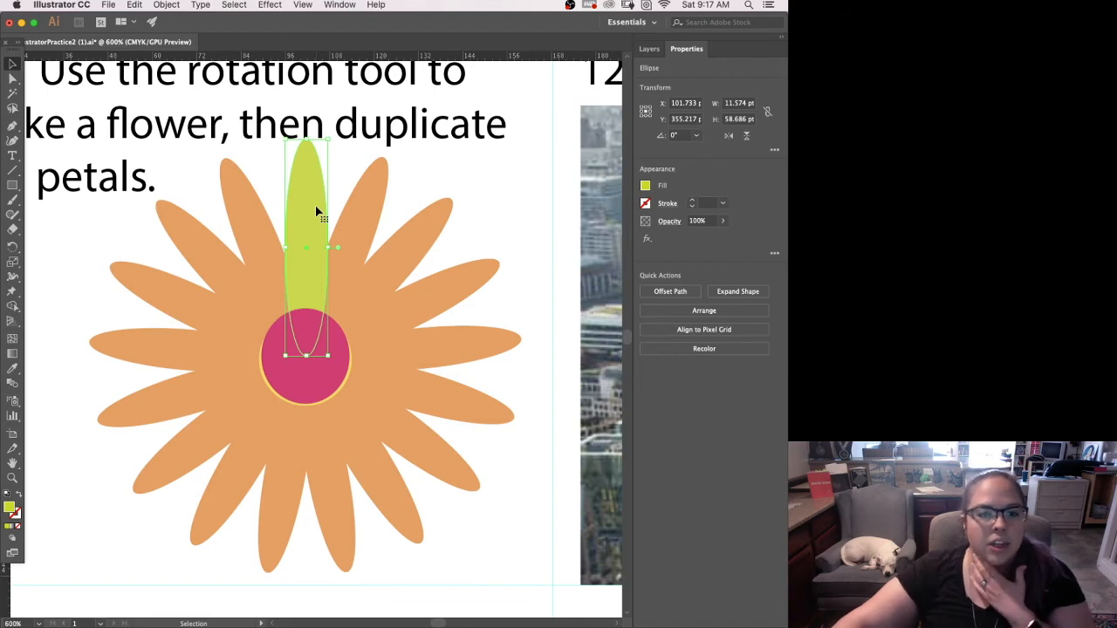
{"action": "left_click", "coordinate": [12, 248]}
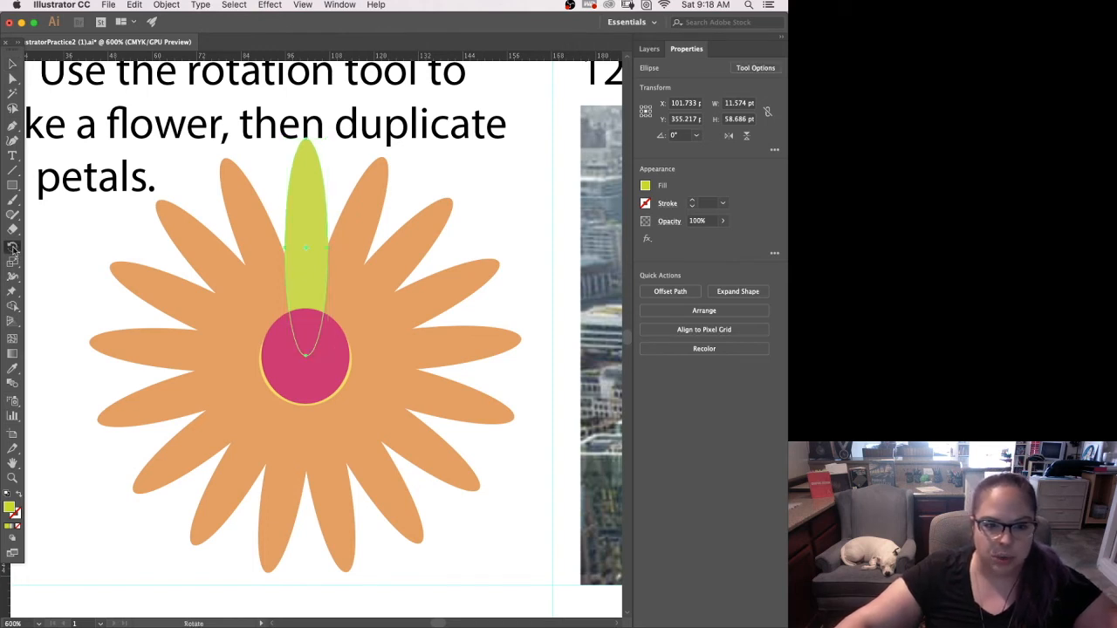
{"action": "left_click", "coordinate": [62, 249]}
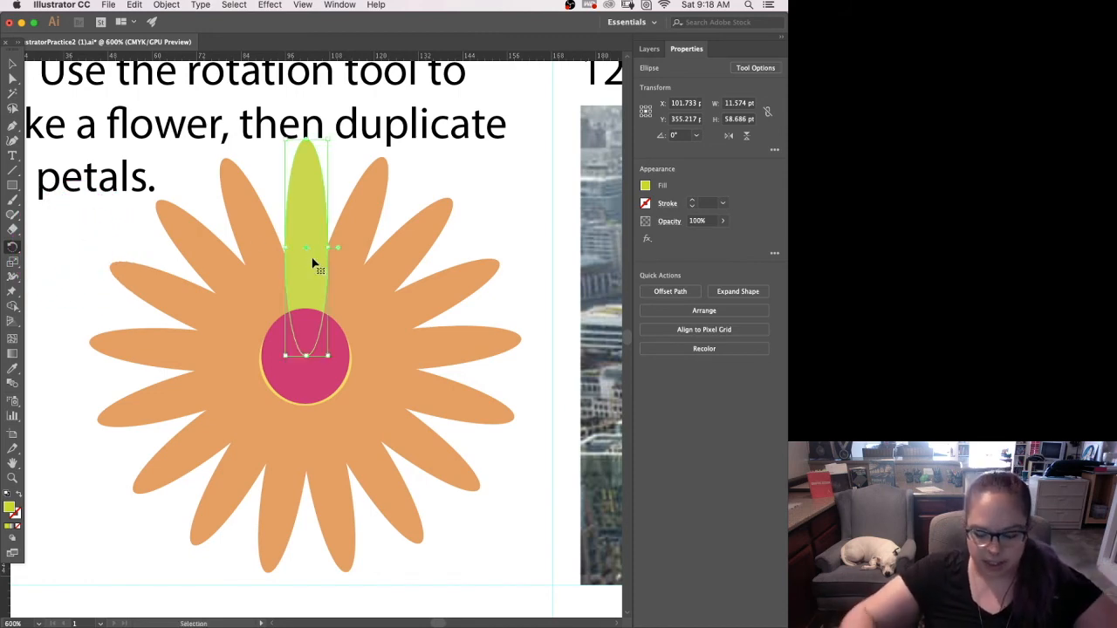
{"action": "key", "text": "super+equal"}
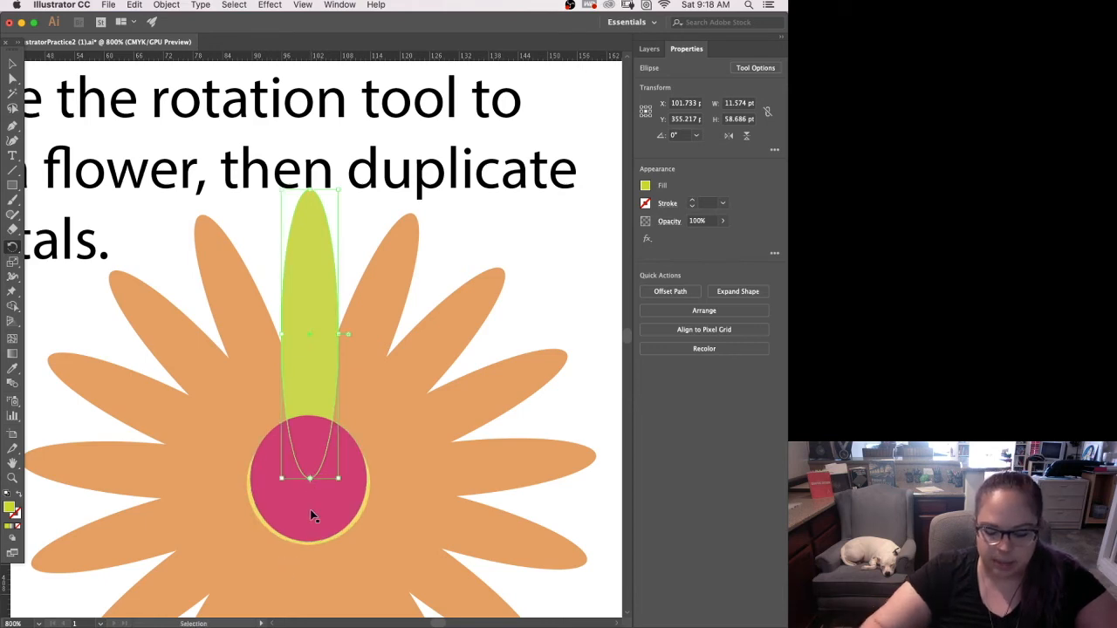
{"action": "key", "text": "super+equal"}
{"action": "left_click", "coordinate": [309, 552]}
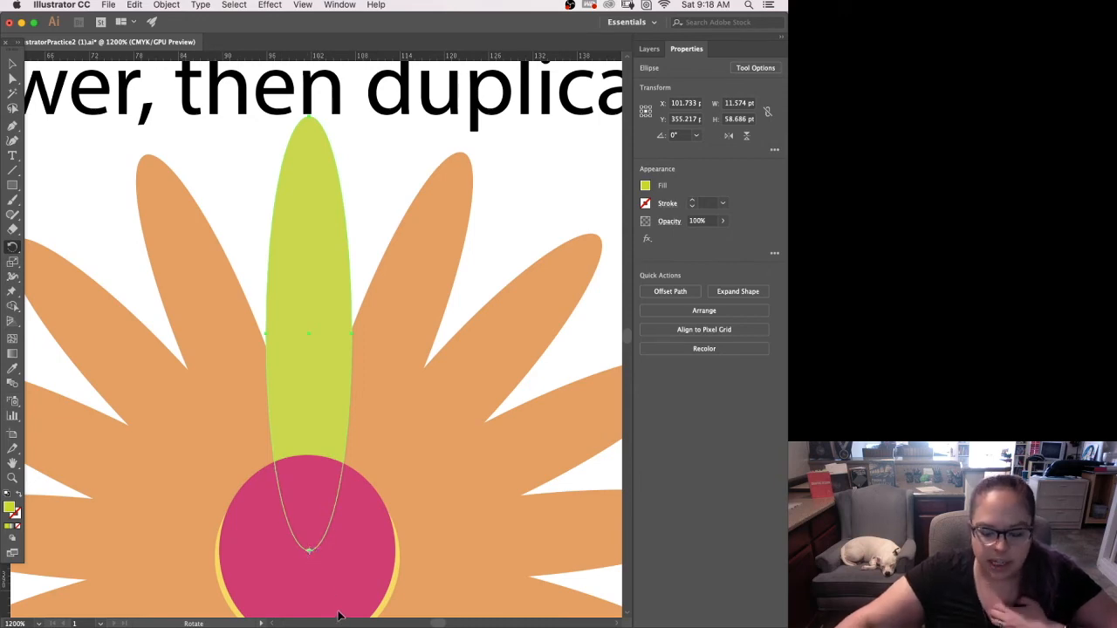
{"action": "key", "text": "v"}
{"action": "key", "text": "super+minus"}
{"action": "key", "text": "super+minus"}
{"action": "key", "text": "super+minus"}
{"action": "key", "text": "r"}
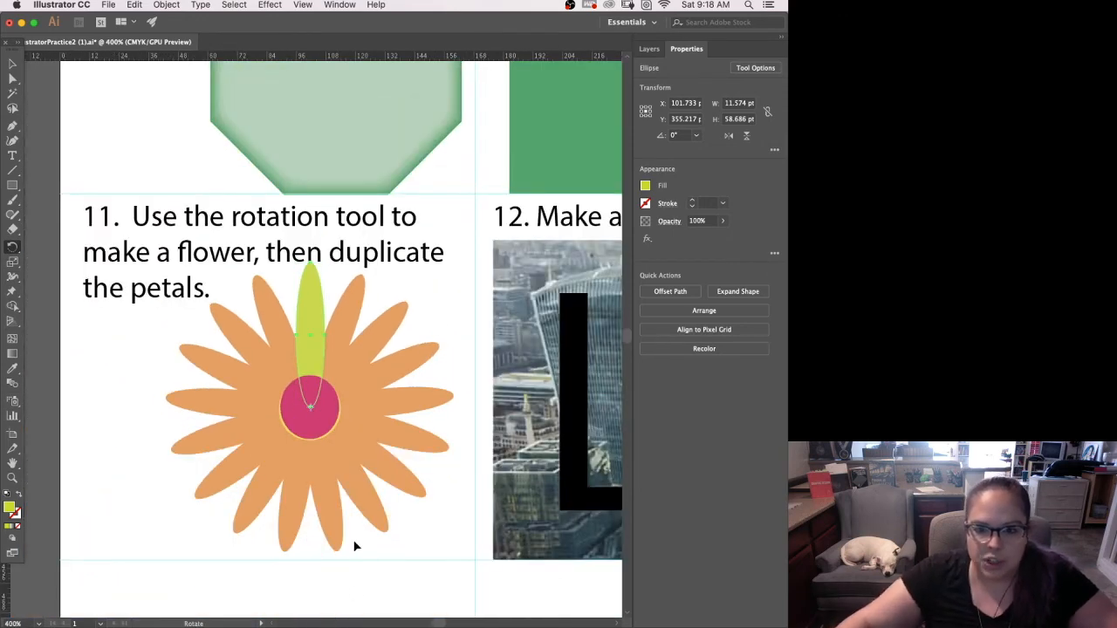
{"action": "key", "text": "super+plus"}
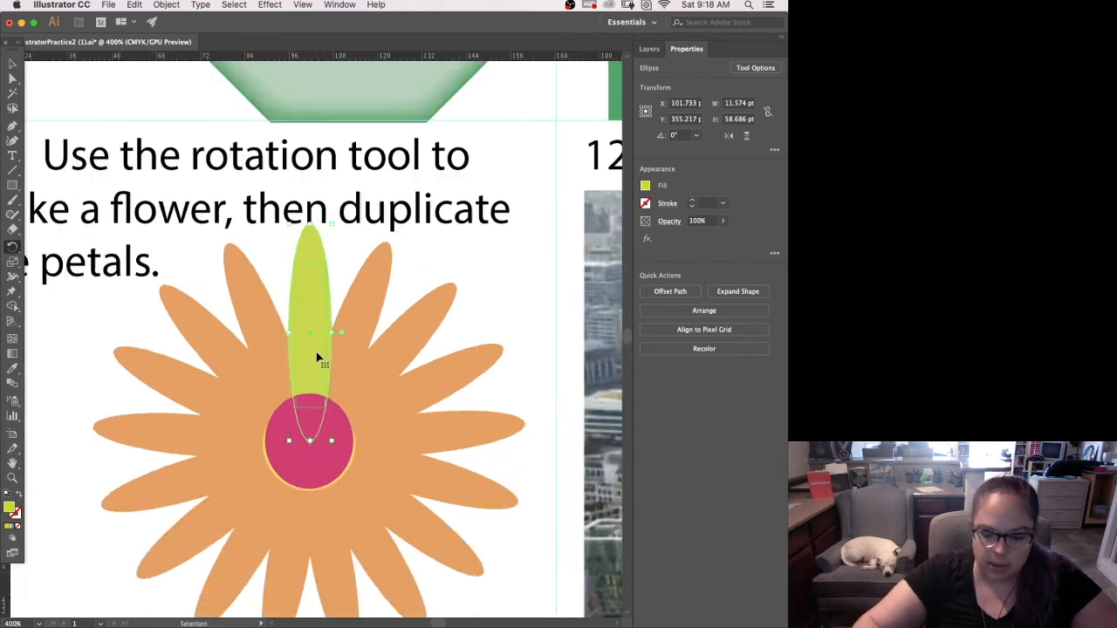
Step: Rotate a copy of the yellow-green petal about 21° clockwise around the flower's centre, over the neighbouring orange petal
{"action": "left_click_drag", "start_coordinate": [314, 349], "coordinate": [303, 266]}
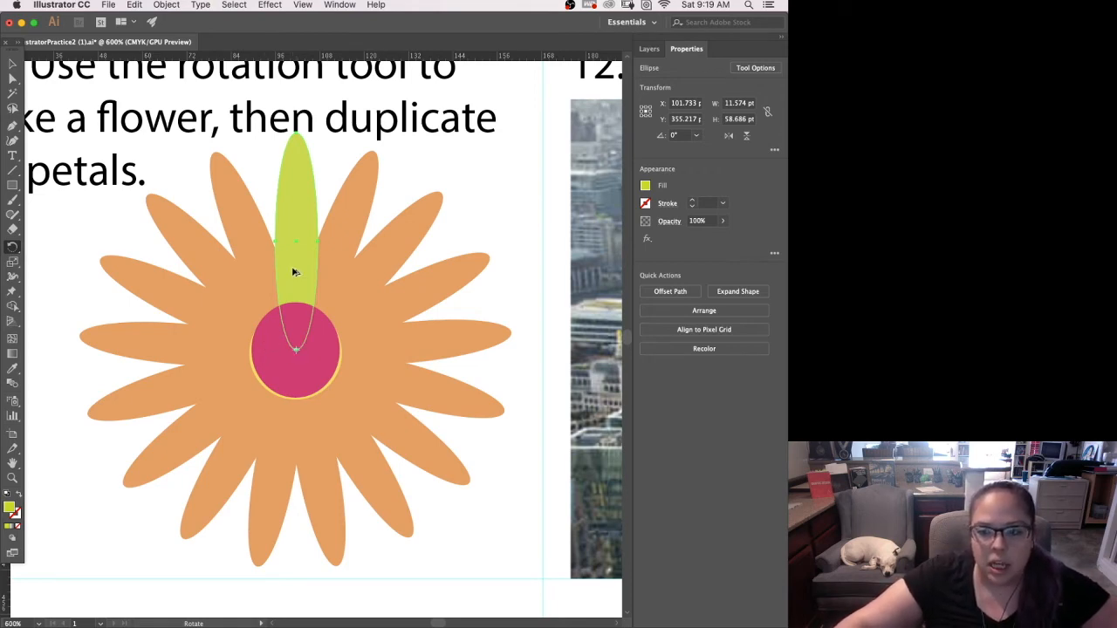
{"action": "left_click_drag", "start_coordinate": [294, 271], "coordinate": [327, 266]}
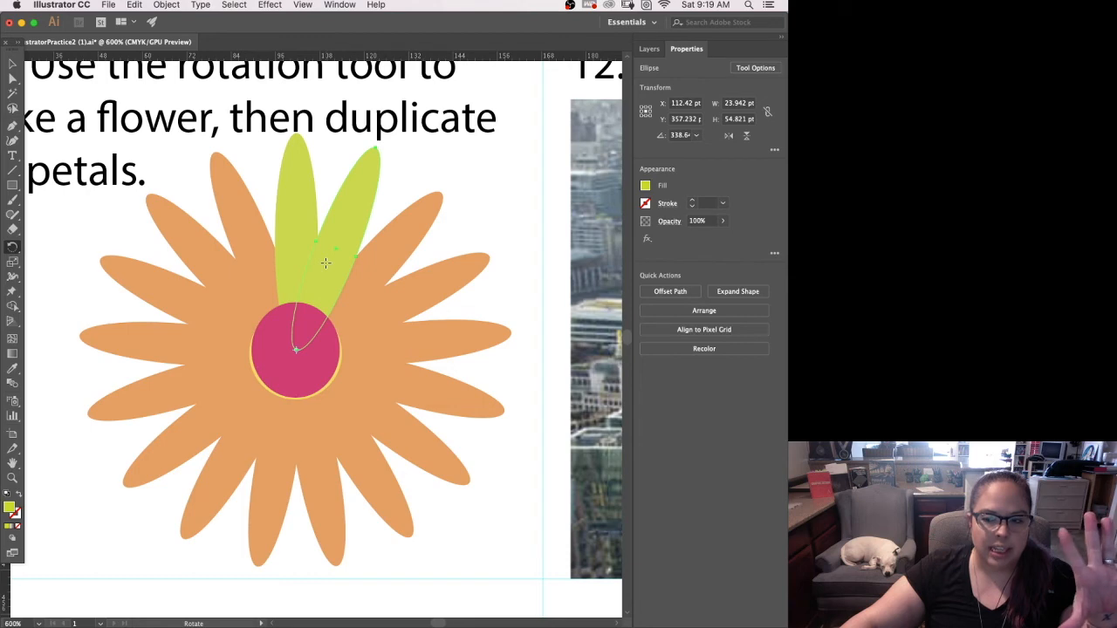
{"action": "key", "text": "v"}
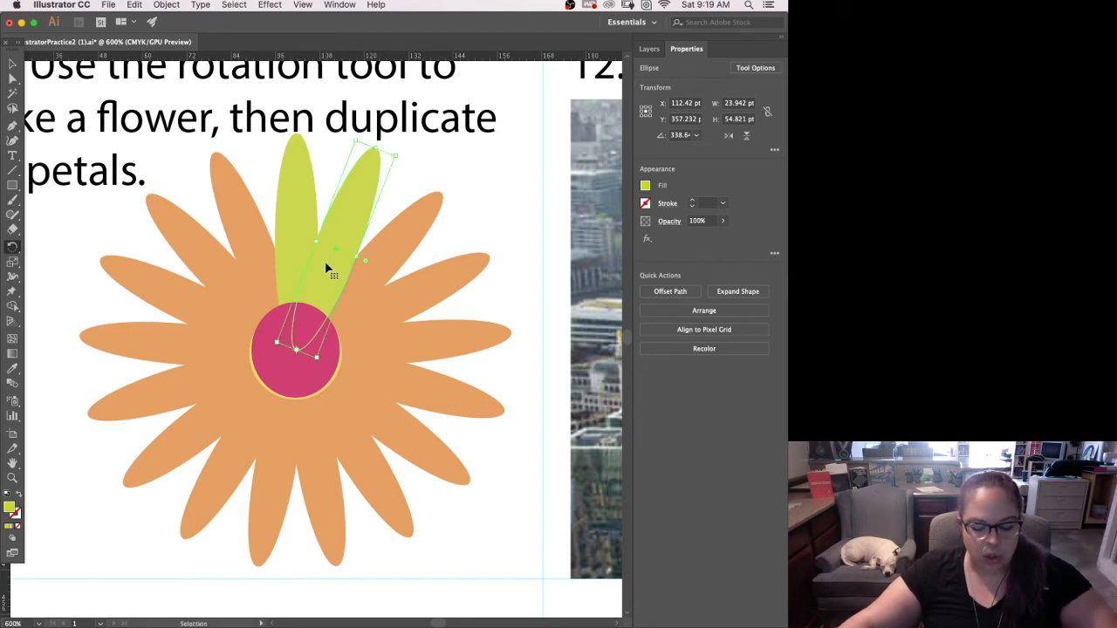
Step: Repeat the rotated petal copy until yellow-green petals go all the way around the pink centre circle
{"action": "key", "text": "super+d"}
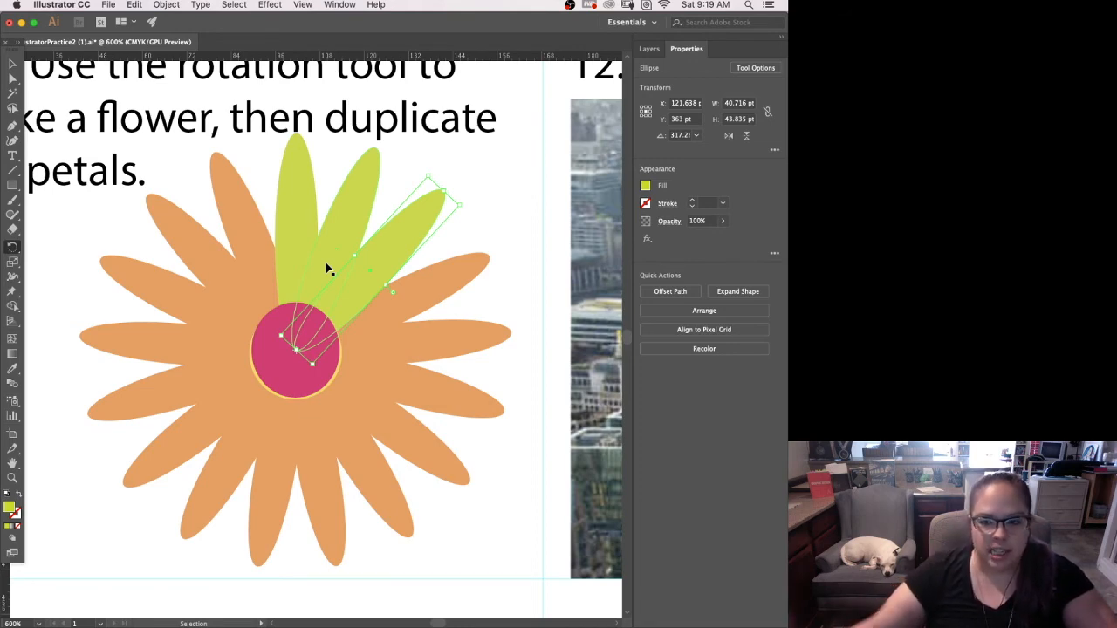
{"action": "key", "text": "super+d"}
{"action": "key", "text": "super+d"}
{"action": "key", "text": "super+d"}
{"action": "key", "text": "super+d"}
{"action": "key", "text": "super+d"}
{"action": "key", "text": "super+d"}
{"action": "key", "text": "super+d"}
{"action": "key", "text": "super+d"}
{"action": "key", "text": "super+d"}
{"action": "key", "text": "super+d"}
{"action": "key", "text": "super+d"}
{"action": "key", "text": "super+d"}
{"action": "key", "text": "super+d"}
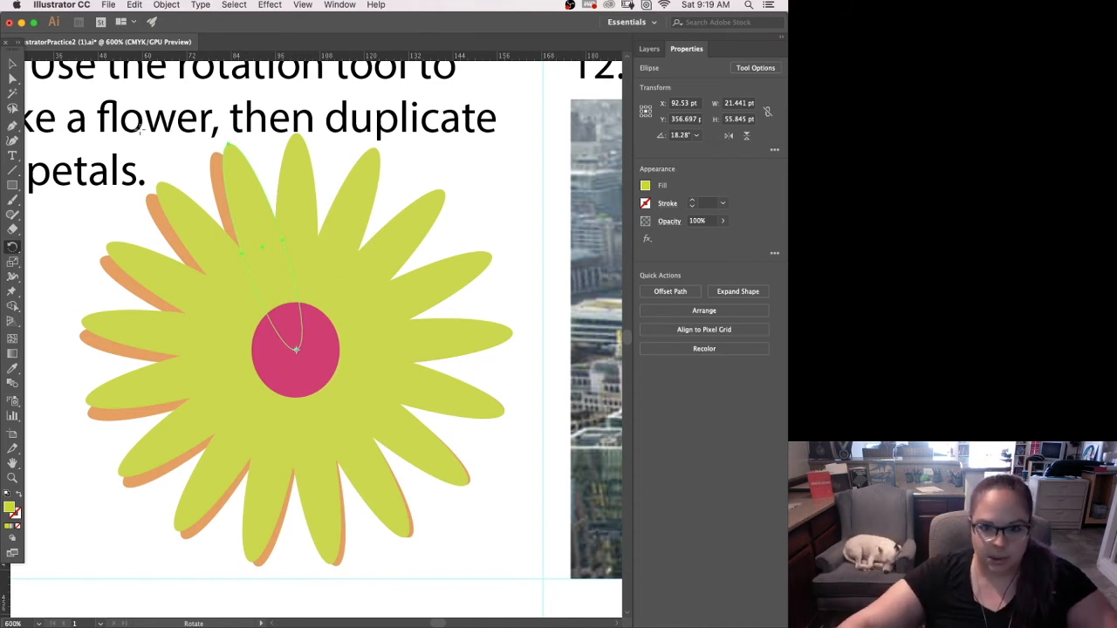
{"action": "left_click", "coordinate": [12, 64]}
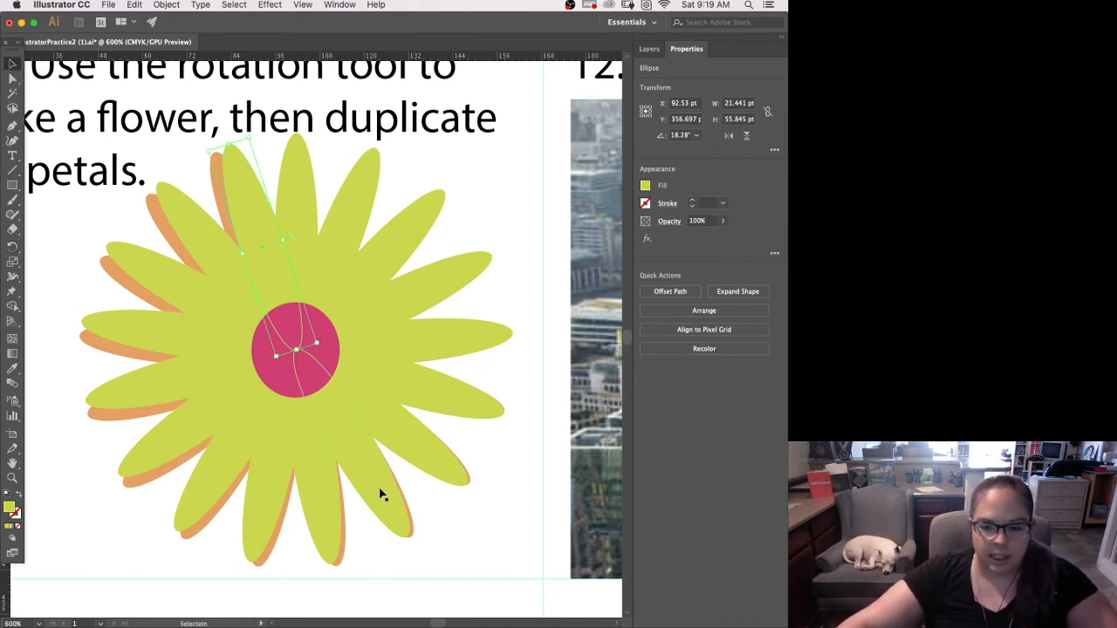
Step: Make a clipping mask in exercise 12 from the black LONDON text and the city photo behind it, then deselect it
{"action": "key", "text": "space"}
{"action": "left_click_drag", "start_coordinate": [489, 529], "coordinate": [239, 548]}
{"action": "left_click_drag", "start_coordinate": [530, 608], "coordinate": [257, 616]}
{"action": "key", "text": "super+minus"}
{"action": "key", "text": "super+minus"}
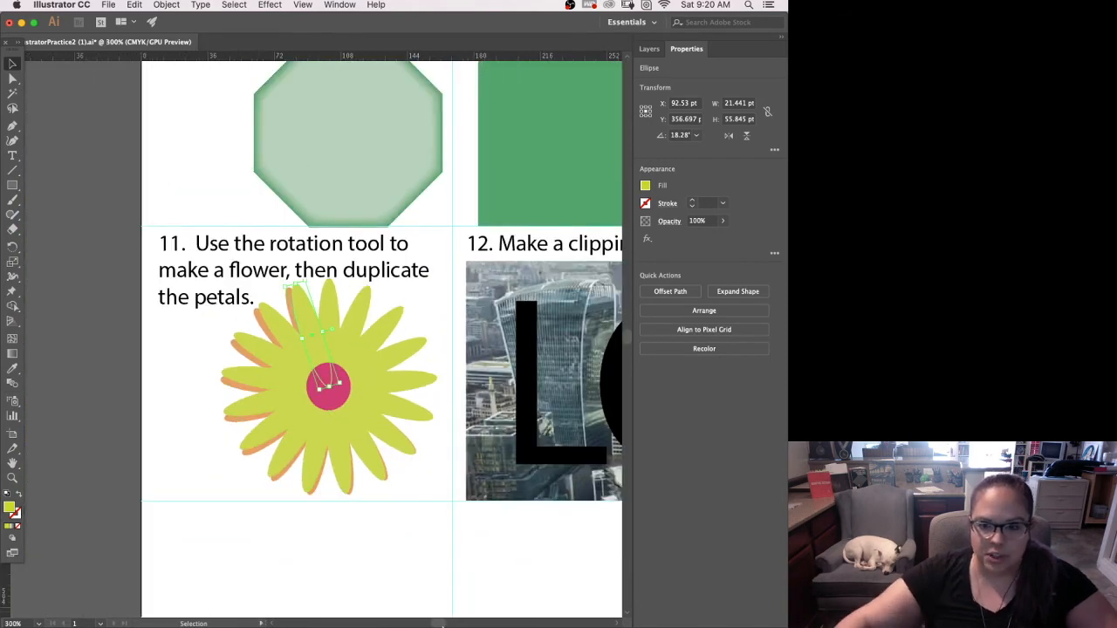
{"action": "left_click_drag", "start_coordinate": [457, 563], "coordinate": [199, 599]}
{"action": "left_click_drag", "start_coordinate": [447, 603], "coordinate": [226, 597]}
{"action": "mouse_move", "coordinate": [293, 587]}
{"action": "left_mouse_down"}
{"action": "mouse_move", "coordinate": [259, 594]}
{"action": "mouse_move", "coordinate": [312, 593]}
{"action": "left_mouse_up"}
{"action": "key", "text": "super+minus"}
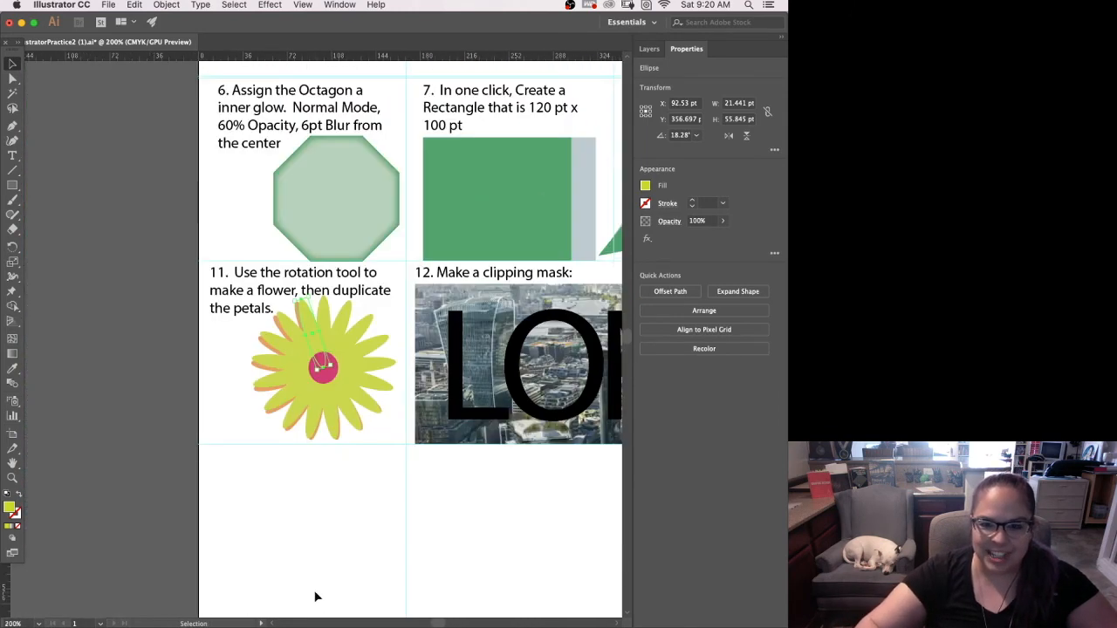
{"action": "left_click_drag", "start_coordinate": [407, 551], "coordinate": [180, 548]}
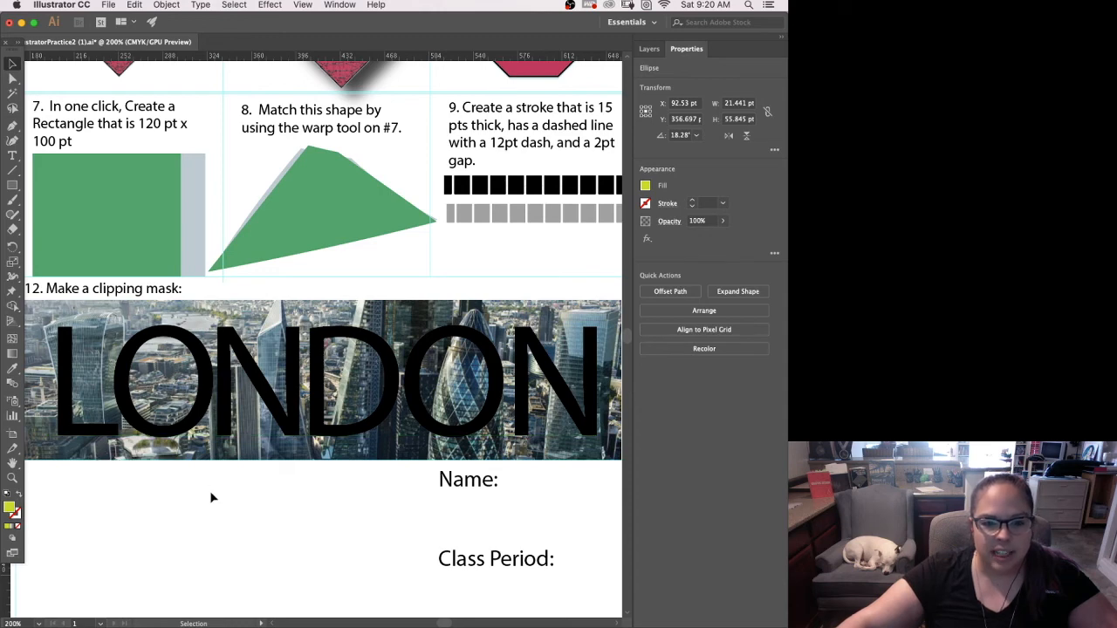
{"action": "left_click_drag", "start_coordinate": [193, 518], "coordinate": [227, 524]}
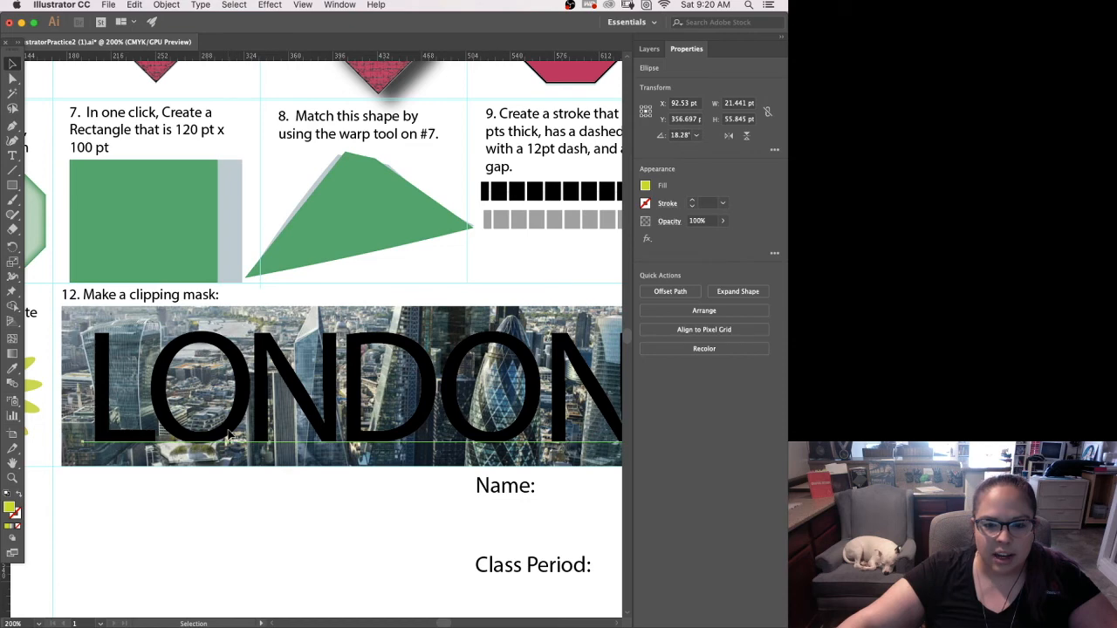
{"action": "left_click", "coordinate": [228, 436]}
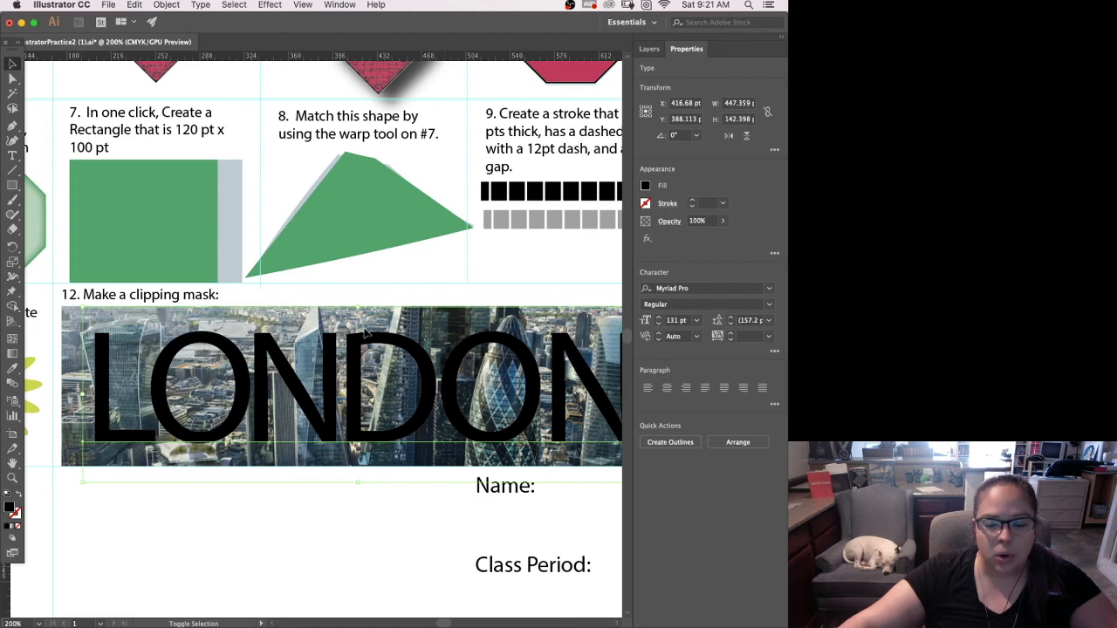
{"action": "left_click", "coordinate": [140, 315], "text": "shift"}
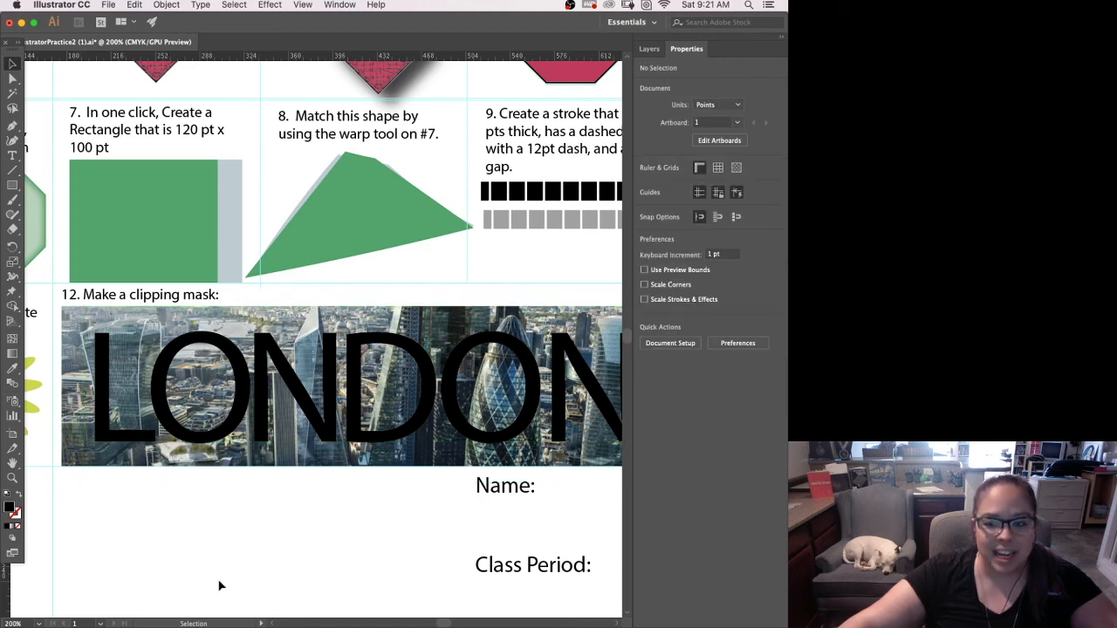
{"action": "left_click", "coordinate": [214, 430]}
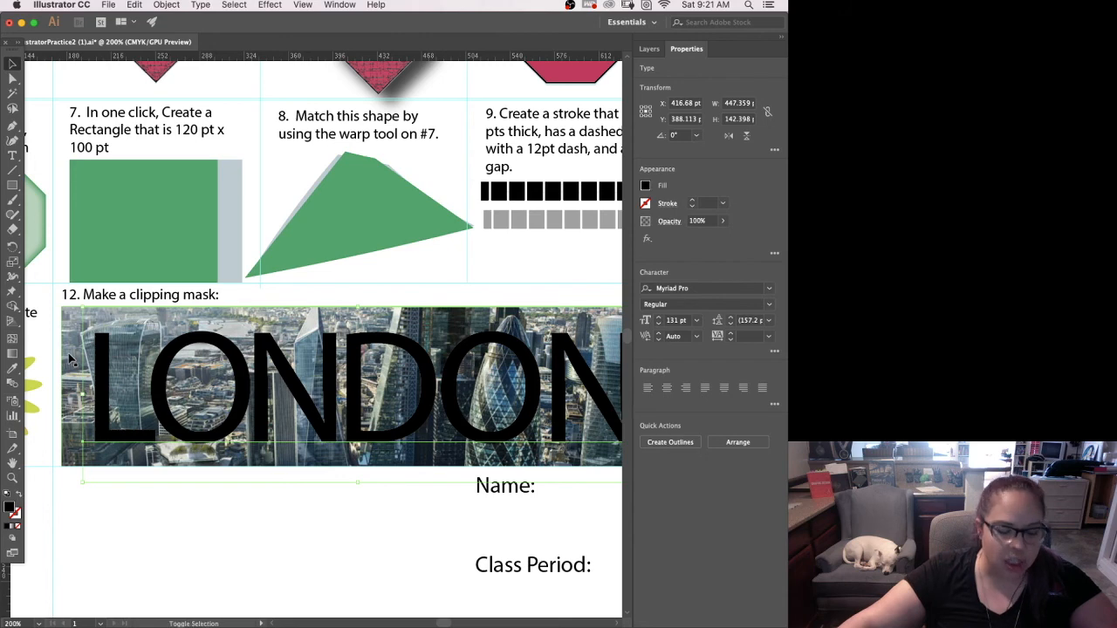
{"action": "left_click", "coordinate": [69, 356], "text": "shift"}
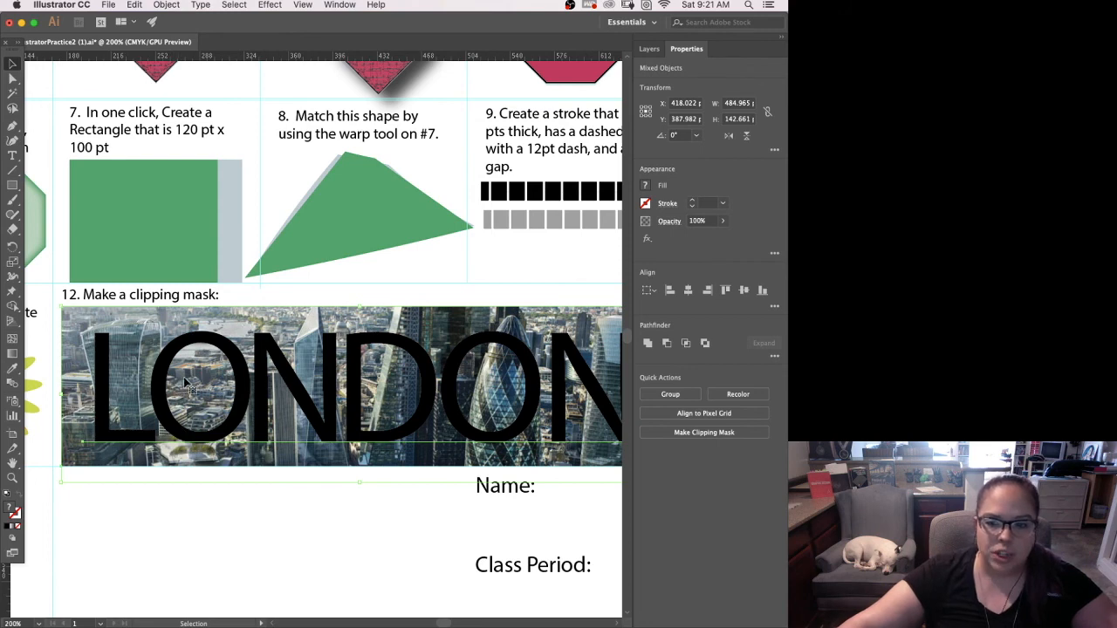
{"action": "right_click", "coordinate": [236, 377]}
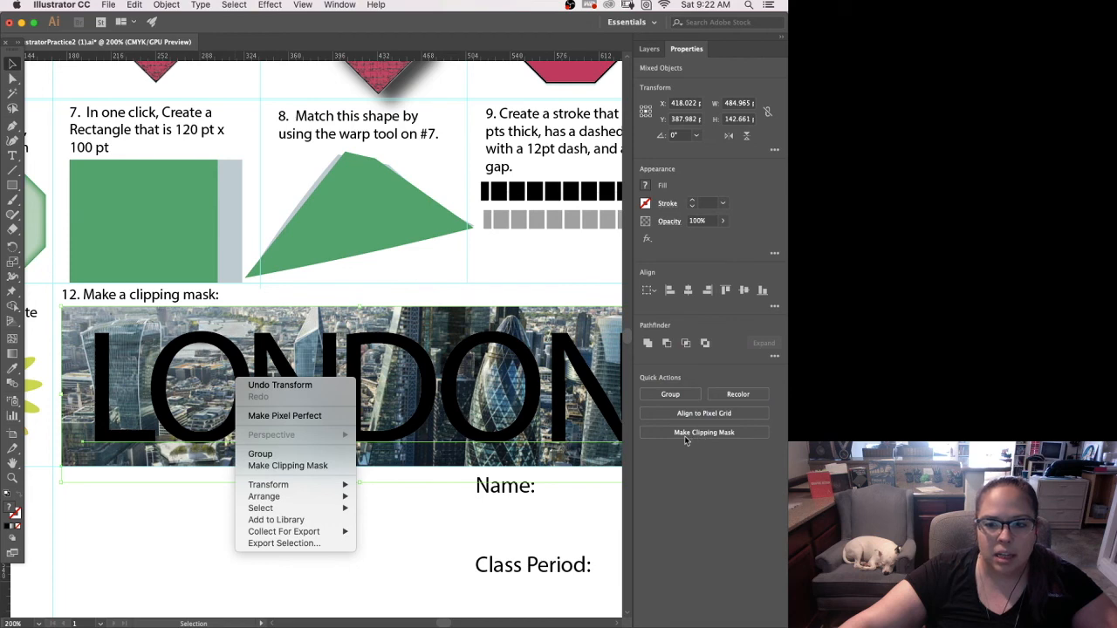
{"action": "left_click", "coordinate": [279, 466]}
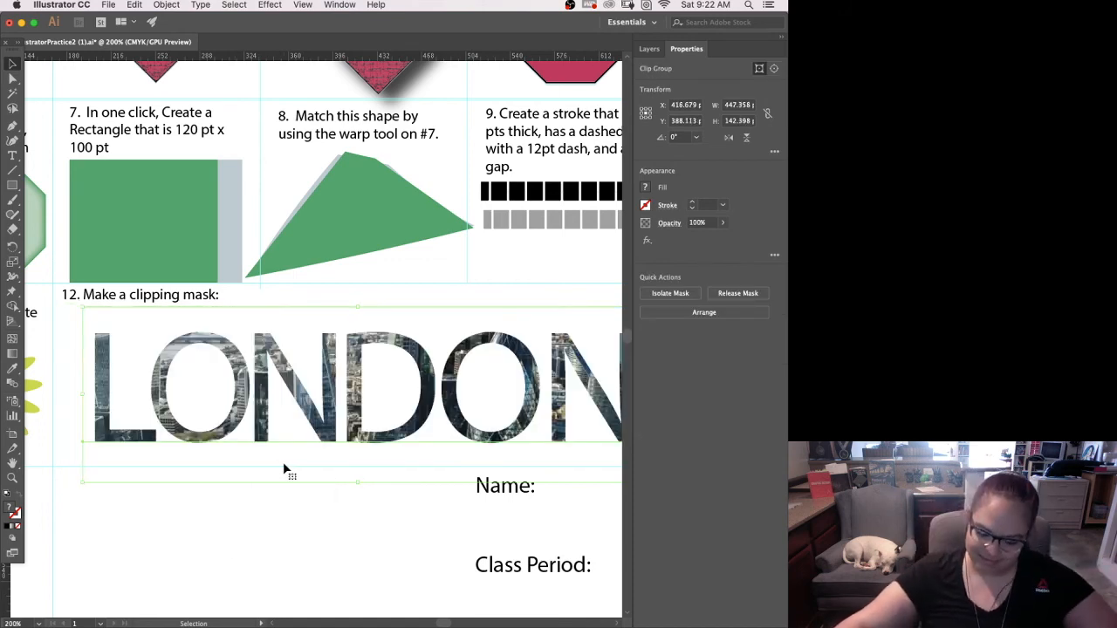
{"action": "left_click", "coordinate": [375, 528]}
Step: Make a clipping mask from the yellow flower shape and the flamingo photo behind it, and clear the selection
{"action": "key", "text": "space"}
{"action": "left_click_drag", "start_coordinate": [390, 522], "coordinate": [199, 514]}
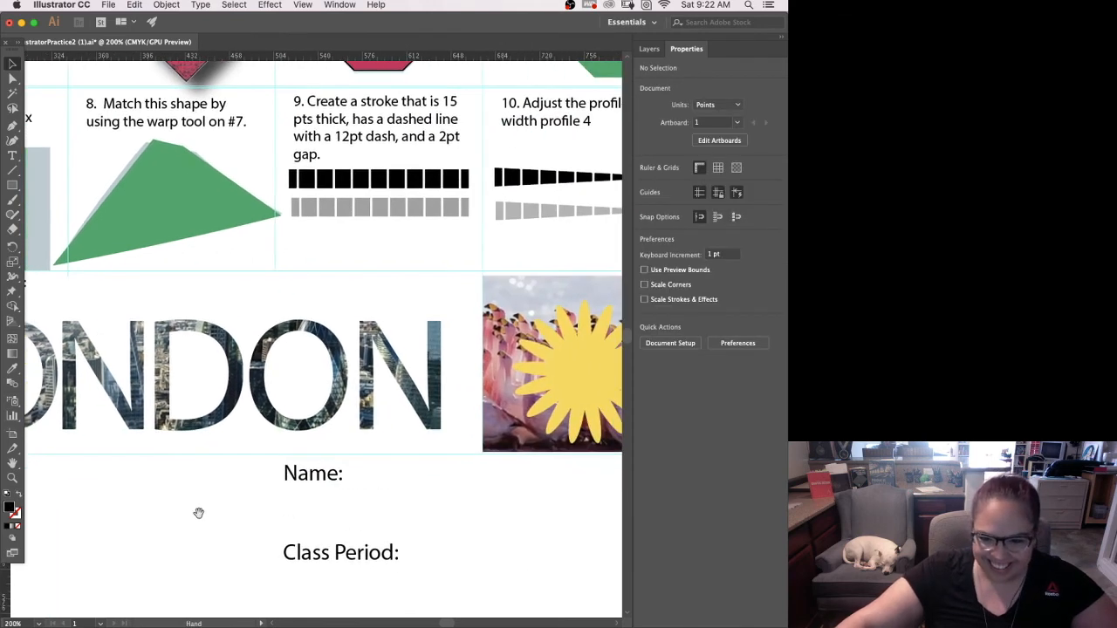
{"action": "left_click_drag", "start_coordinate": [514, 529], "coordinate": [292, 541]}
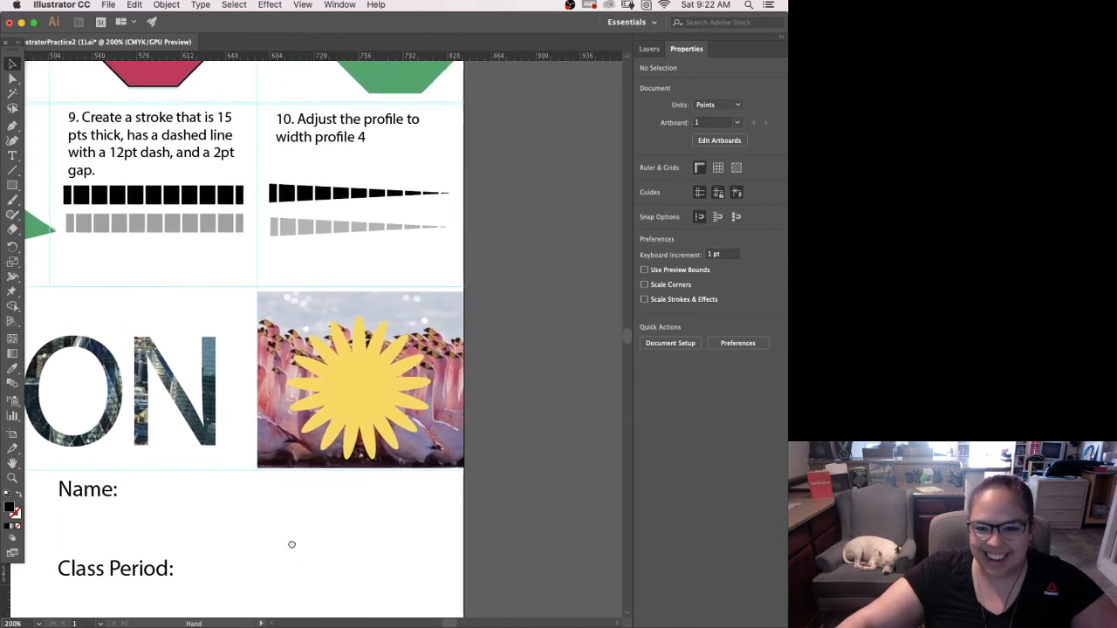
{"action": "key", "text": "a"}
{"action": "left_click", "coordinate": [367, 433]}
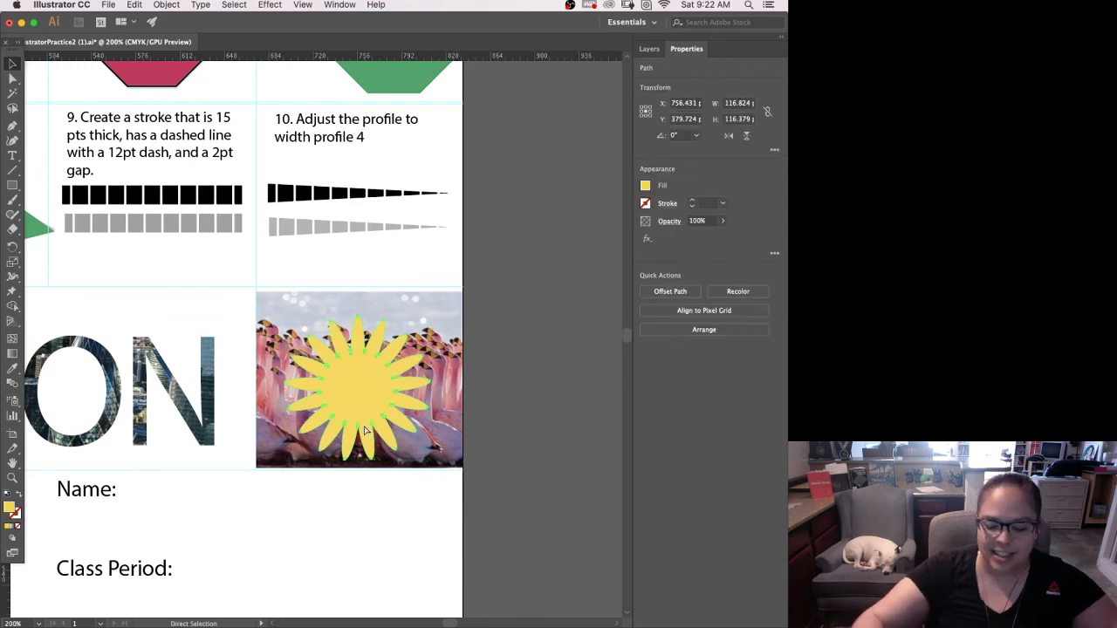
{"action": "key", "text": "super+equal"}
{"action": "key", "text": "super+equal"}
{"action": "key", "text": "v"}
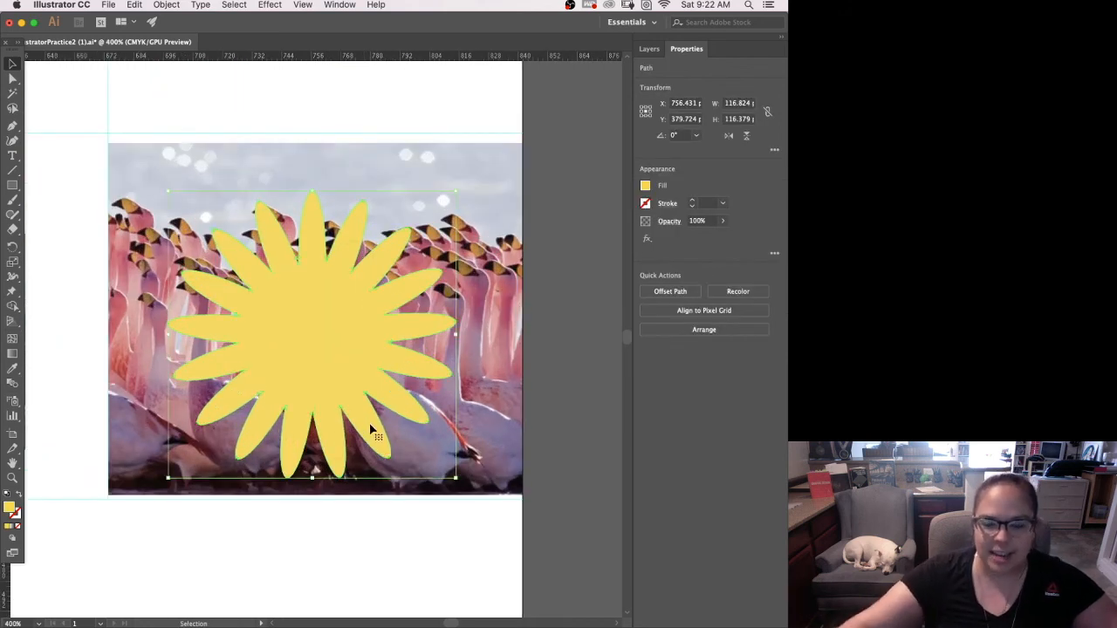
{"action": "left_click", "coordinate": [414, 559]}
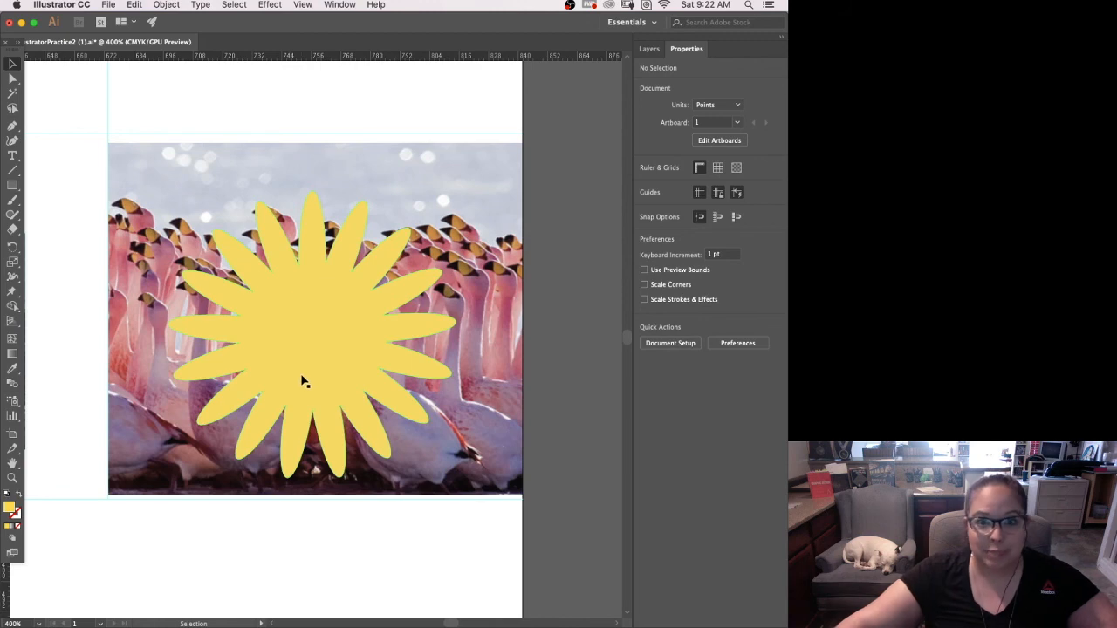
{"action": "left_click", "coordinate": [285, 328]}
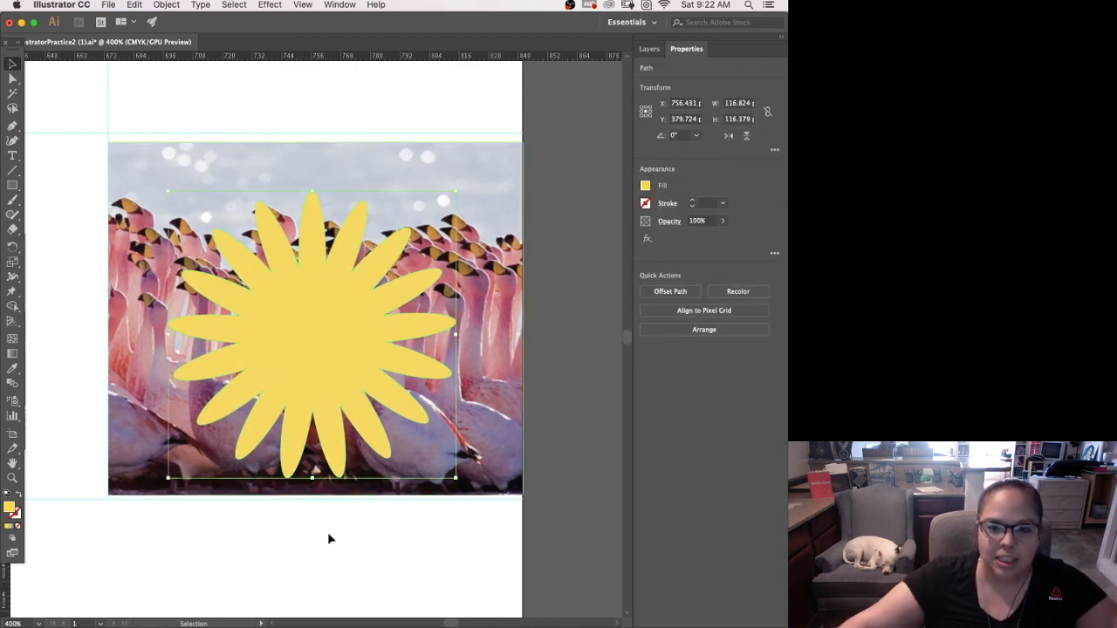
{"action": "left_click", "coordinate": [120, 330], "text": "shift"}
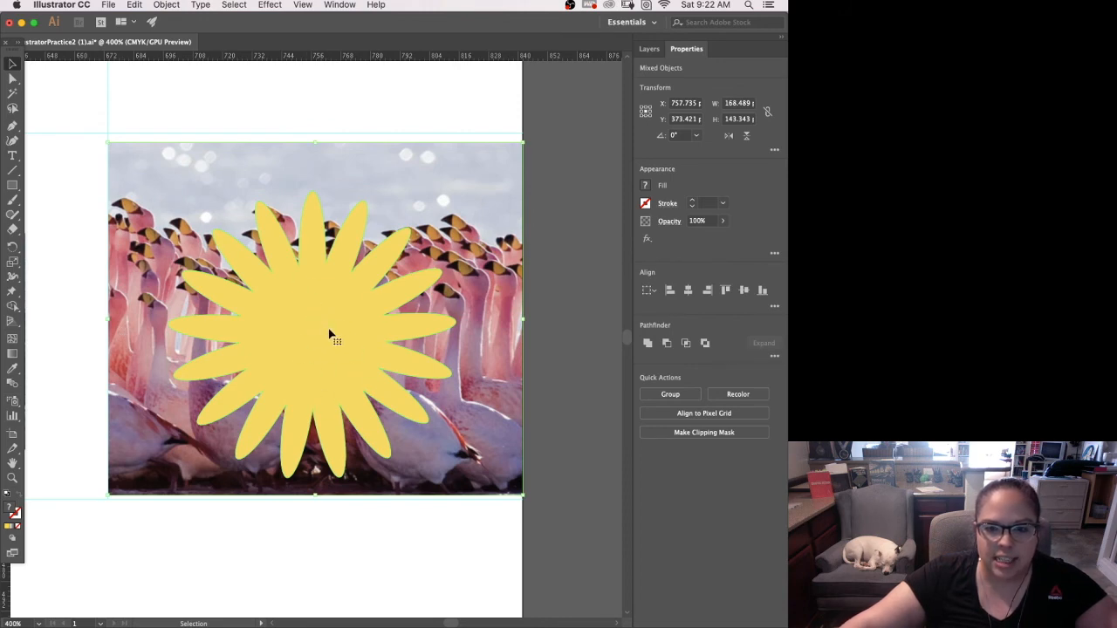
{"action": "left_click", "coordinate": [700, 433]}
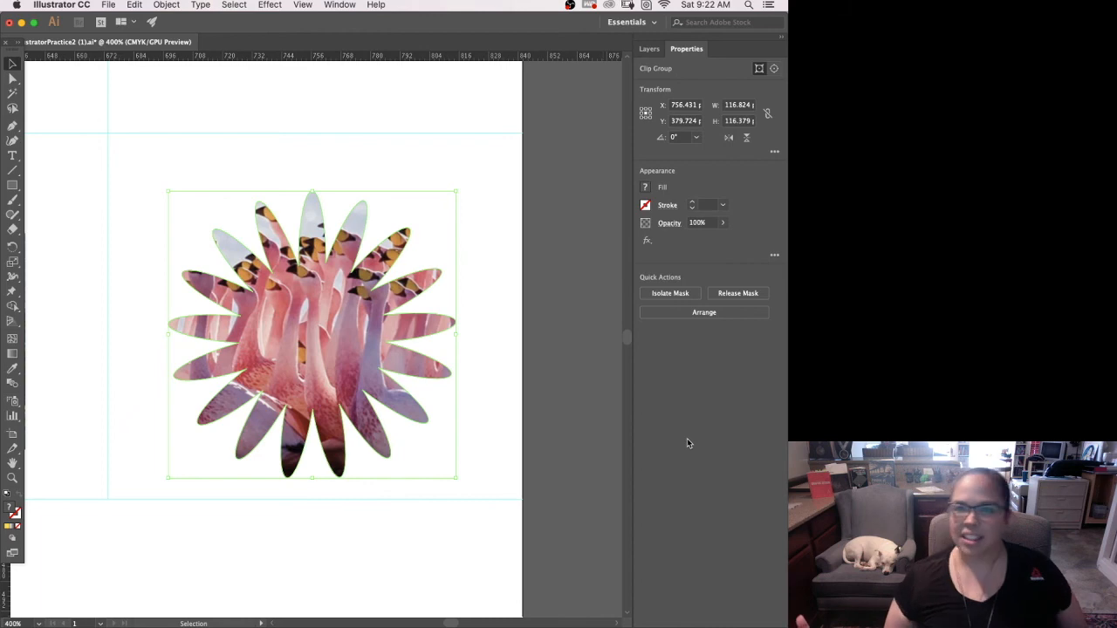
{"action": "left_click", "coordinate": [585, 354]}
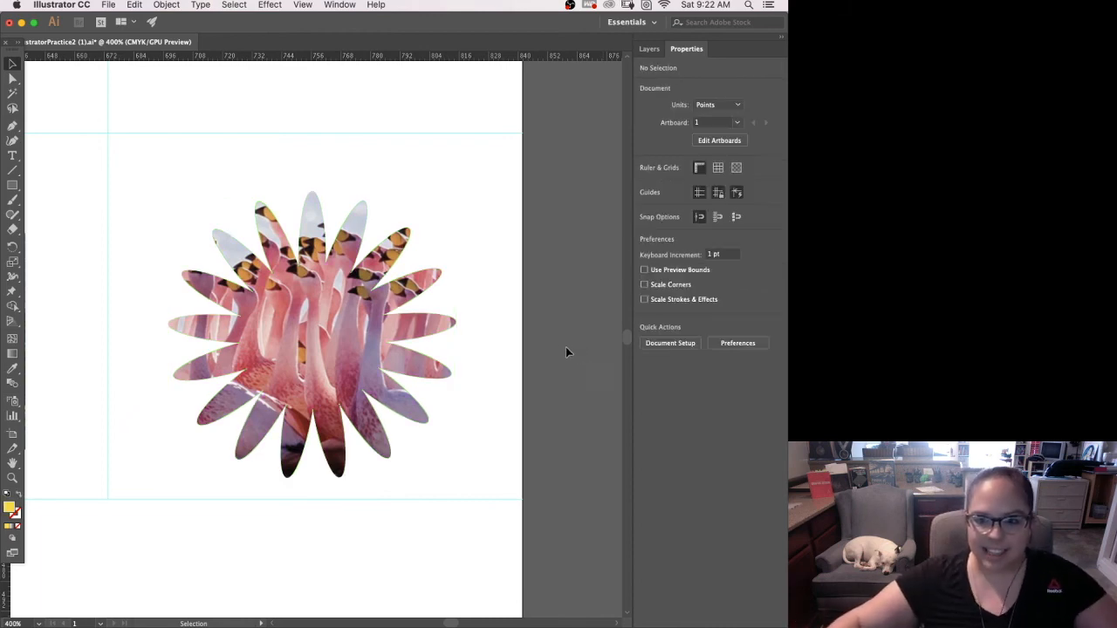
Step: Add a text box about 190 × 40 pt beside the "Name:" label, reading "Firstname Lastname"
{"action": "key", "text": "a"}
{"action": "key", "text": "super+minus"}
{"action": "key", "text": "super+minus"}
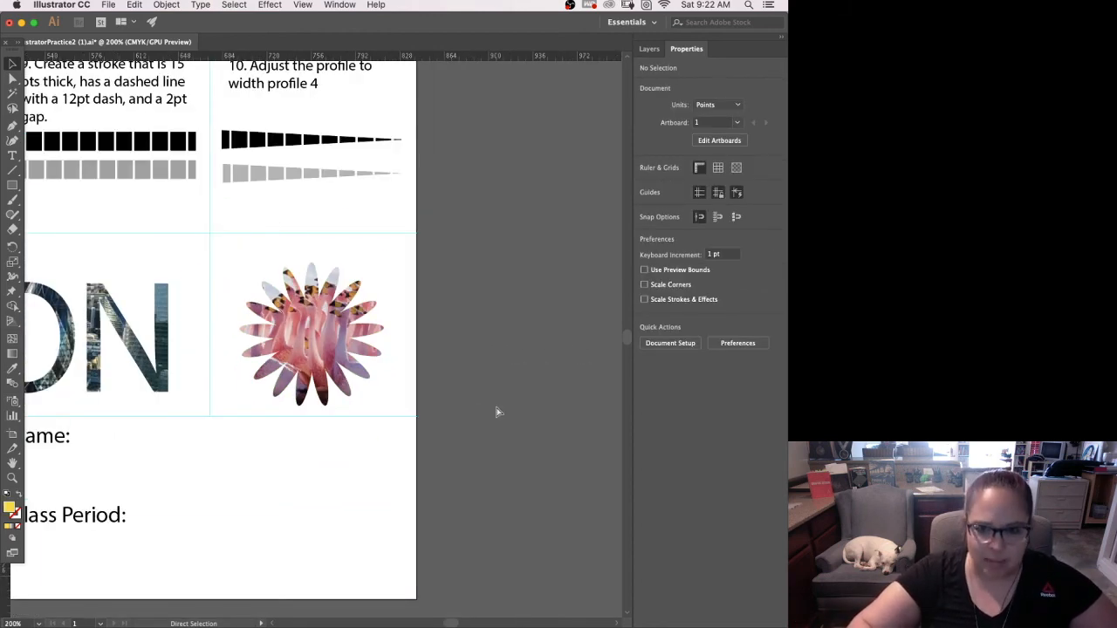
{"action": "left_click_drag", "start_coordinate": [434, 462], "coordinate": [575, 456]}
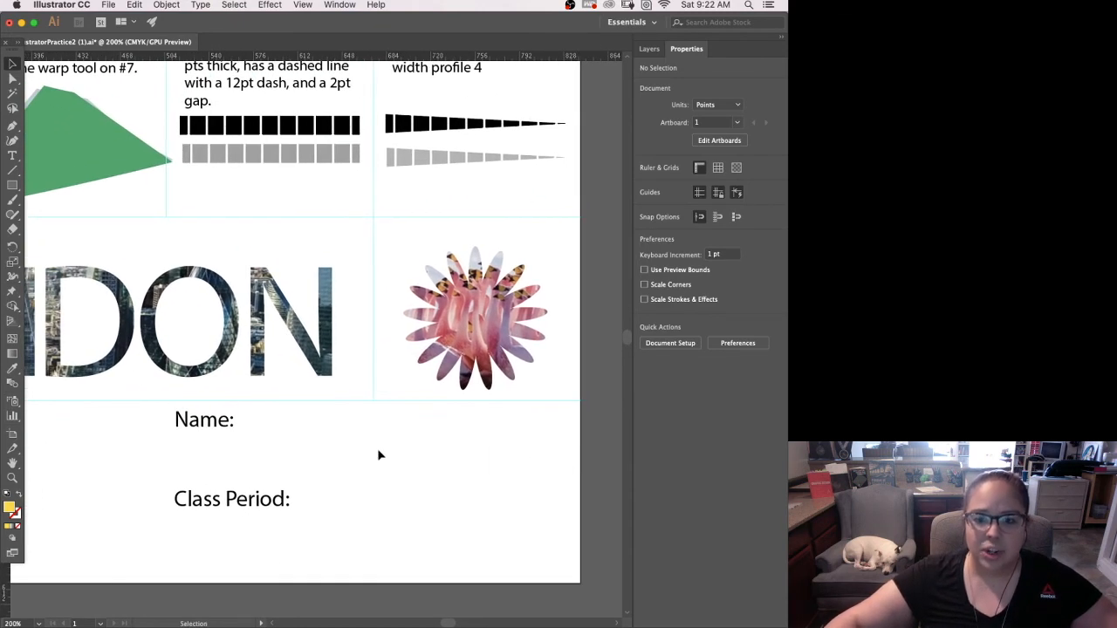
{"action": "left_click_drag", "start_coordinate": [390, 462], "coordinate": [399, 479]}
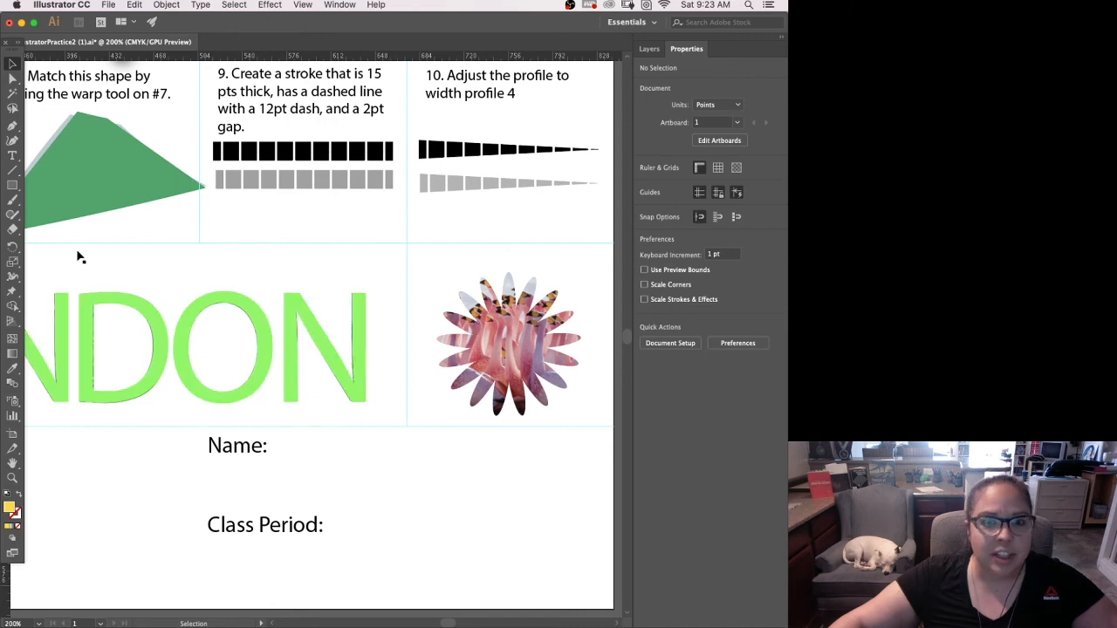
{"action": "left_click", "coordinate": [13, 157]}
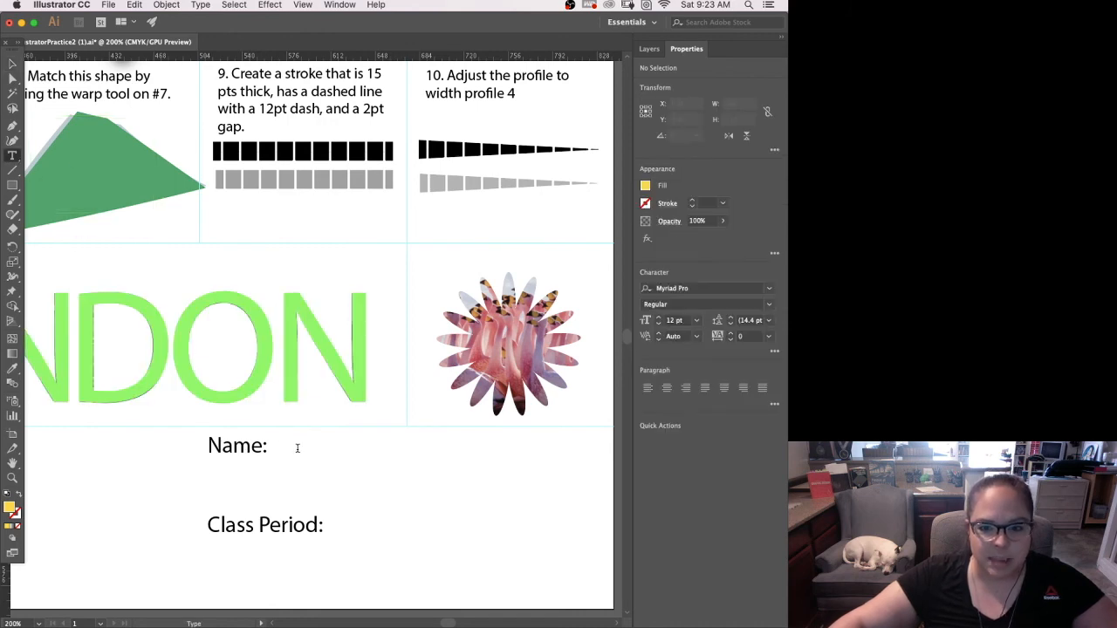
{"action": "left_click_drag", "start_coordinate": [298, 446], "coordinate": [530, 496]}
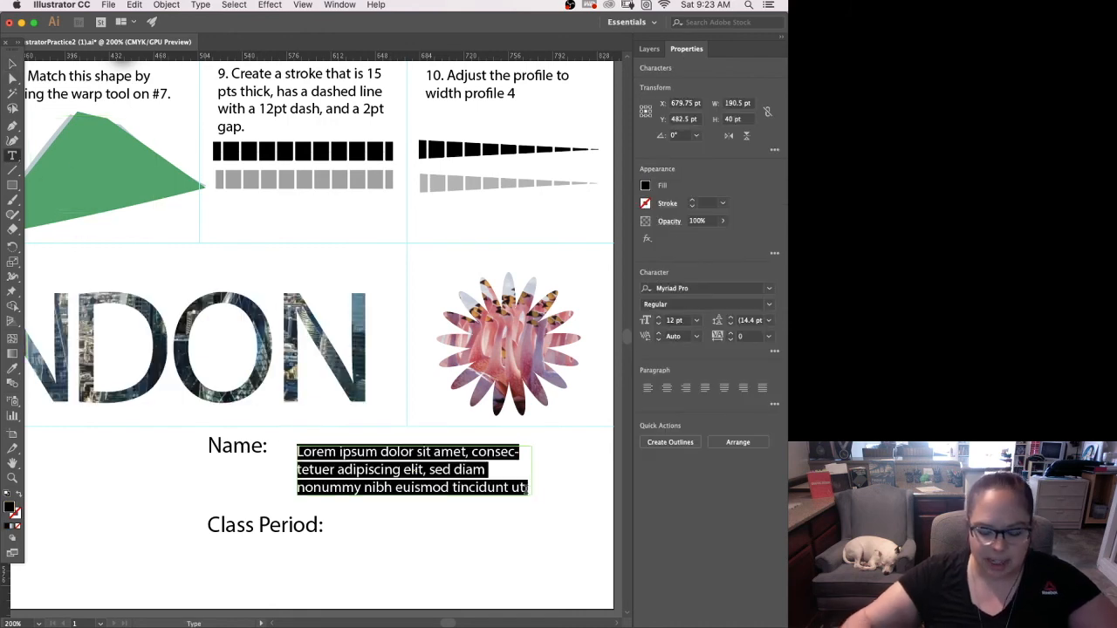
{"action": "type", "text": "Firstname Lastname"}
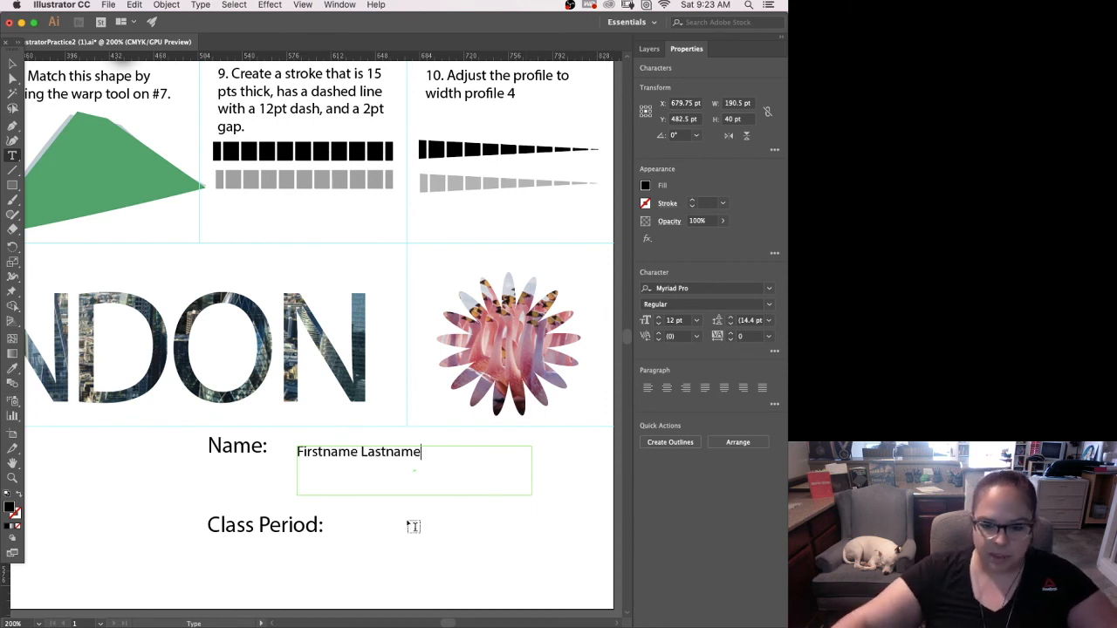
Step: Add a text box about 138 × 42 pt beside the "Class Period:" label, reading "Class Period # 2" with "2nd Hr" on a second line
{"action": "left_click_drag", "start_coordinate": [346, 521], "coordinate": [516, 570]}
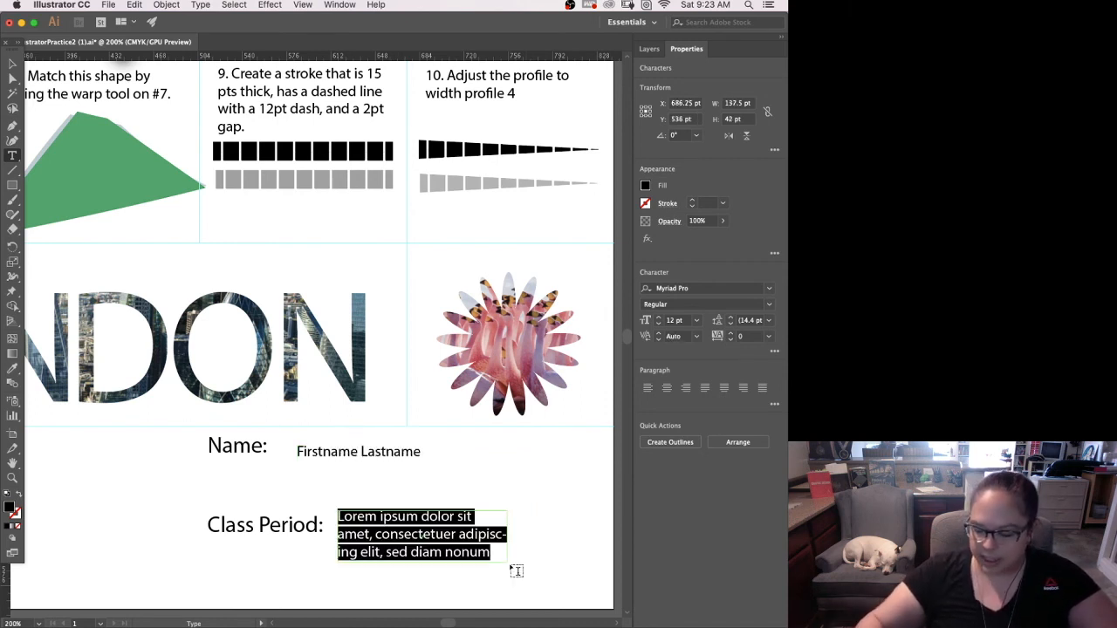
{"action": "type", "text": "Class "}
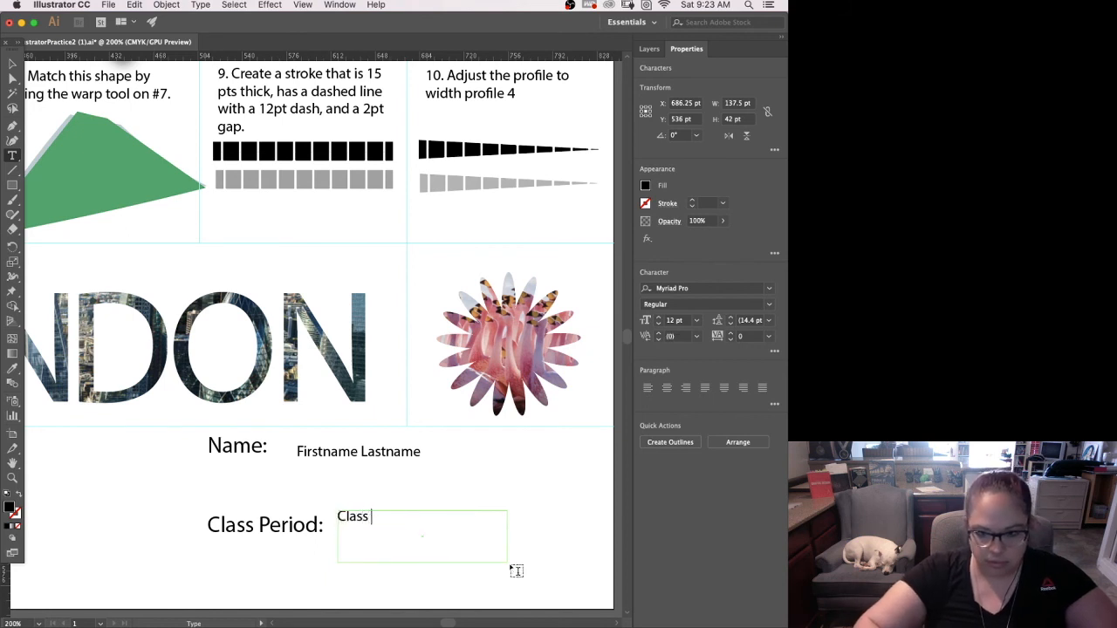
{"action": "type", "text": "Period # 2 "}
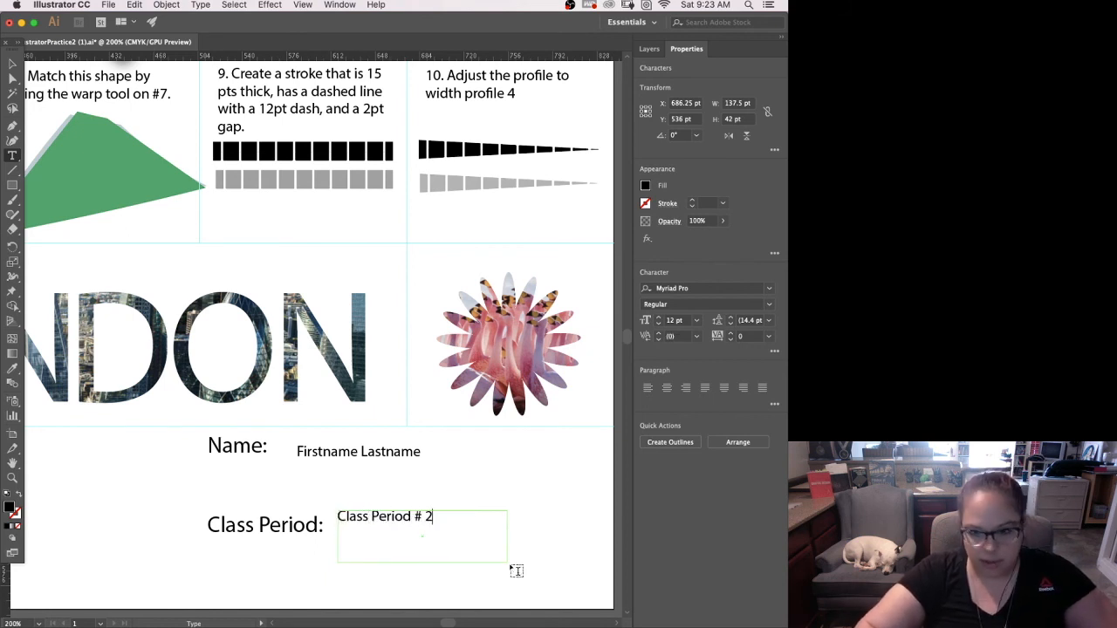
{"action": "type", "text": "2nd Hr"}
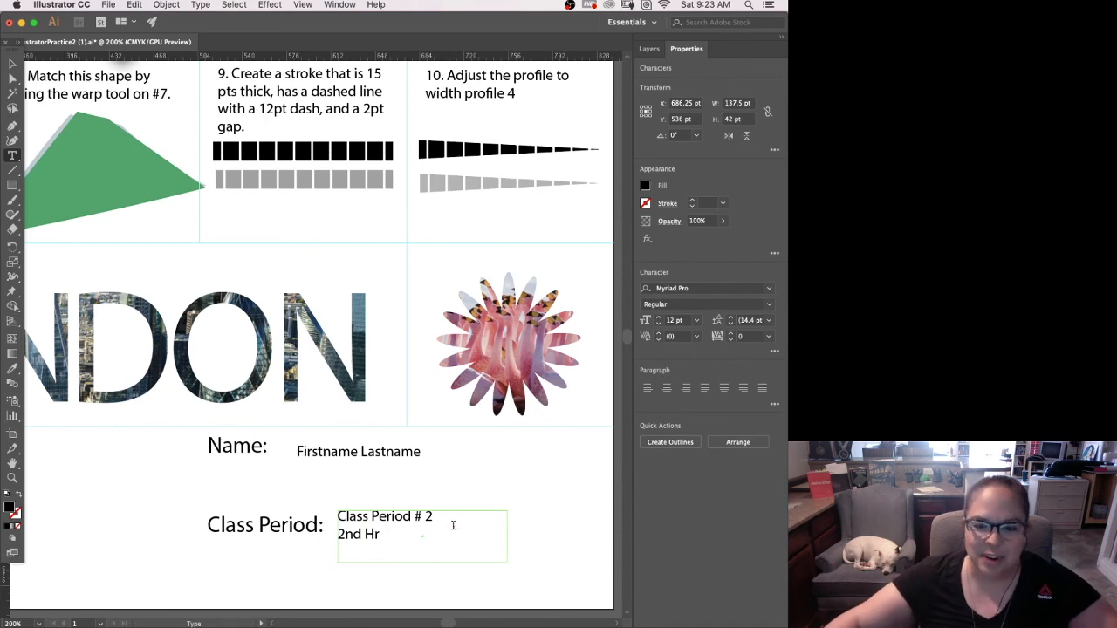
Step: Fit the artboard in the window and save the finished worksheet
{"action": "key", "text": "super+0"}
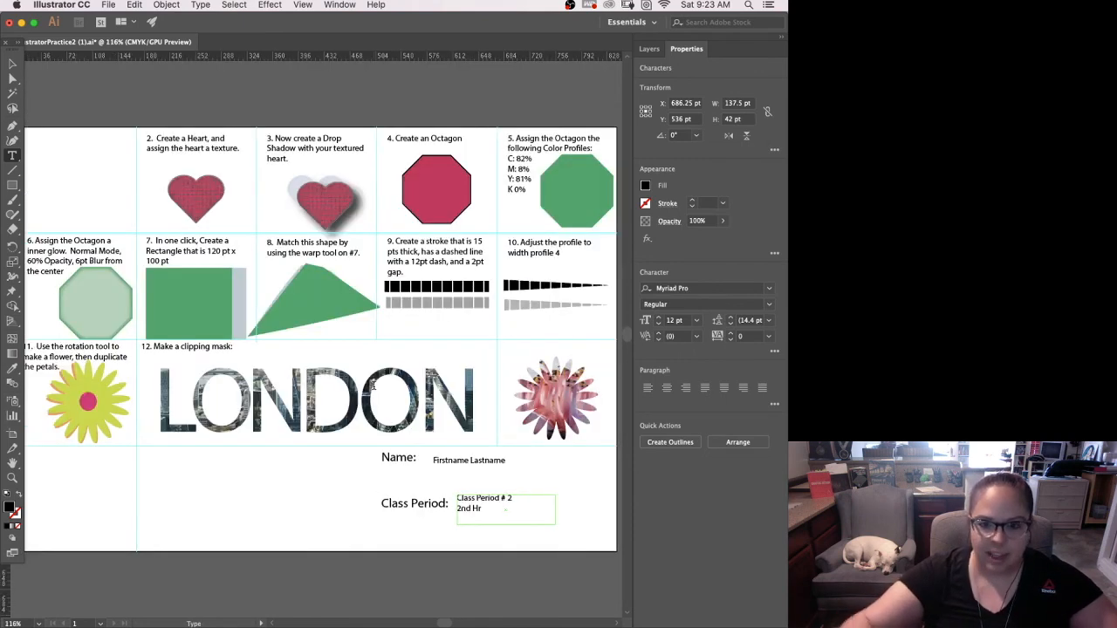
{"action": "left_click", "coordinate": [108, 5]}
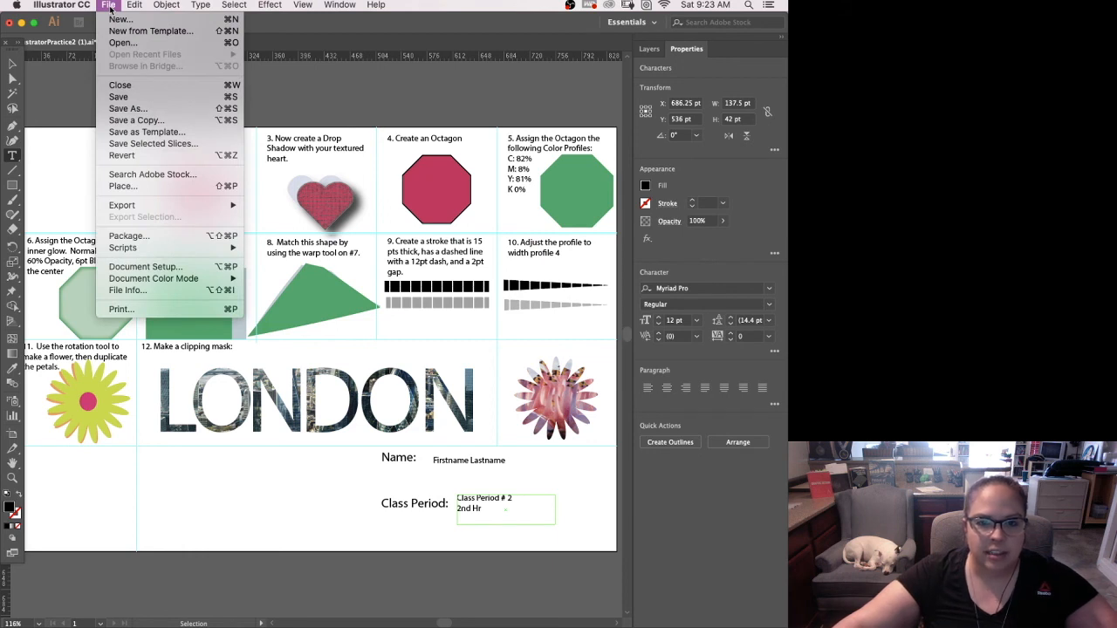
{"action": "left_click", "coordinate": [119, 98]}
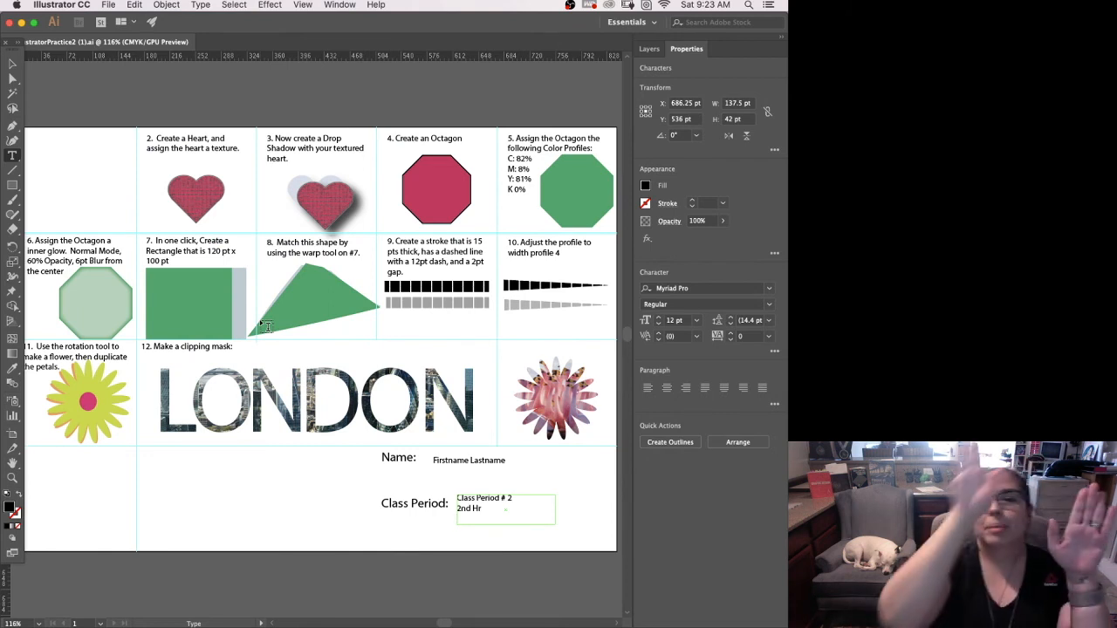
Step: Start saving the worksheet to the Desktop under a new name, adding the prefix "FirstnameLastname_" before "IllustratorPractice2 (1)"
{"action": "left_click", "coordinate": [107, 5]}
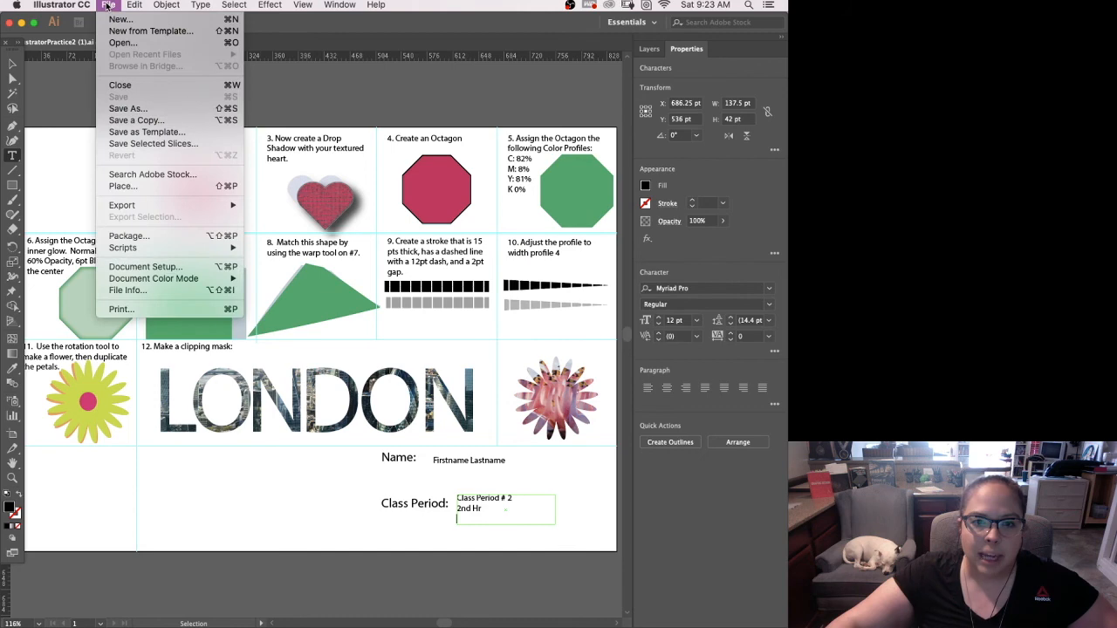
{"action": "left_click", "coordinate": [123, 108]}
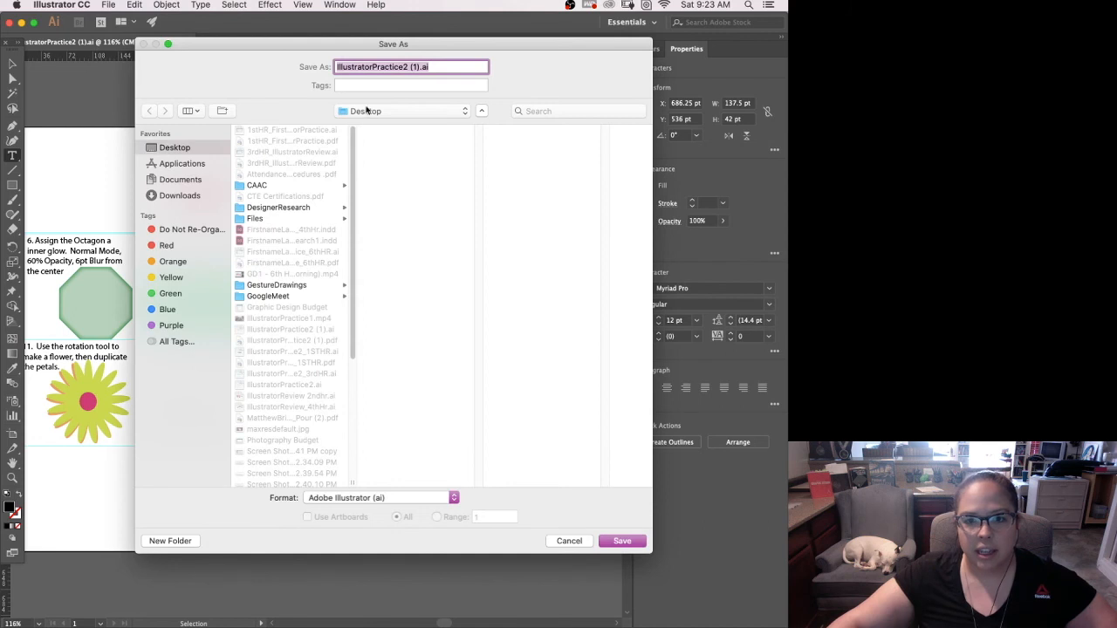
{"action": "left_click", "coordinate": [335, 67]}
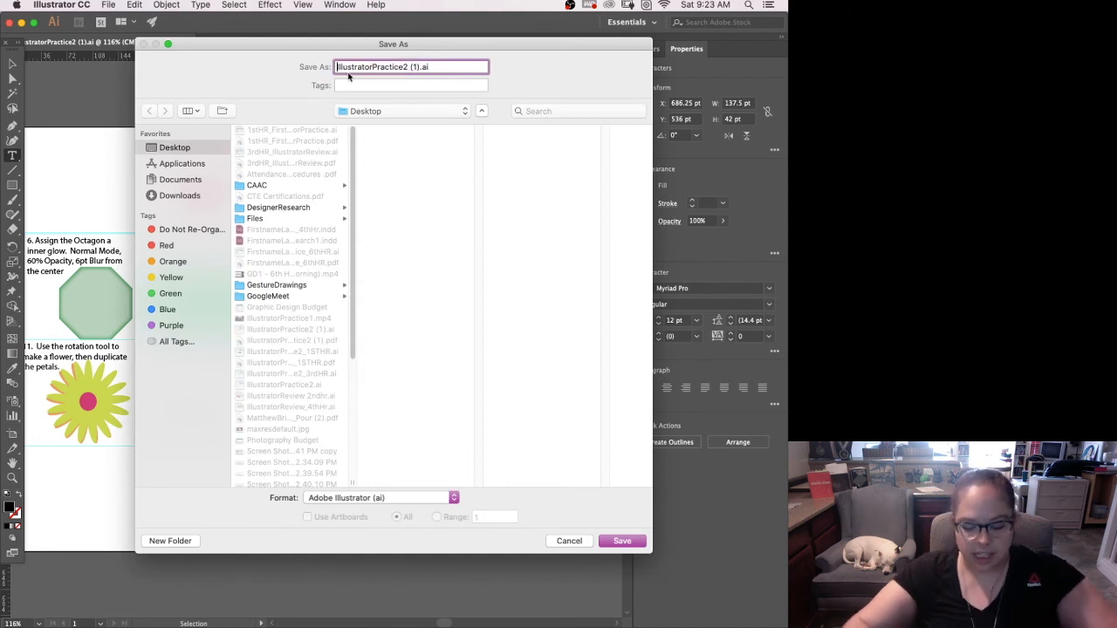
{"action": "type", "text": "FirstnameLas"}
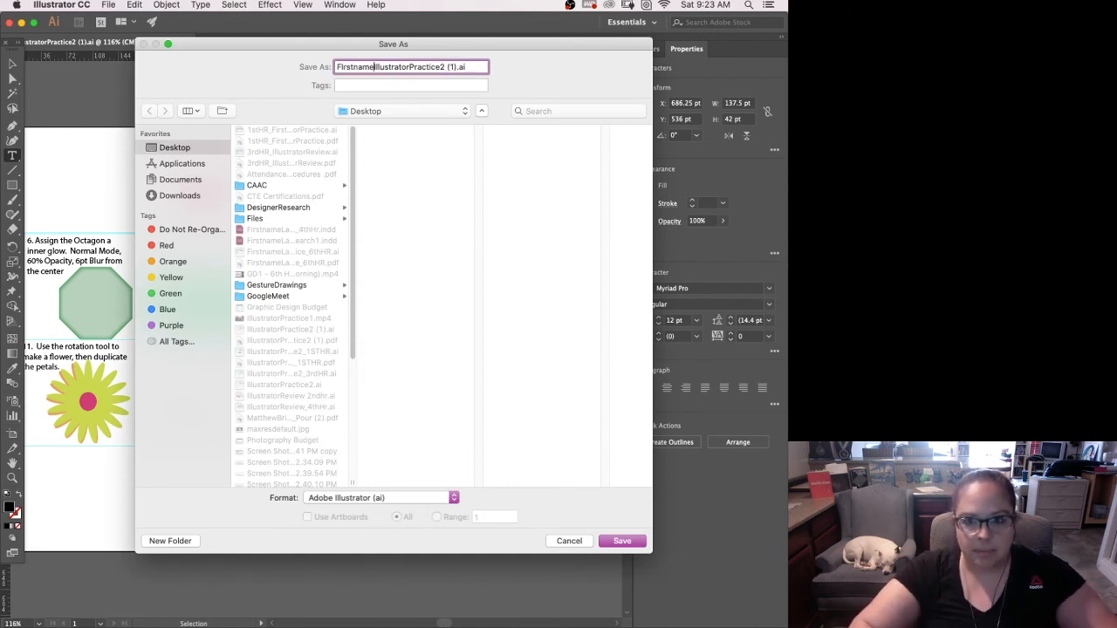
{"action": "type", "text": "tname"}
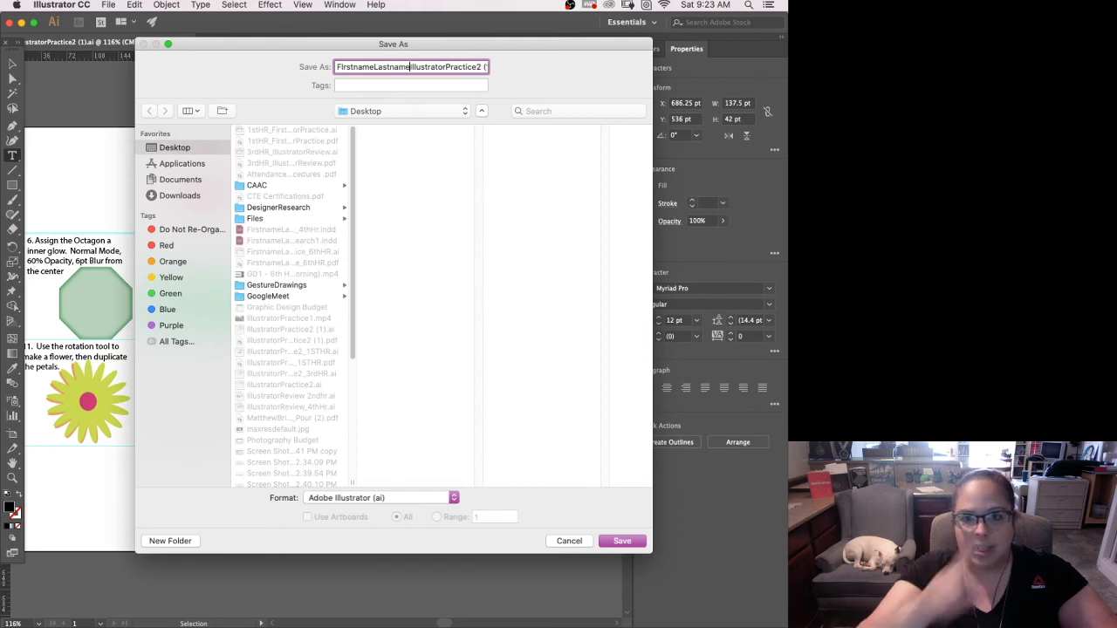
{"action": "type", "text": "_"}
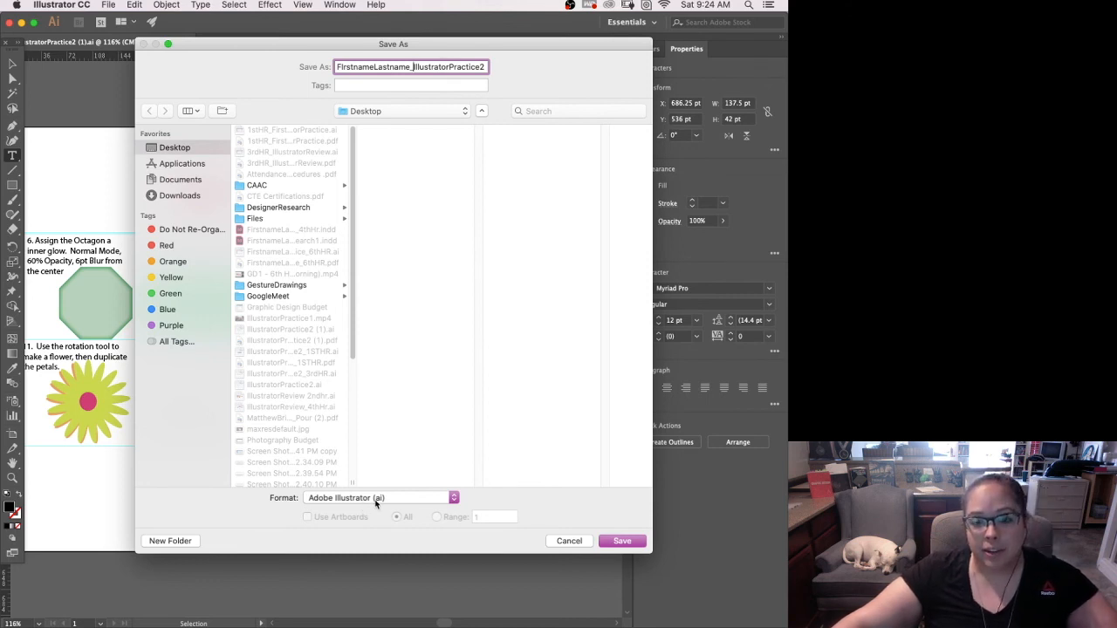
Step: Set the format to Adobe PDF and save the file with the Illustrator Default preset
{"action": "left_click", "coordinate": [454, 498]}
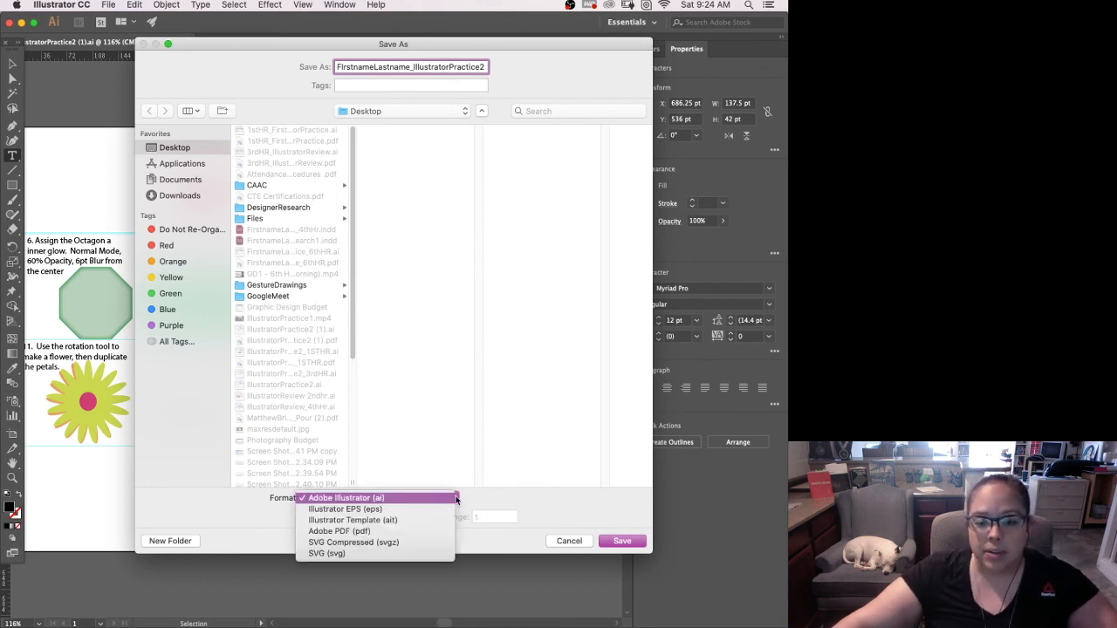
{"action": "left_click", "coordinate": [365, 533]}
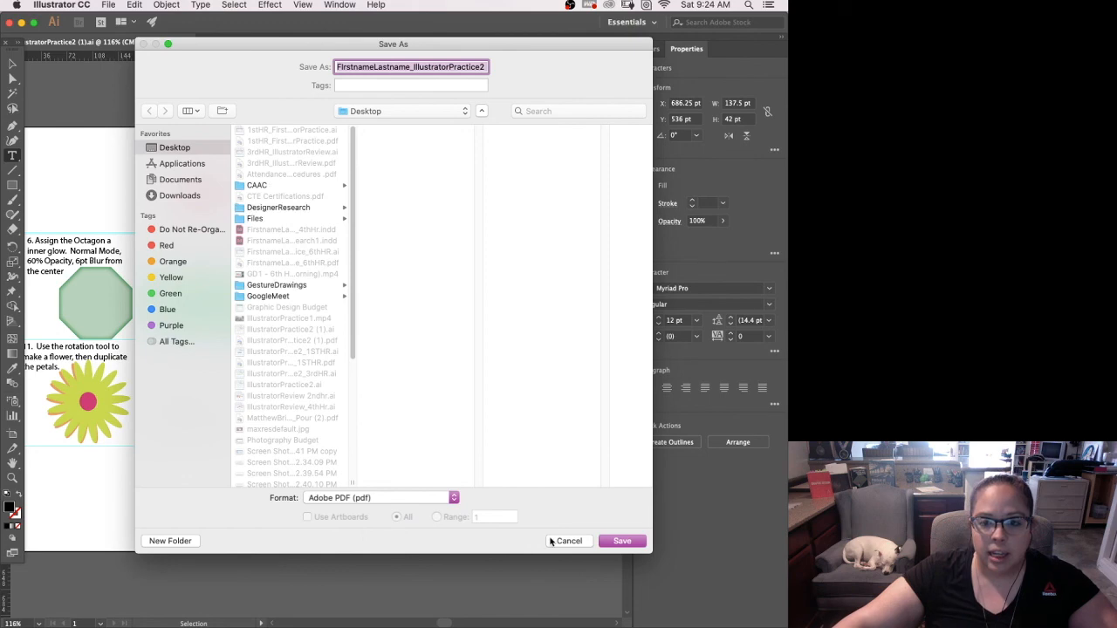
{"action": "left_click", "coordinate": [628, 542]}
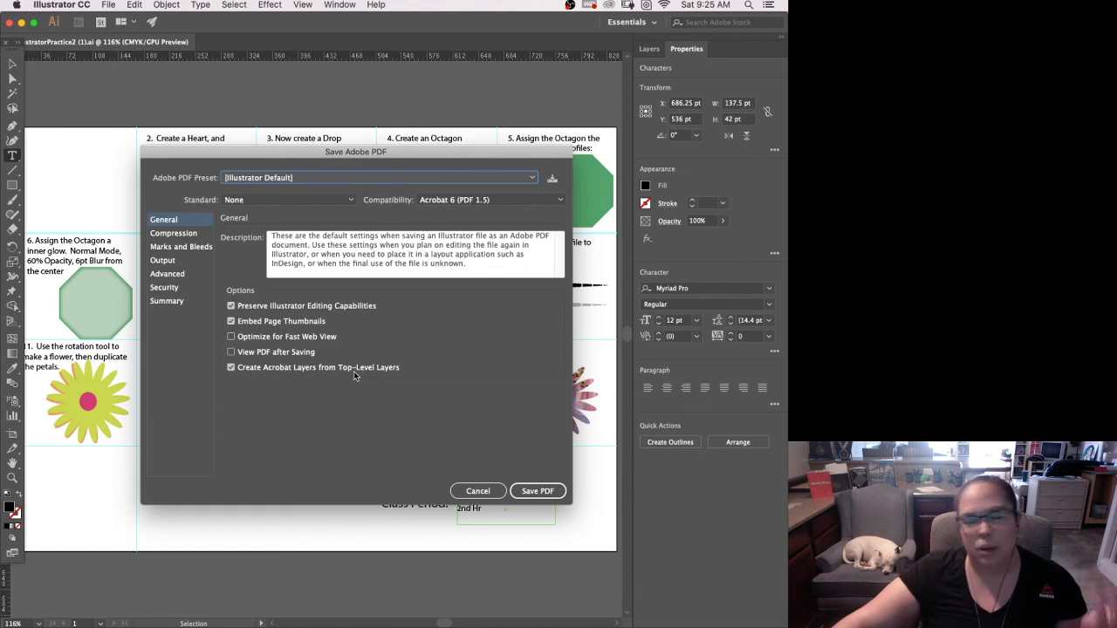
{"action": "left_click", "coordinate": [534, 492]}
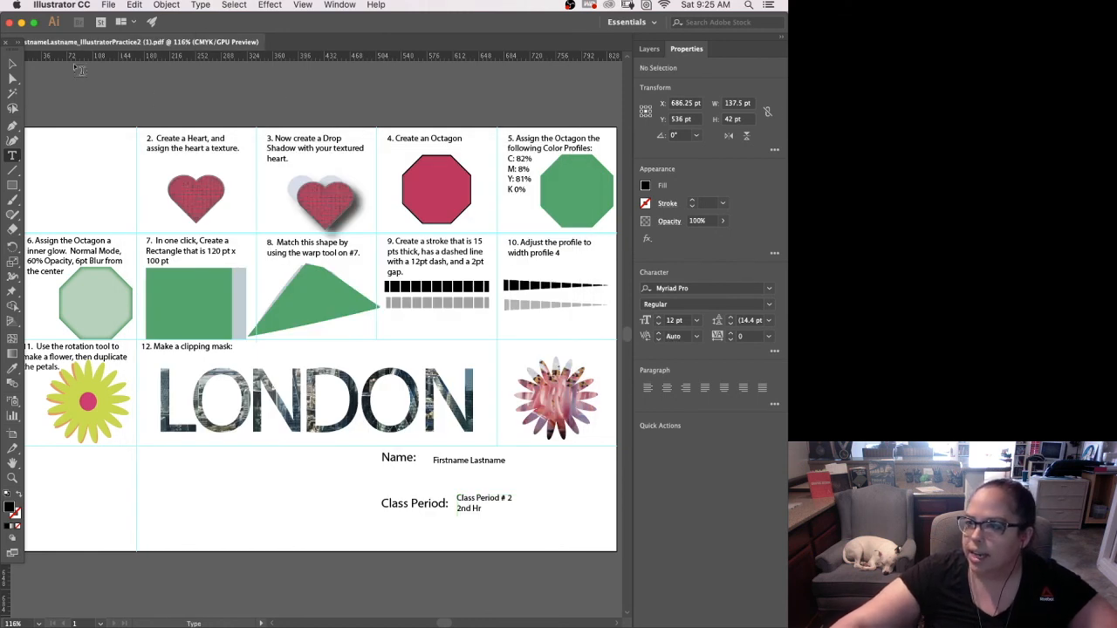
Step: Leave Illustrator, switch to the Google Classroom Classwork page in Chrome, and close the IllustratorPractice2.ai preview there
{"action": "left_click", "coordinate": [57, 5]}
{"action": "left_click", "coordinate": [87, 118]}
{"action": "left_click", "coordinate": [396, 350]}
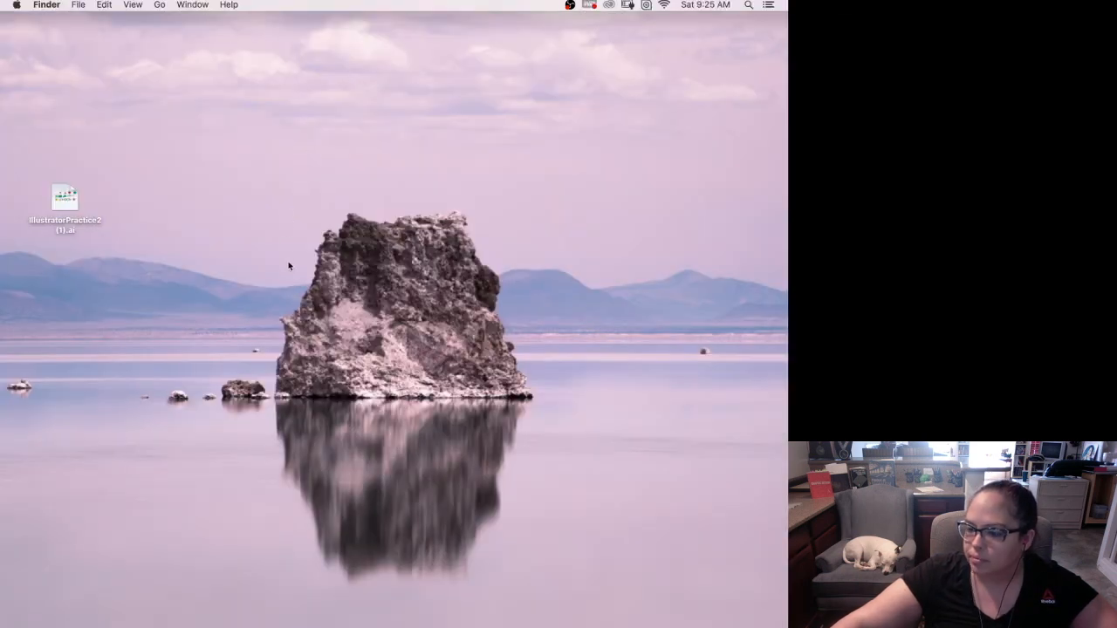
{"action": "left_click", "coordinate": [103, 532]}
{"action": "left_click", "coordinate": [216, 28]}
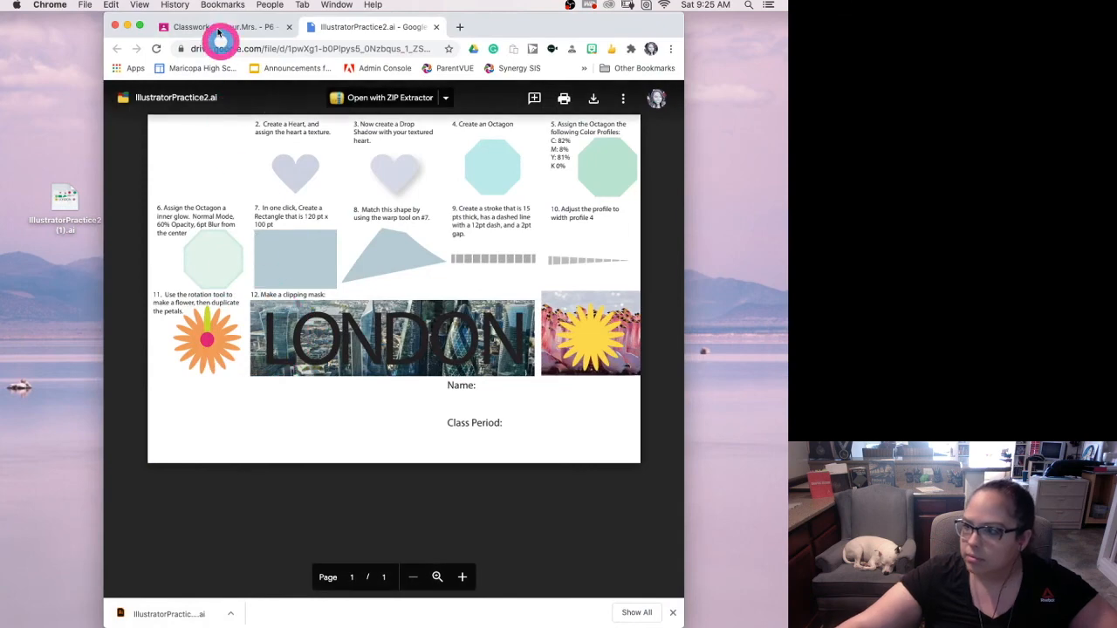
{"action": "left_click", "coordinate": [367, 27]}
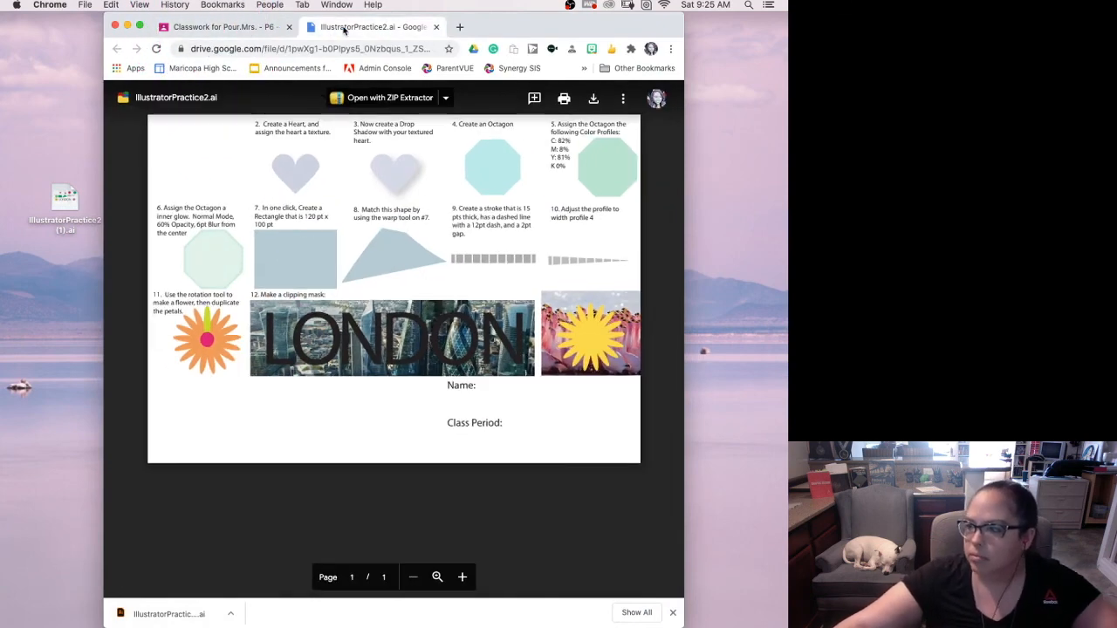
{"action": "left_click", "coordinate": [217, 27]}
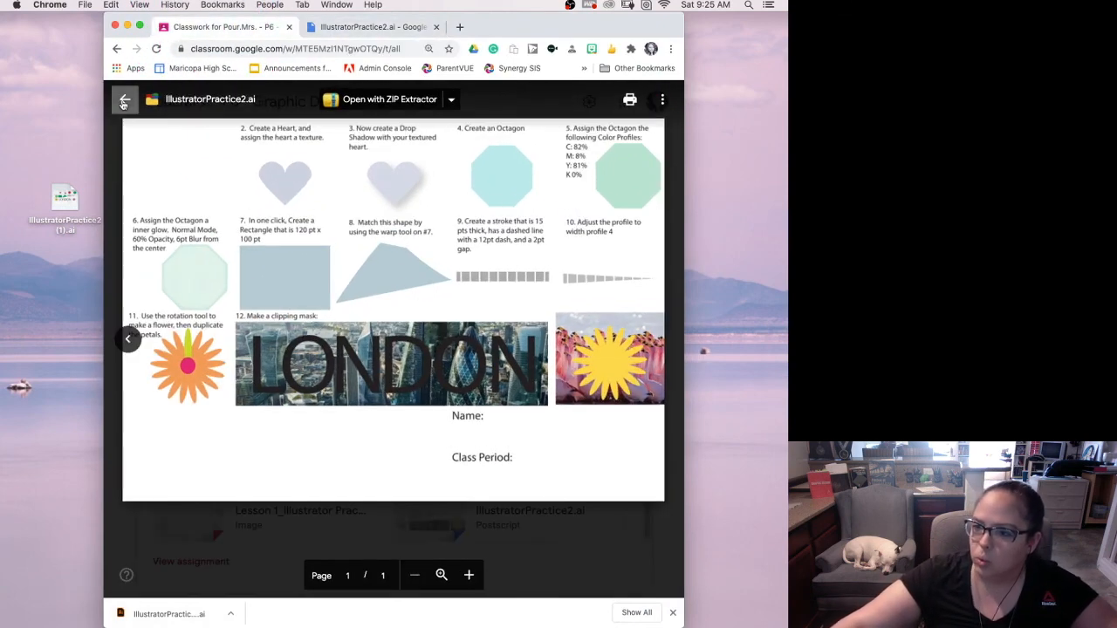
{"action": "left_click", "coordinate": [124, 97]}
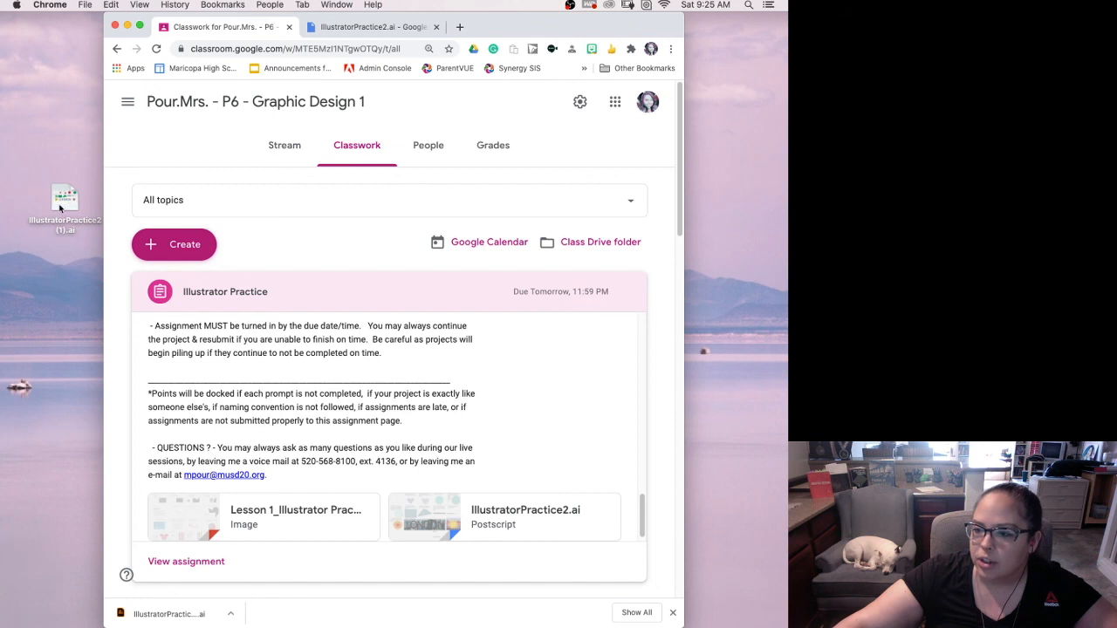
Step: Review the Illustrator Practice assignment's objectives, file setup naming conventions, PDF turn-in instructions, point deductions and attachments
{"action": "left_click", "coordinate": [261, 529]}
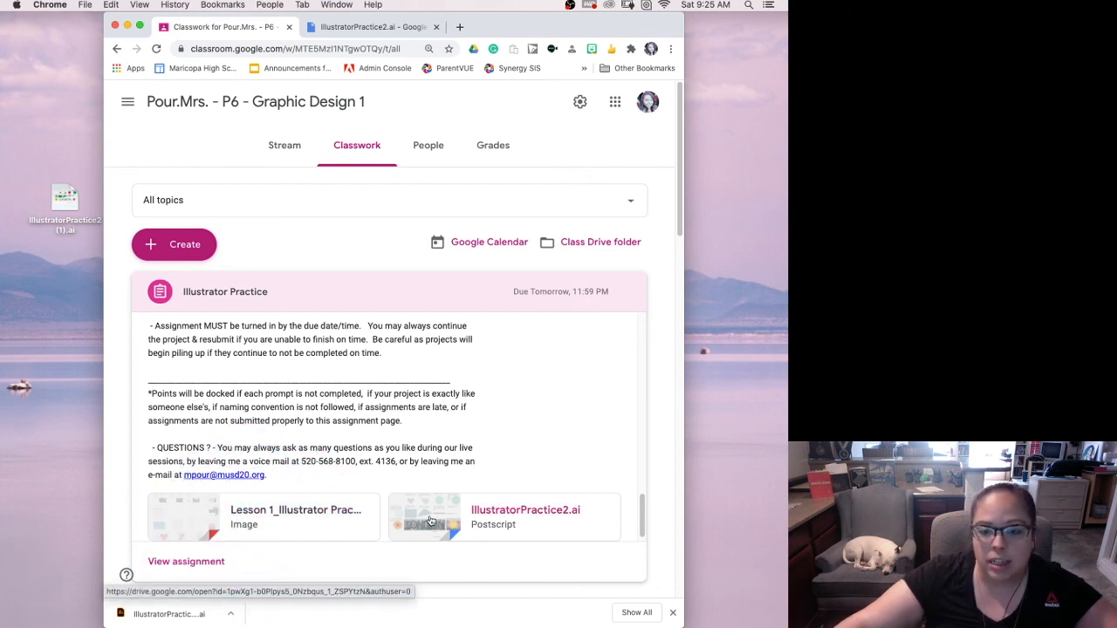
{"action": "left_click_drag", "start_coordinate": [643, 514], "coordinate": [647, 425]}
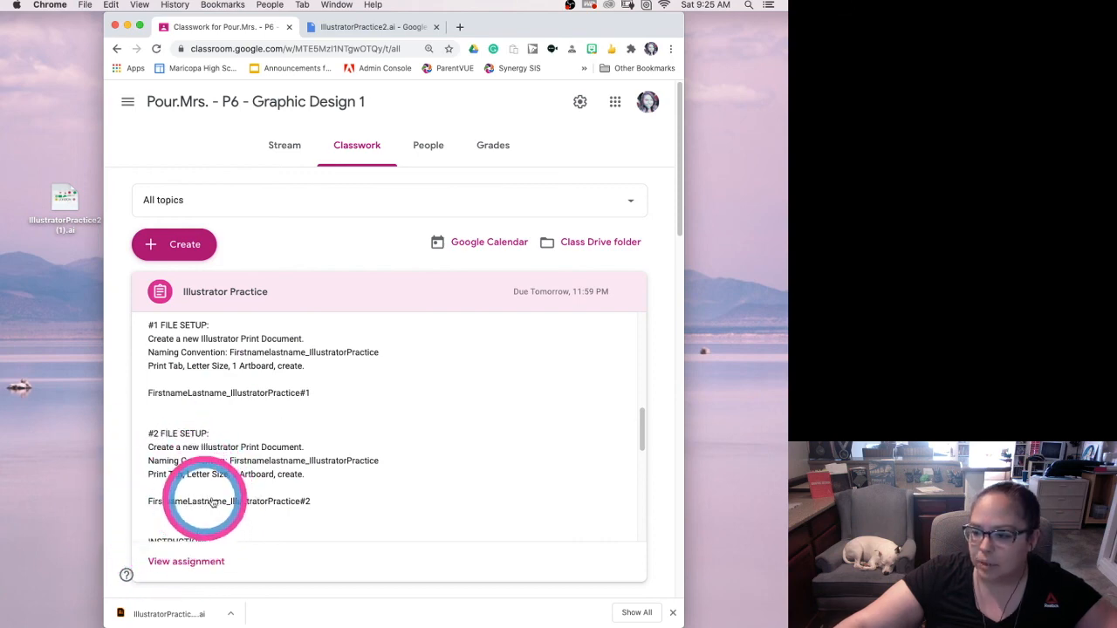
{"action": "left_click_drag", "start_coordinate": [643, 419], "coordinate": [651, 521]}
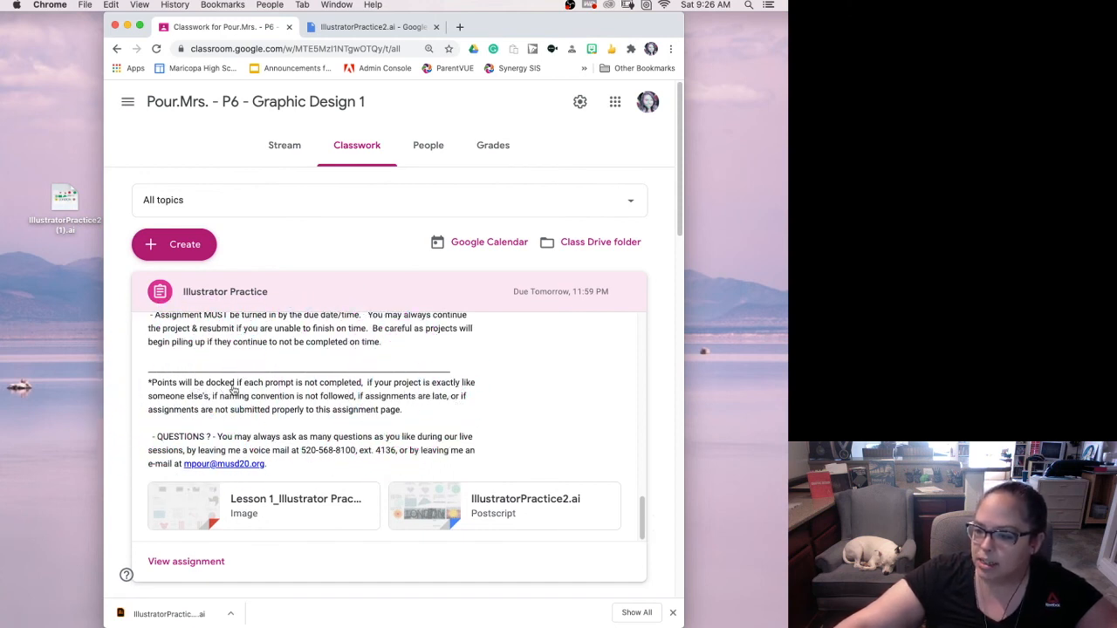
{"action": "left_click", "coordinate": [332, 390]}
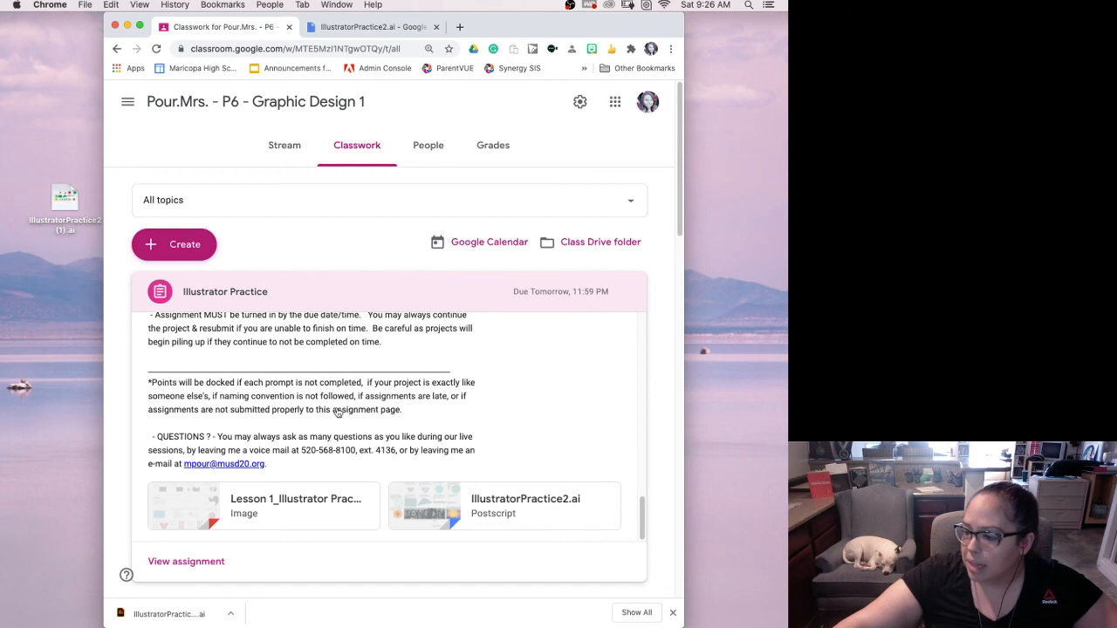
{"action": "left_click_drag", "start_coordinate": [645, 522], "coordinate": [642, 448]}
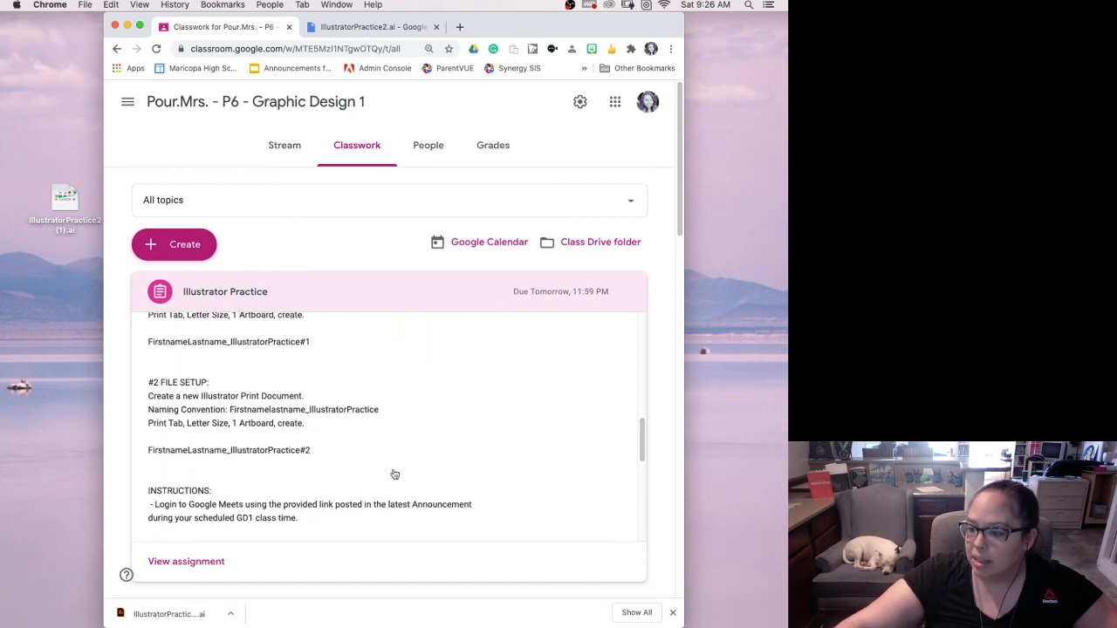
{"action": "left_click_drag", "start_coordinate": [643, 439], "coordinate": [647, 386]}
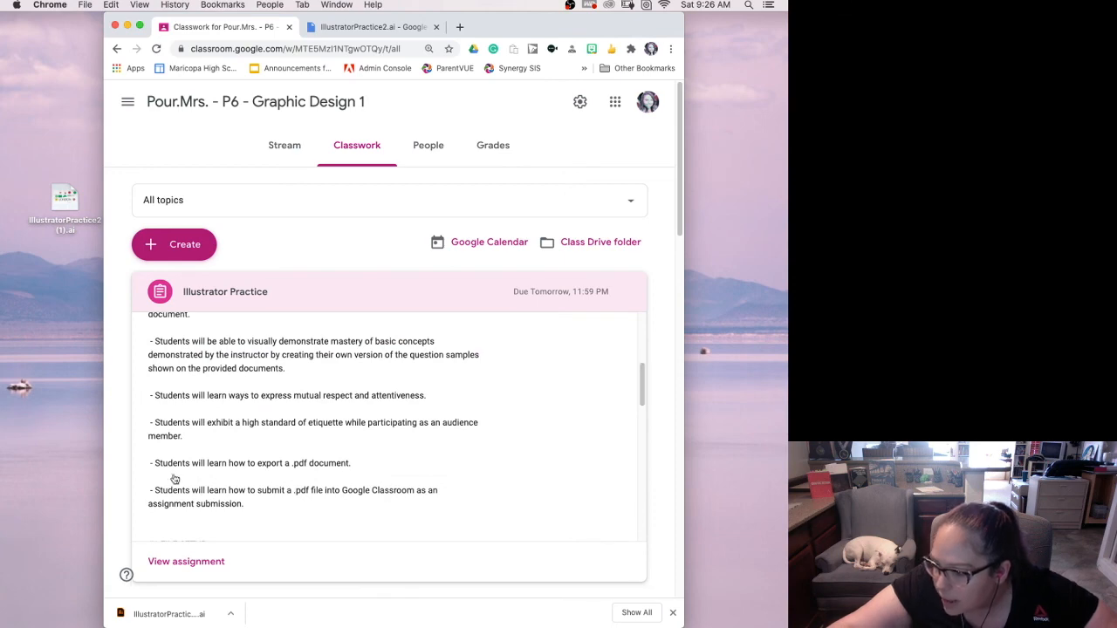
{"action": "left_click_drag", "start_coordinate": [643, 386], "coordinate": [644, 524]}
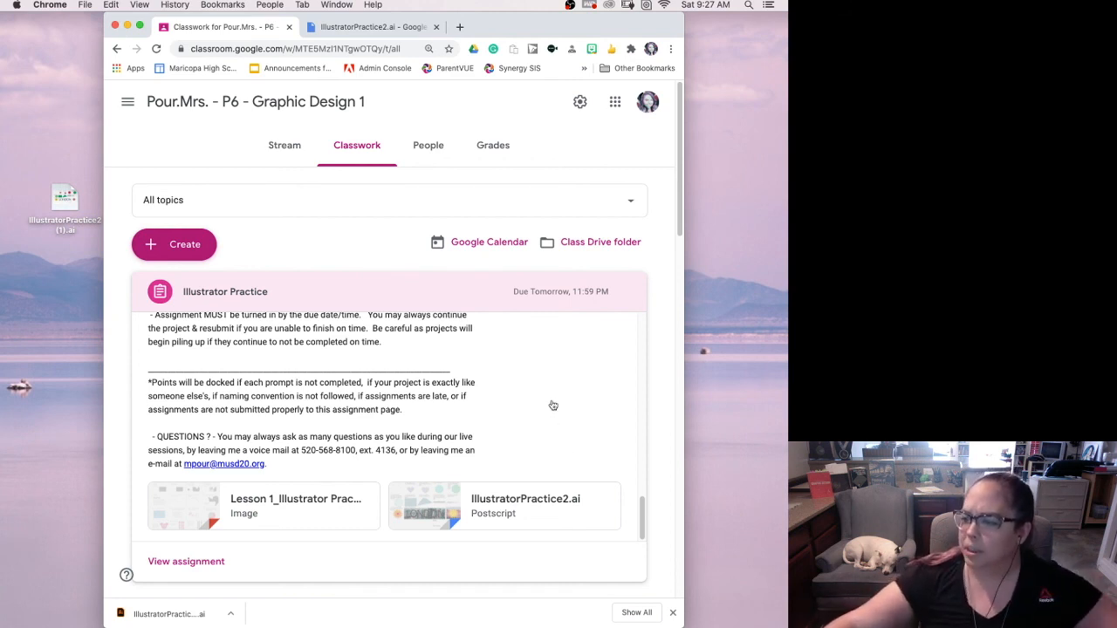
{"action": "left_click_drag", "start_coordinate": [643, 529], "coordinate": [646, 520]}
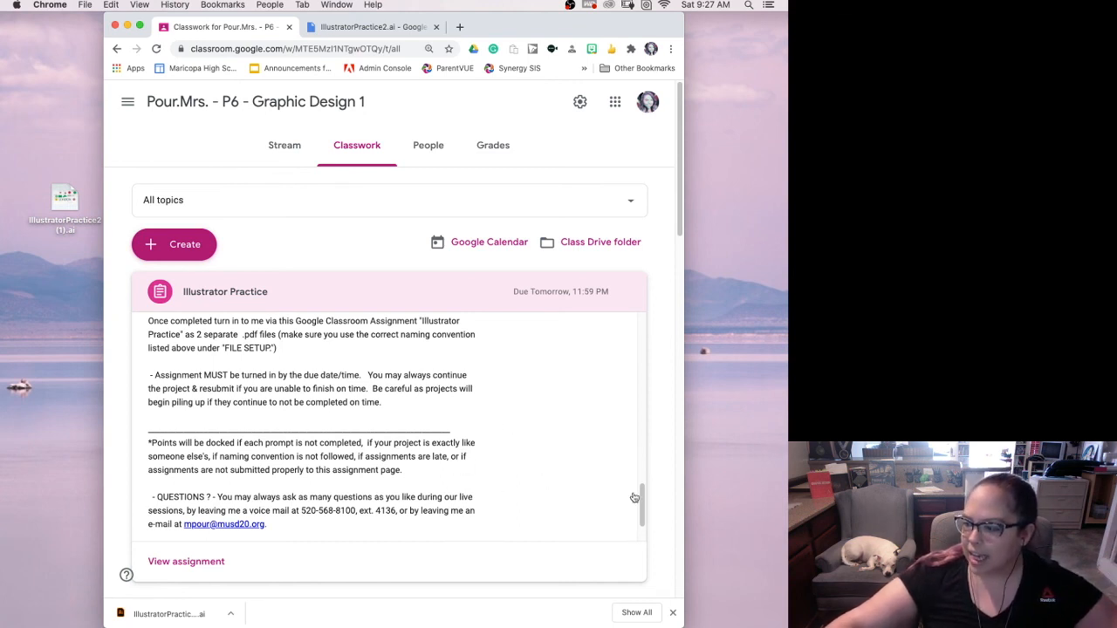
{"action": "scroll", "coordinate": [634, 497], "scroll_direction": "down", "scroll_amount": 2}
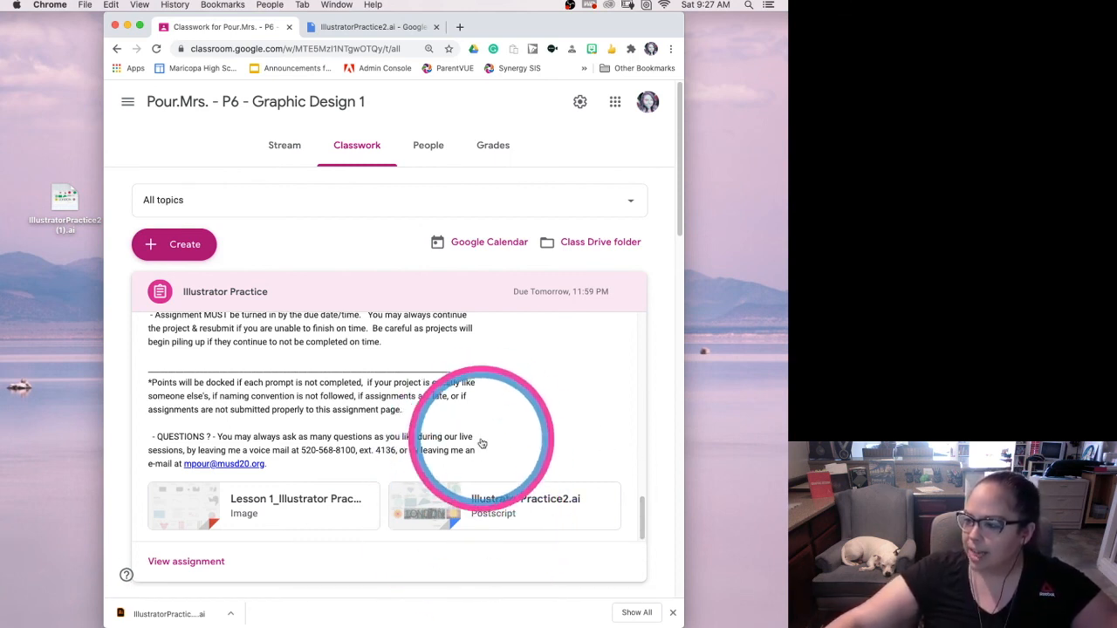
{"action": "left_click_drag", "start_coordinate": [653, 535], "coordinate": [654, 299]}
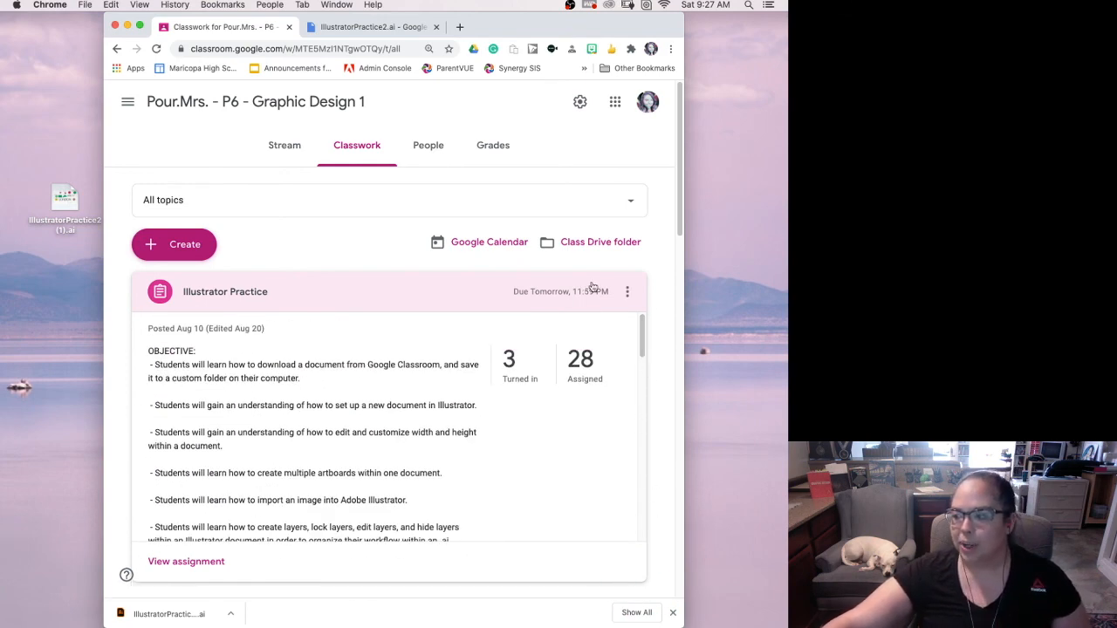